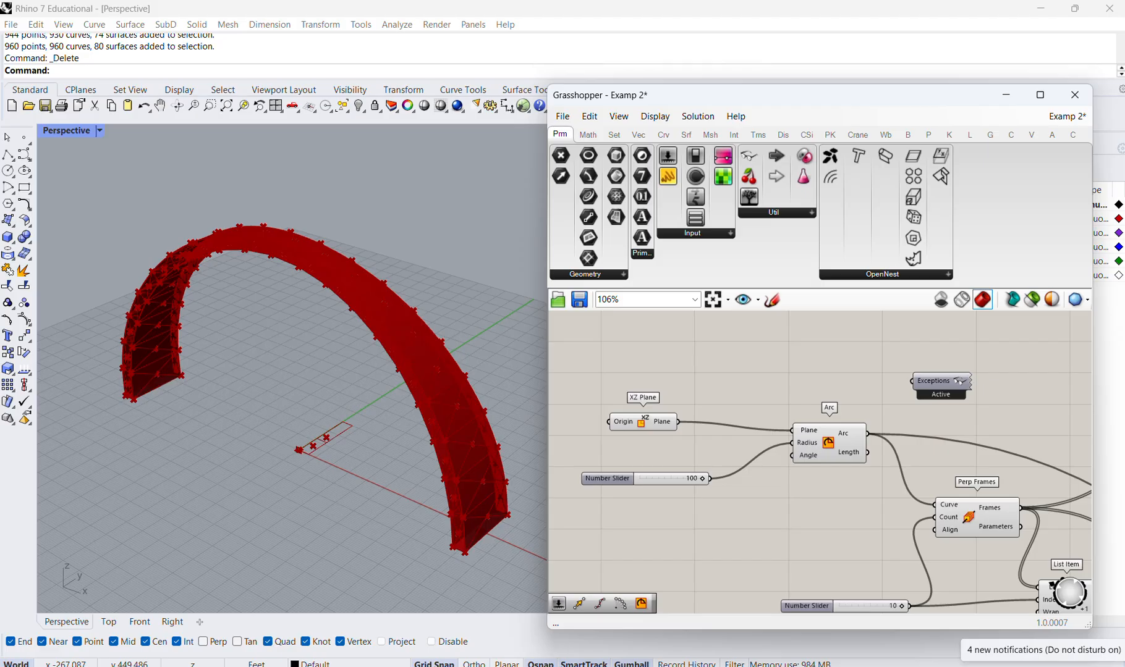
Examine the XZ Plane, radius slider and Arc components at the start of the definition
scroll(728, 401, "down", 5)
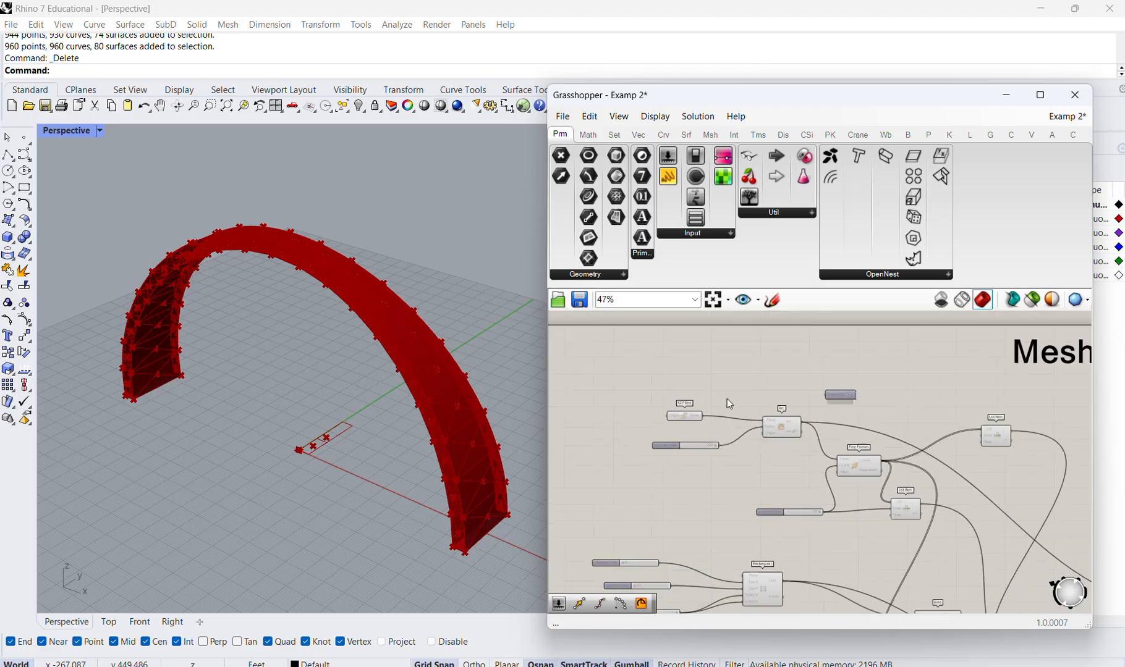
scroll(761, 425, "up", 5)
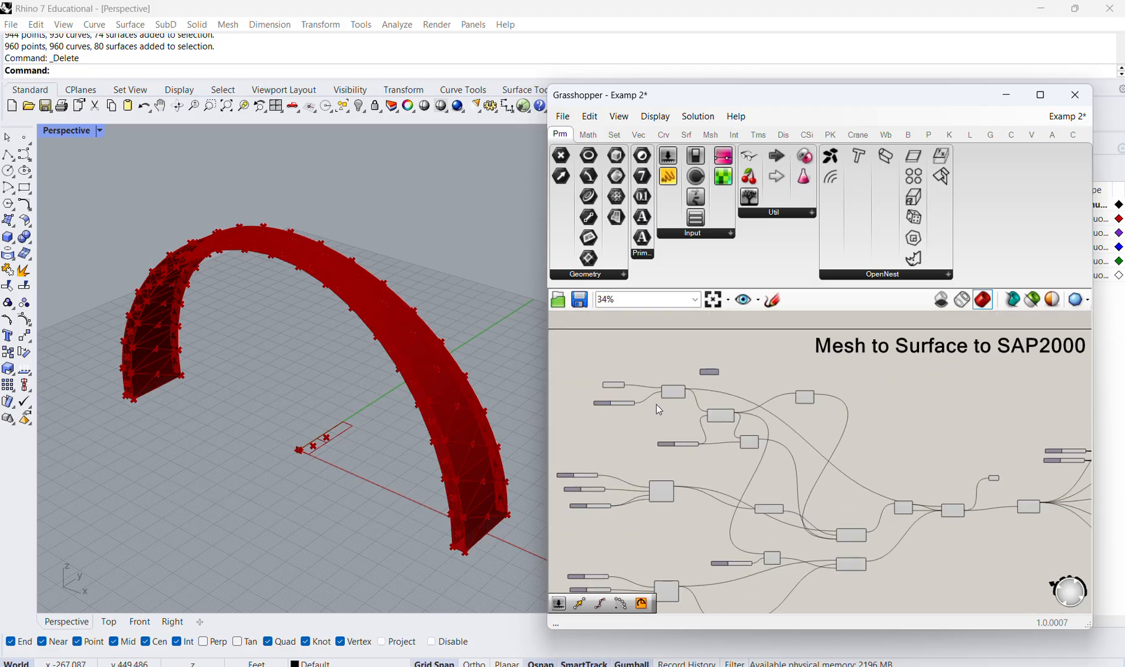
scroll(586, 370, "up", 3)
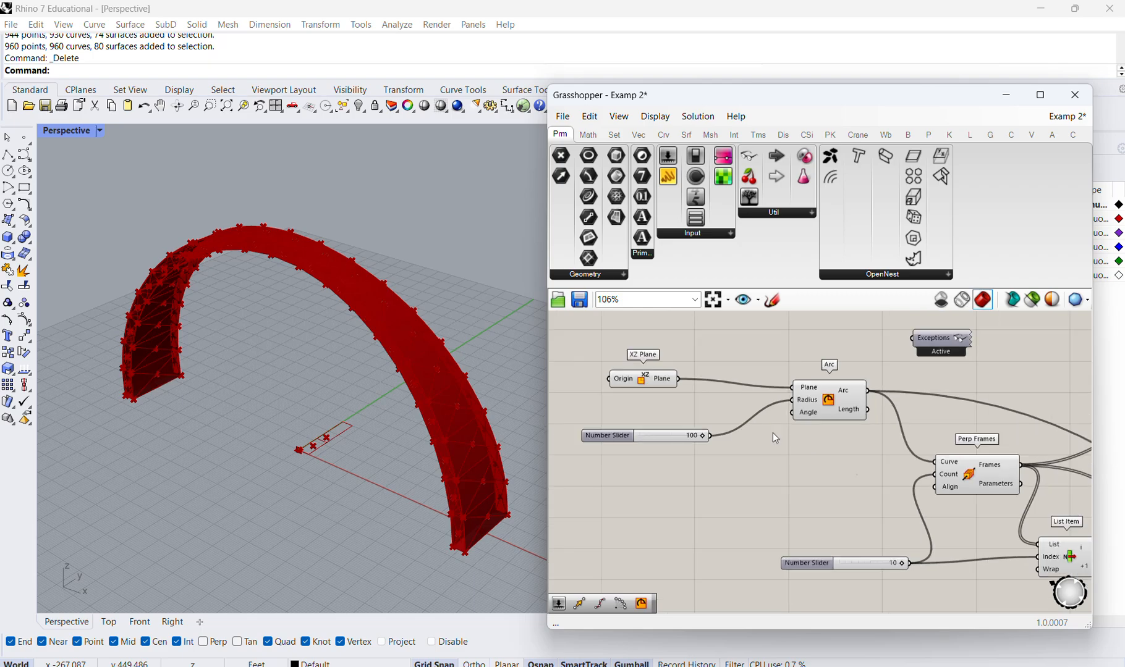
scroll(652, 381, "up", 1)
left_click(665, 380)
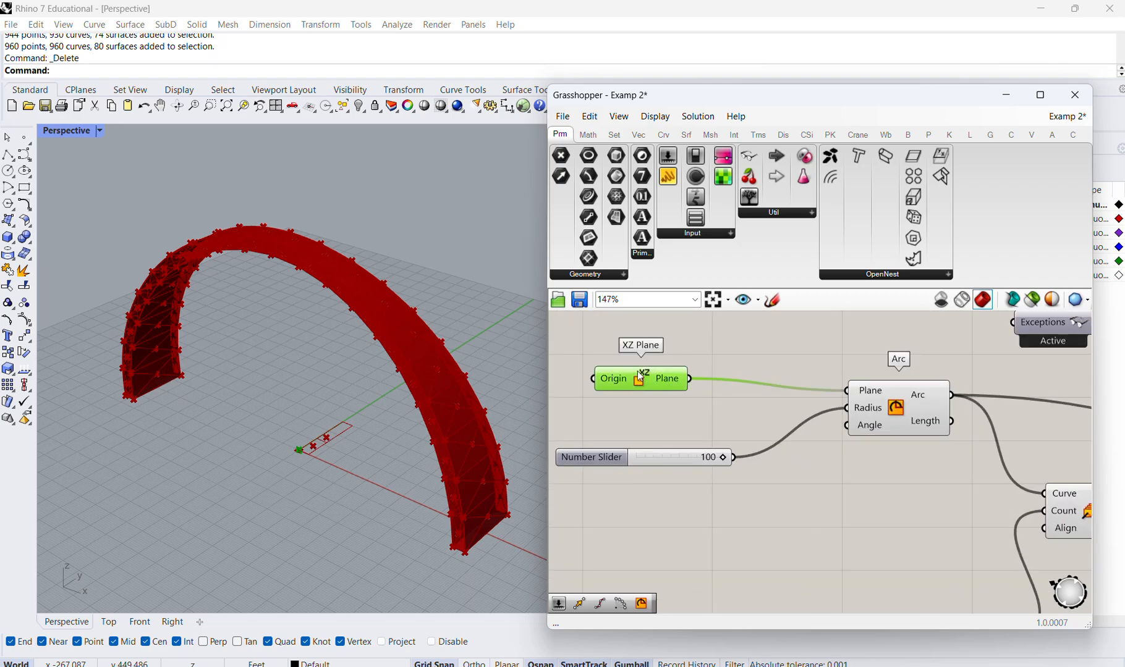
left_click(744, 455)
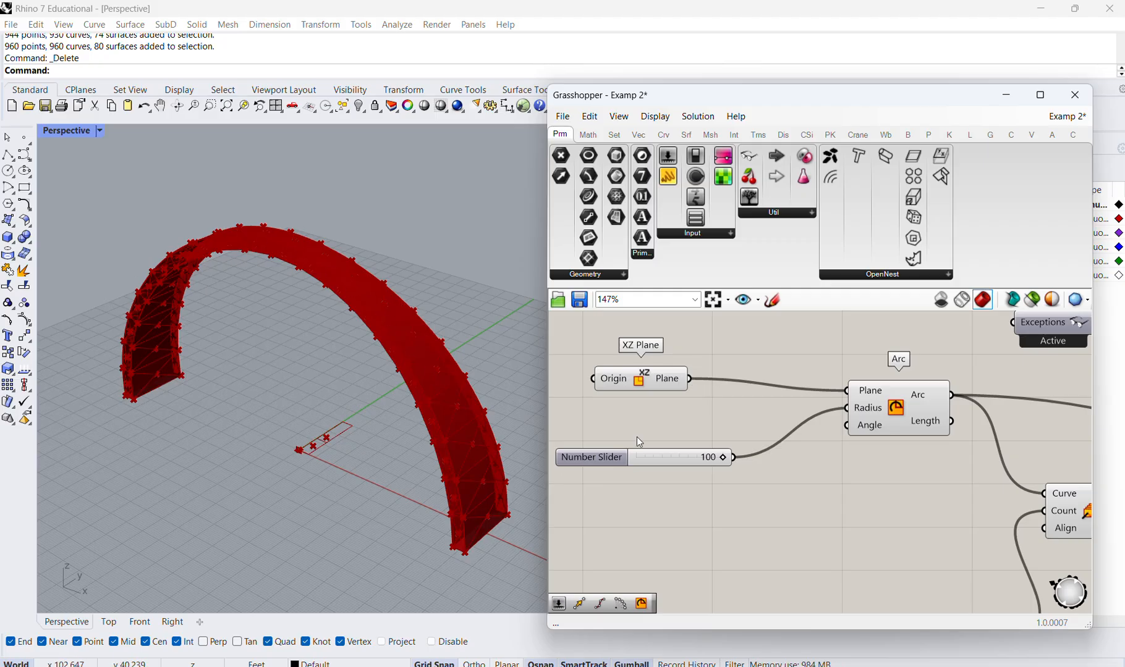
left_click(879, 403)
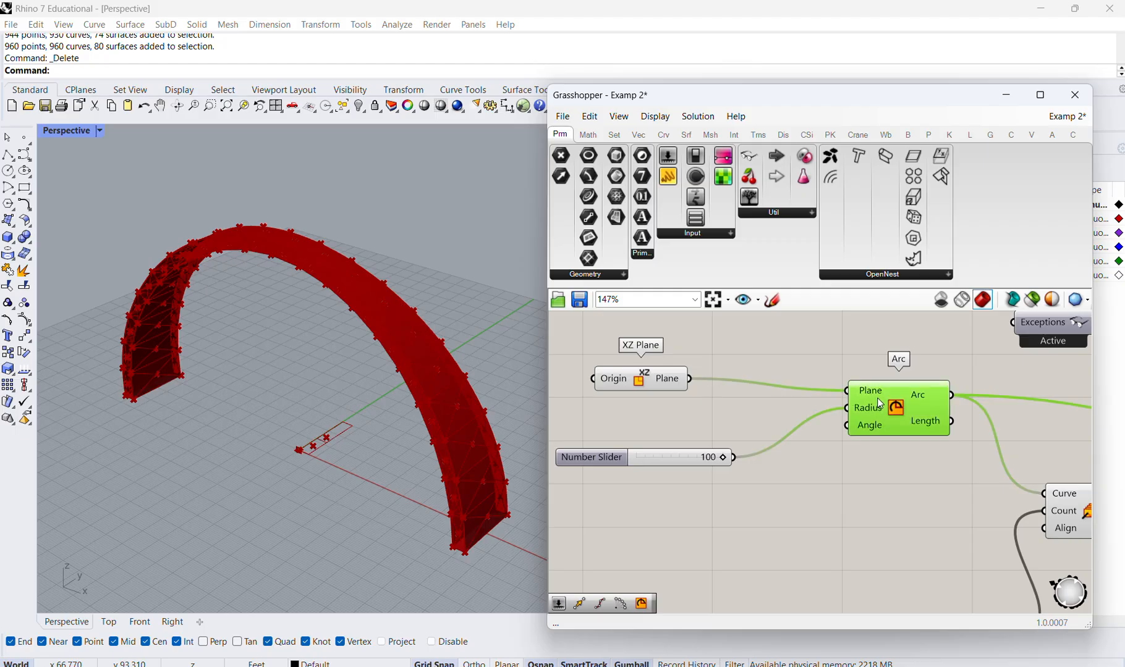
left_click(797, 507)
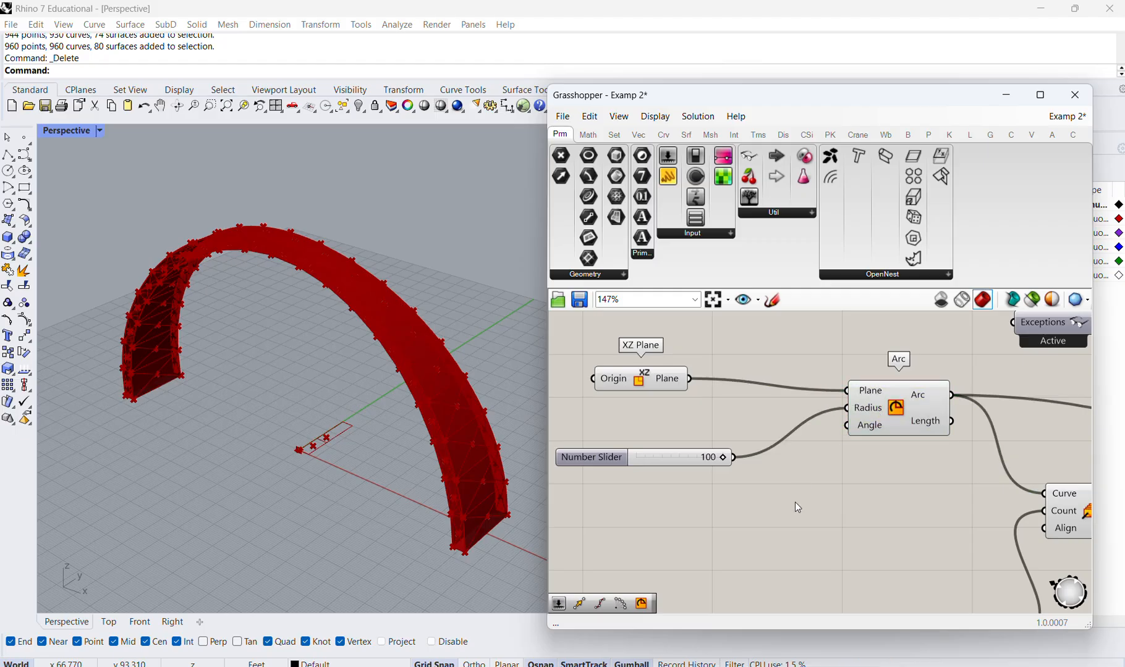
left_click(890, 412)
left_click(773, 470)
Move the Number Slider feeding the Arc's radius closer to the Arc component, beneath the XZ Plane component
left_click(591, 462)
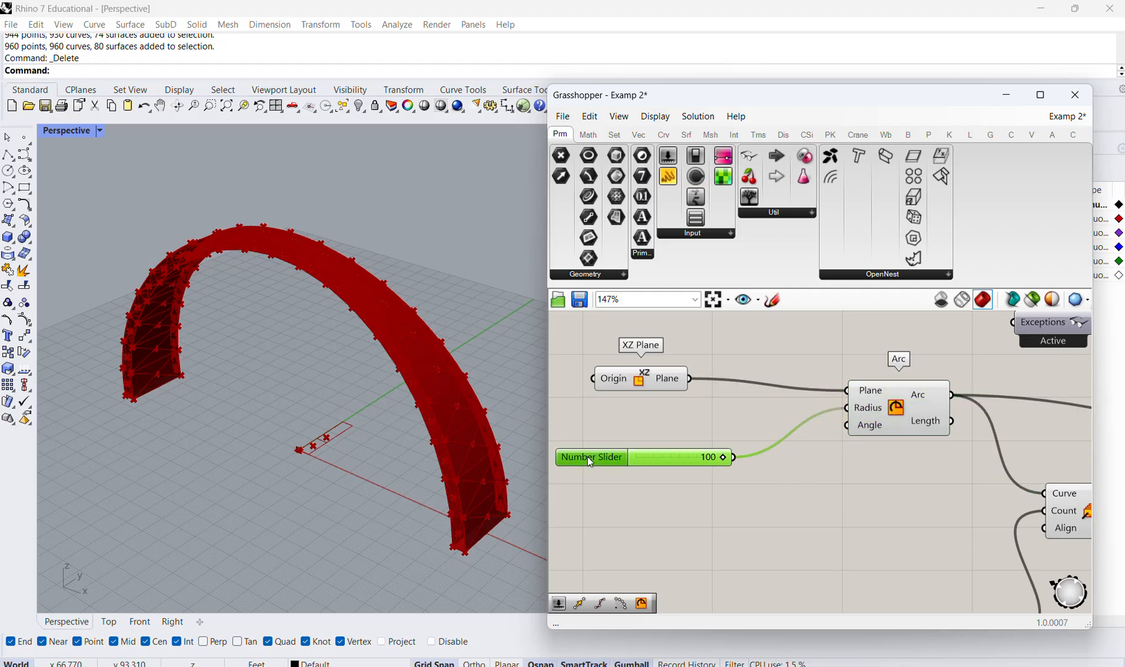
left_click_drag(590, 461, 641, 440)
left_click(849, 457)
Highlight the Arc component's output and examine the arch from several angles and distances in the Rhino viewport
left_click(892, 413)
scroll(192, 305, "up", 2)
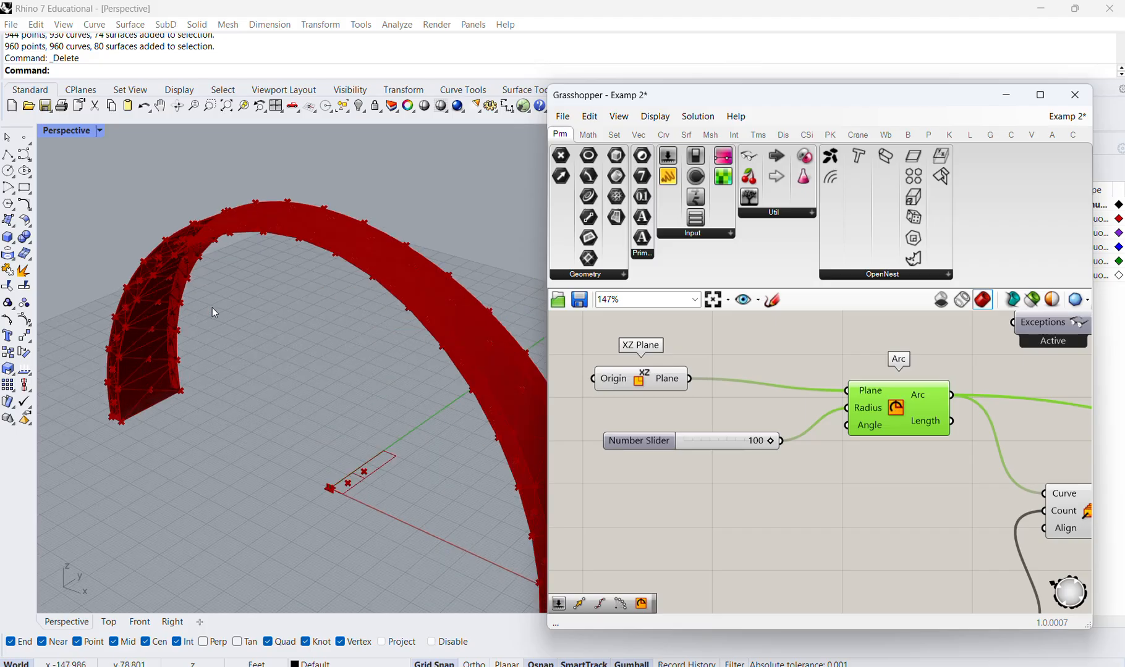
scroll(192, 305, "down", 5)
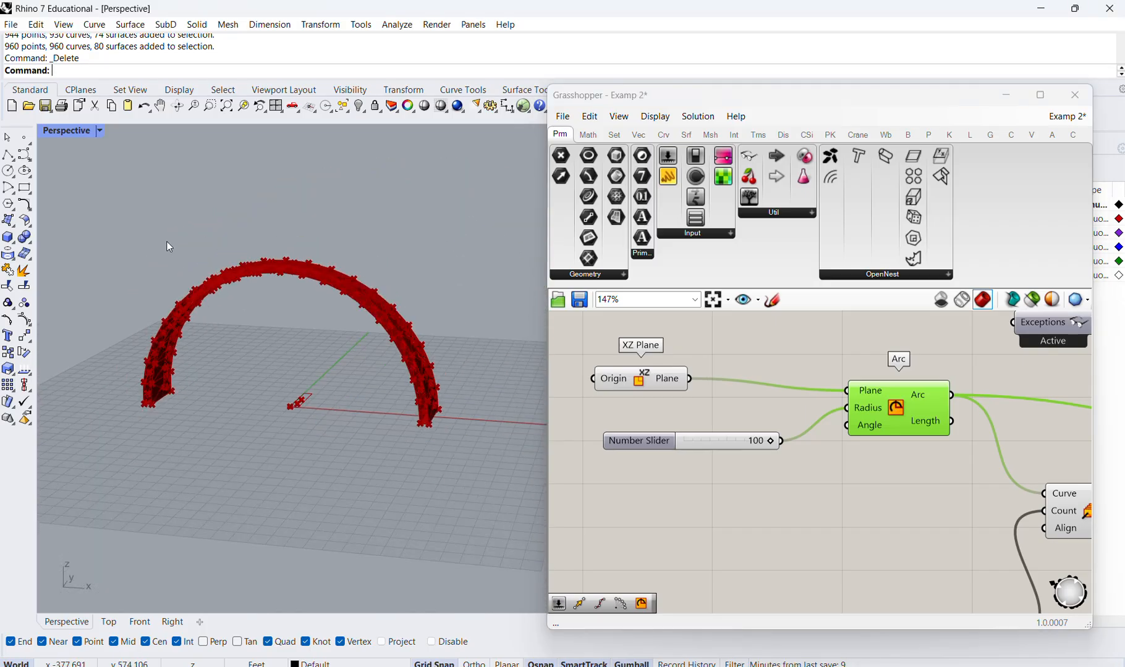
left_click(903, 481)
left_click(910, 417)
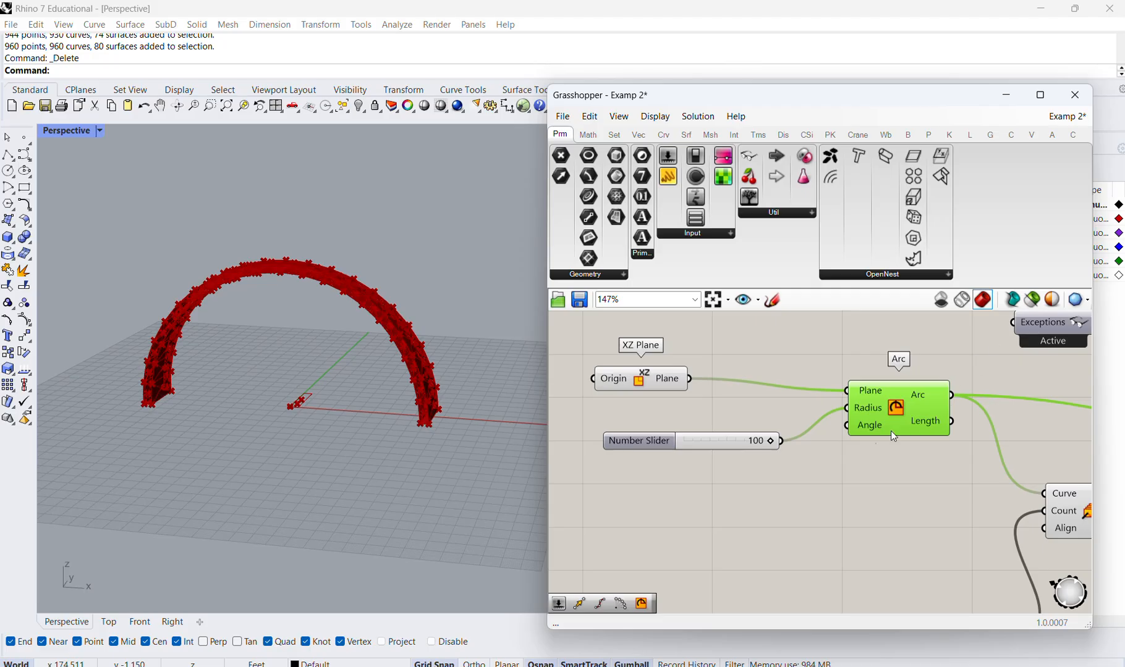
scroll(761, 441, "down", 3)
scroll(780, 424, "up", 2)
right_click_drag(507, 478, 339, 374)
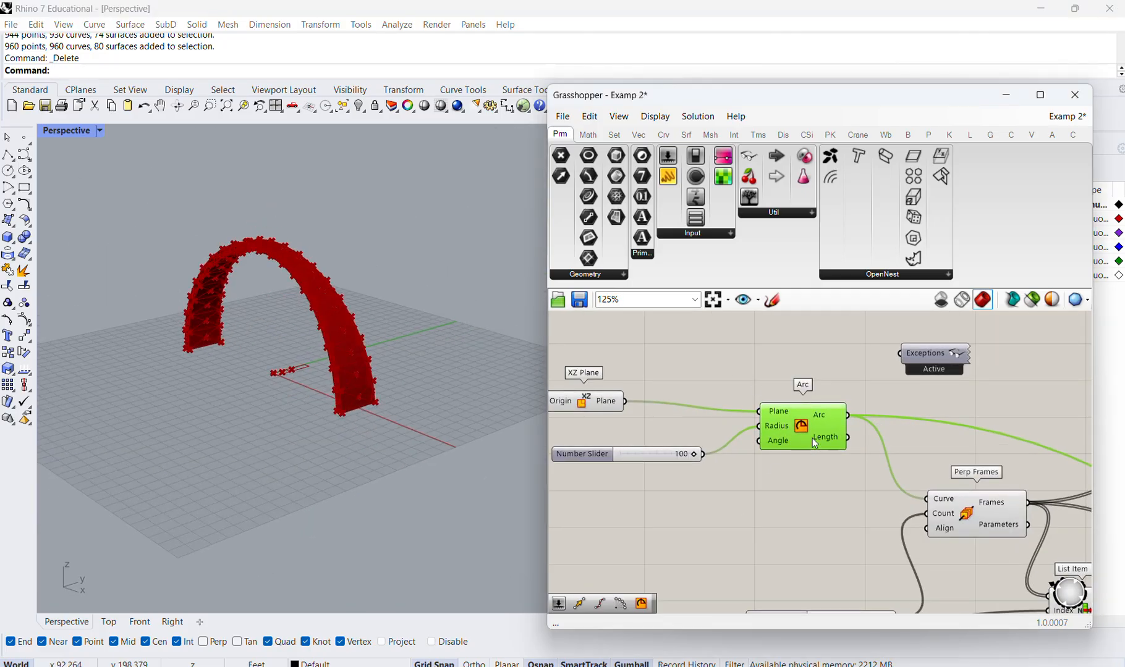
middle_click(796, 417)
left_click(823, 392)
scroll(293, 331, "up", 2)
scroll(292, 330, "up", 4)
scroll(373, 308, "down", 3)
right_click_drag(400, 317, 361, 327)
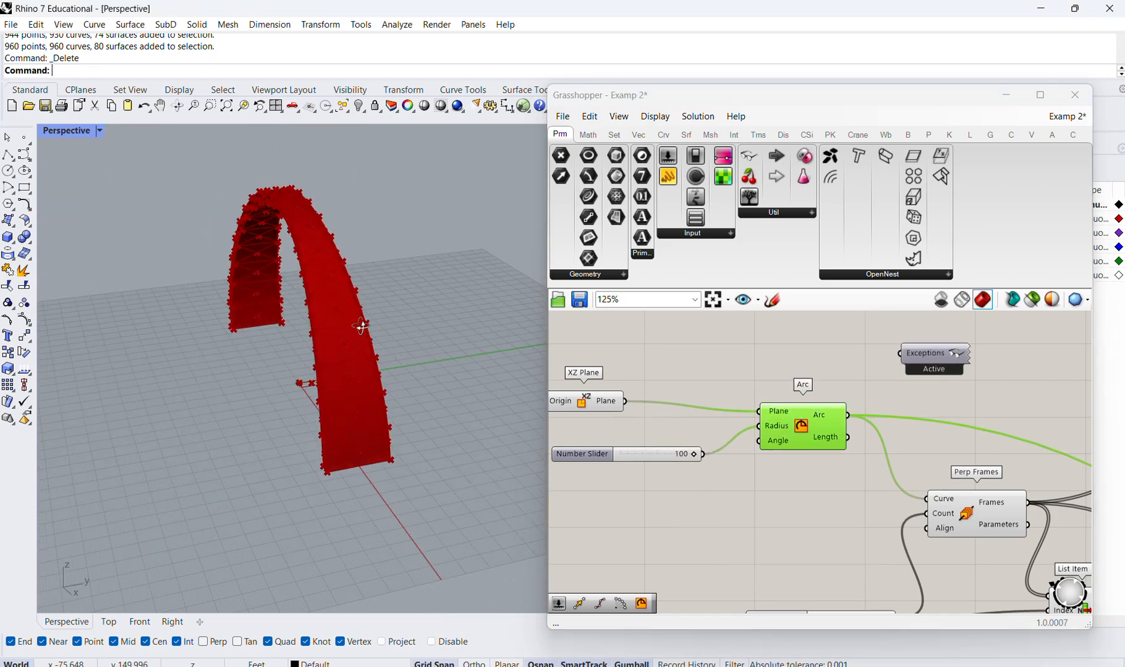
scroll(266, 312, "up", 3)
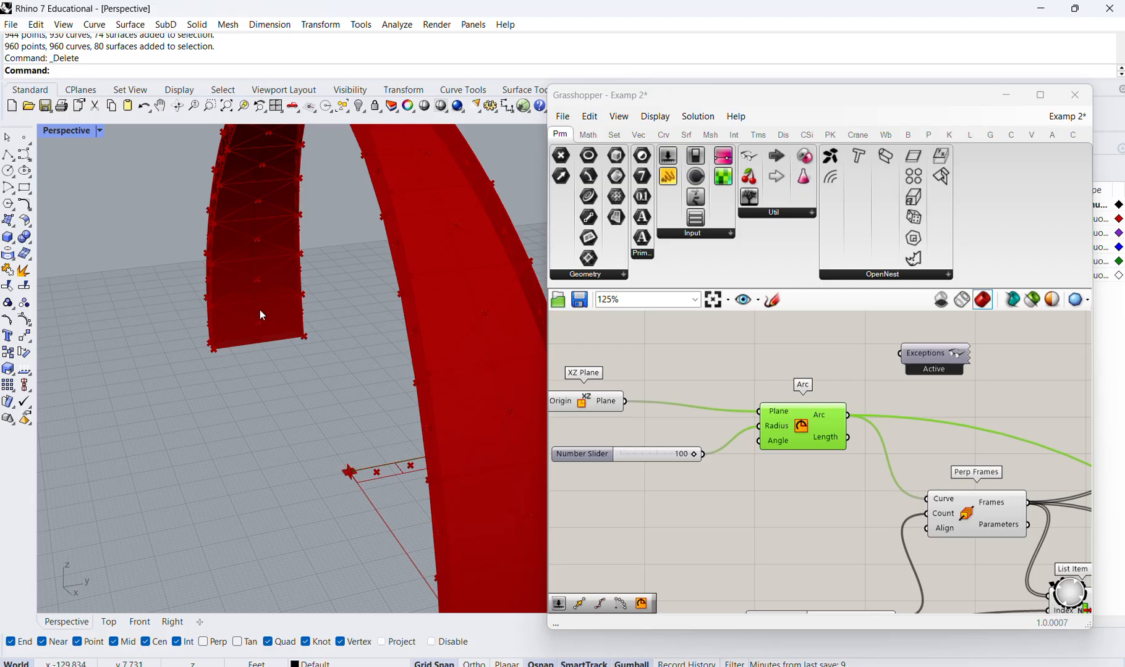
Switch the Grasshopper preview to wireframe and inspect the Arc component's curve inside the arch
left_click(965, 301)
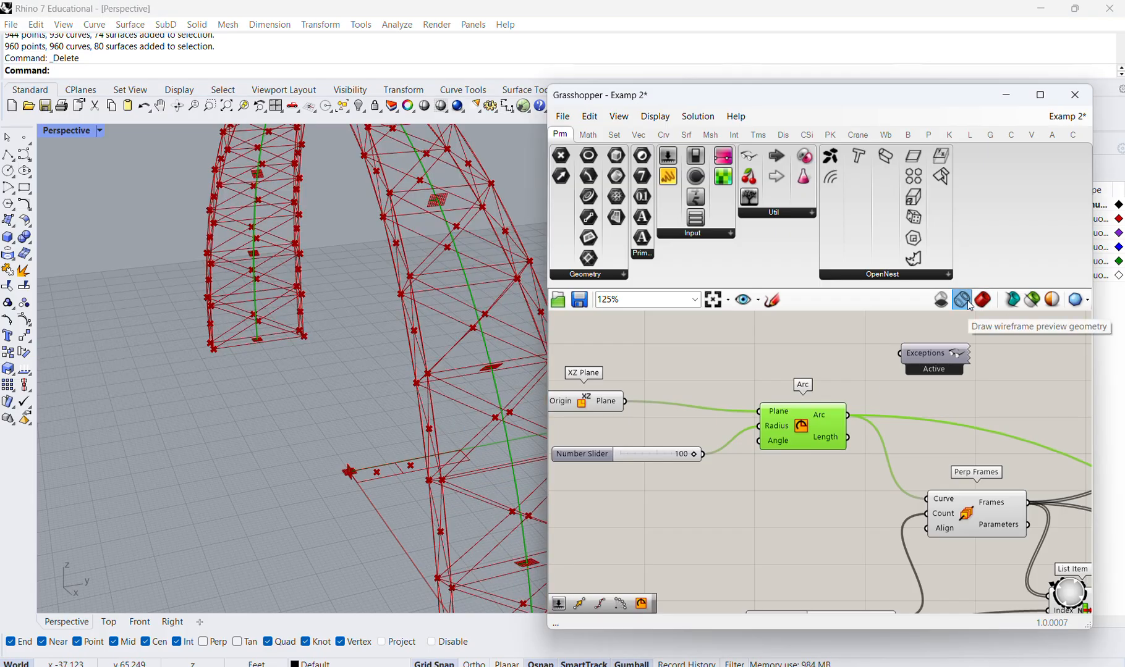
scroll(214, 377, "down", 2)
scroll(200, 394, "down", 3)
right_click_drag(199, 394, 283, 378)
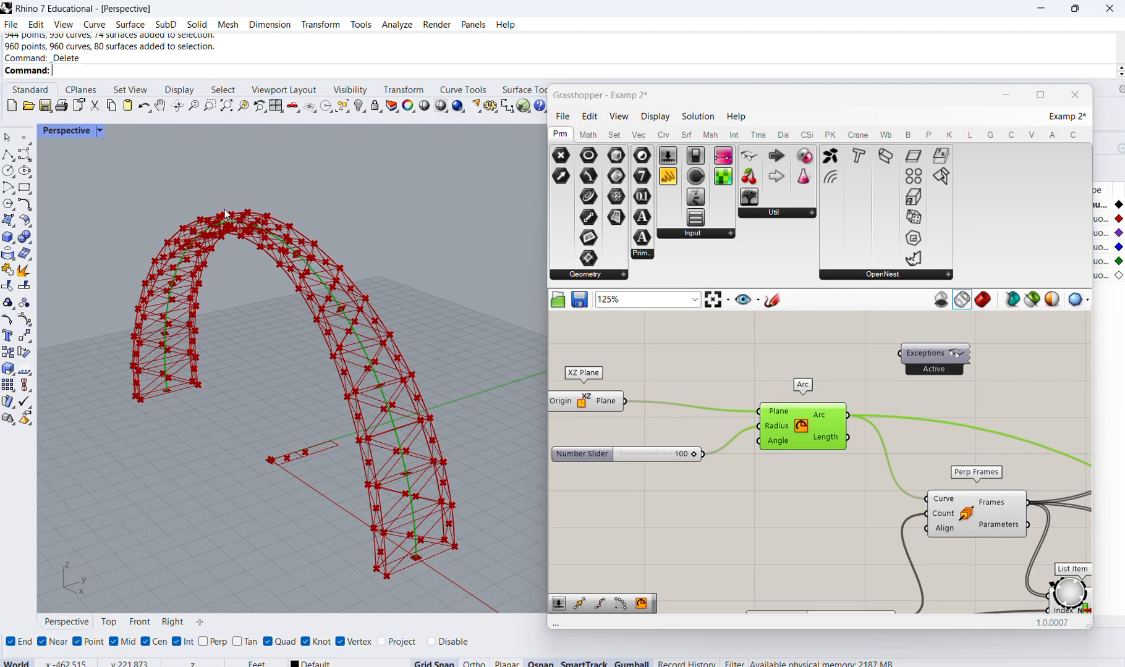
left_click(768, 472)
left_click(808, 414)
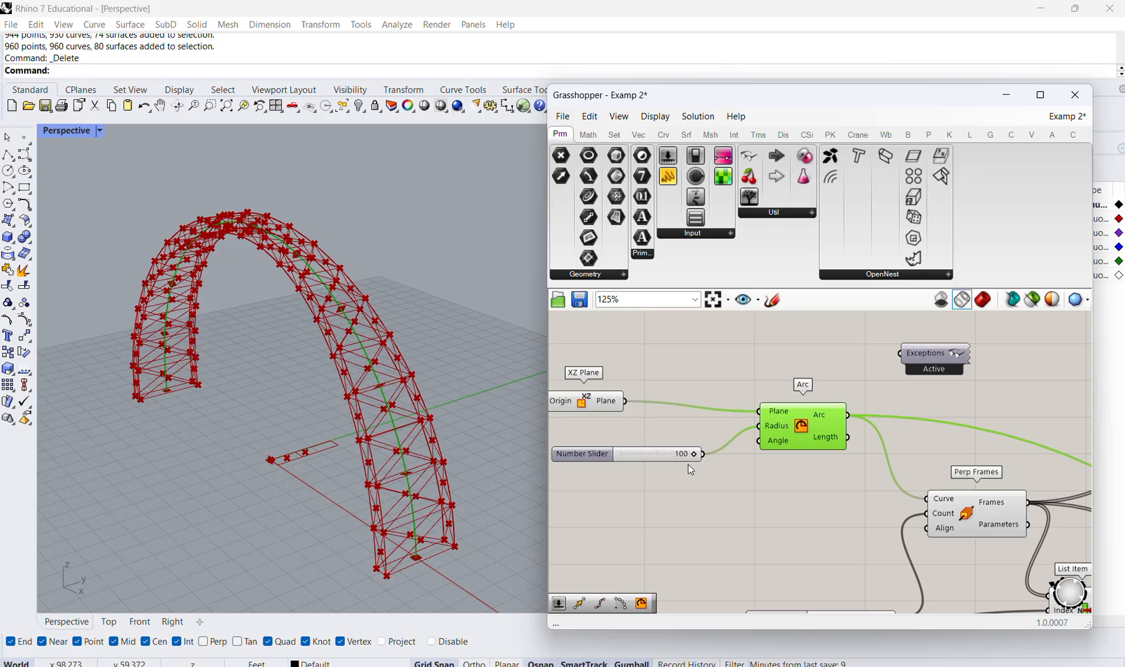
Highlight the Perp Frames component and examine its inputs and the frames it places along the arc
scroll(688, 466, "down", 5)
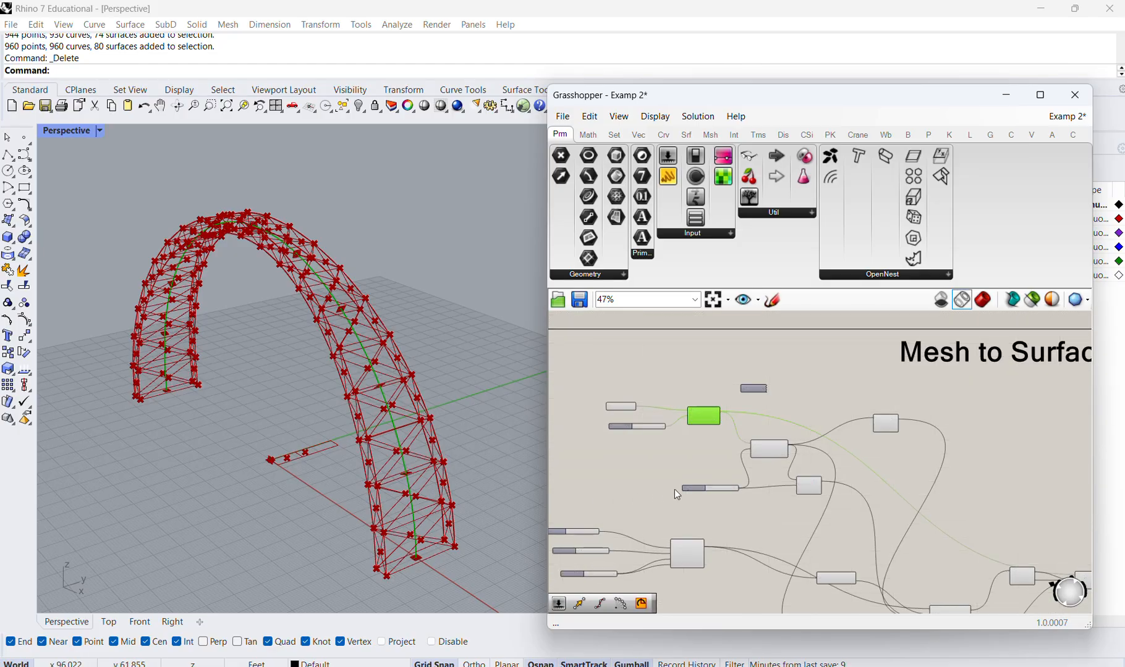
scroll(774, 451, "up", 4)
left_click(720, 426)
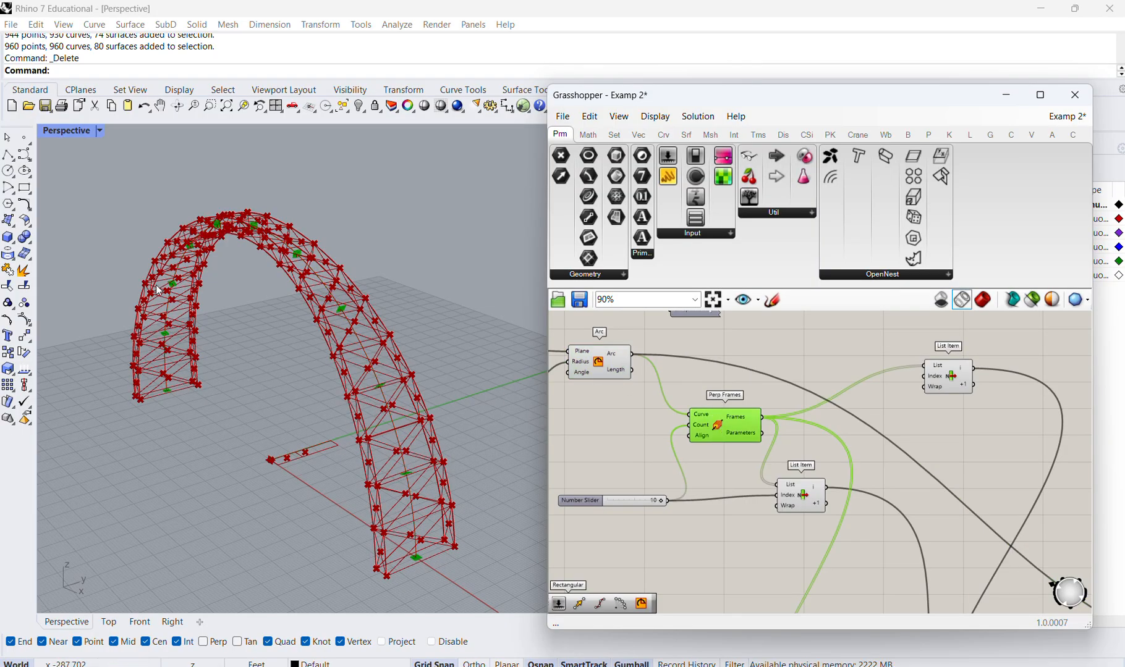
scroll(751, 407, "down", 1)
scroll(755, 440, "up", 1)
scroll(724, 446, "up", 1)
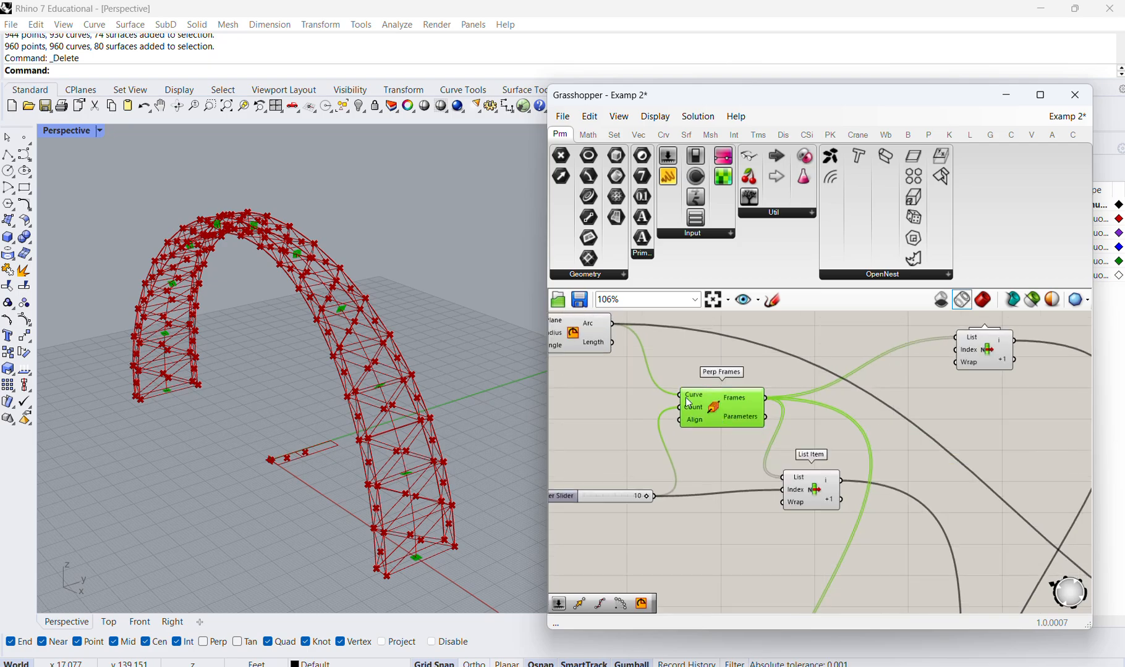
scroll(694, 400, "down", 1)
scroll(728, 411, "down", 2)
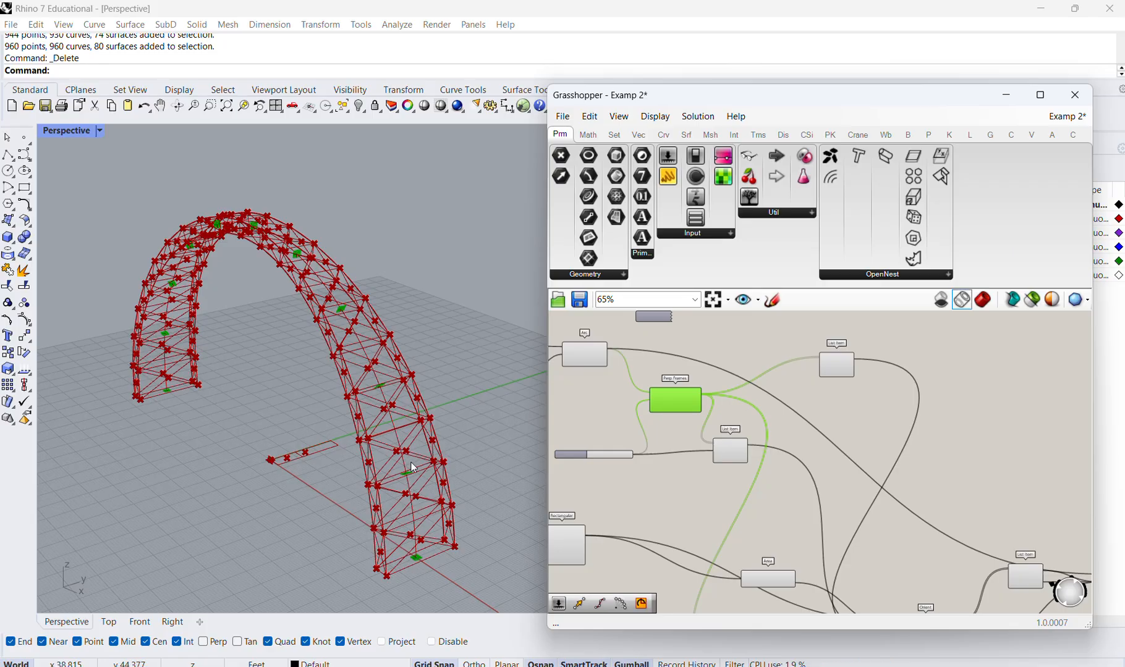
scroll(665, 386, "up", 4)
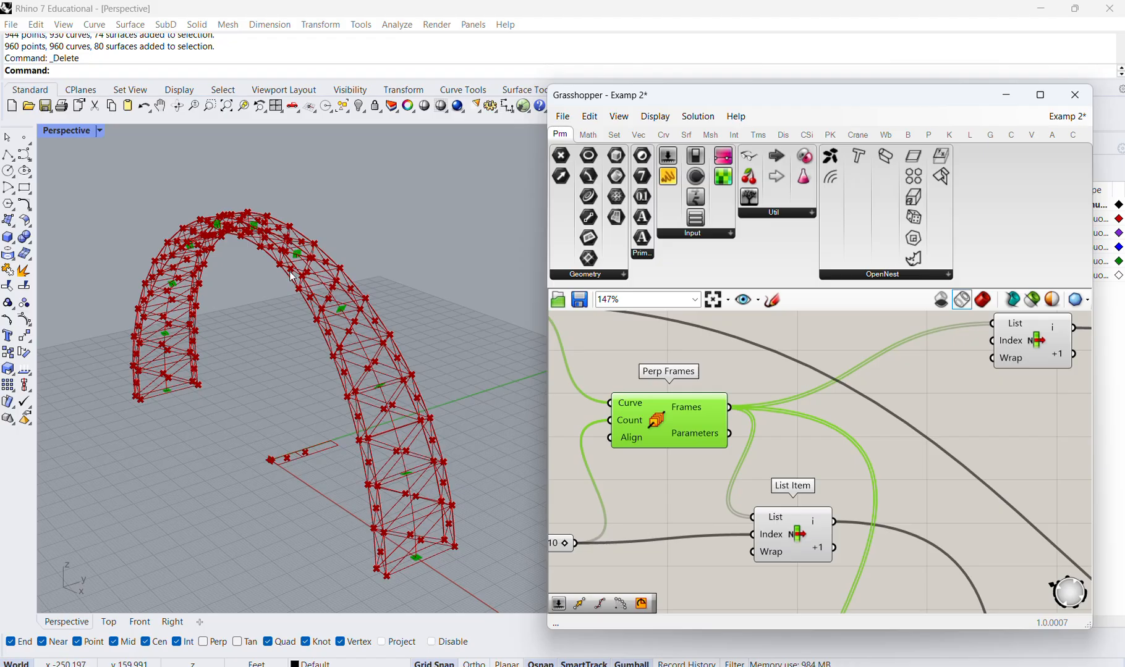
Trace the connections from Perp Frames through the List Item components to the Area and Orient components
scroll(310, 272, "down", 2)
scroll(311, 272, "down", 3)
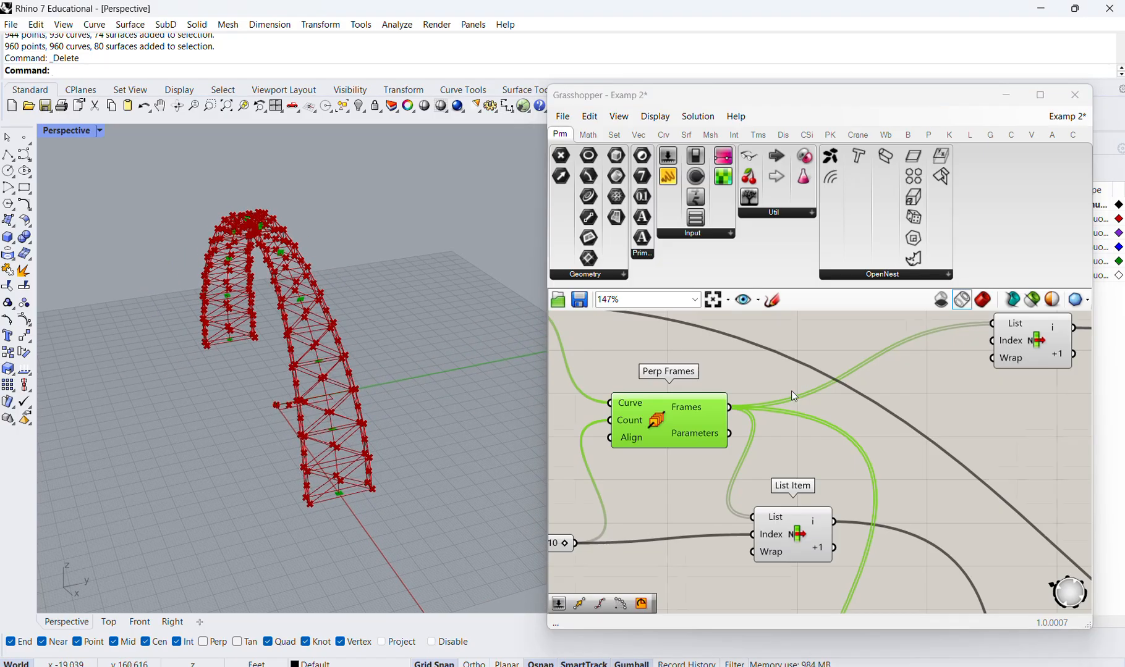
scroll(720, 390, "down", 6)
scroll(719, 394, "up", 4)
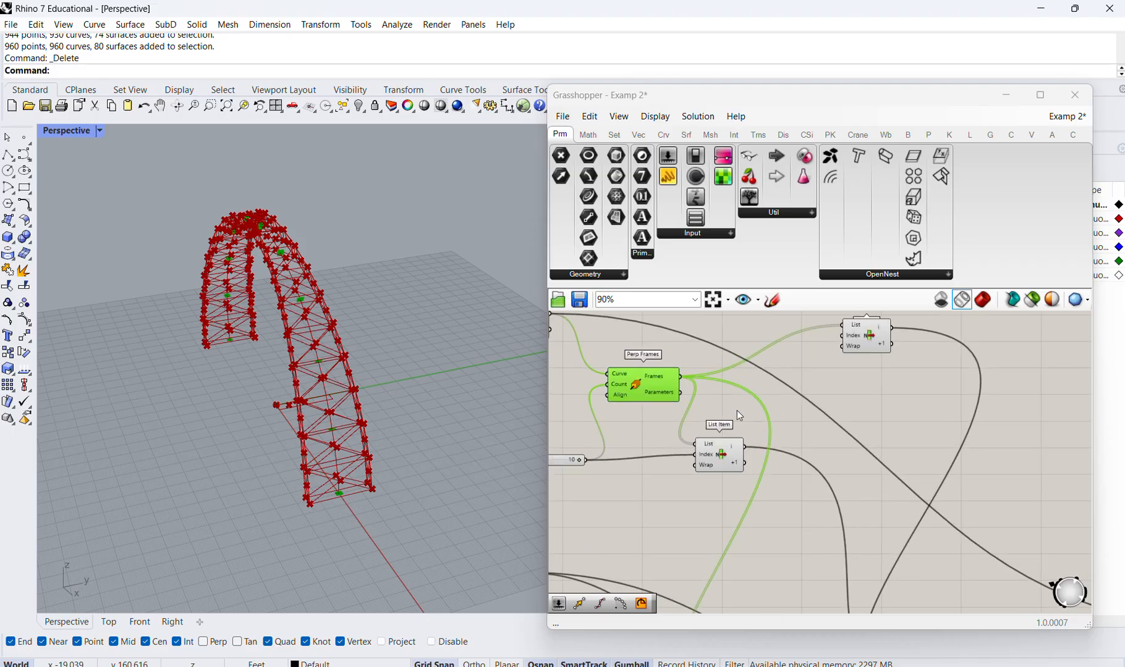
scroll(675, 422, "down", 5)
scroll(712, 468, "up", 6)
scroll(705, 491, "down", 3)
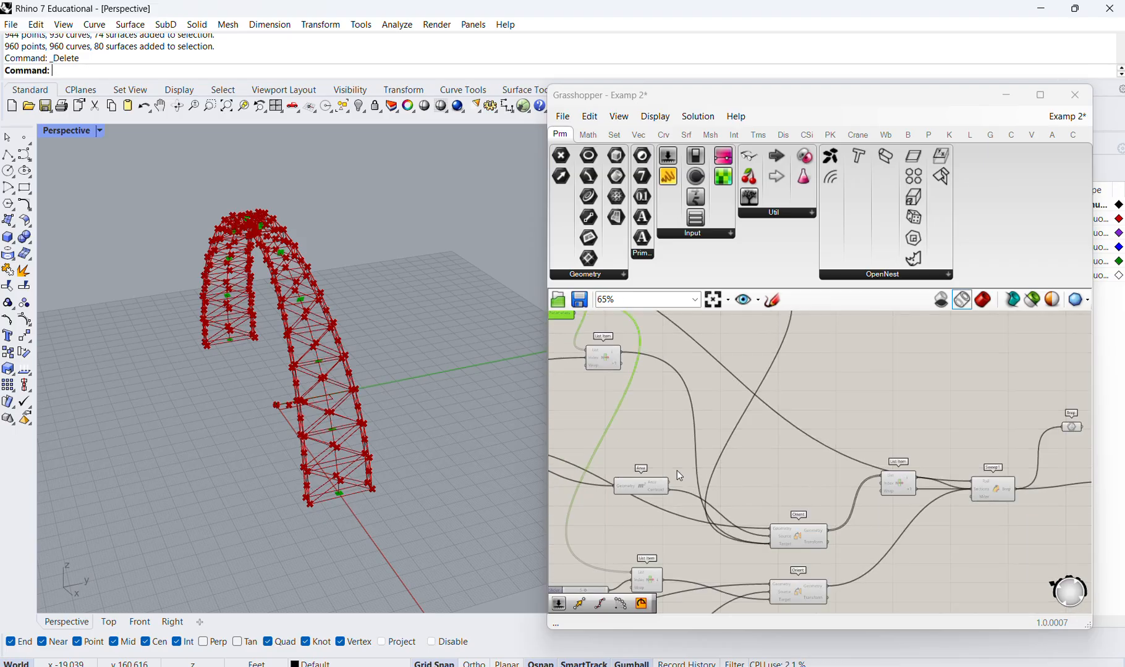
scroll(663, 454, "up", 2)
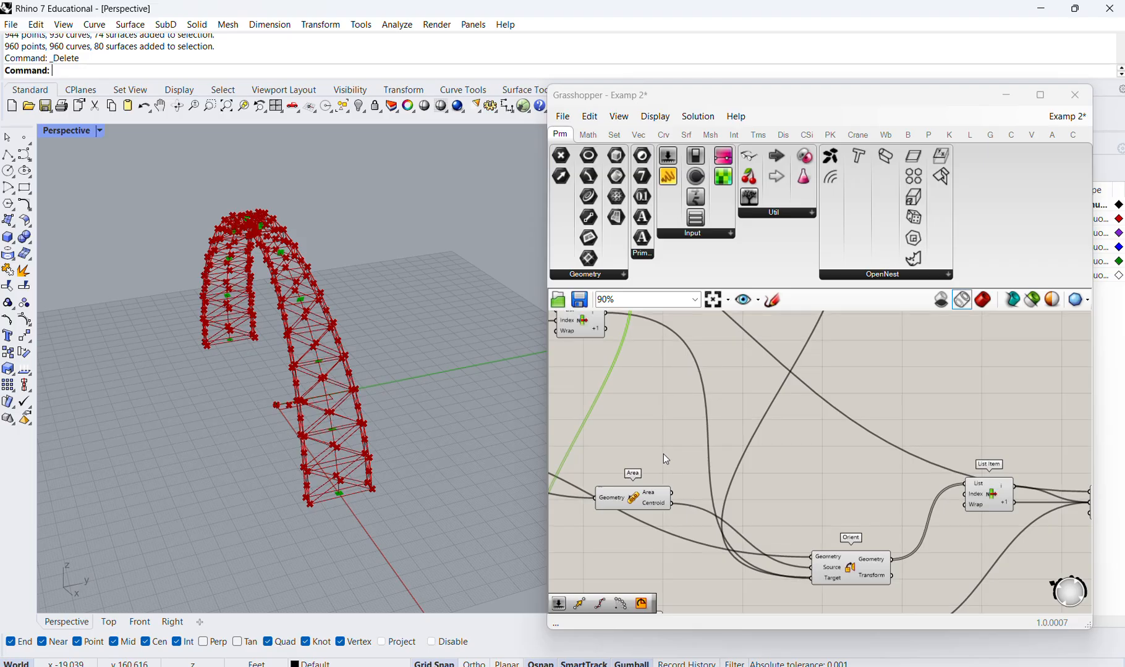
scroll(731, 442, "down", 3)
scroll(665, 389, "up", 2)
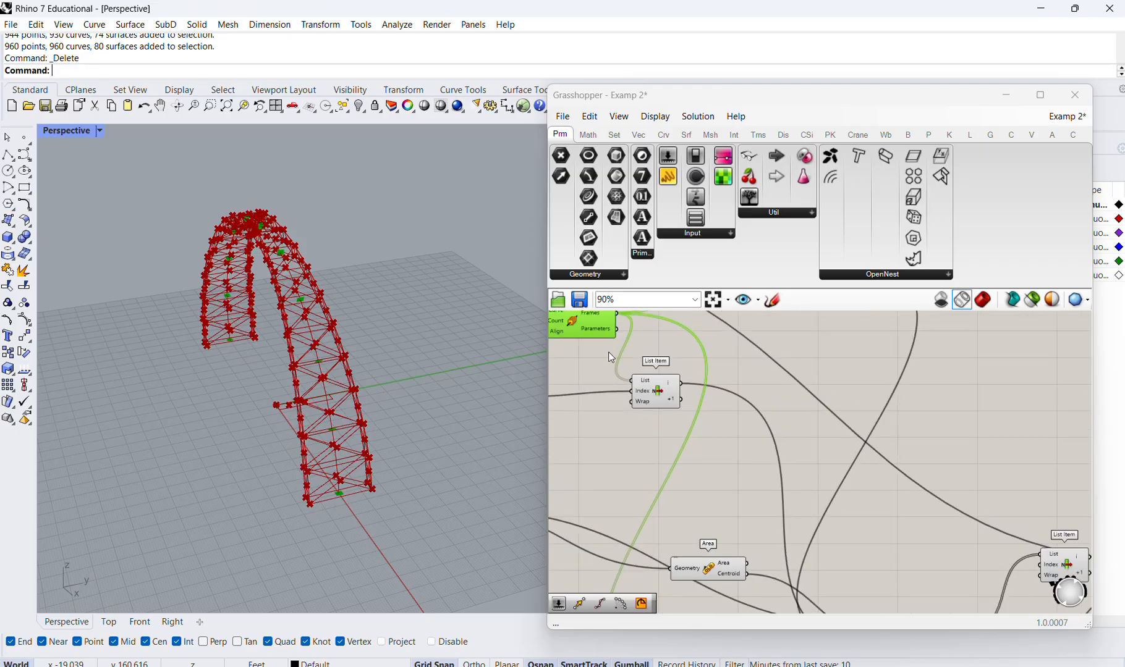
scroll(669, 444, "down", 1)
scroll(673, 441, "down", 1)
scroll(728, 394, "up", 1)
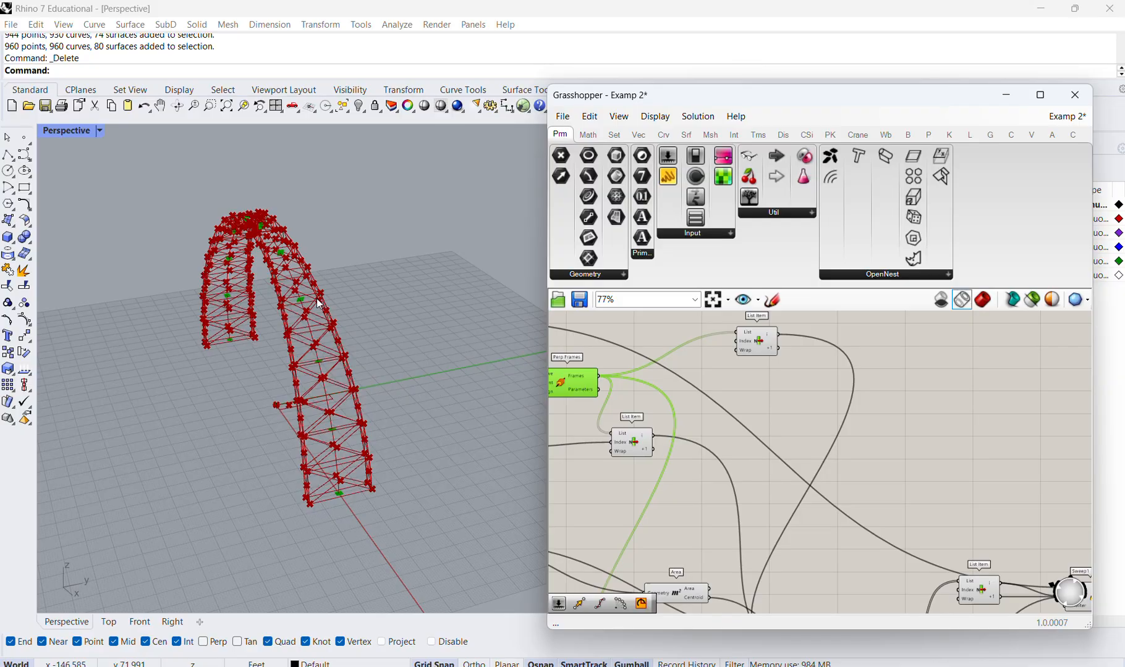
Move the upper List Item component fed by Perp Frames slightly down, nearer to the level of Perp Frames
scroll(877, 438, "down", 3)
scroll(642, 366, "up", 4)
left_click_drag(942, 396, 939, 426)
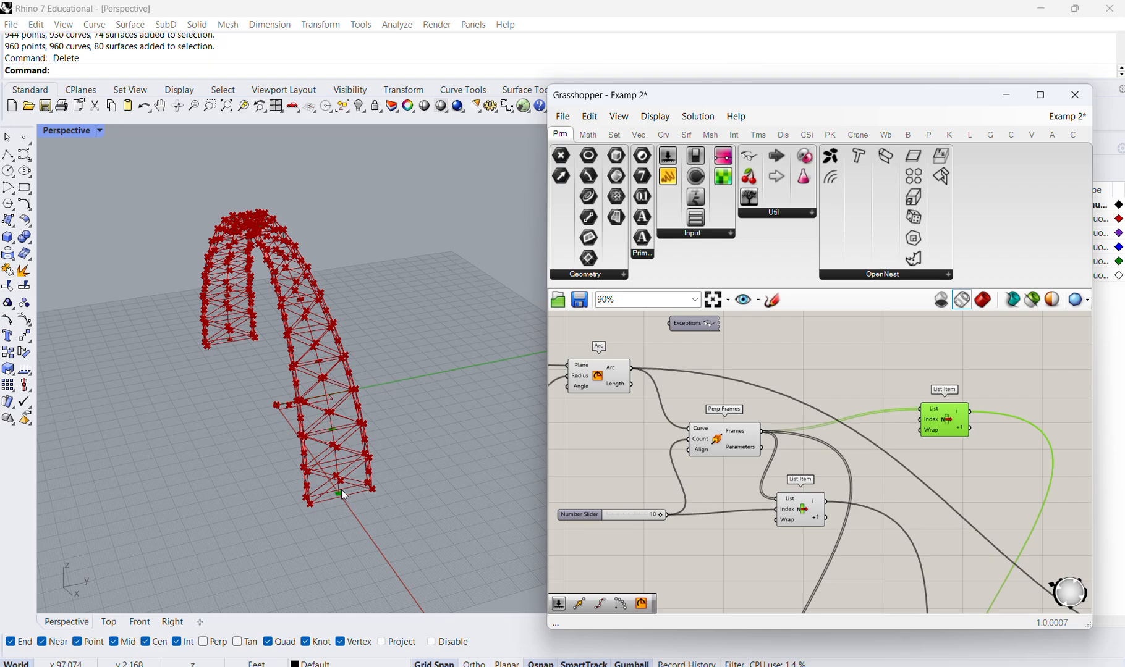
Locate the upper Rectangular grid component and highlight its cells to examine them in the Rhino viewport
scroll(738, 394, "down", 5)
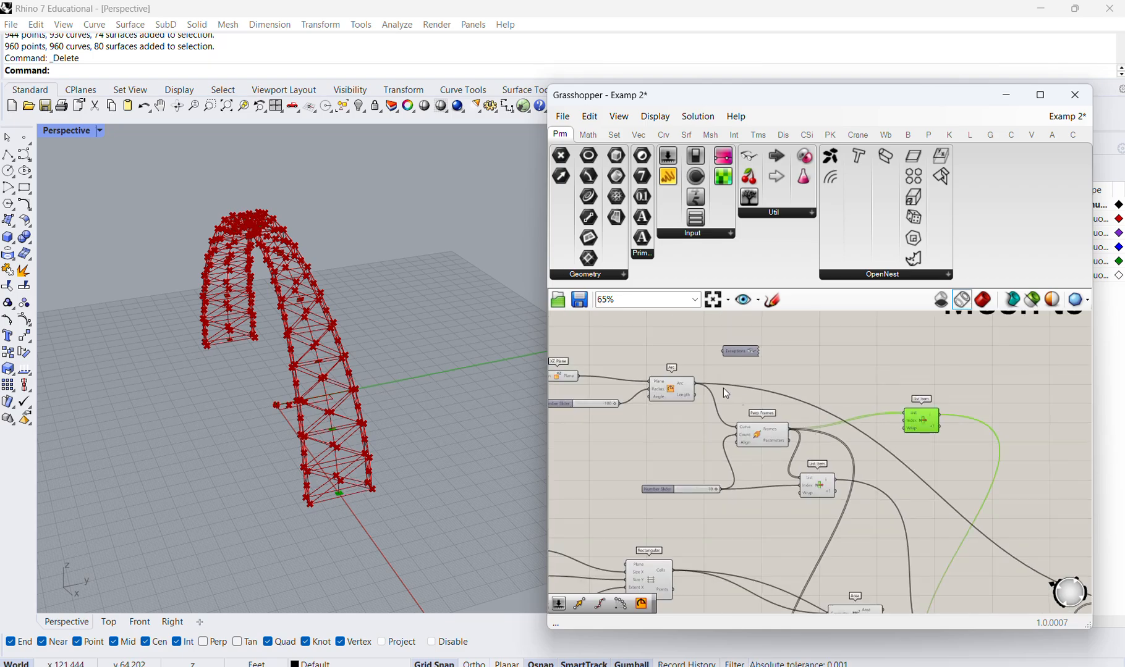
scroll(715, 376, "up", 3)
scroll(652, 377, "up", 4)
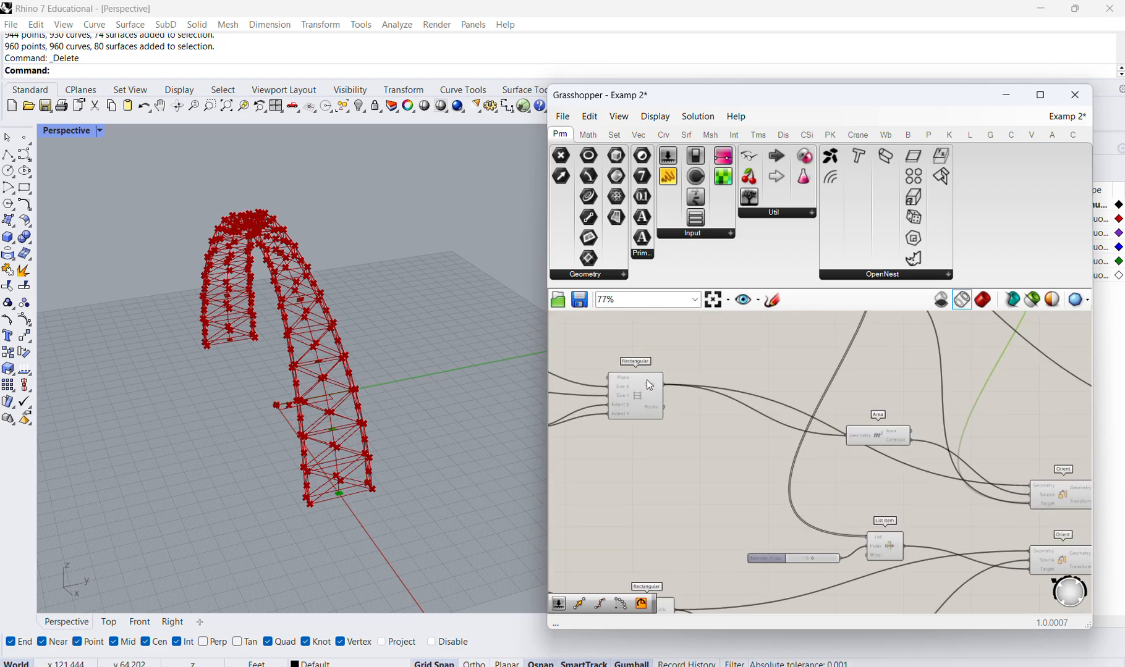
scroll(634, 399, "down", 4)
scroll(574, 404, "up", 2)
scroll(669, 406, "up", 3)
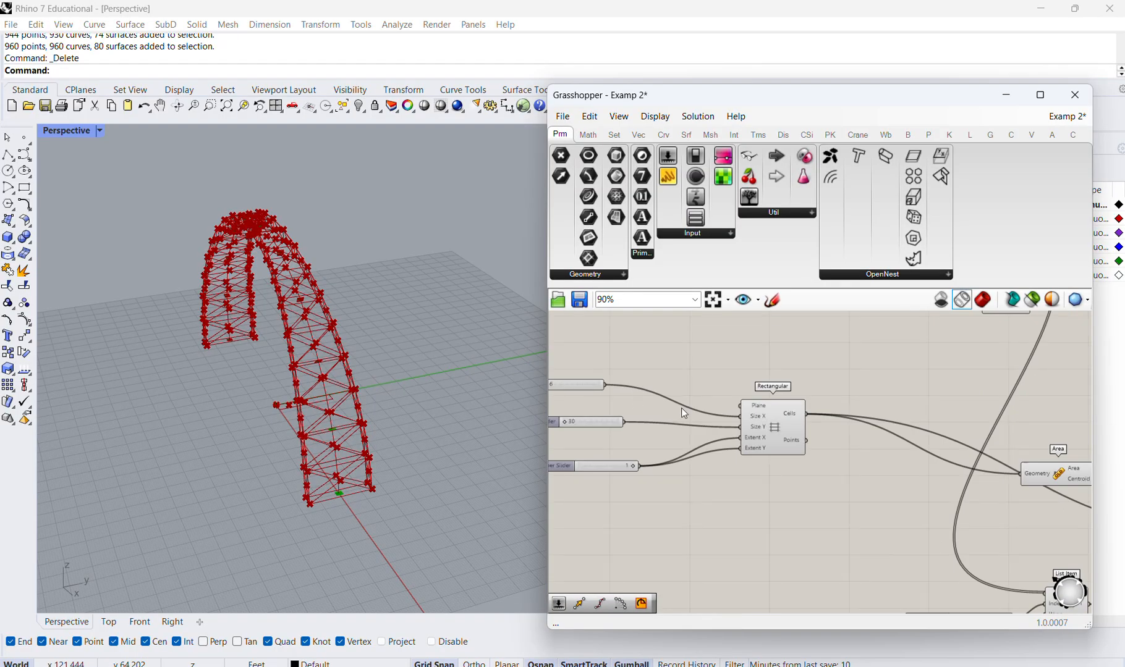
left_click(797, 414)
right_click_drag(238, 413, 273, 413)
scroll(955, 424, "down", 2)
scroll(631, 427, "up", 2)
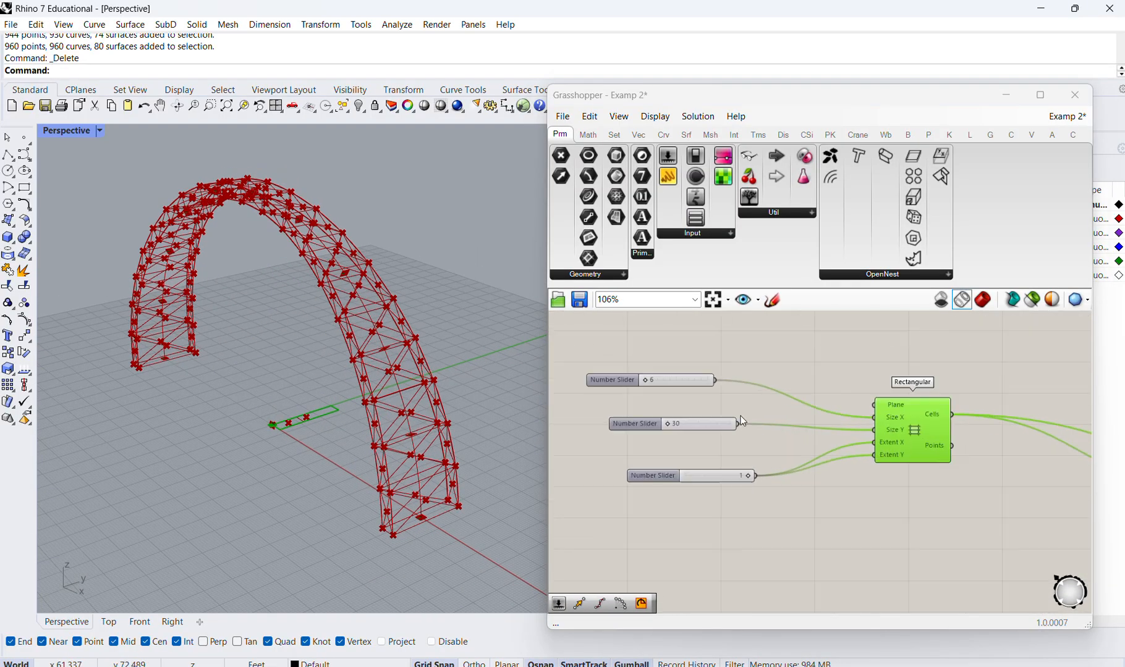
Align the three Number Sliders feeding the Rectangular grid component to a common vertical centre line
left_click_drag(749, 523, 647, 371)
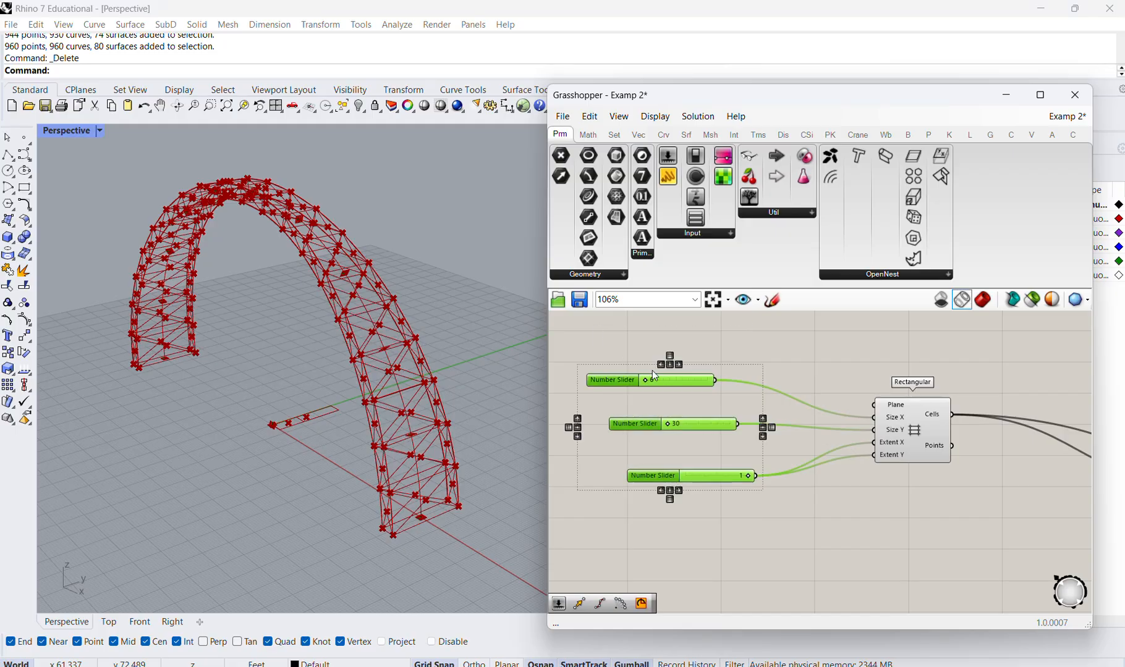
left_click(671, 365)
left_click(680, 371)
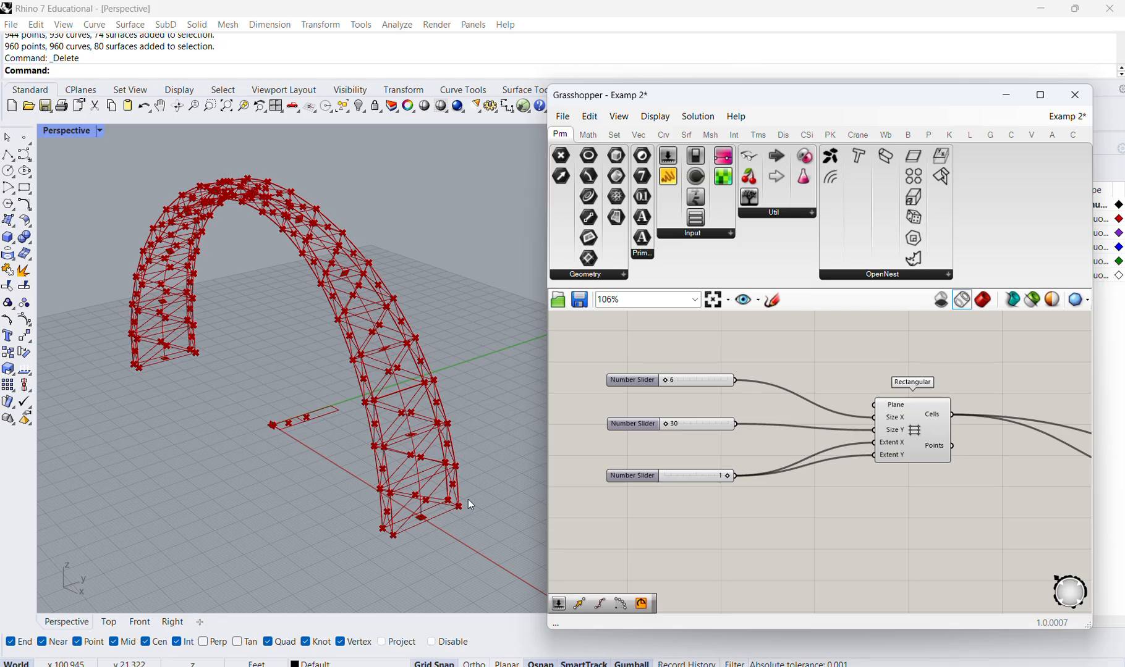
Highlight the upper Rectangular grid's cells, and move the Area component they feed up, farther above the upper Orient component
left_click(931, 431)
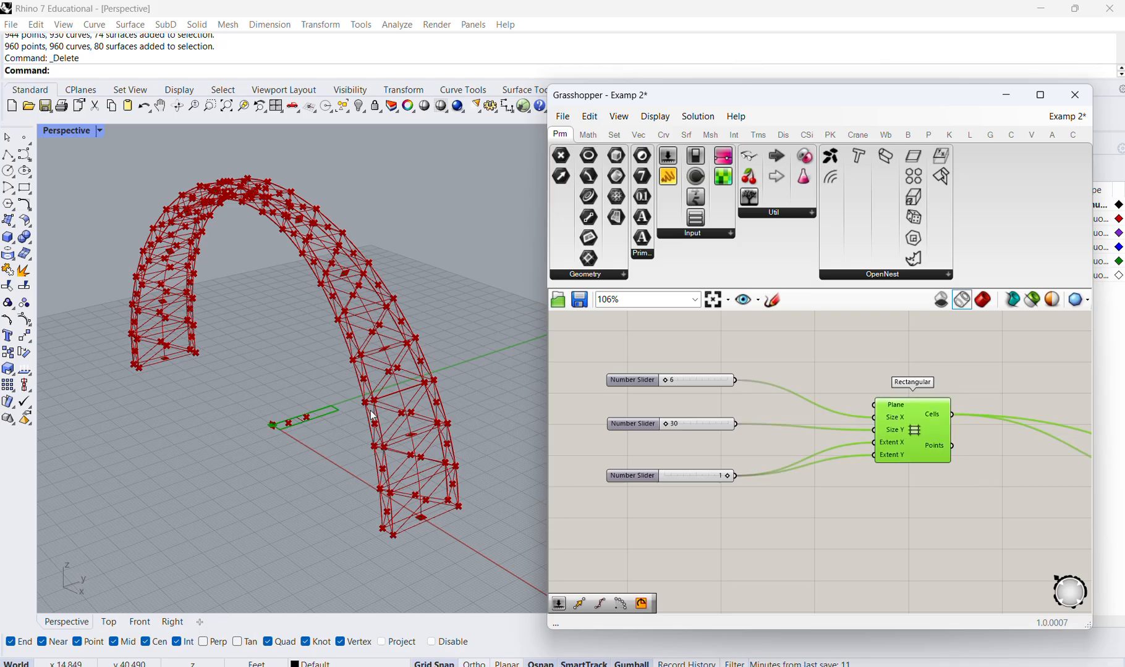
scroll(749, 446, "down", 8)
scroll(741, 442, "up", 7)
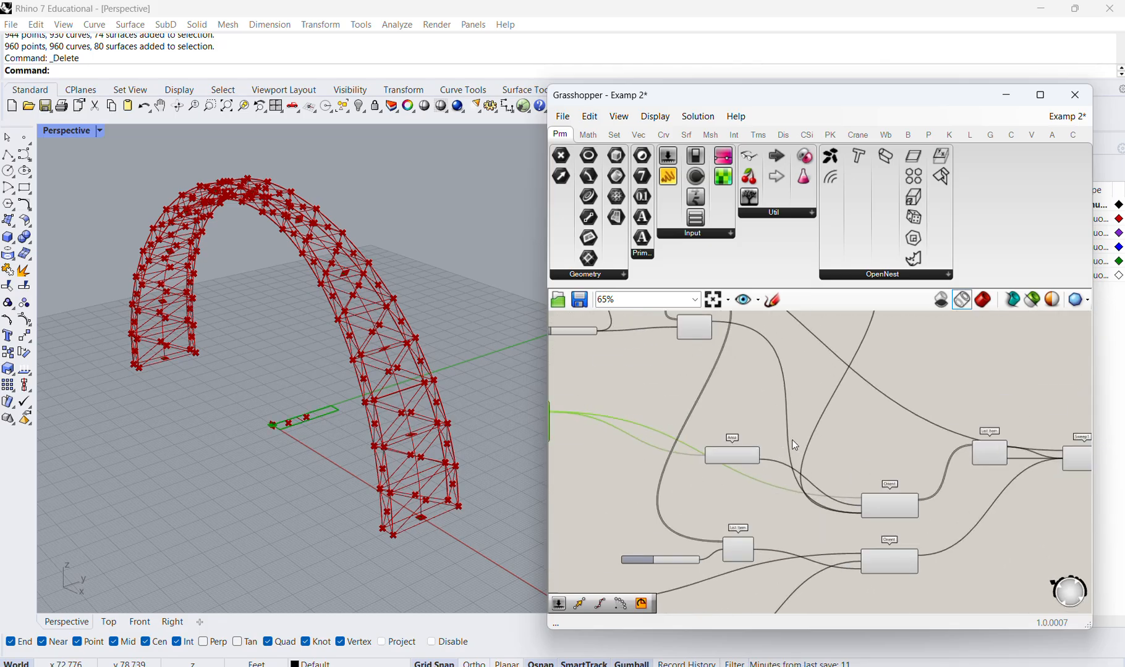
left_click(734, 463)
left_click_drag(735, 463, 724, 423)
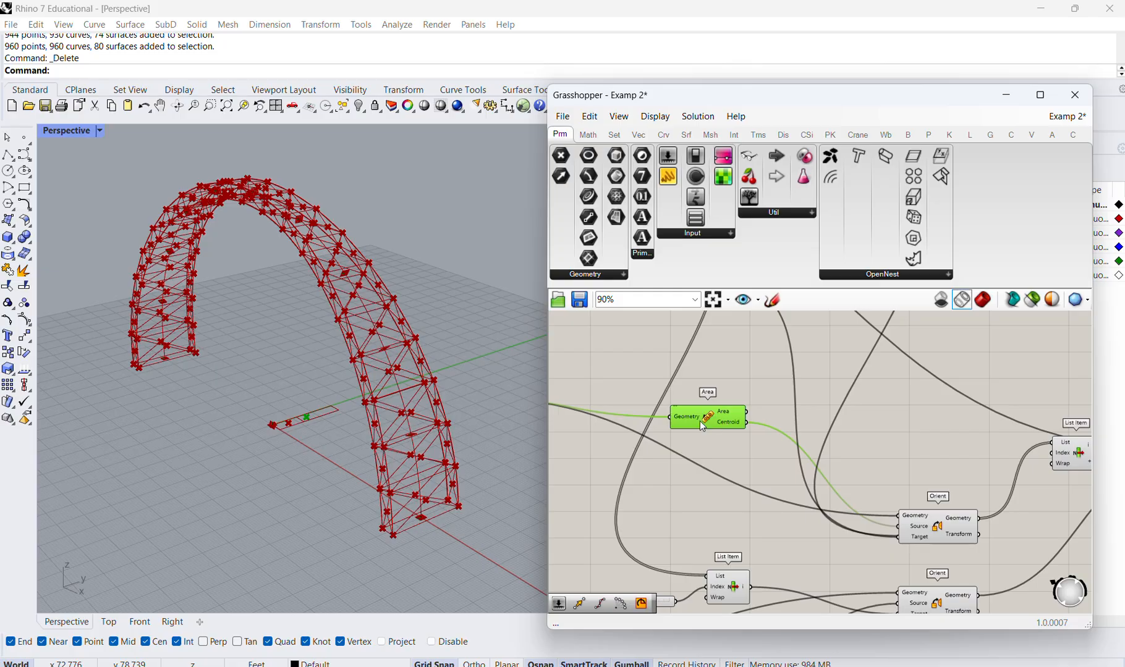
Examine how the upper Orient component takes its Source plane from the Area centroid, highlighting both components' geometry in the Rhino viewport
scroll(663, 440, "down", 3)
scroll(831, 502, "up", 4)
left_click(870, 490)
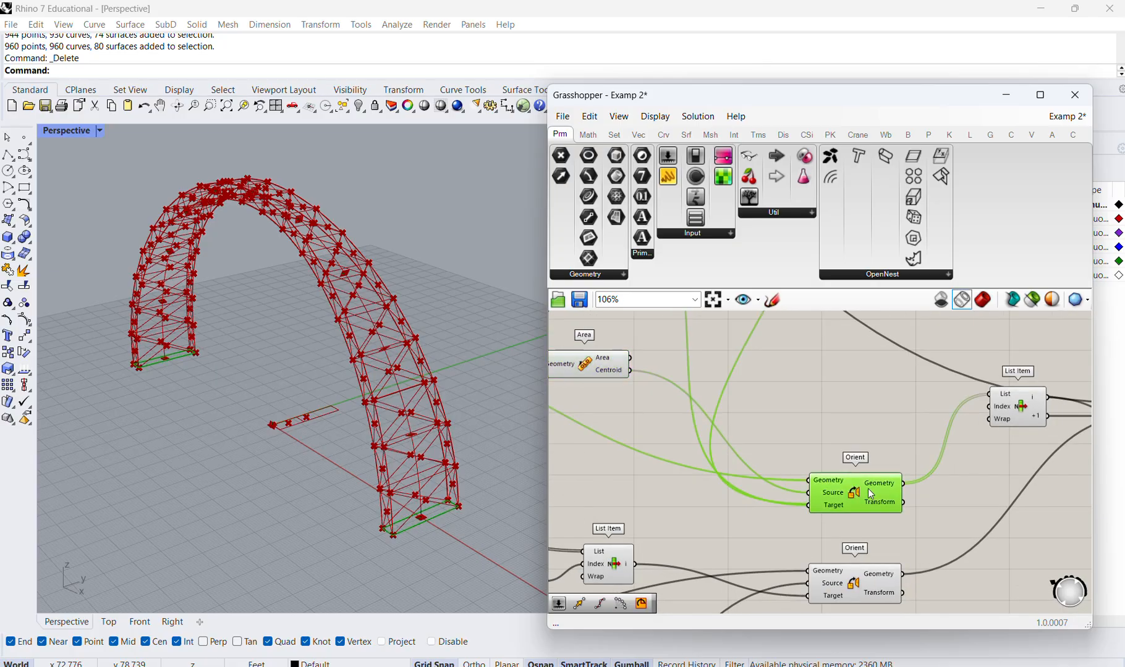
scroll(797, 493, "down", 2)
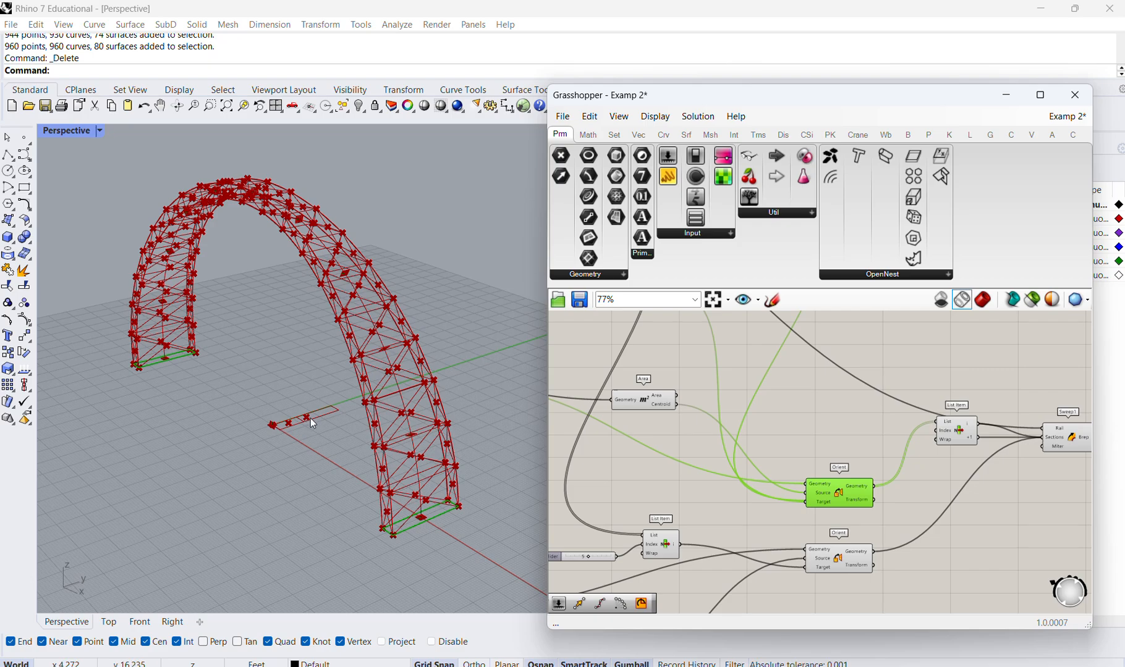
left_click(652, 405)
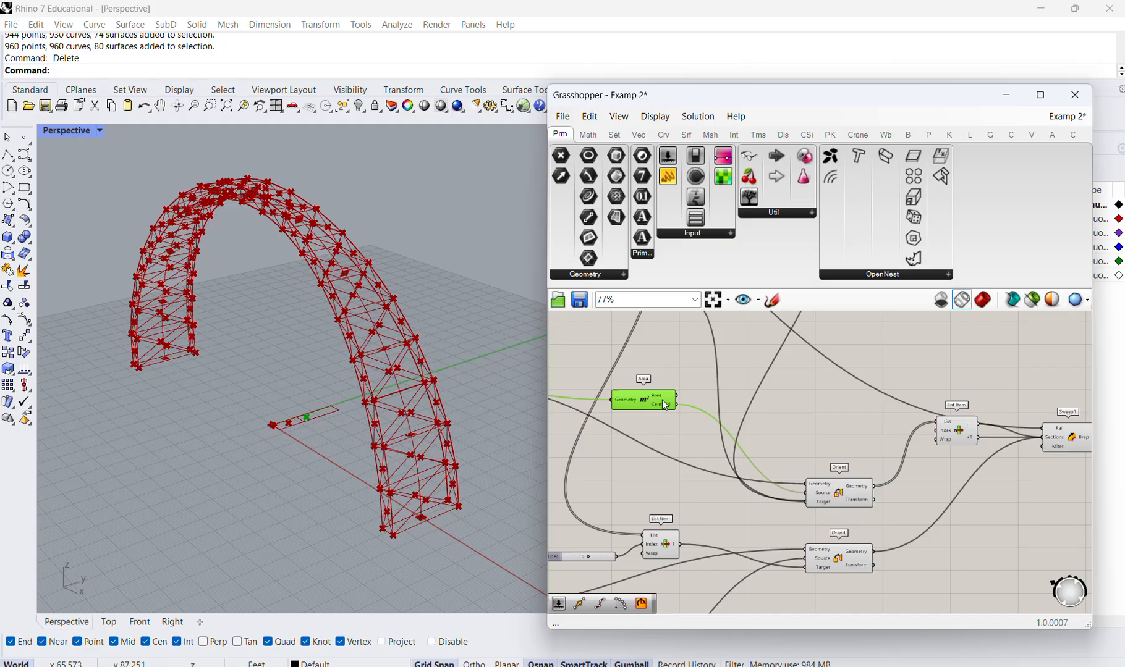
left_click(823, 499)
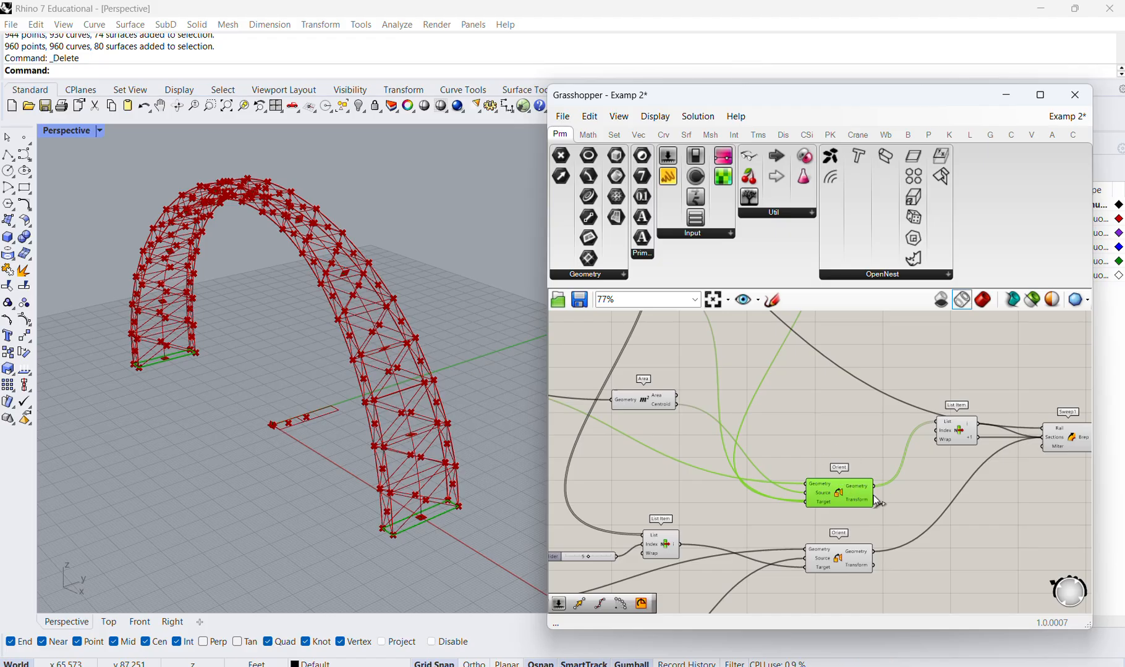
scroll(877, 505, "up", 3)
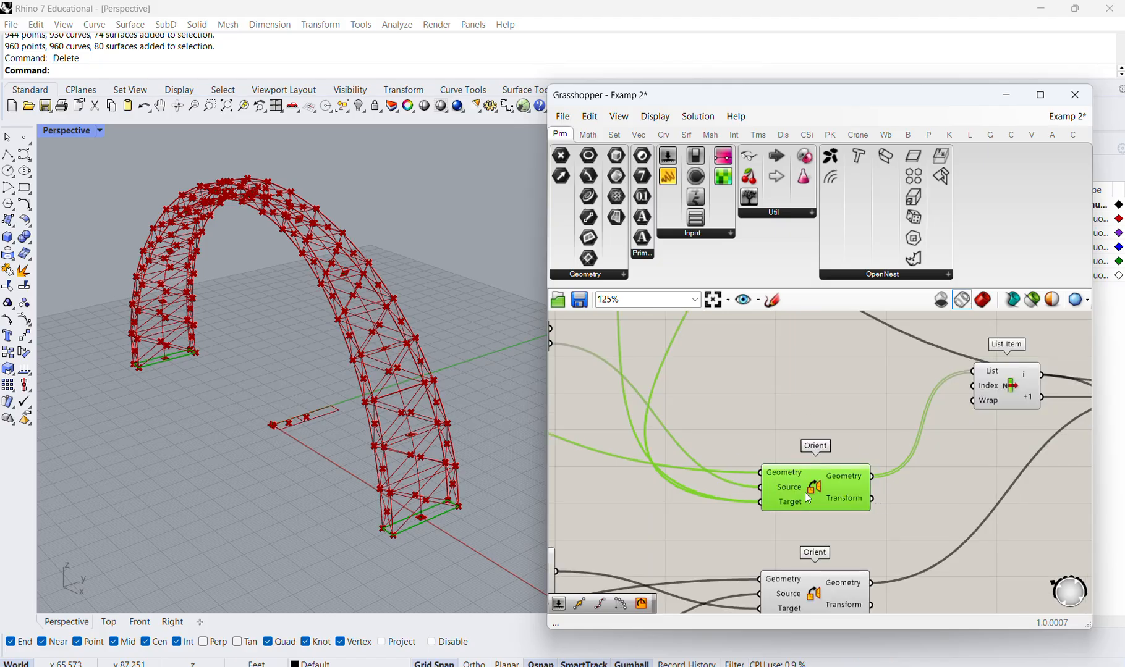
scroll(802, 490, "down", 4)
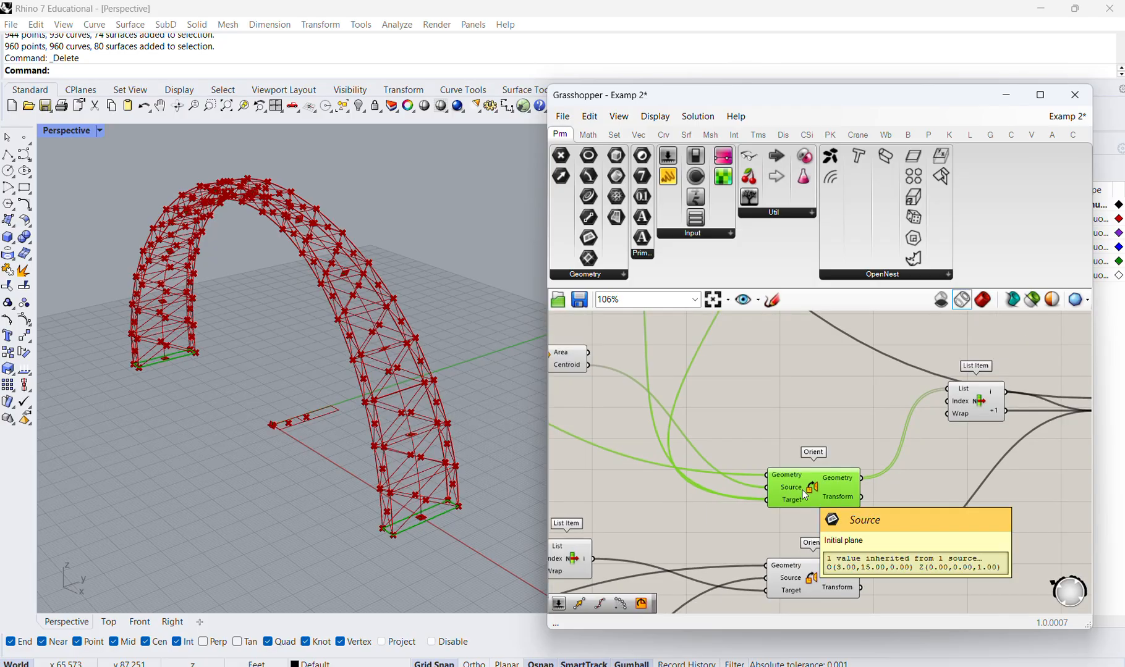
scroll(829, 495, "up", 2)
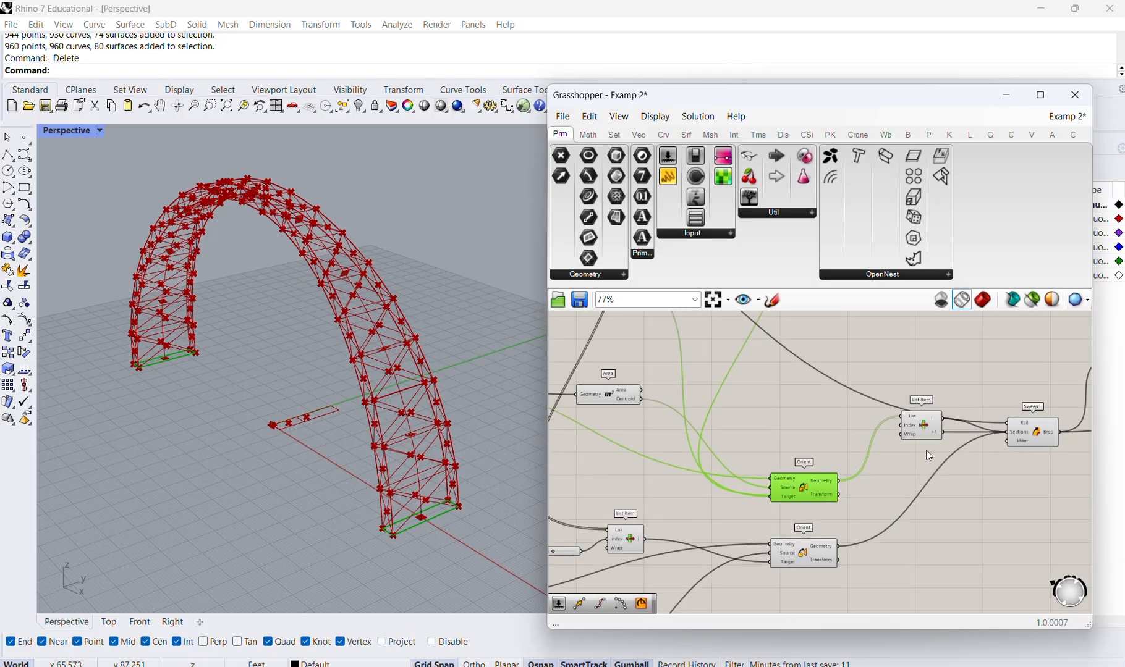
Move the List Item component after the upper Orient slightly down and the upper Orient component slightly up
left_click_drag(930, 433, 928, 444)
left_click(833, 479)
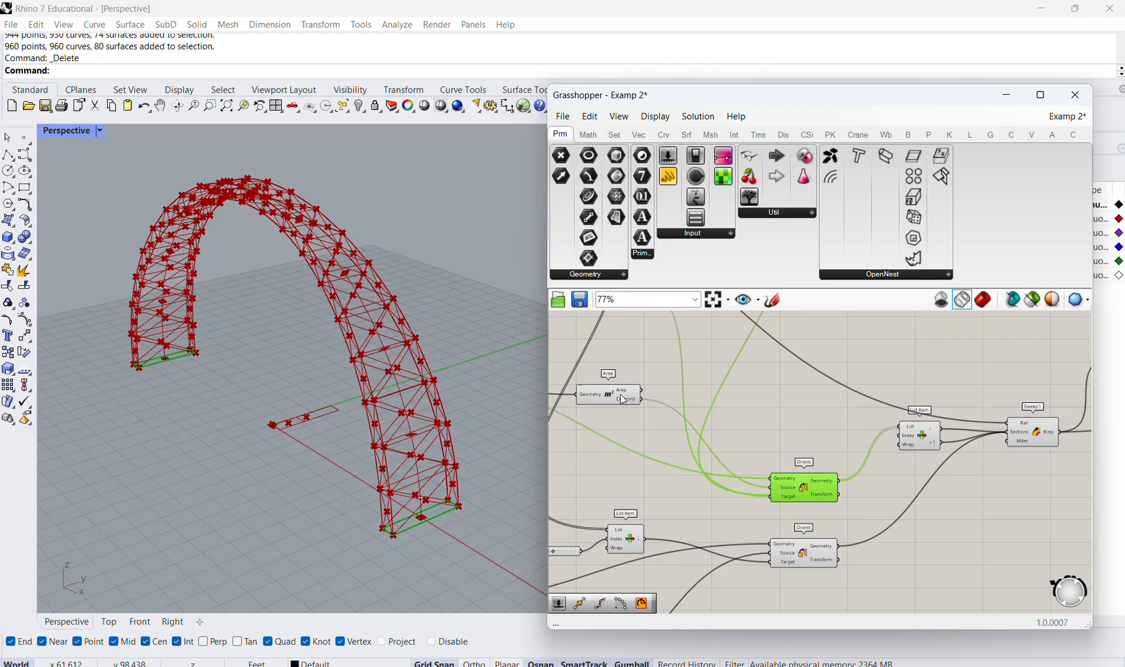
left_click_drag(804, 492, 799, 481)
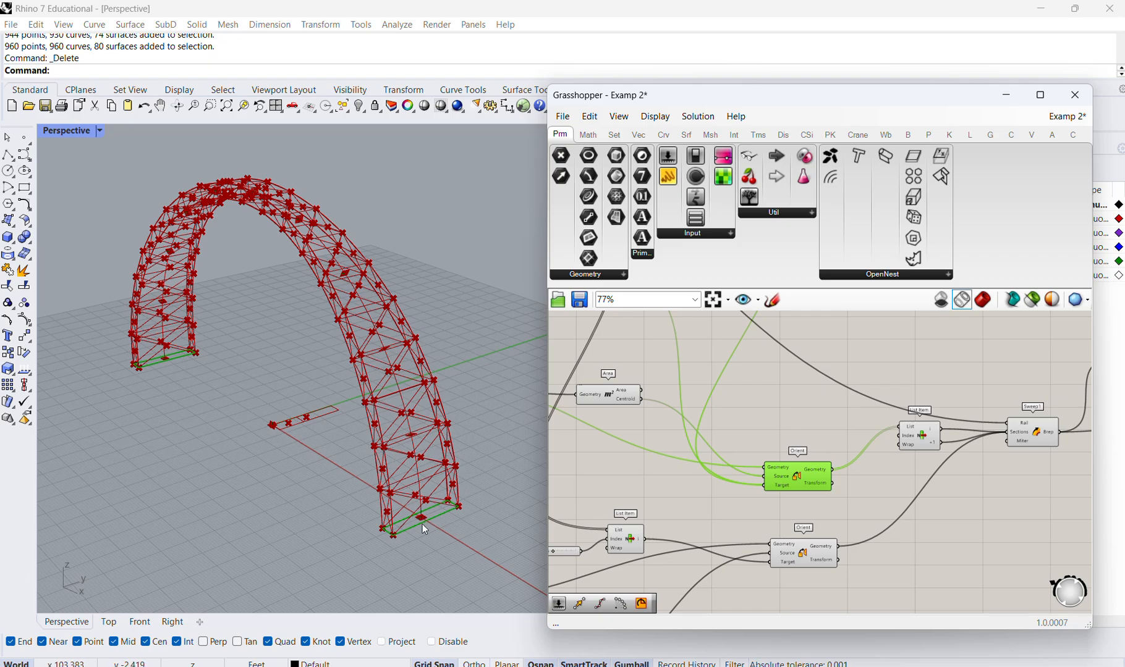
Highlight the Area, upper Rectangular and upper Orient components in turn to compare the original profile with its oriented copies at the arch supports
left_click(754, 436)
left_click(615, 396)
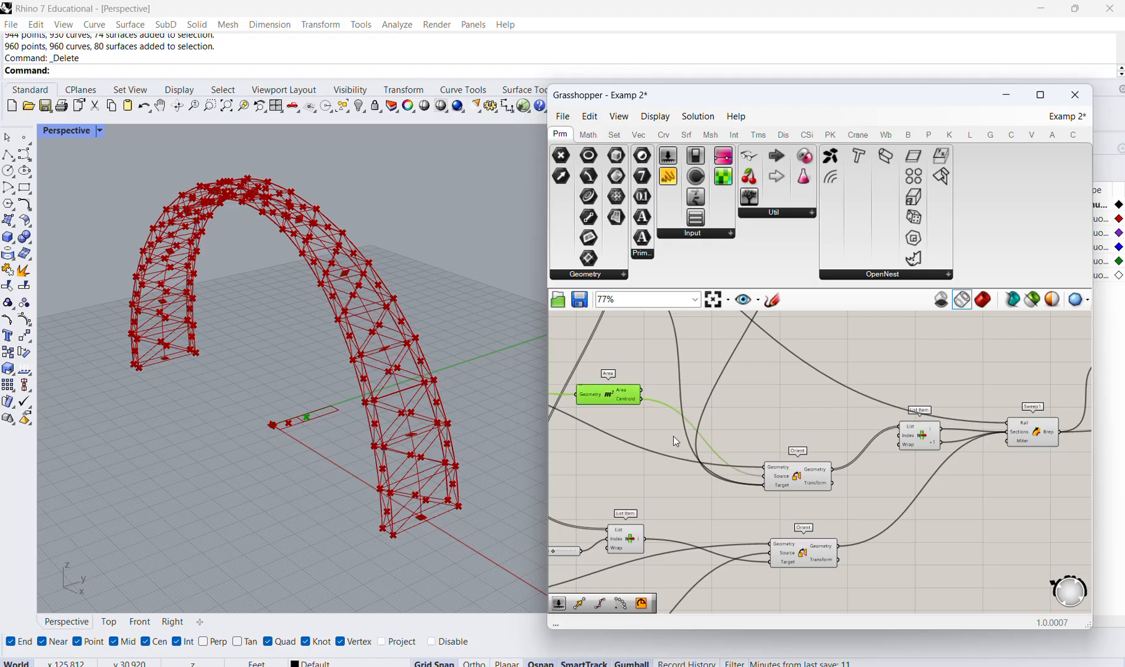
scroll(738, 445, "down", 2)
scroll(711, 434, "down", 1)
left_click(566, 410)
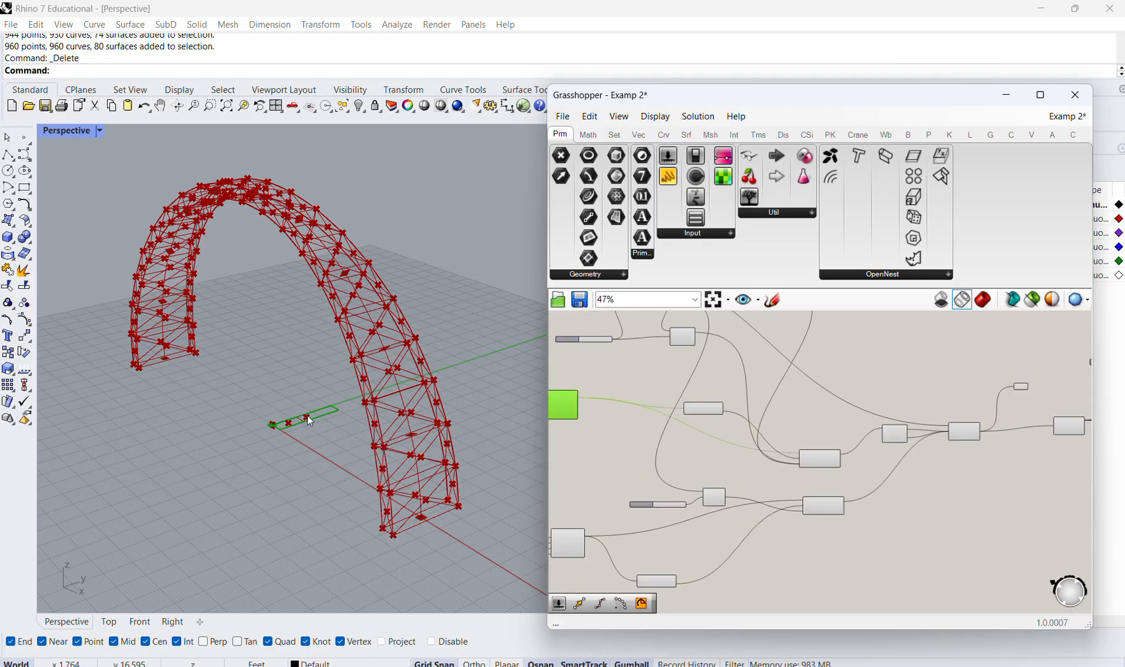
scroll(675, 415, "up", 3)
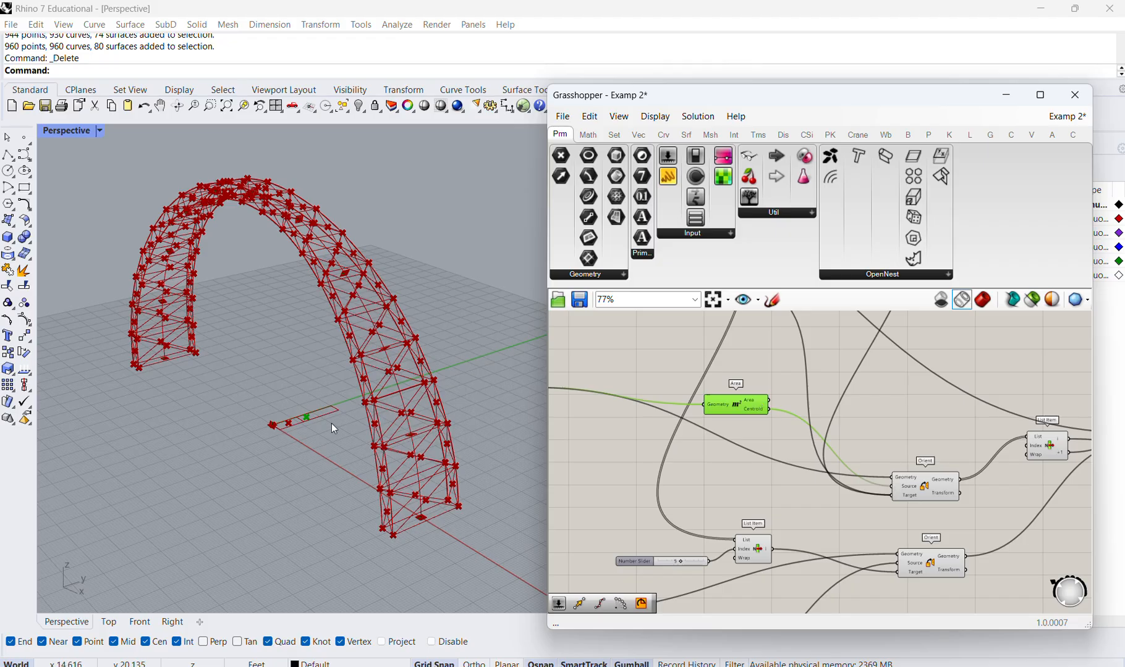
scroll(778, 447, "down", 4)
scroll(926, 480, "up", 5)
left_click(774, 460)
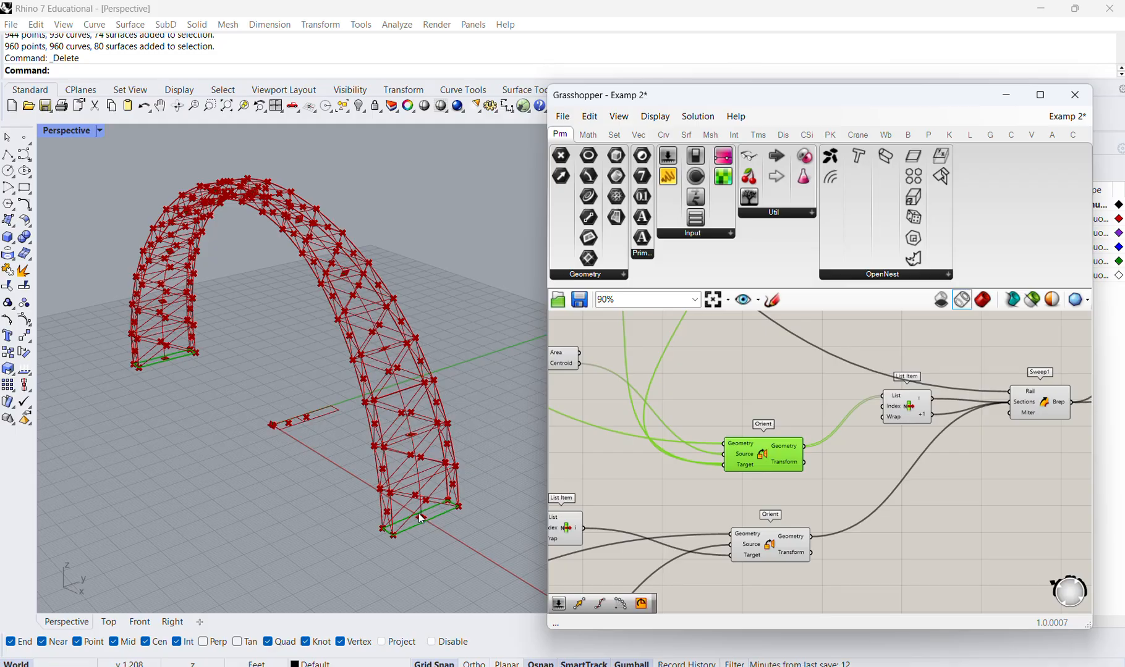
Align the three Number Sliders feeding the lower Rectangular grid component to a common vertical centre line
scroll(736, 432, "up", 2)
scroll(743, 446, "down", 5)
scroll(769, 463, "up", 2)
scroll(799, 452, "down", 2)
scroll(729, 471, "up", 5)
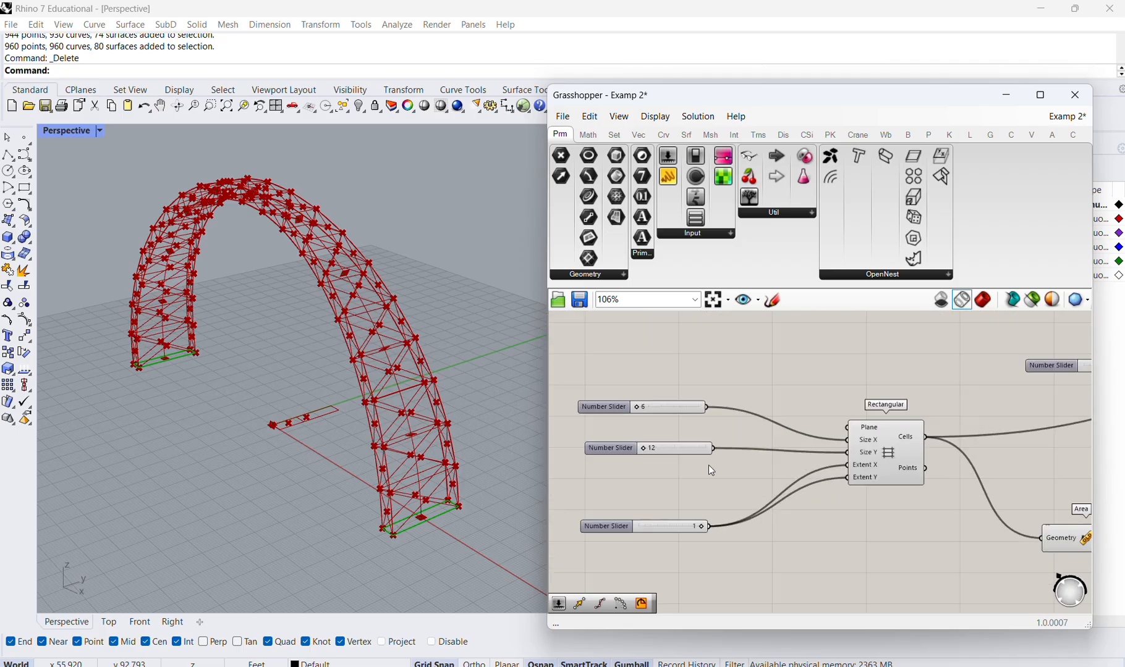
scroll(711, 470, "up", 2)
scroll(645, 424, "down", 1)
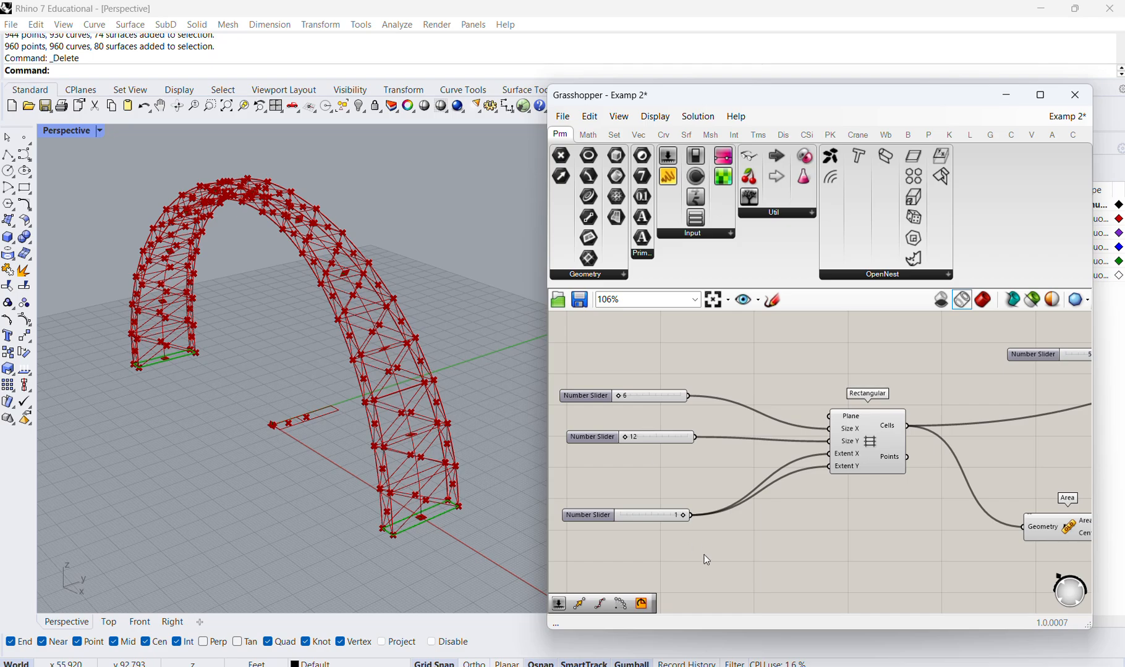
left_click_drag(702, 547, 619, 378)
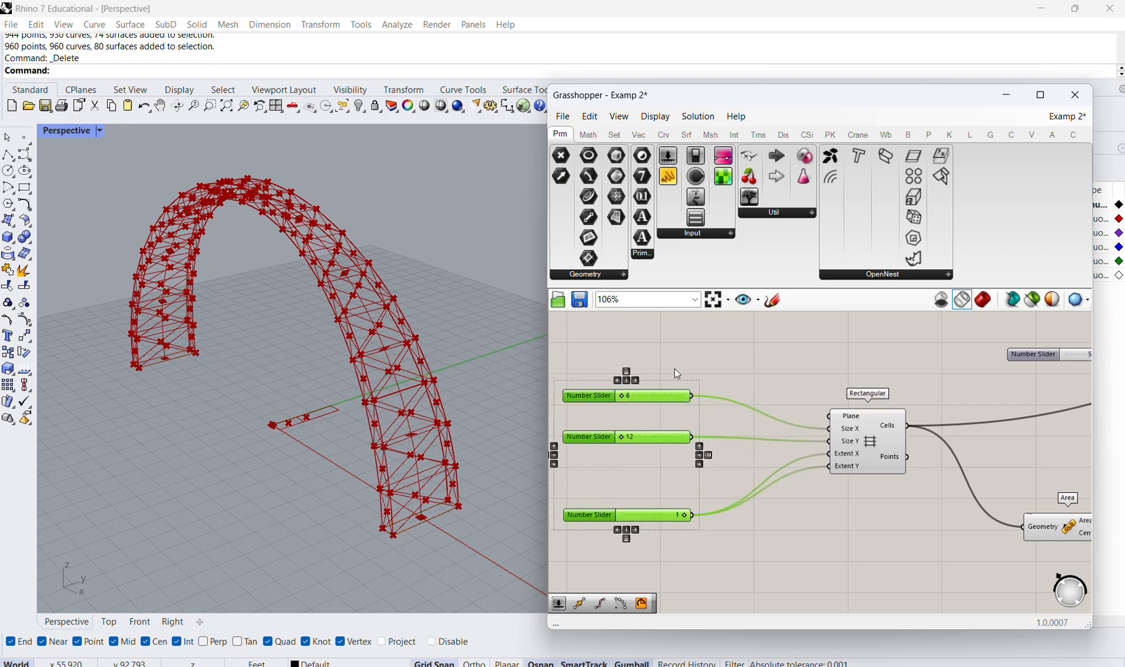
left_click(646, 377)
Highlight the lower Rectangular grid's cells and trace their connections through the Area component to the lower Orient component
left_click(880, 443)
scroll(288, 434, "up", 3)
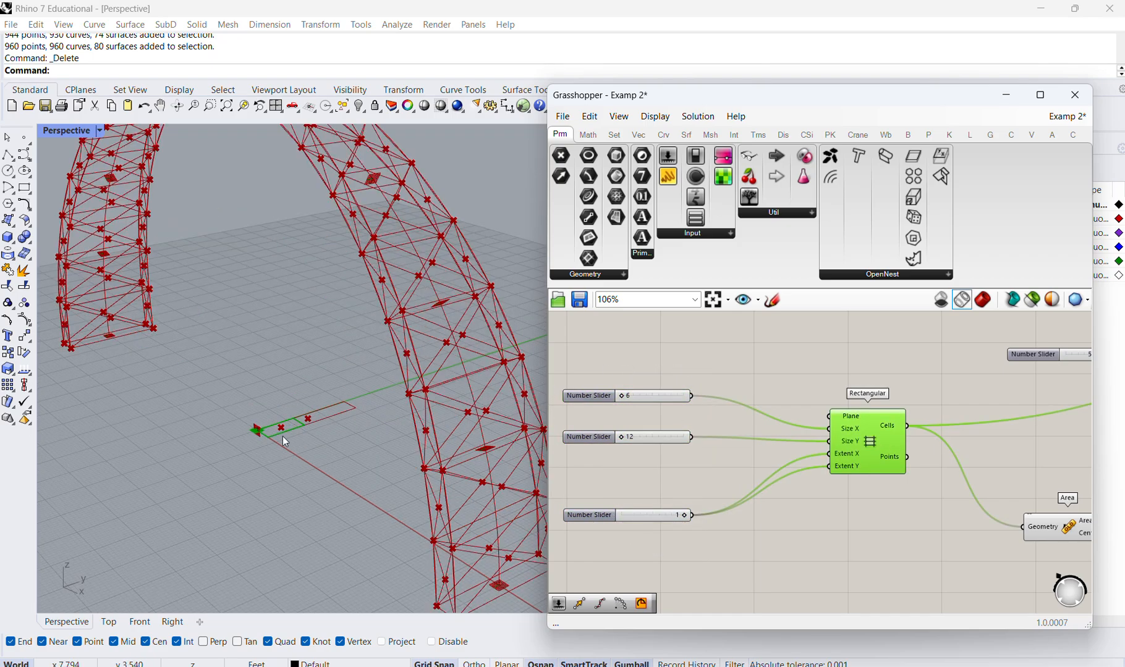
scroll(302, 425, "down", 3)
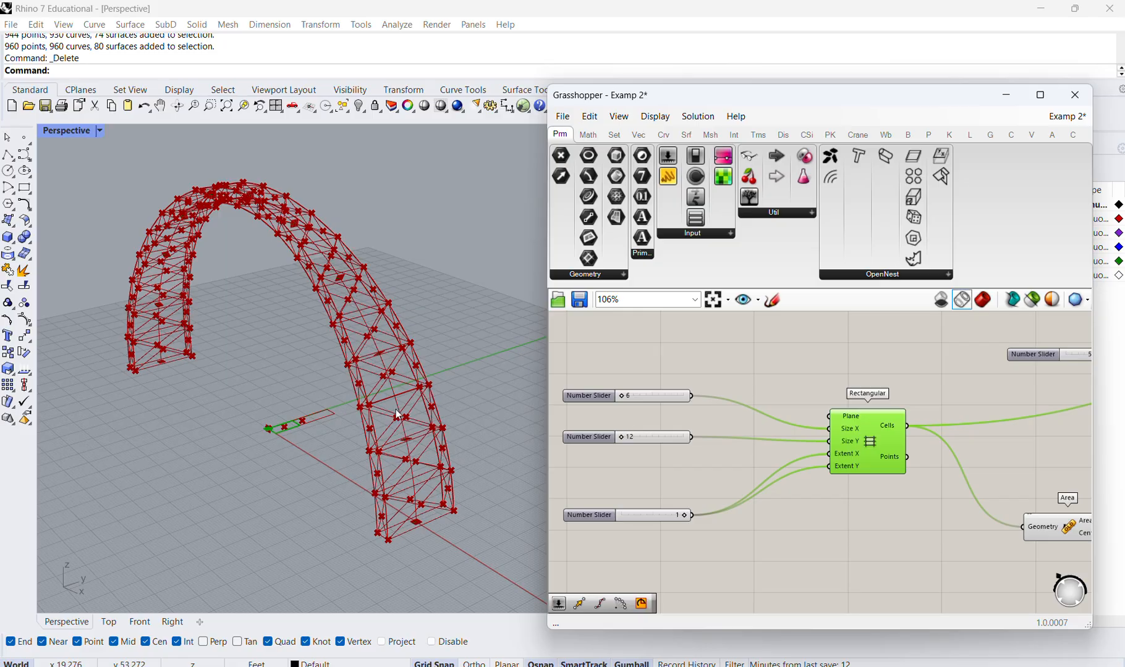
scroll(686, 414, "down", 2)
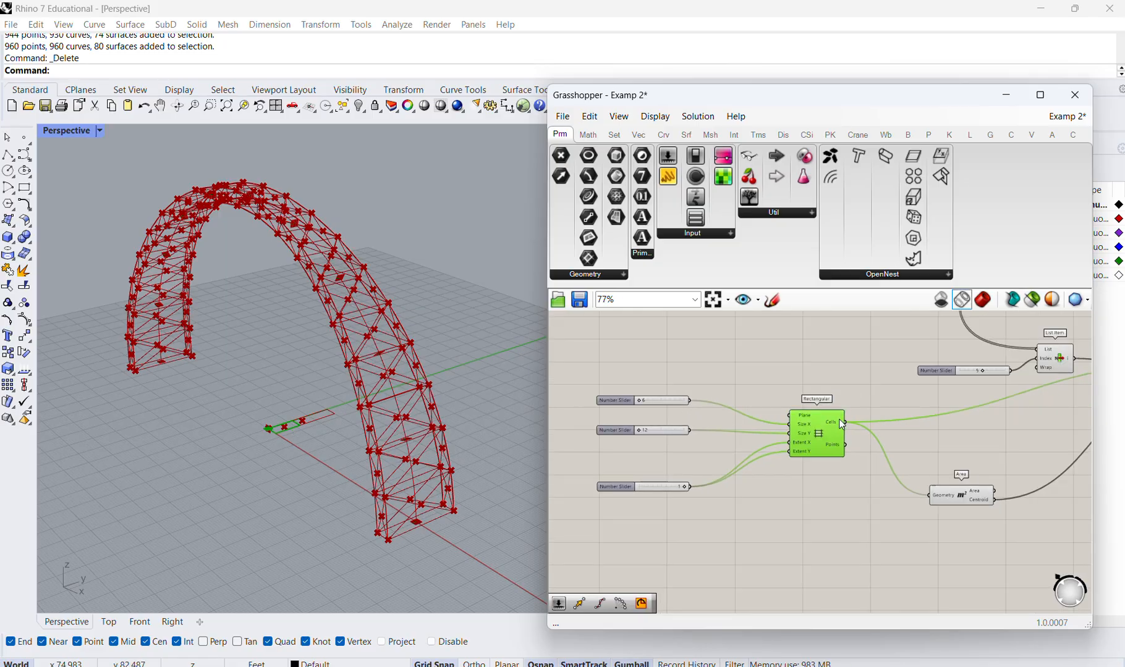
scroll(837, 439, "down", 3)
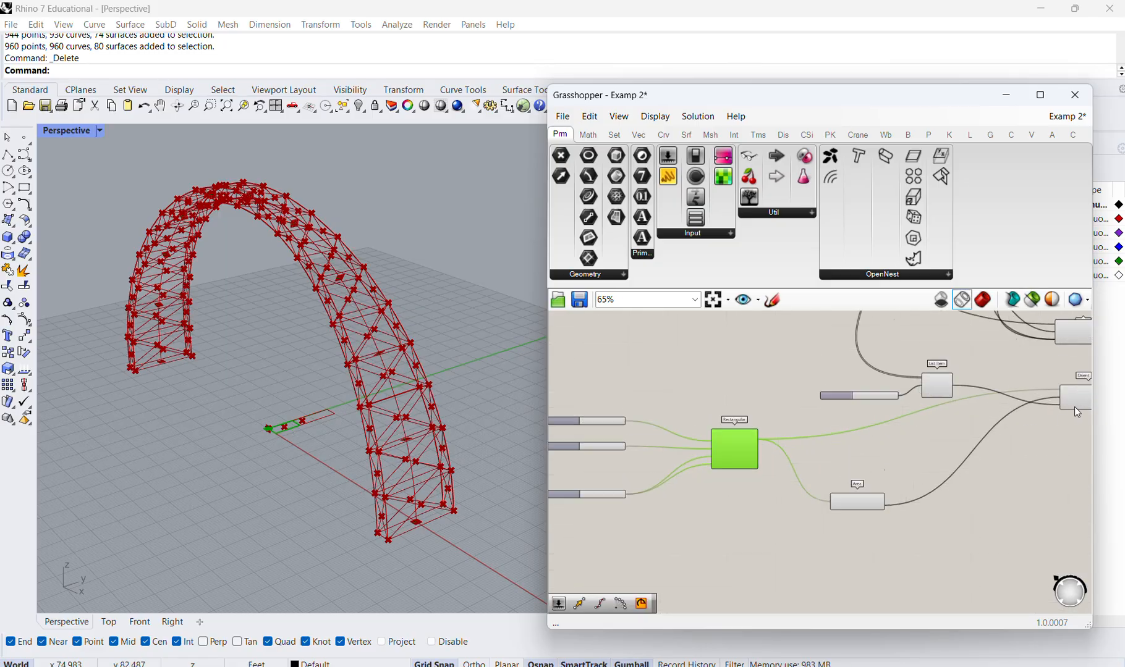
scroll(954, 423, "up", 3)
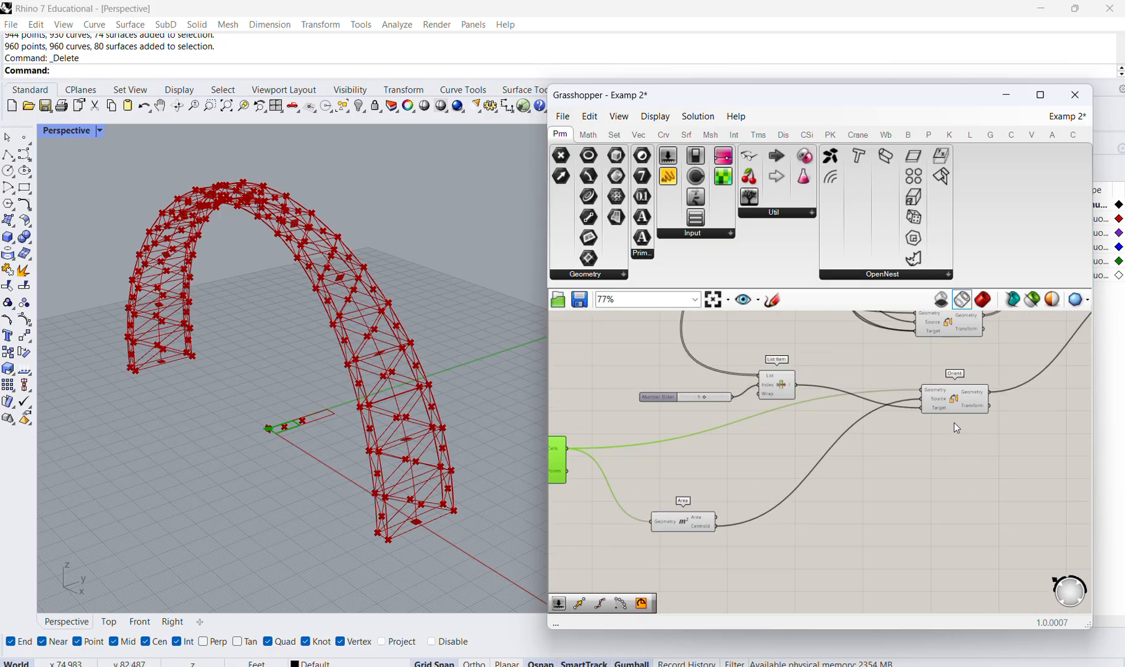
left_click(687, 524)
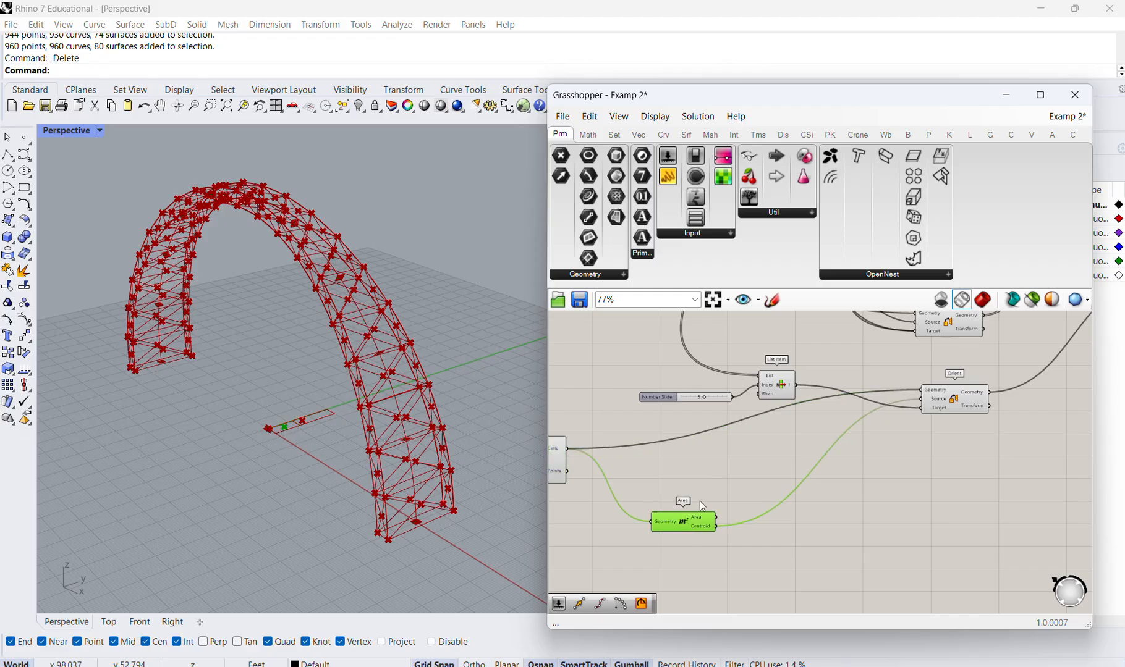
scroll(762, 469, "down", 3)
scroll(872, 406, "up", 3)
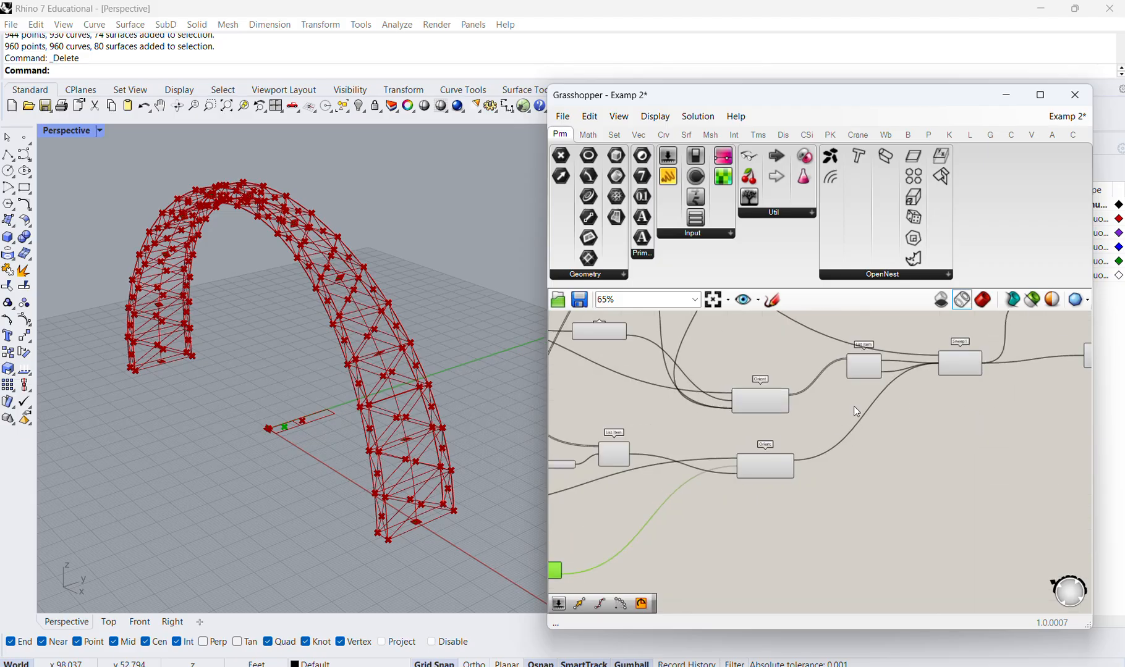
Highlight the lower Orient component and examine its oriented profile at the arch crown in the Rhino viewport
left_click(778, 467)
right_click_drag(326, 317, 230, 163)
scroll(246, 180, "up", 4)
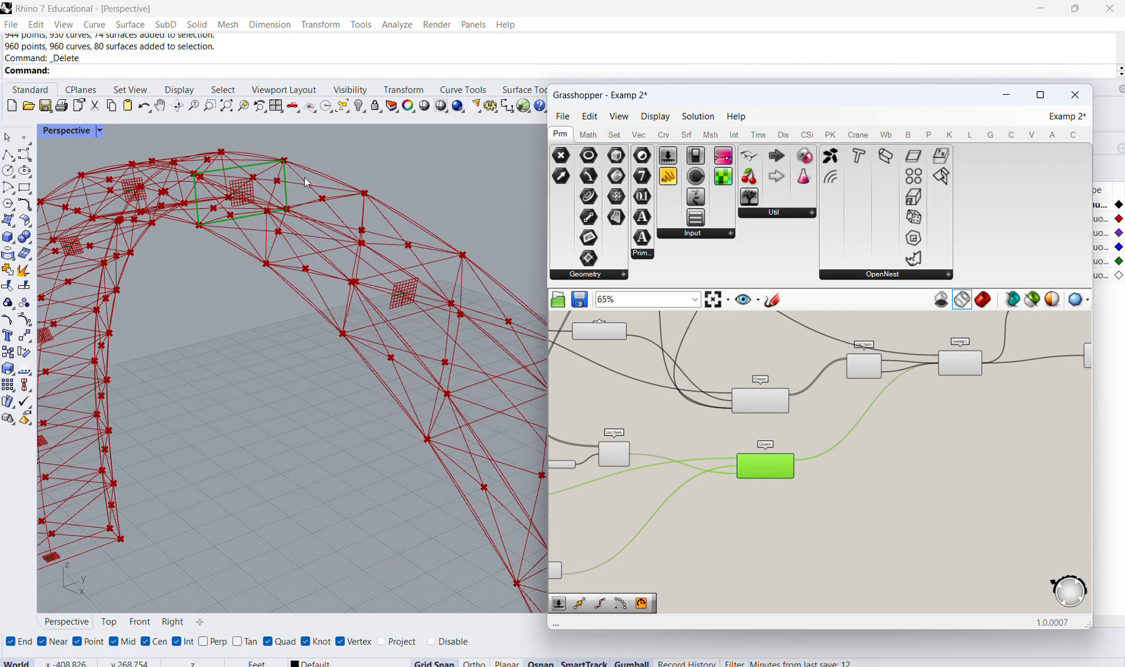
scroll(233, 206, "down", 5)
right_click_drag(233, 207, 227, 283)
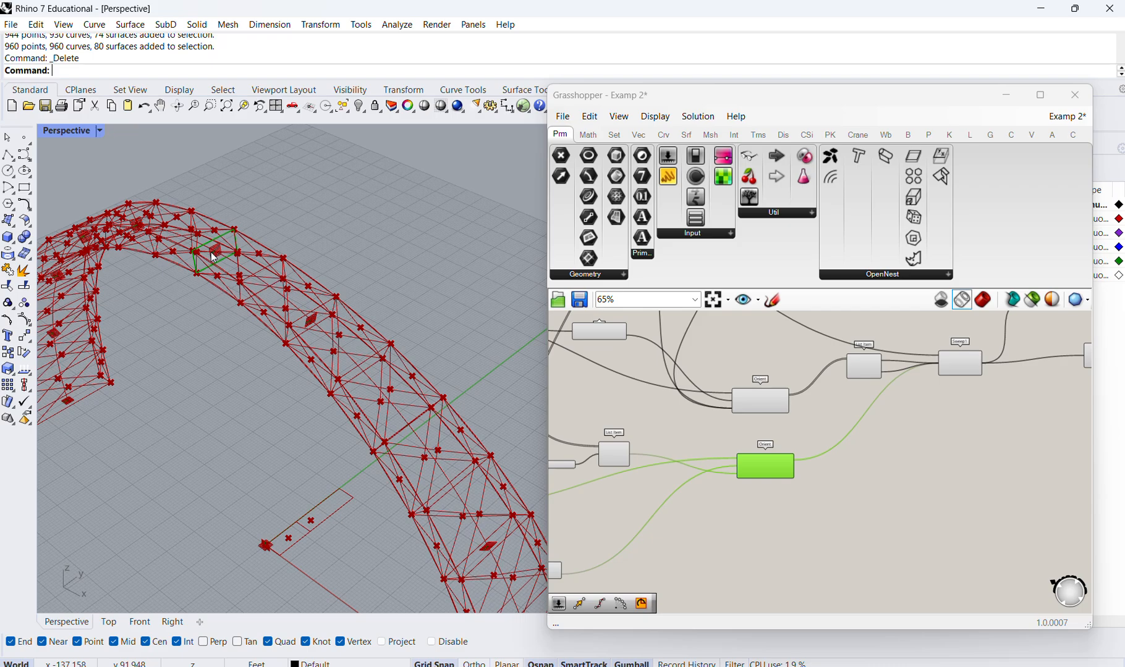
scroll(210, 252, "down", 2)
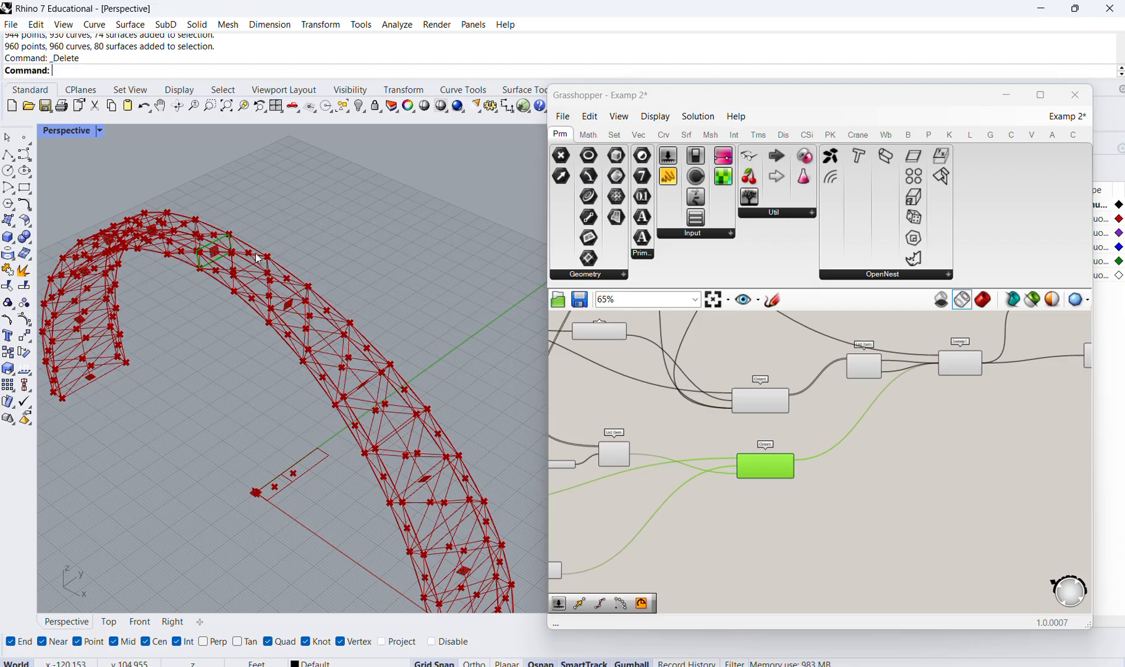
Add the upper Orient component to the selection to view the support and crown profiles together on the arch
scroll(721, 436, "down", 1)
scroll(759, 404, "down", 1)
scroll(761, 402, "up", 2)
left_click(743, 407, "shift")
scroll(200, 256, "down", 2)
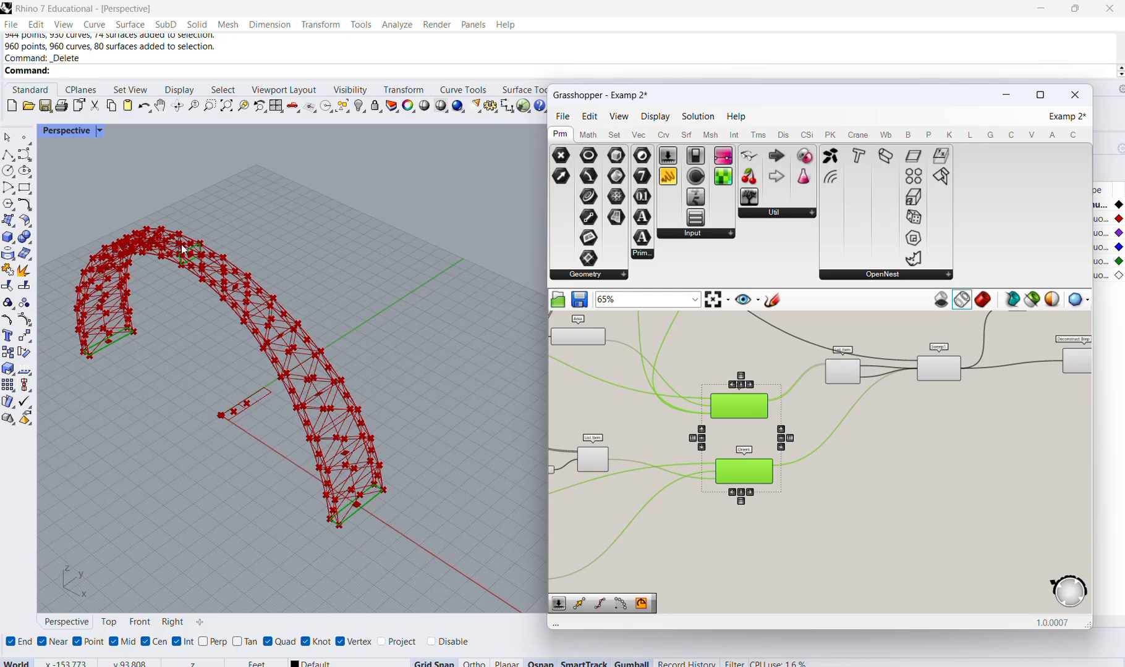
Examine the List Item and Sweep1 components that follow the Orient components, highlighting the swept Brep in the Rhino viewport
scroll(744, 404, "down", 4)
scroll(764, 395, "up", 5)
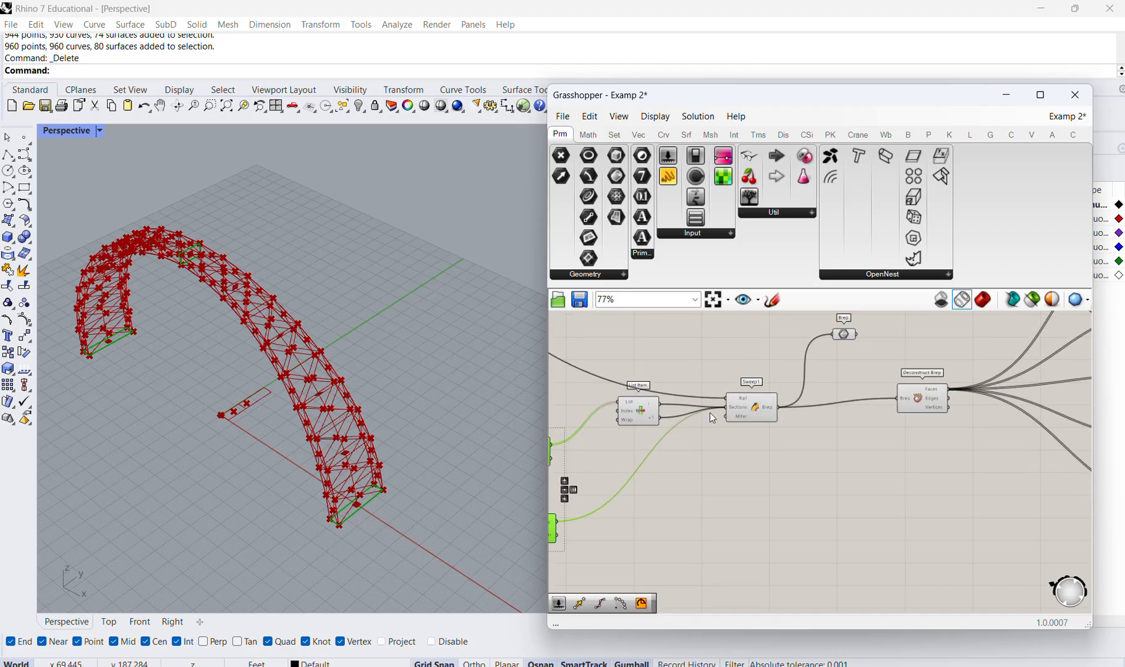
left_click(706, 477)
left_click(638, 410)
left_click(763, 409)
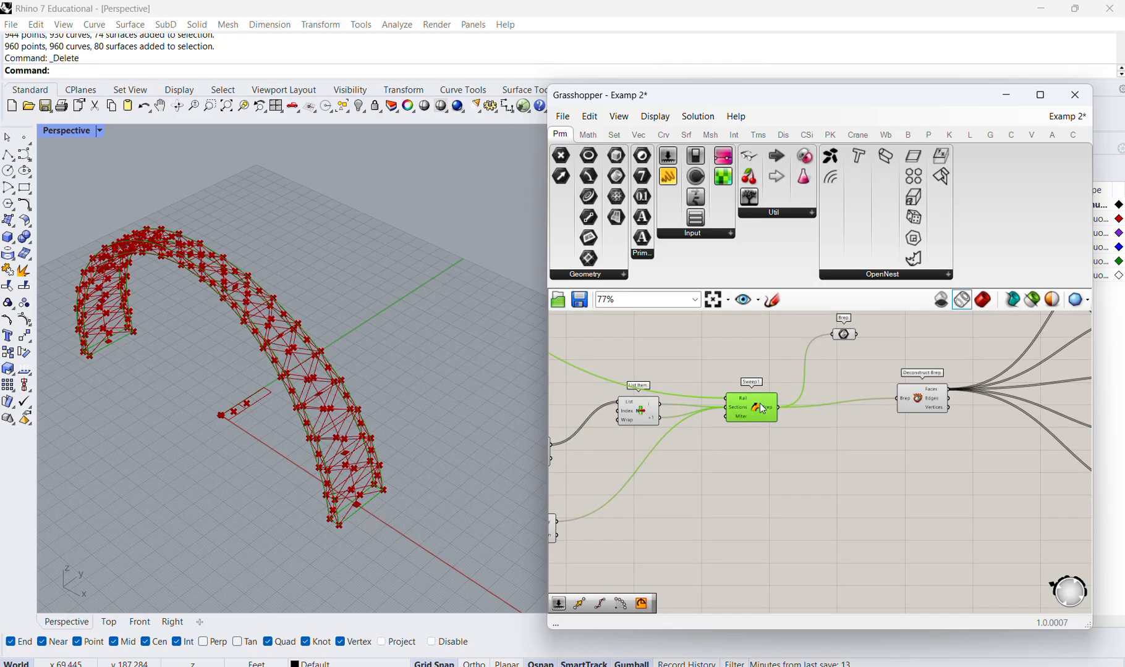
left_click(763, 428)
left_click(755, 403)
scroll(351, 348, "up", 2)
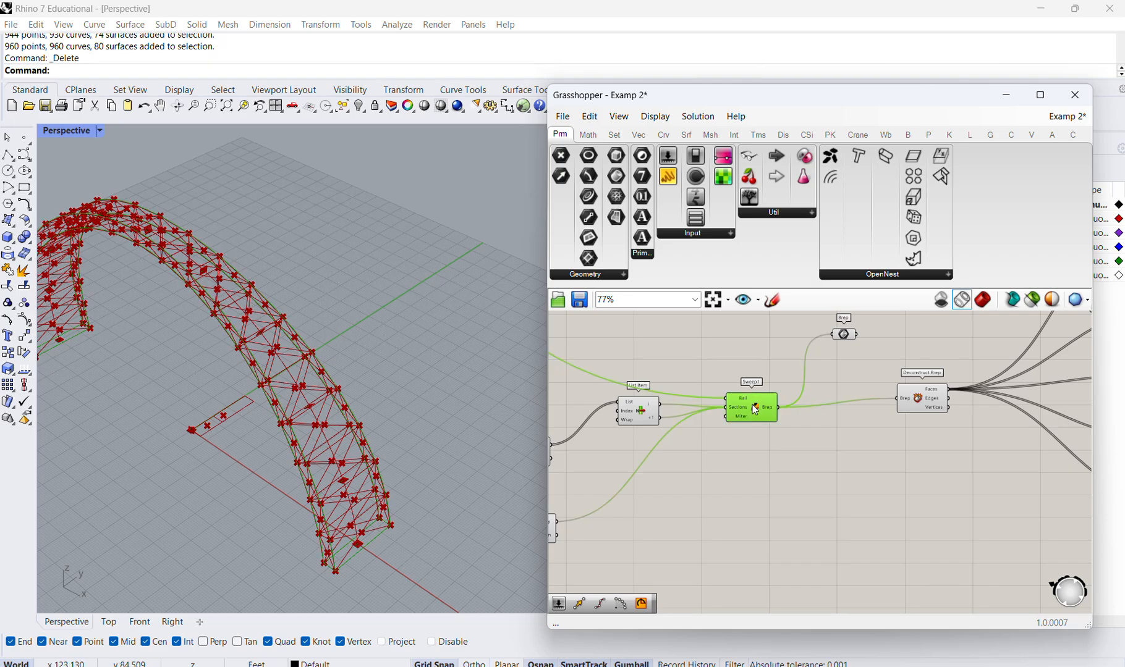
Inspect the swept arch surface in shaded preview and return the geometry preview to wireframe
left_click(982, 300)
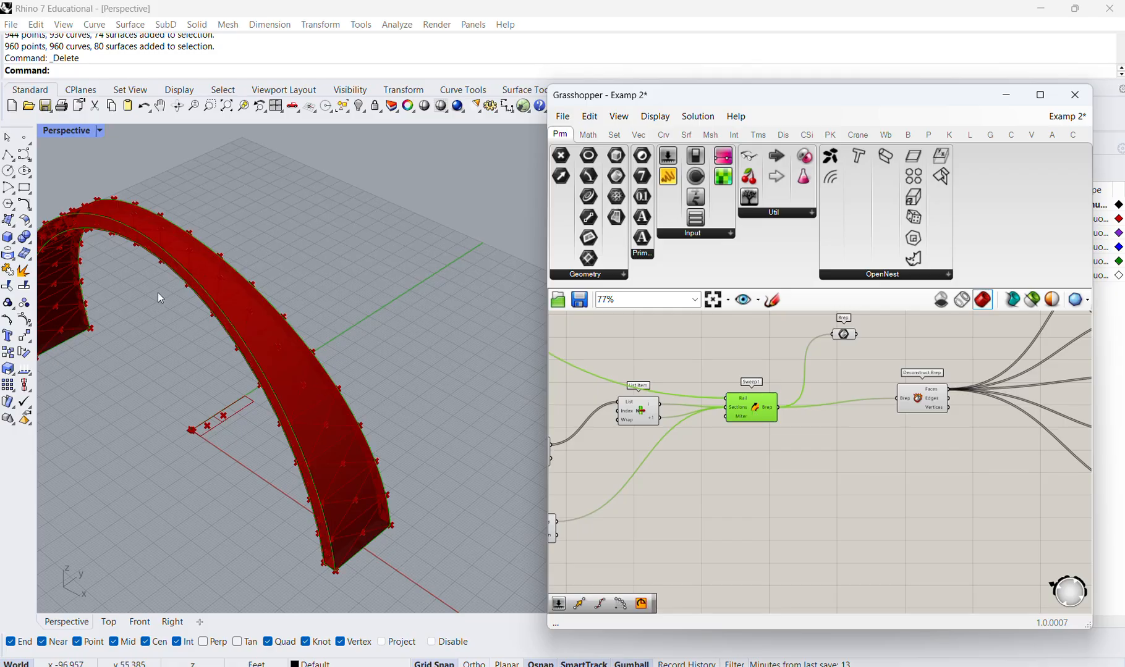
mouse_move(327, 304)
right_mouse_down()
mouse_move(381, 272)
mouse_move(406, 276)
mouse_move(341, 314)
right_mouse_up()
left_click(958, 303)
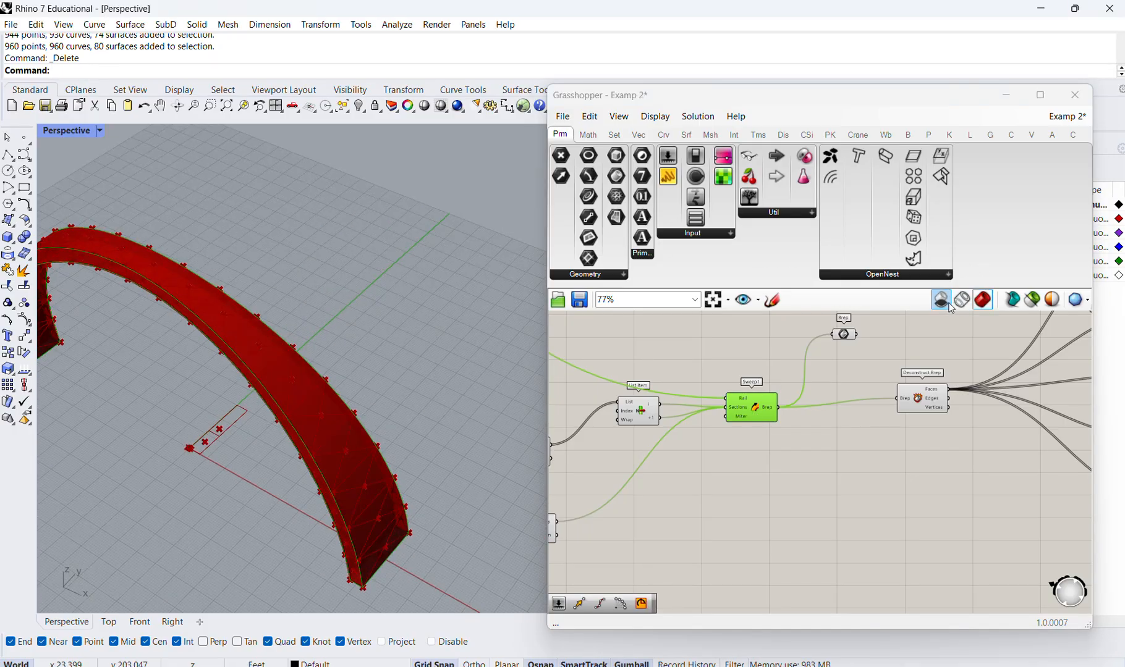
Restrict the geometry preview to selected components and view the Sweep1 arch on its own in the Rhino viewport
left_click(1031, 302)
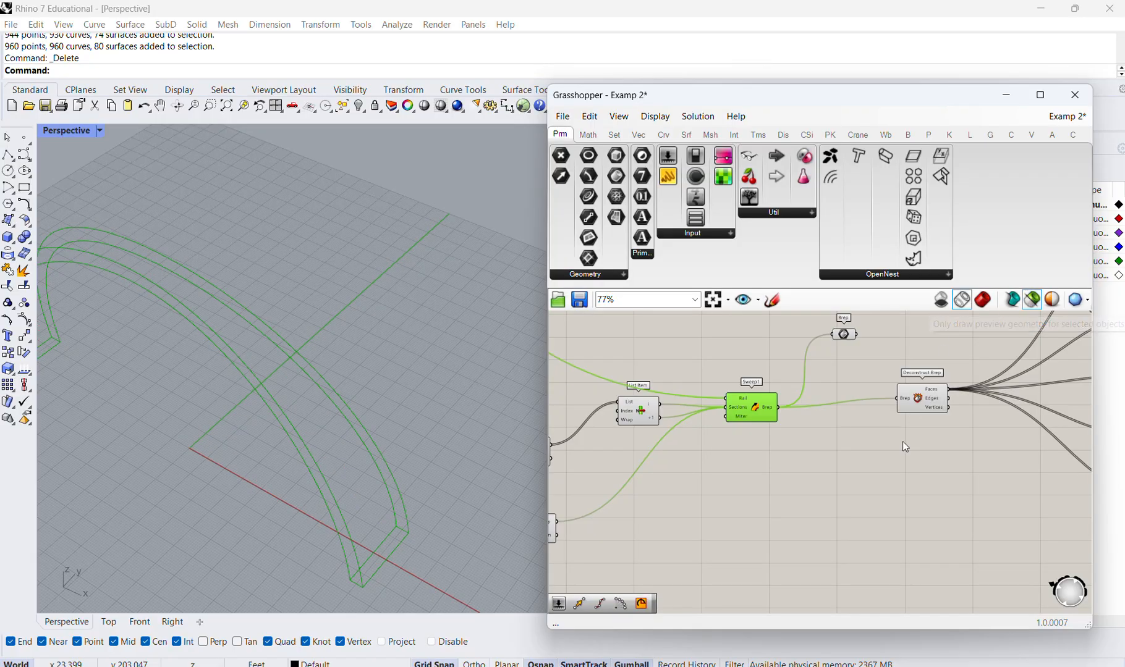
left_click(709, 439)
left_click(757, 408)
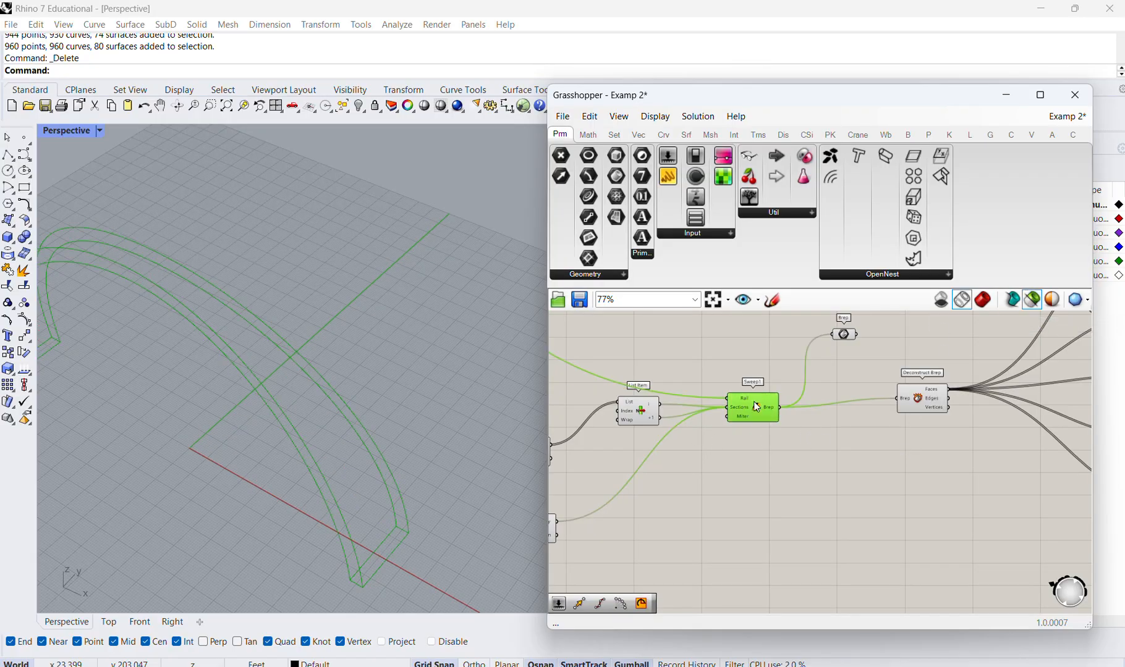
scroll(262, 341, "down", 2)
right_click_drag(265, 342, 349, 324)
Clear the selection and examine the Deconstruct Brep component fed by Sweep1 and the panel components its Faces output feeds
left_click(828, 460)
scroll(704, 449, "down", 4)
scroll(764, 404, "up", 4)
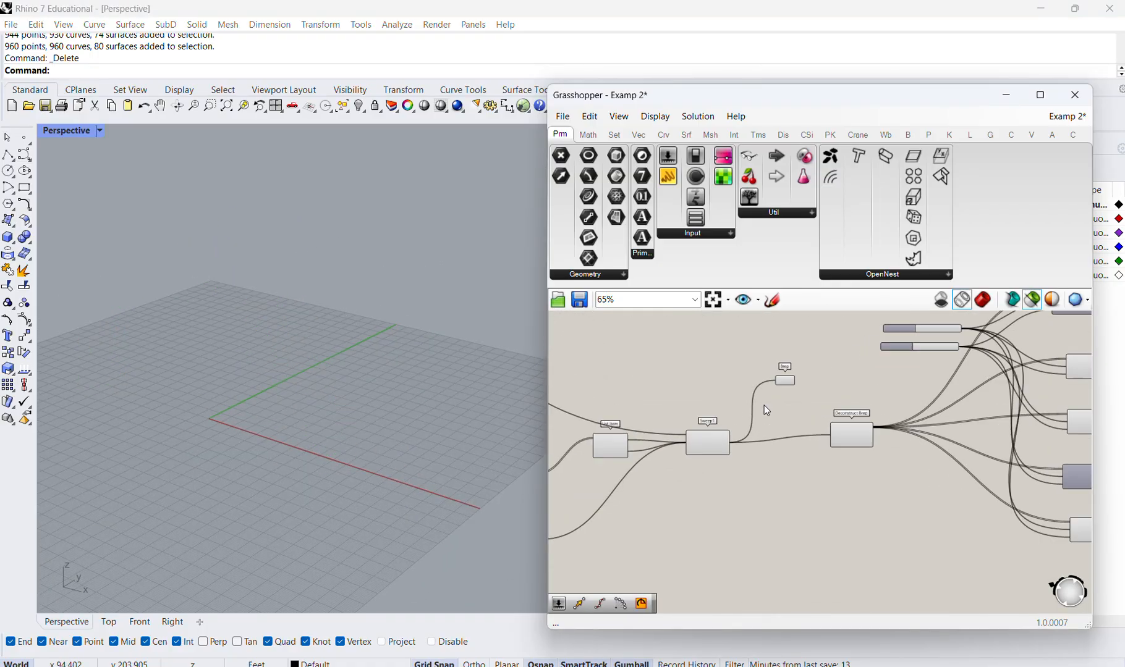
scroll(646, 450, "down", 2)
scroll(855, 394, "down", 1)
scroll(951, 350, "up", 2)
scroll(818, 364, "up", 2)
scroll(721, 462, "up", 2)
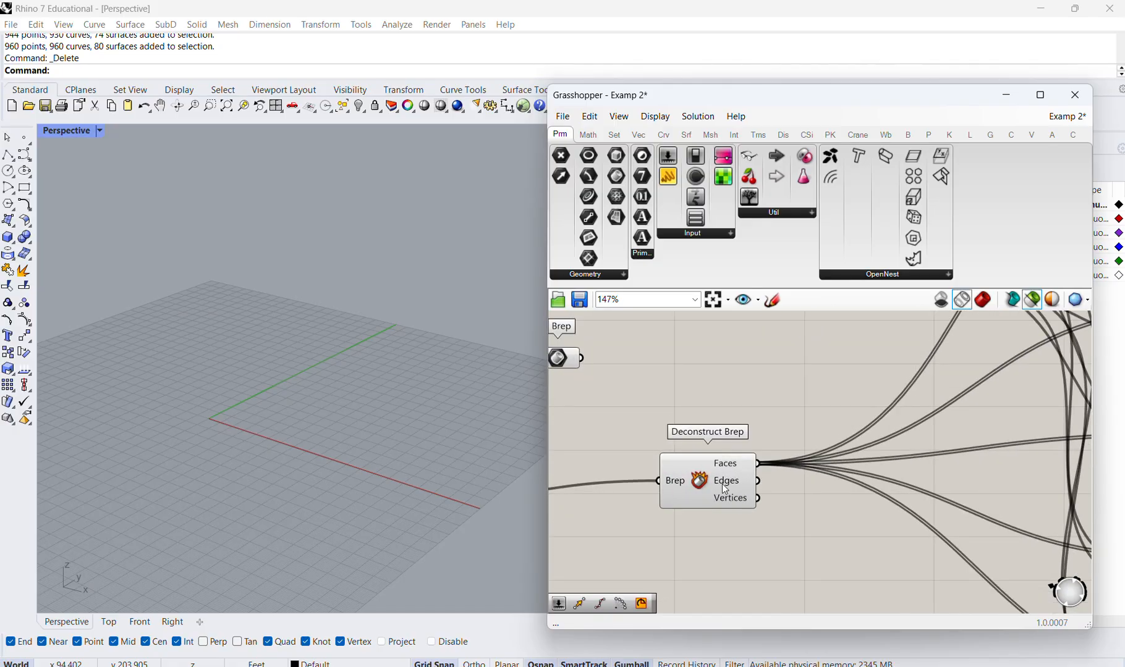
scroll(740, 374, "down", 4)
scroll(646, 395, "up", 3)
Select the Sweep1 component and switch the geometry preview to shaded
left_click(647, 447)
left_click(983, 300)
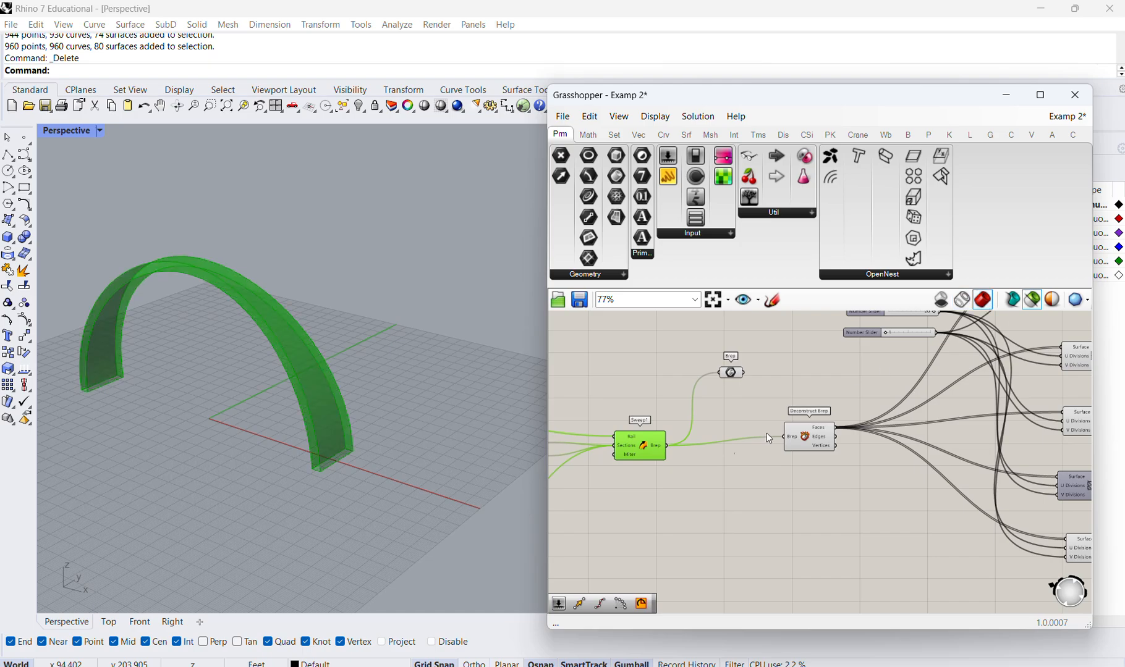
scroll(674, 435, "down", 1)
scroll(740, 445, "up", 3)
scroll(725, 445, "down", 1)
scroll(694, 494, "up", 2)
scroll(711, 470, "down", 2)
scroll(586, 476, "up", 3)
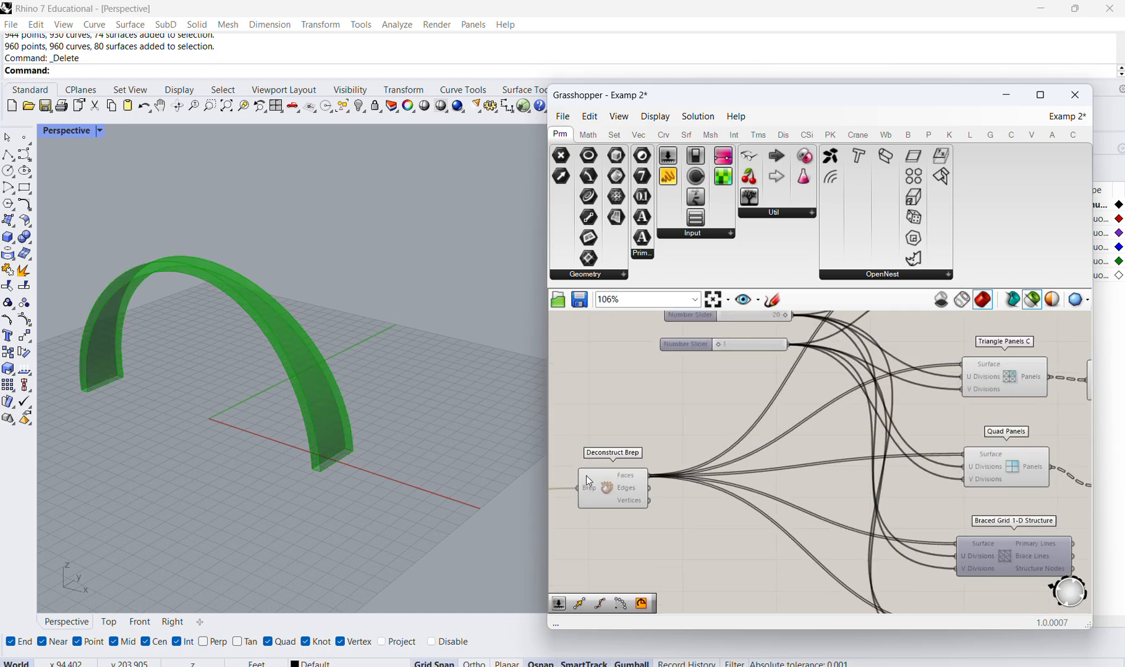
Highlight the Deconstruct Brep component after Sweep1 and examine the arch's faces, edges and vertices in the Rhino viewport
left_click(626, 489)
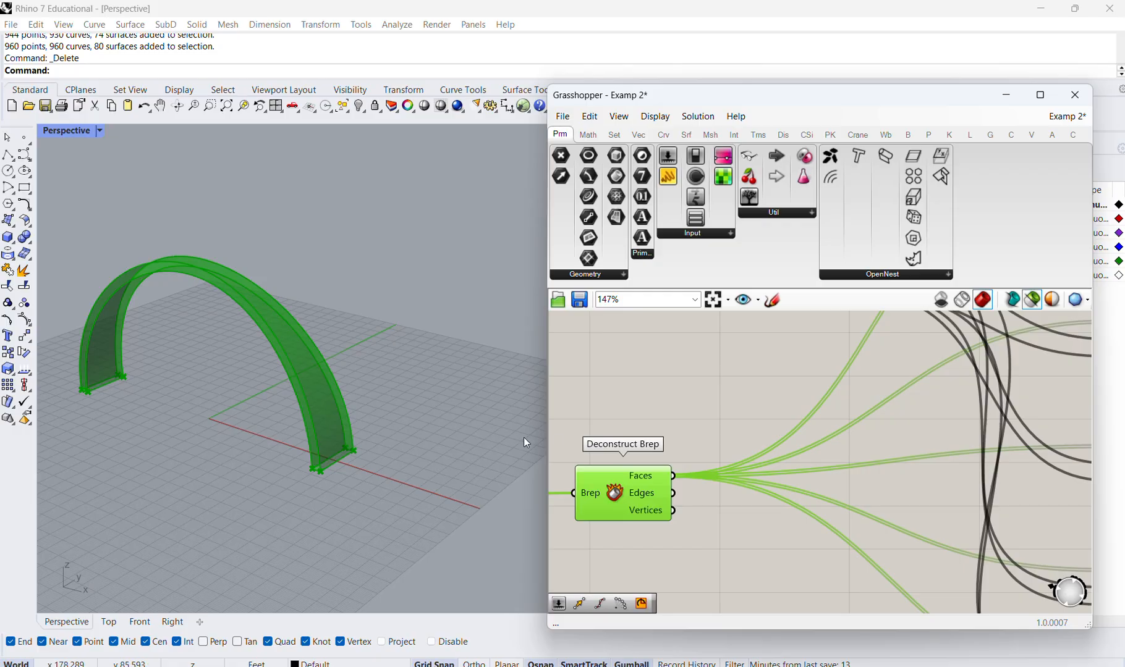
left_click(674, 415)
left_click(612, 495)
left_click(685, 430)
left_click(619, 477)
scroll(615, 478, "down", 1)
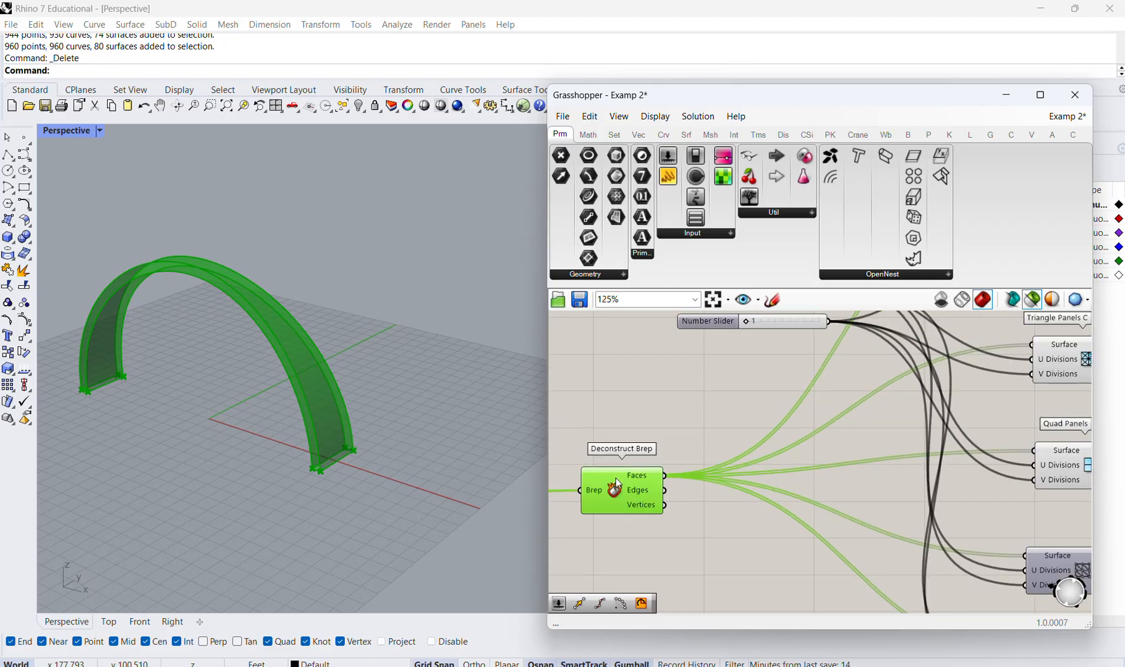
Highlight the Triangle Panels C component and examine its triangulated arch along with the face and division inputs feeding it
scroll(615, 479, "down", 3)
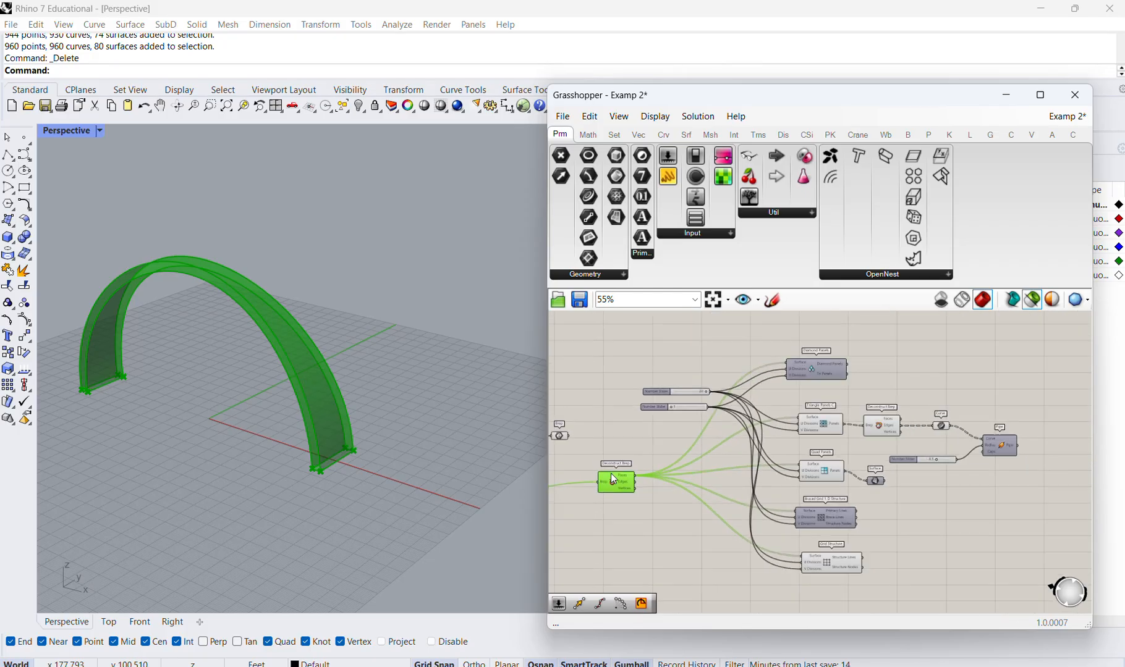
scroll(827, 409, "up", 2)
left_click(829, 418)
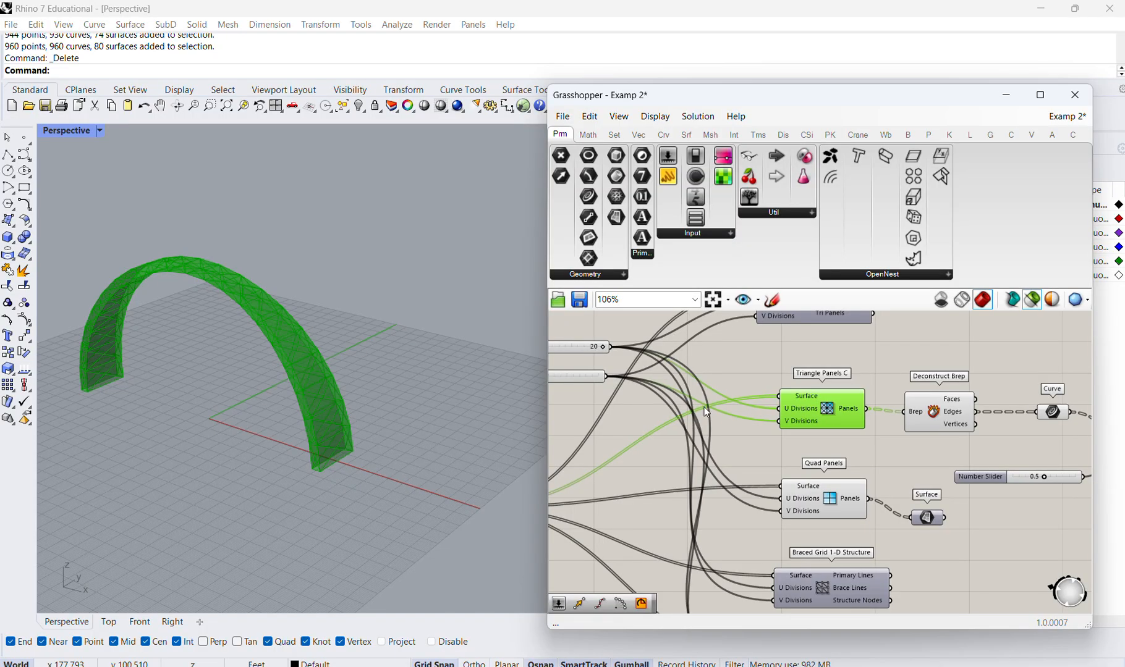
left_click(748, 441)
left_click(824, 423)
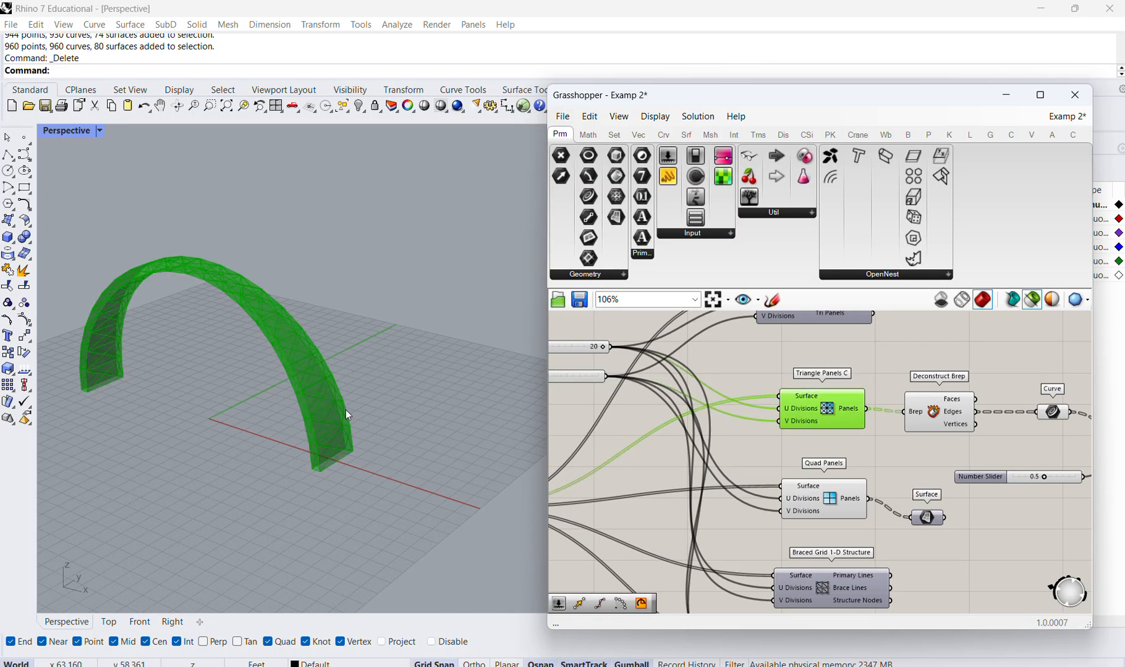
scroll(858, 455, "down", 3)
scroll(619, 479, "up", 3)
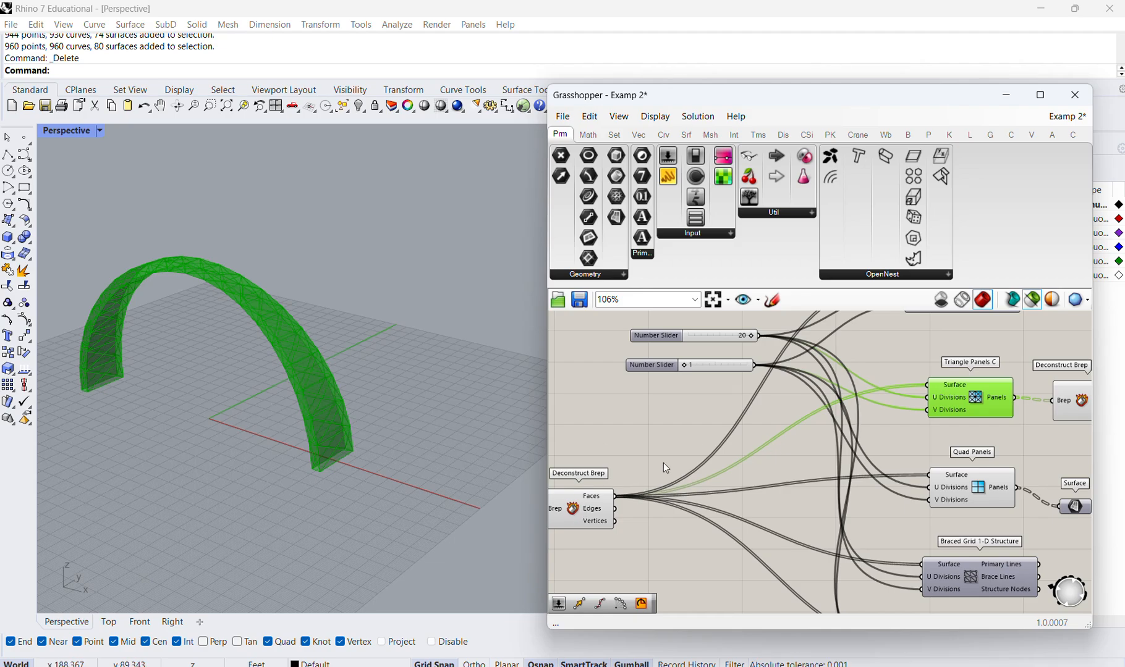
scroll(709, 455, "down", 3)
scroll(890, 418, "up", 5)
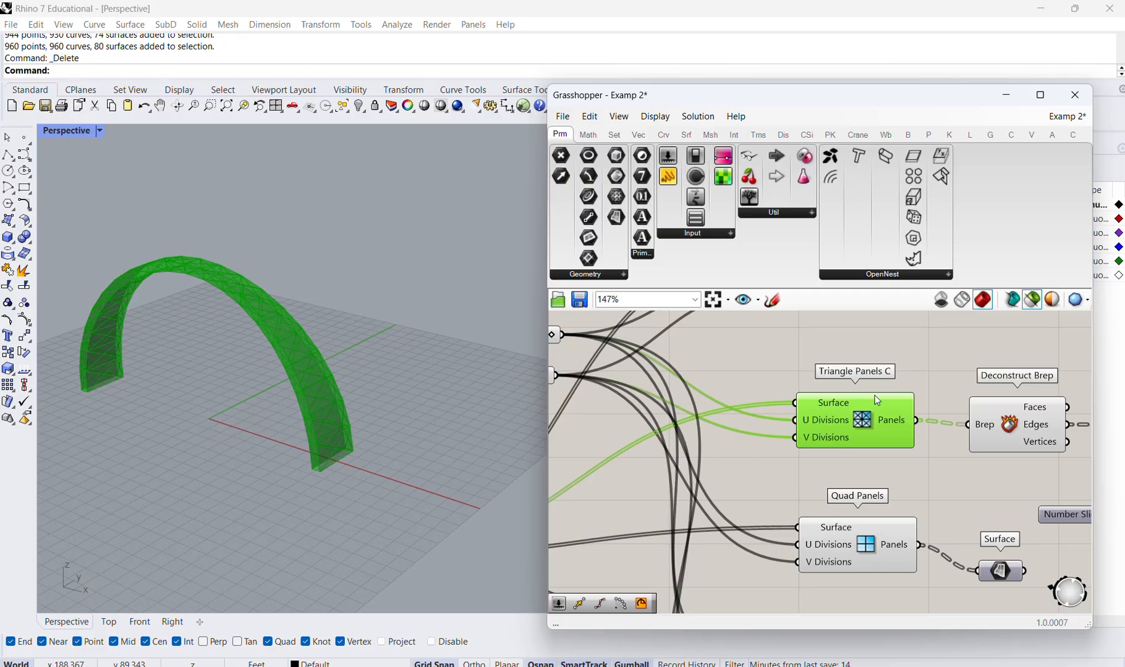
Highlight the Quad Panels component and compare its panels on the arch with those of Triangle Panels C
left_click(860, 548)
scroll(698, 484, "down", 3)
scroll(858, 473, "up", 3)
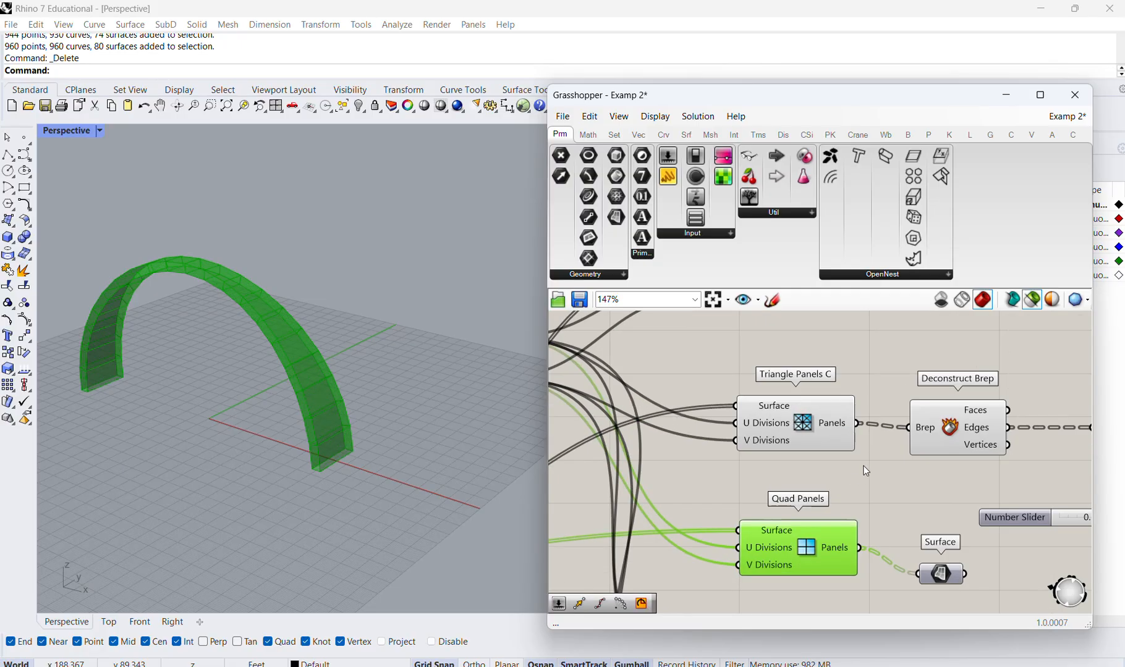
left_click(823, 424)
left_click(890, 351)
left_click(802, 423)
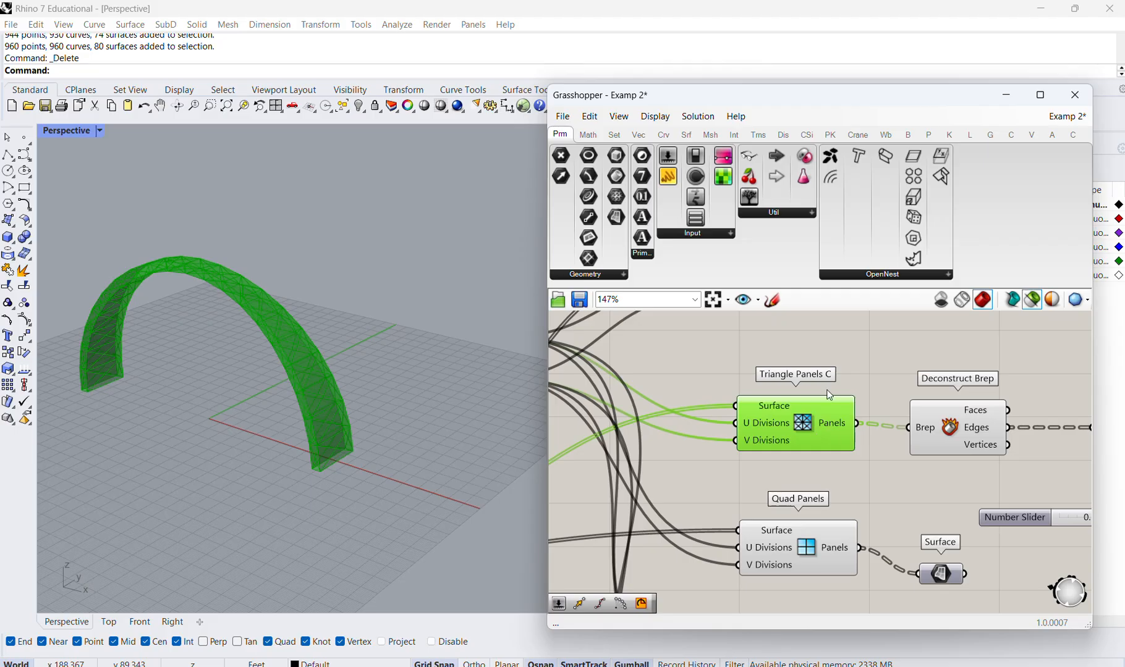
scroll(815, 422, "down", 2)
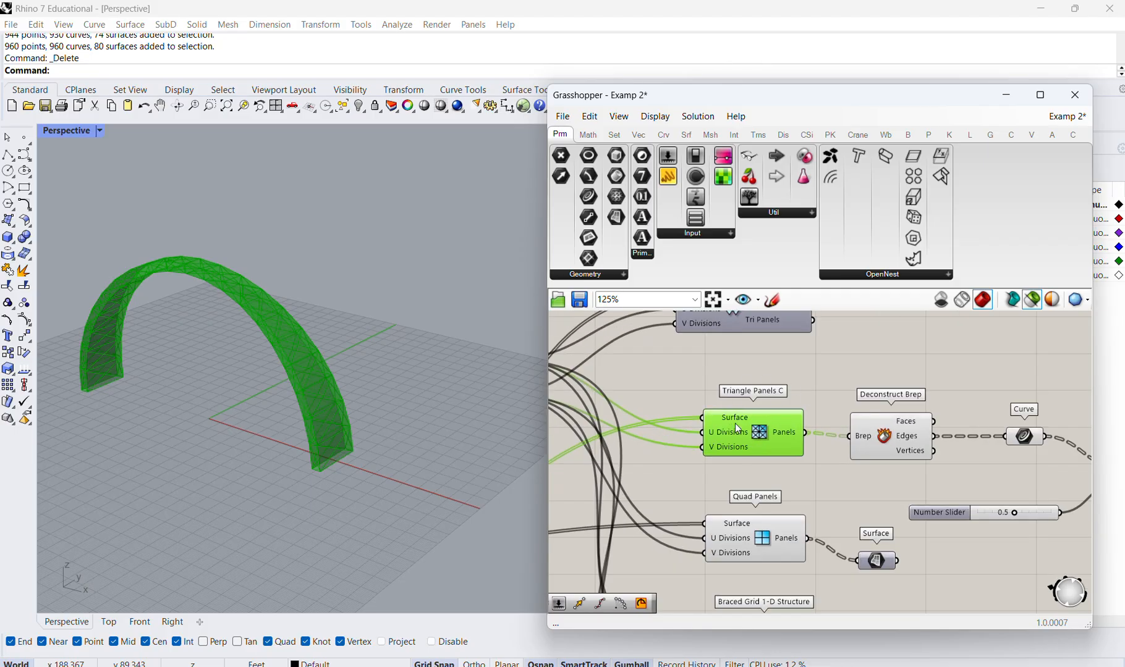
Read the Triangle Panels C description and alternate between the triangular and quad panel previews on the arch
left_click(772, 458)
left_click(776, 432)
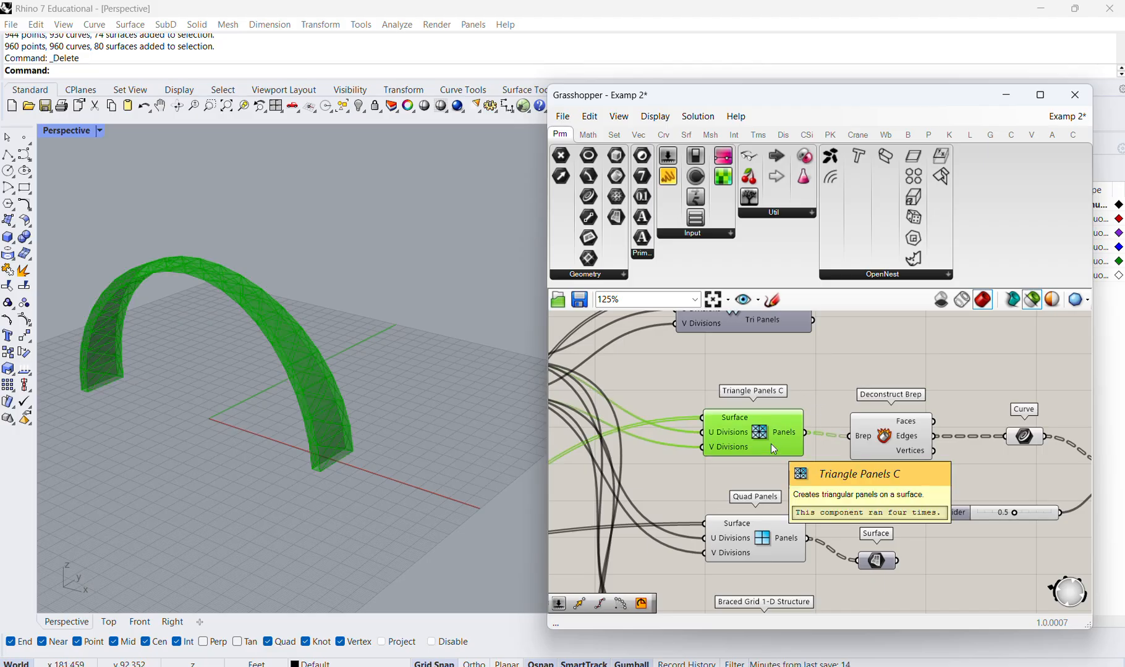
left_click(779, 491)
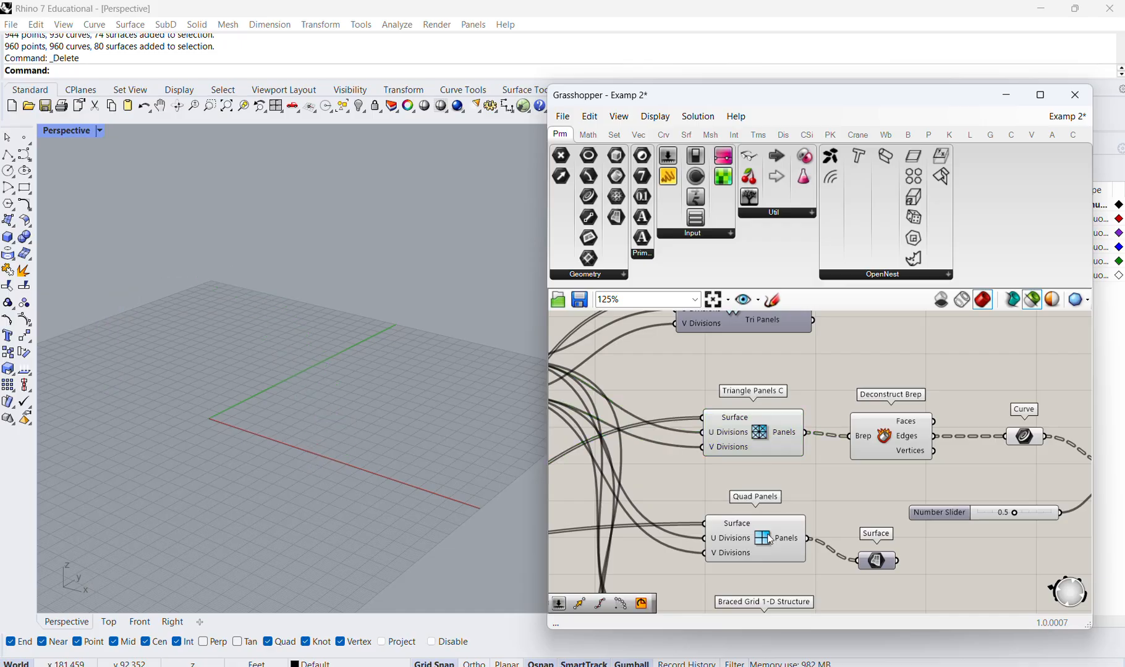
left_click(770, 539)
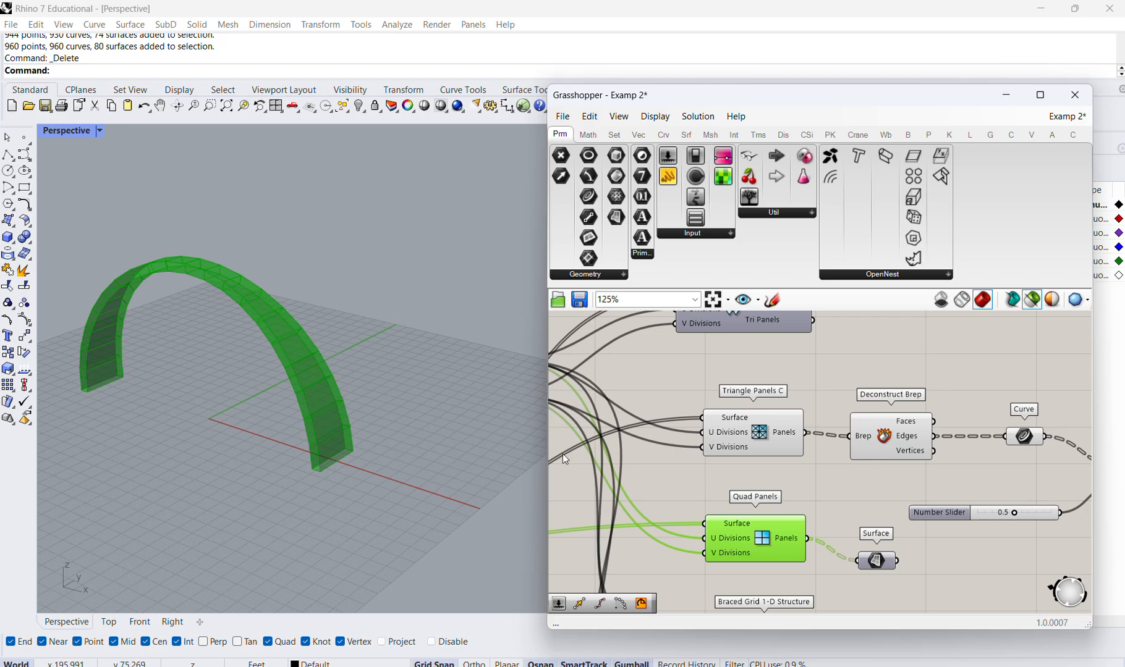
left_click(816, 484)
left_click(776, 438)
left_click(789, 527)
left_click(824, 495)
Highlight the Deconstruct Brep component after Triangle Panels C and inspect its Faces output data
left_click(868, 439)
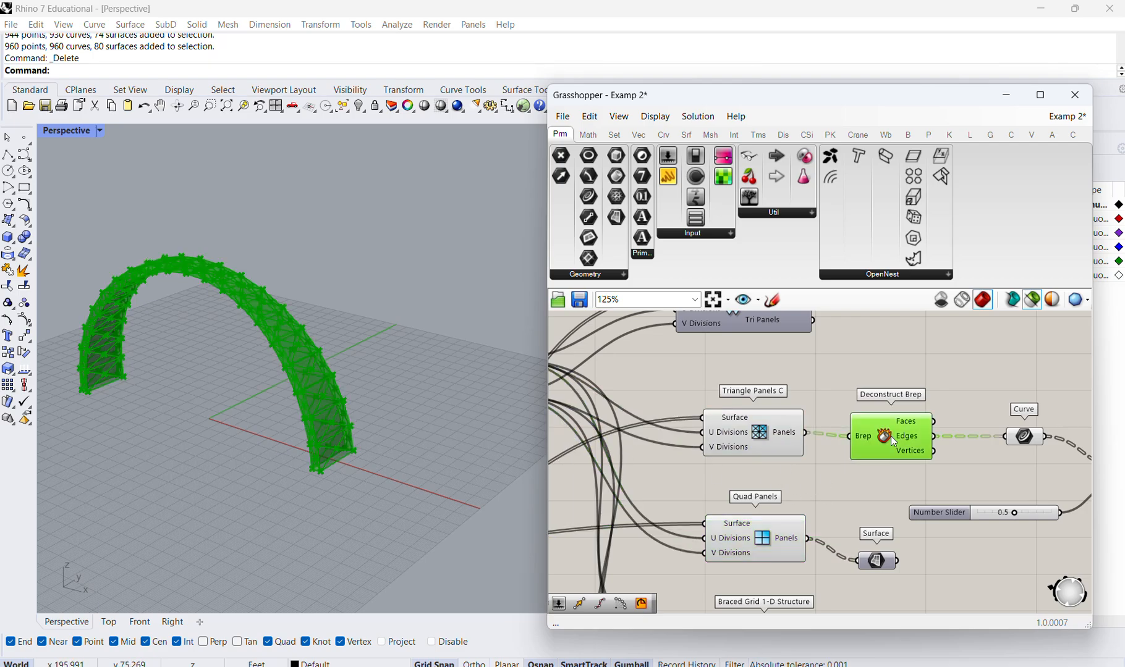
left_click(858, 344)
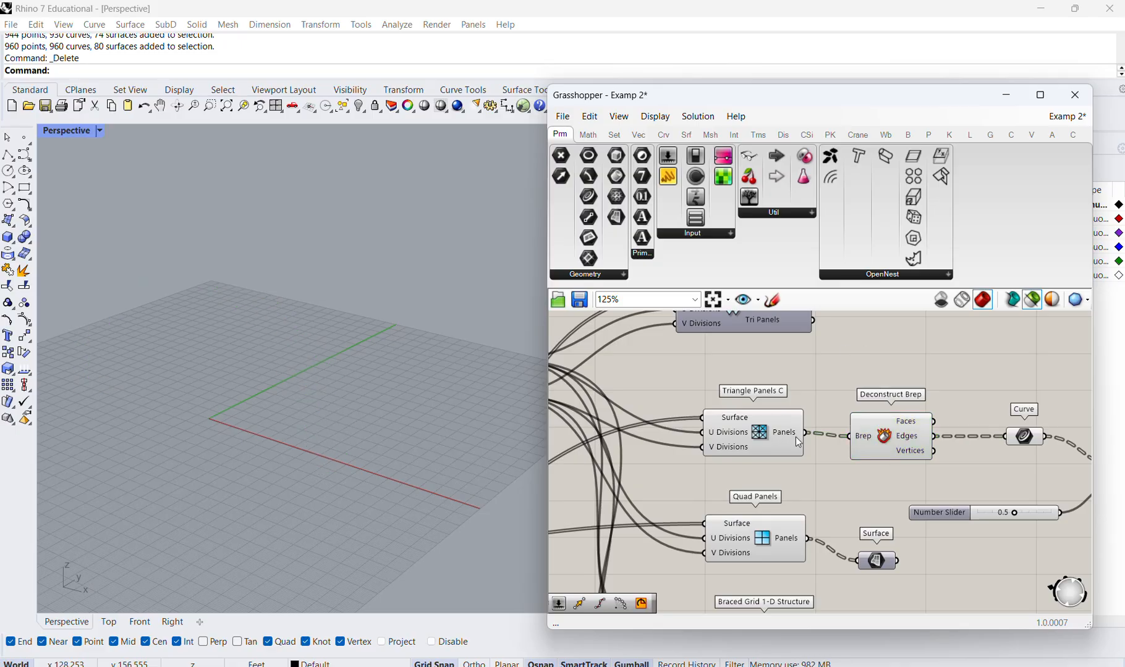
left_click(888, 434)
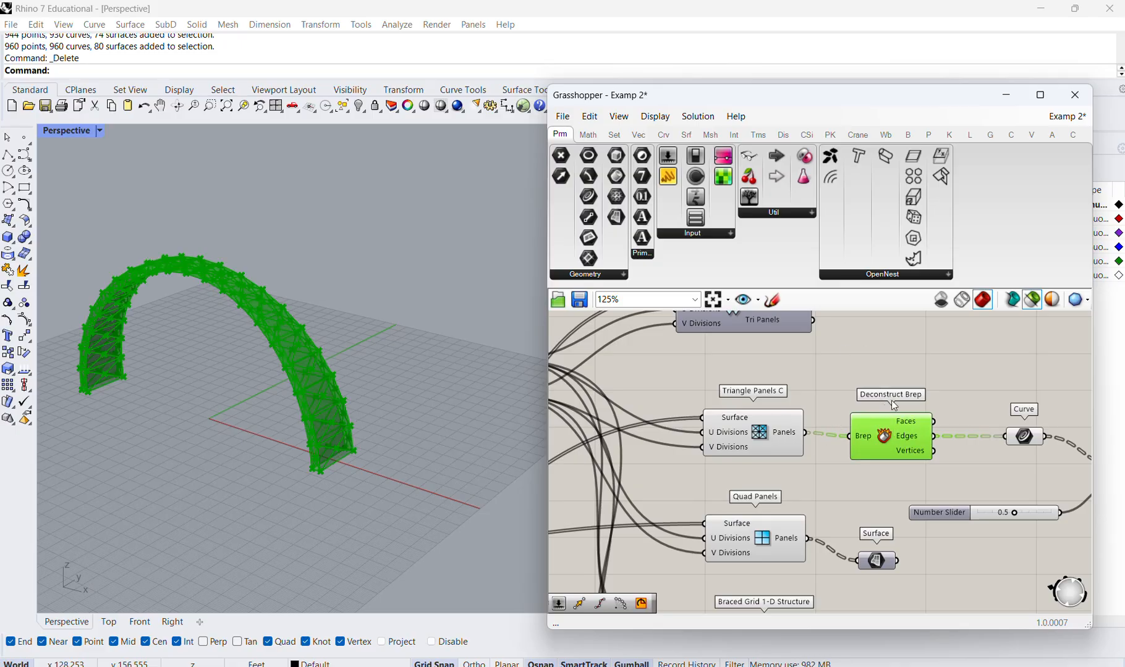
left_click(923, 408)
mouse_move(915, 427)
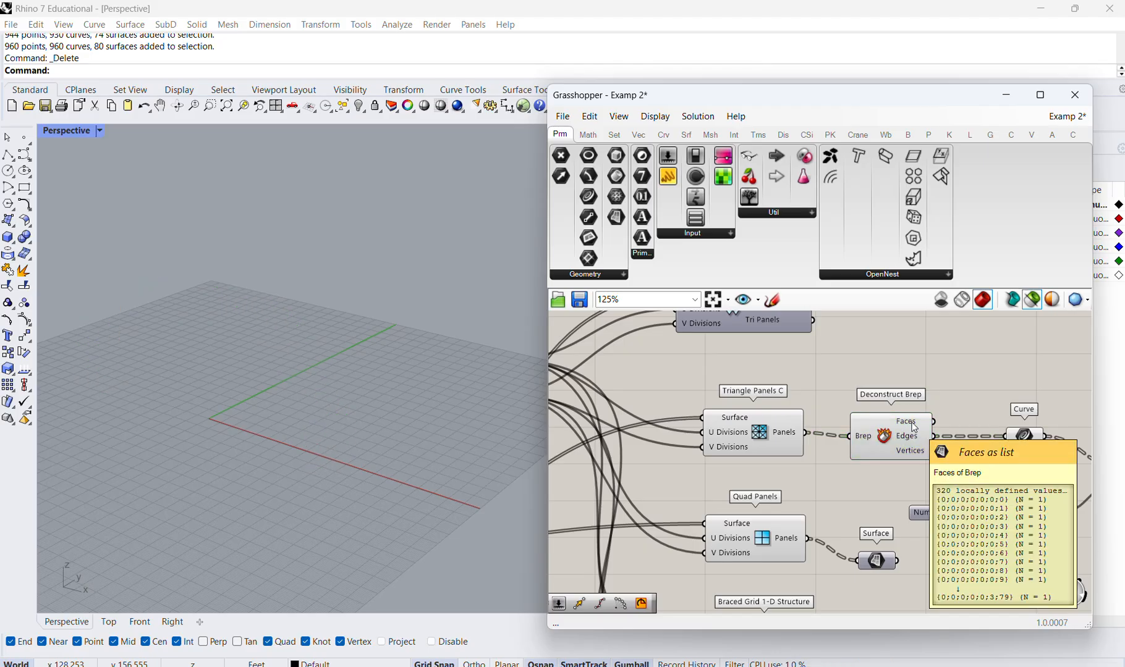
left_click(877, 448)
Highlight the Curve parameter and orbit the Rhino view to examine the triangulated edge lines along the arch
left_click(1024, 437)
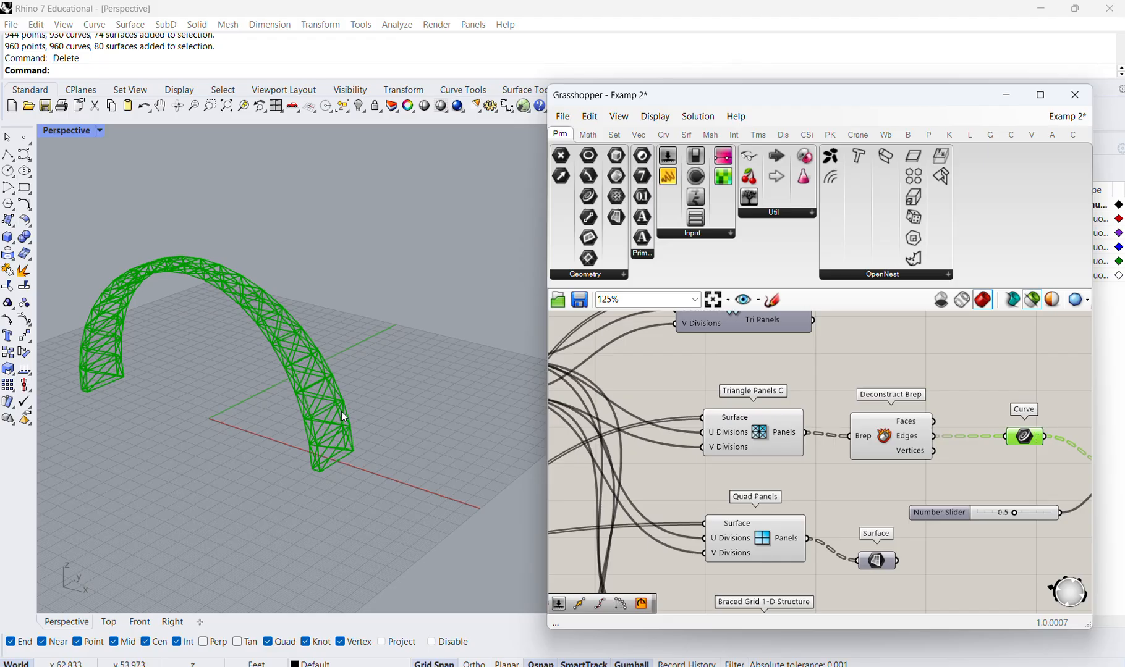
scroll(282, 360, "up", 3)
right_click_drag(282, 360, 307, 388)
right_click_drag(270, 394, 343, 346)
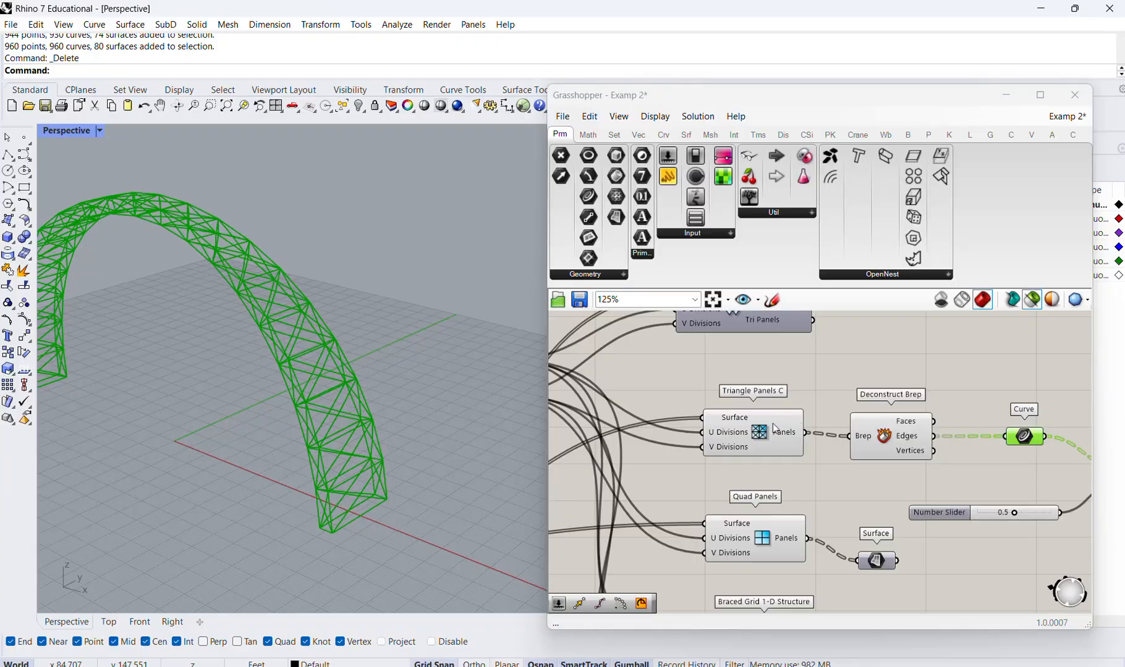
Bake the Curve parameter's triangulated edges into Rhino on Layer 01
scroll(803, 429, "down", 2)
scroll(988, 429, "up", 4)
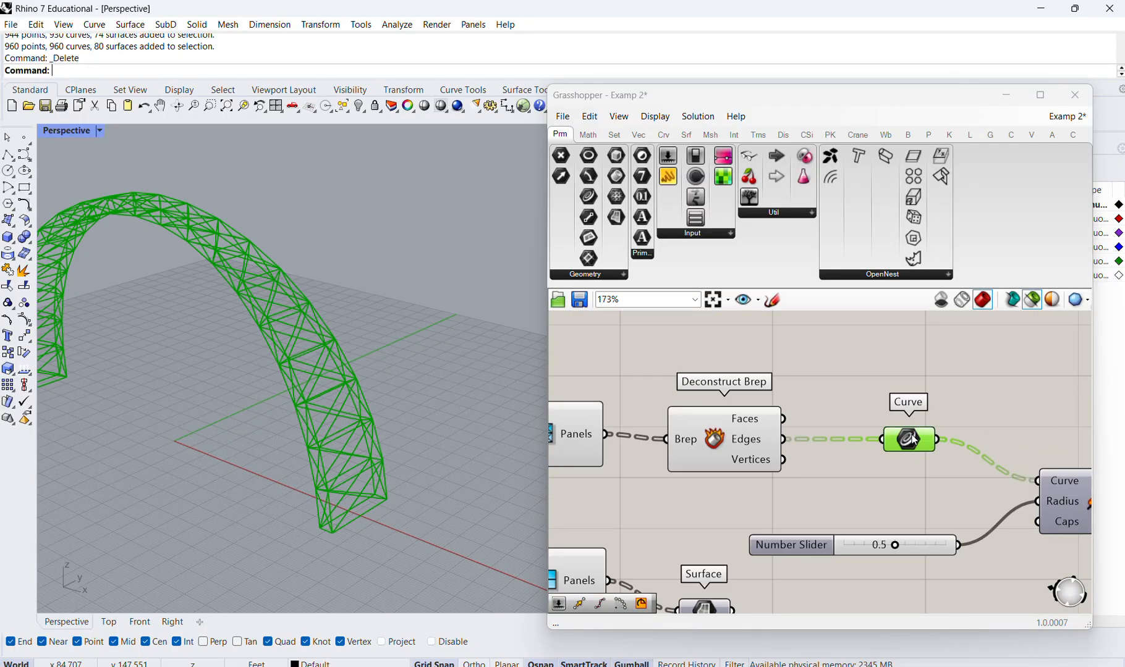
mouse_move(914, 440)
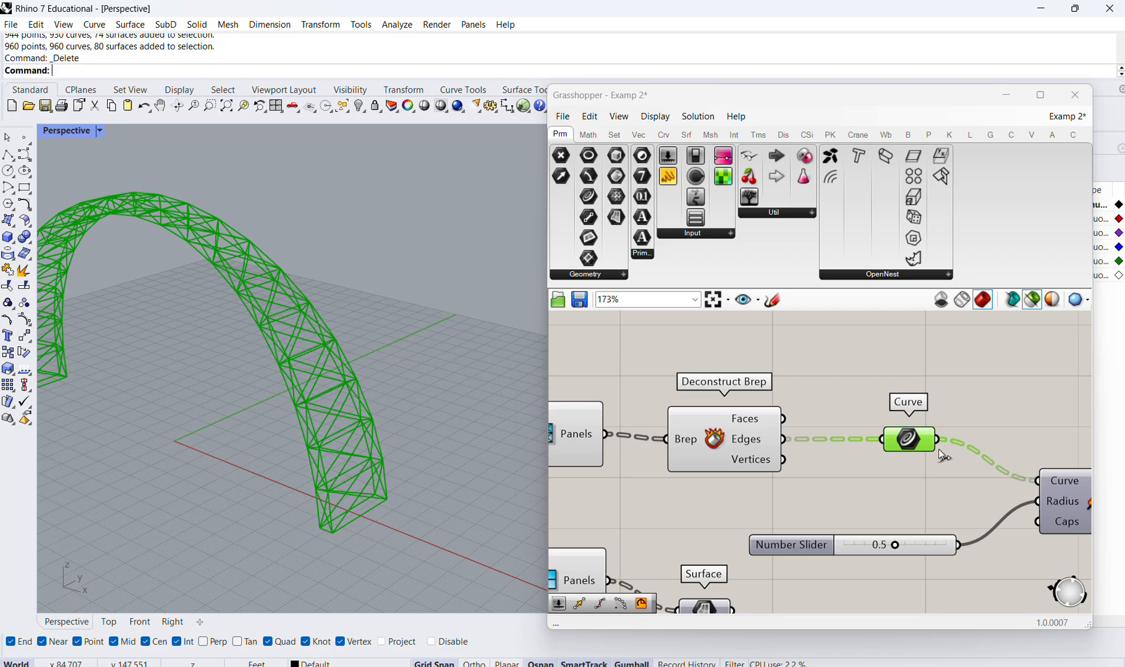
scroll(942, 456, "down", 1)
scroll(942, 456, "up", 1)
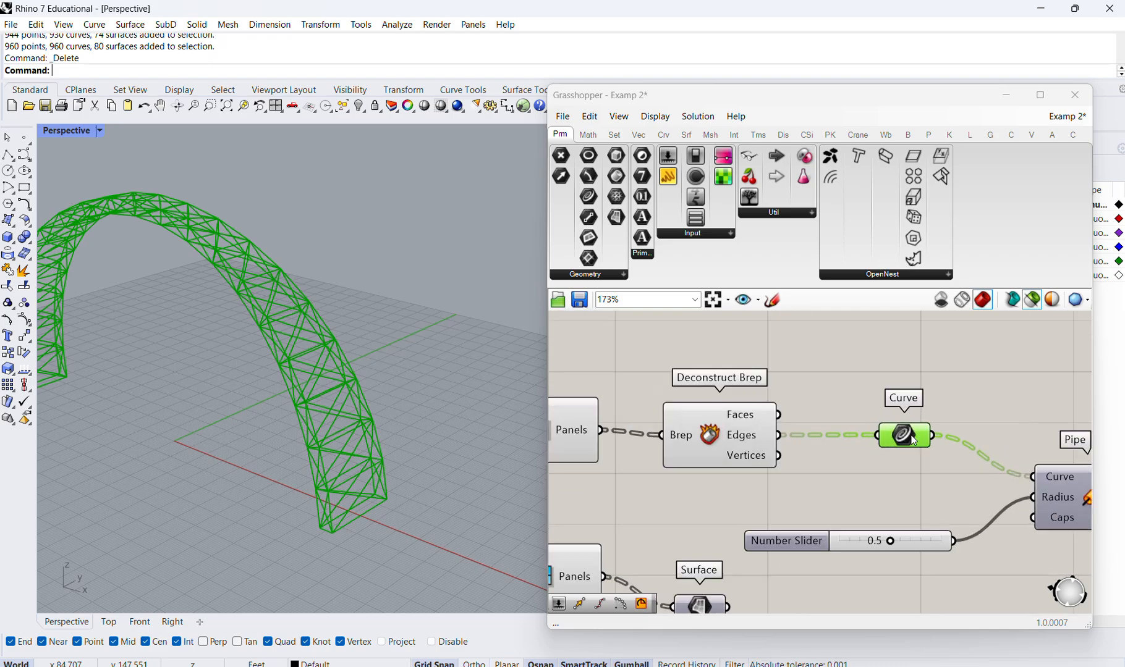
right_click(914, 440)
left_click(959, 438)
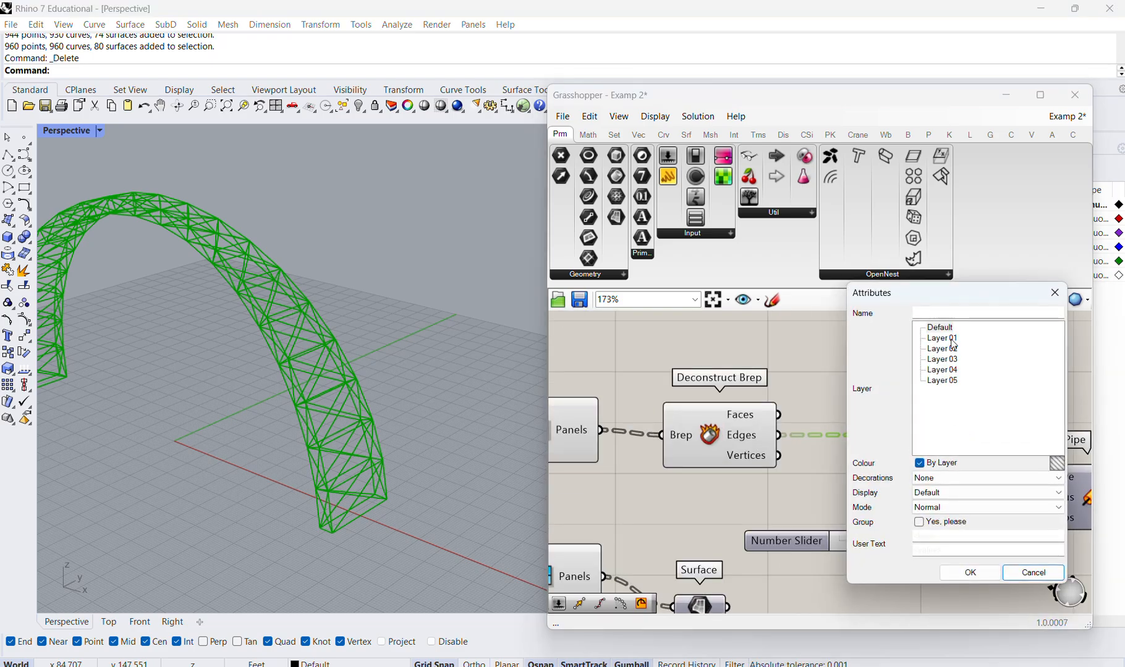
left_click(959, 340)
left_click(969, 573)
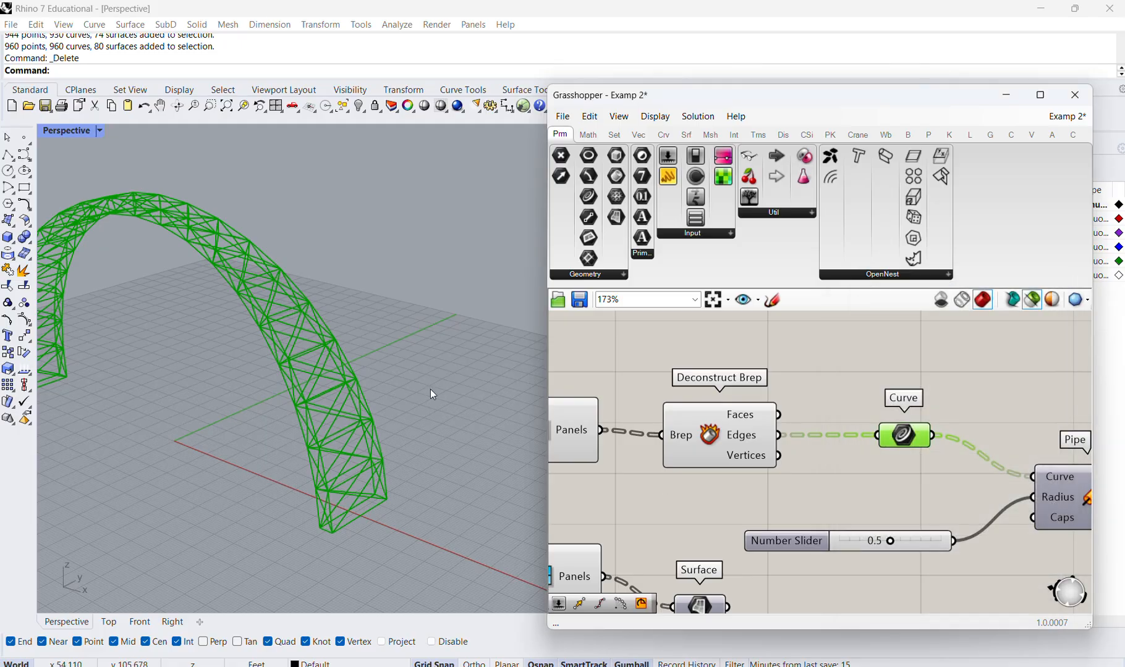
Select the baked arch curves in Rhino, then pick a single member and inspect the lattice from several angles
scroll(434, 396, "down", 4)
left_click_drag(133, 230, 472, 464)
key("Escape")
scroll(362, 329, "up", 5)
scroll(337, 311, "up", 2)
left_click(337, 312)
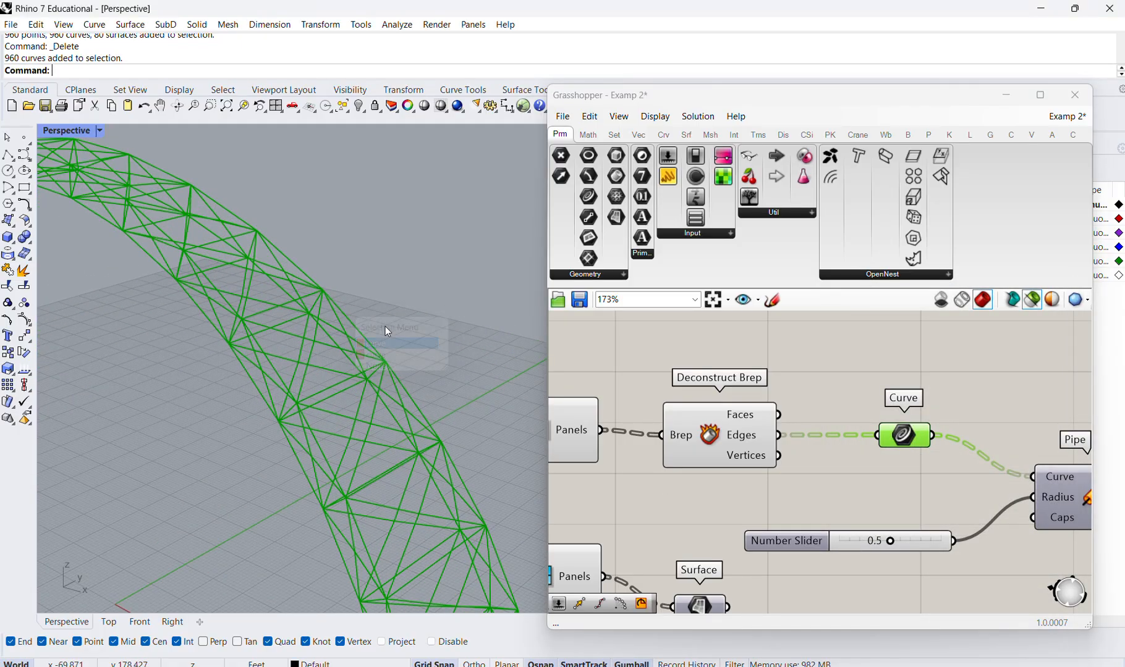
left_click(361, 332)
scroll(383, 309, "down", 5)
right_click_drag(389, 301, 334, 314)
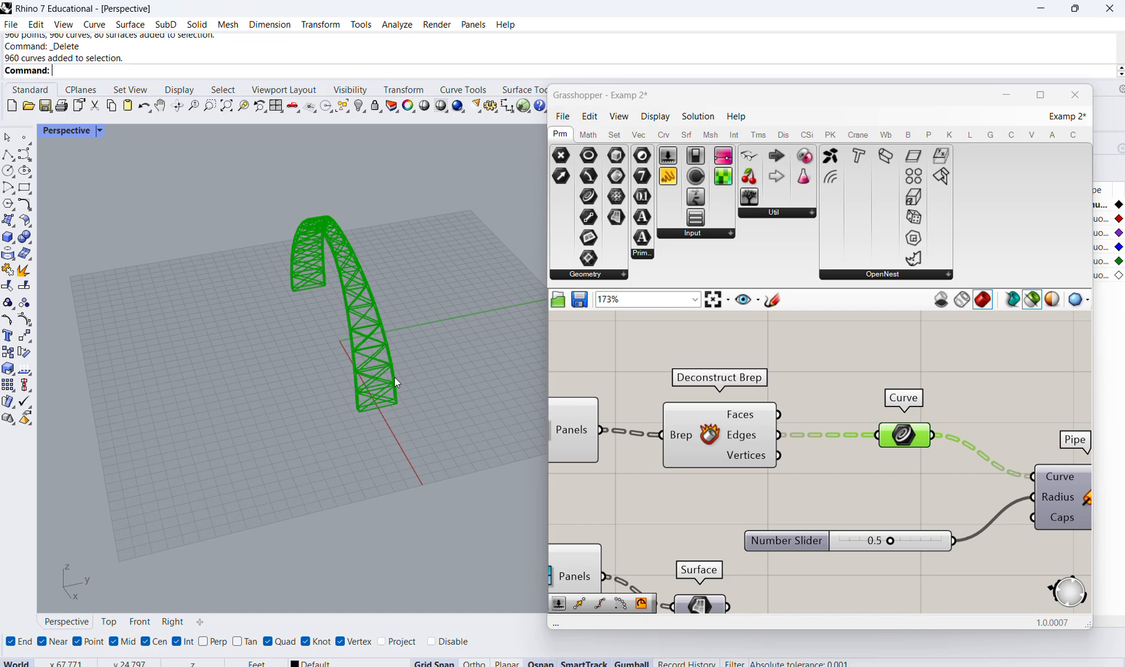
scroll(394, 297, "up", 2)
right_click_drag(401, 298, 435, 261)
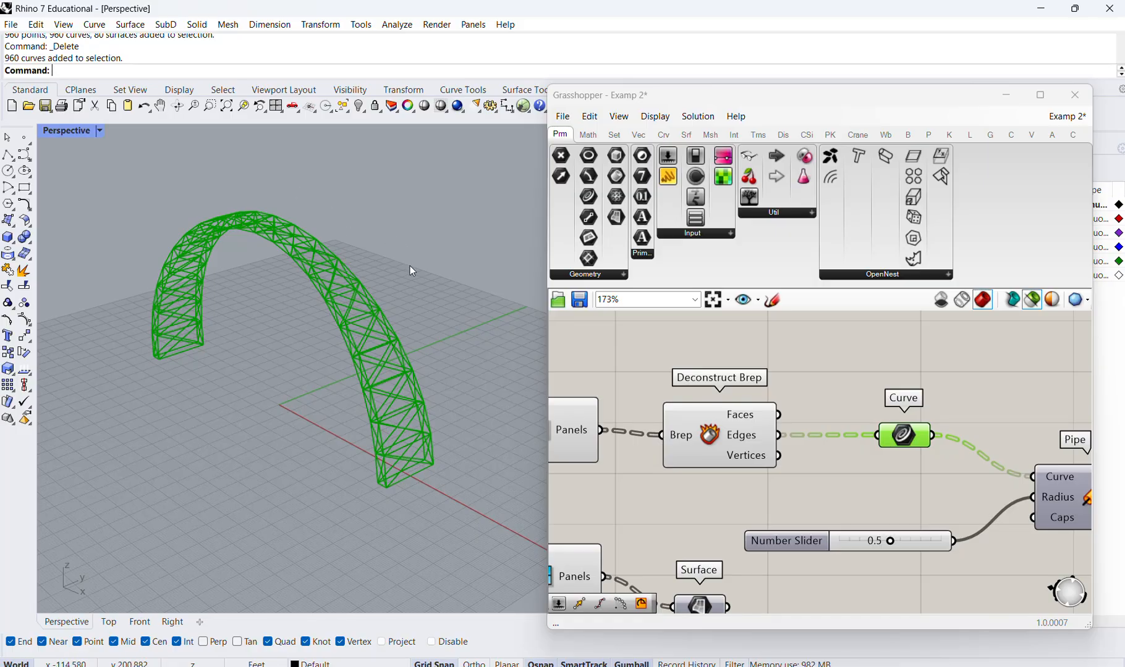
Highlight the Quad Panels component to view its panels on the arch together with the baked curves
scroll(968, 502, "down", 3)
scroll(782, 406, "up", 1)
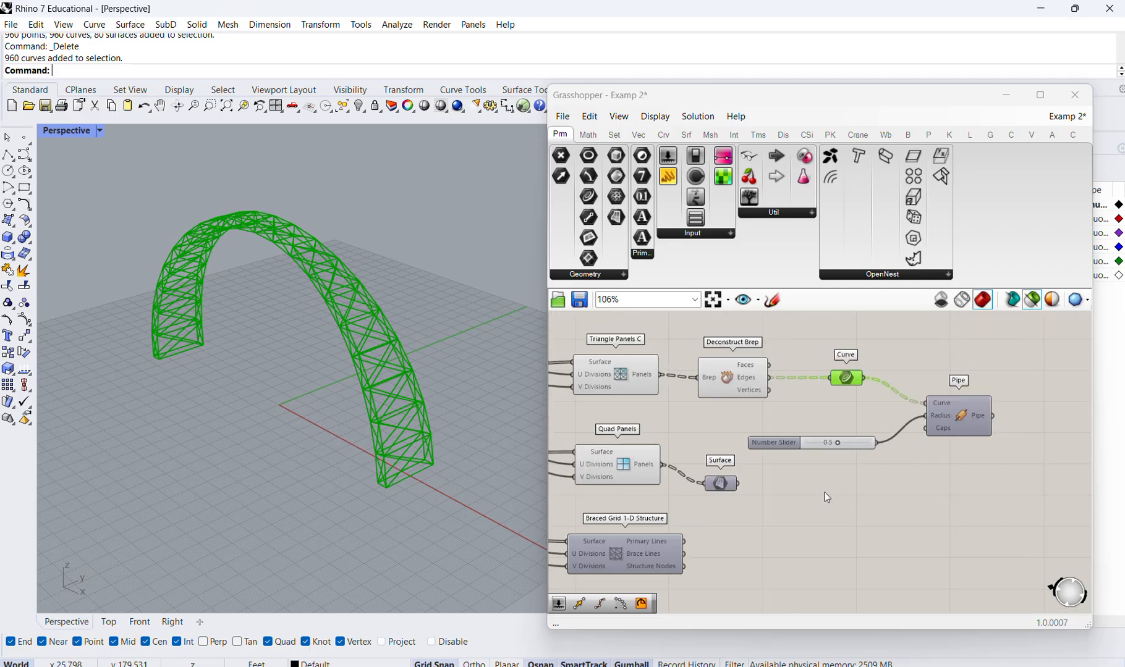
left_click(826, 491)
left_click(609, 451)
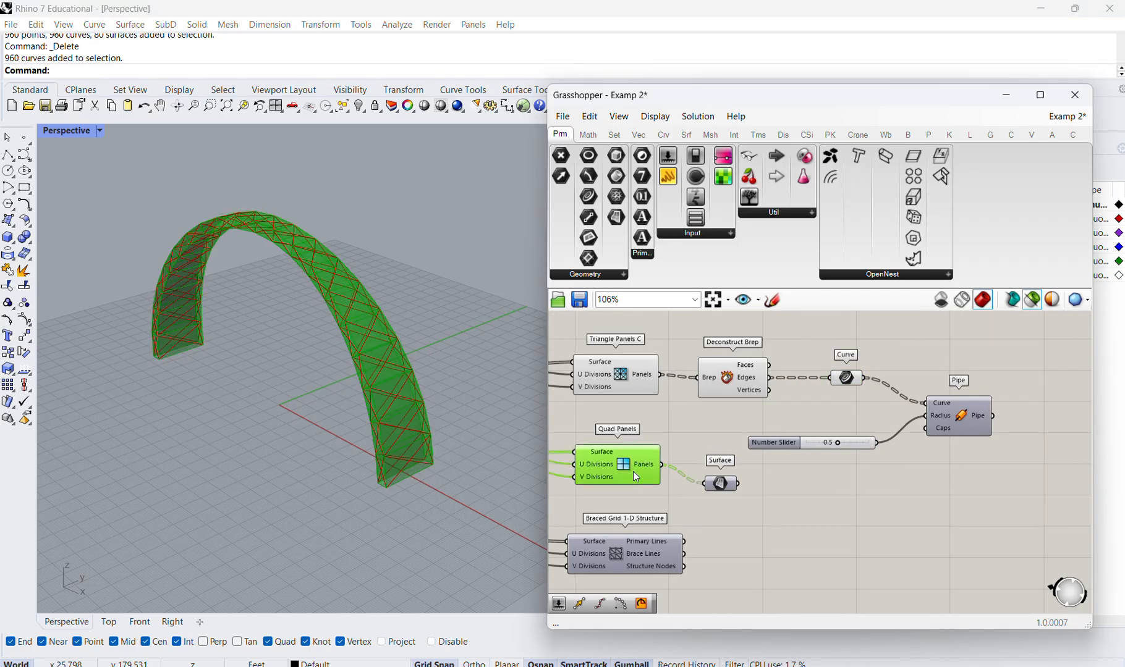
Bake the Quad Panels component's panels into Rhino on Layer 02
right_click(632, 472)
left_click(691, 503)
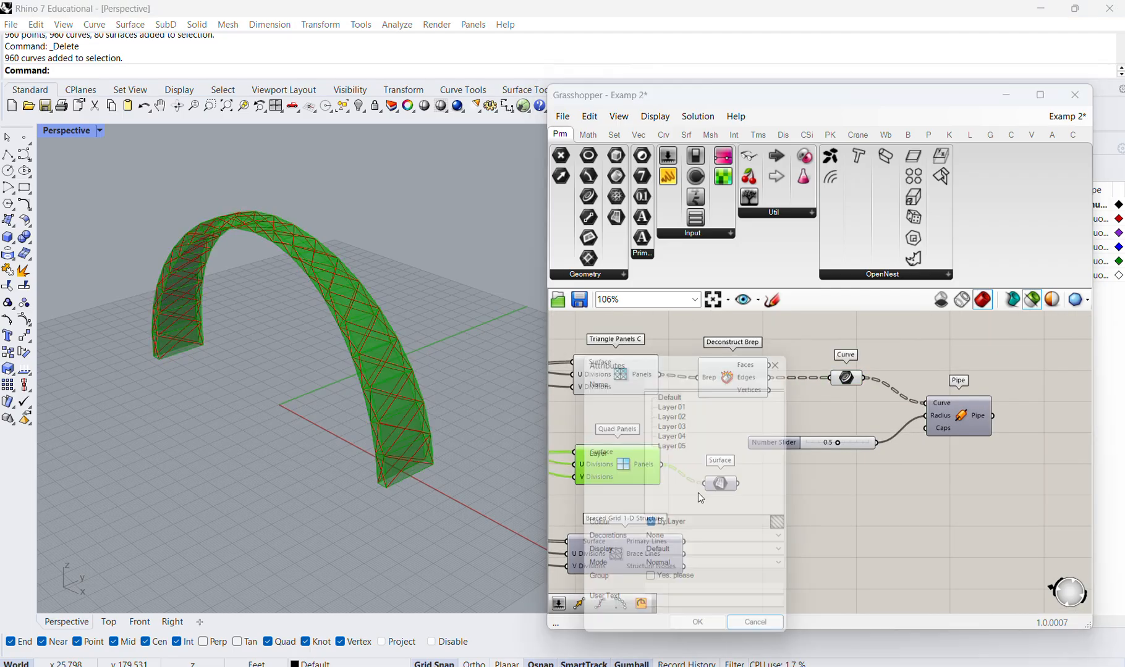
left_click(678, 423)
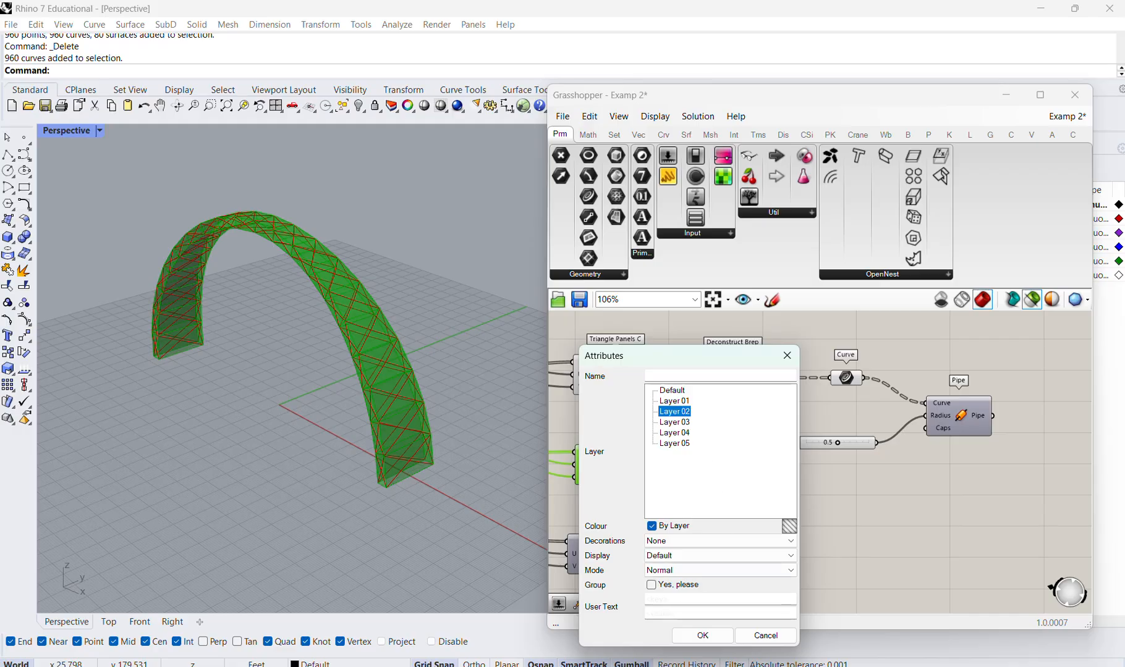
left_click(705, 636)
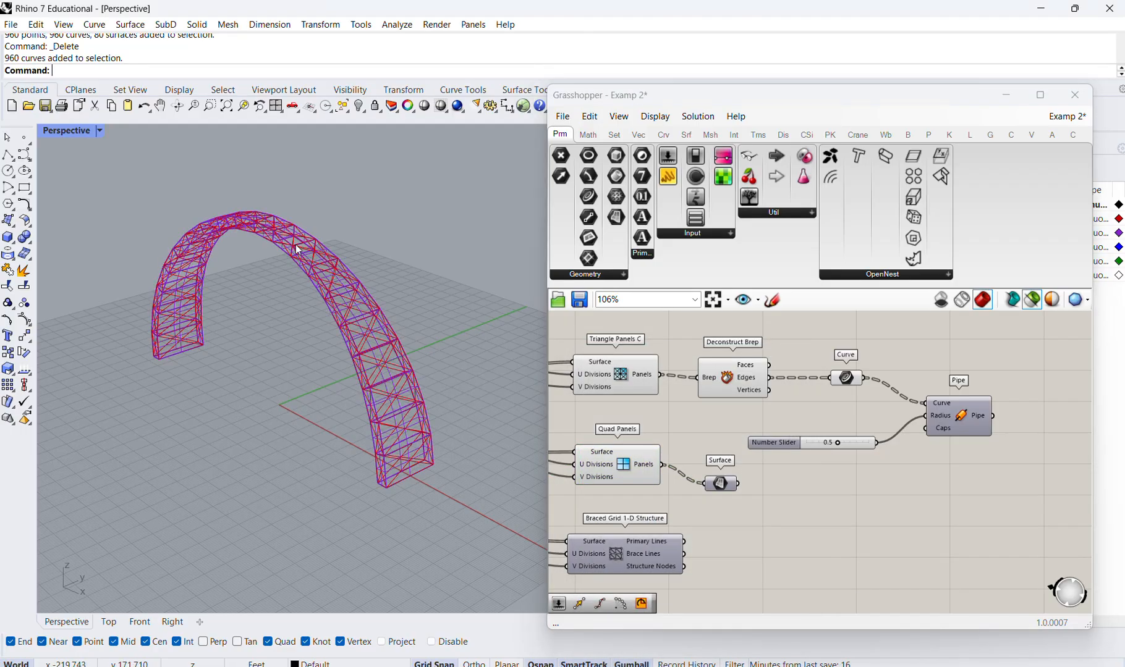
Inspect the baked arch lattice up close and compare it with the Deconstruct Brep, Curve and Quad Panels previews
left_click_drag(106, 172, 499, 519)
key("Escape")
scroll(341, 295, "up", 5)
scroll(334, 316, "down", 3)
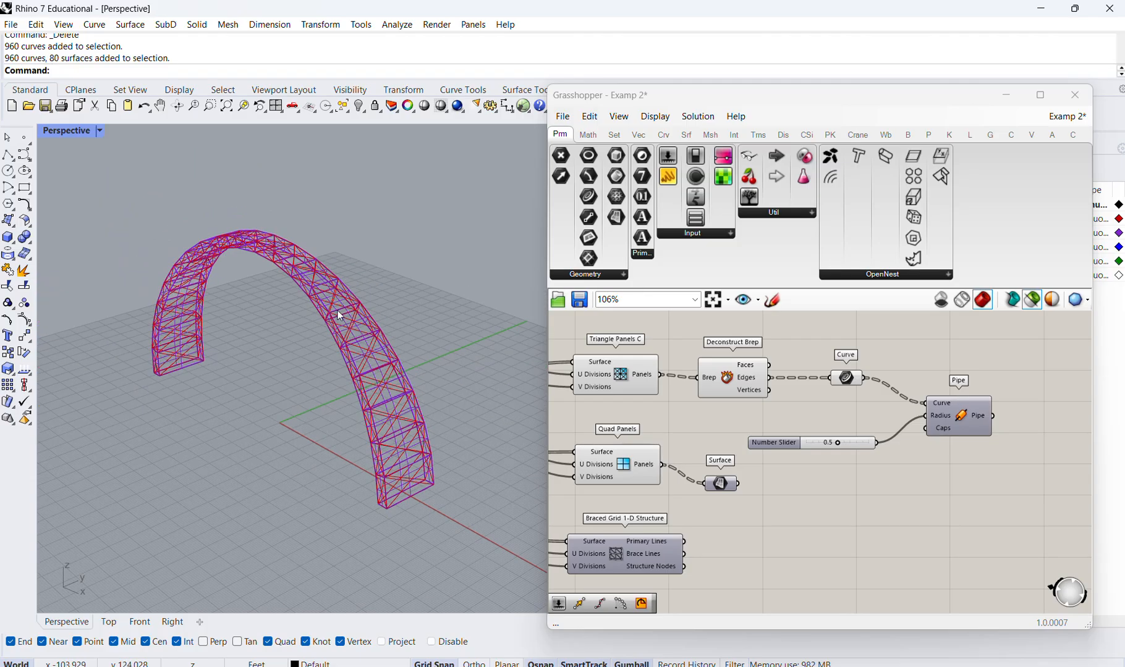
scroll(353, 294, "up", 8)
left_click(728, 377)
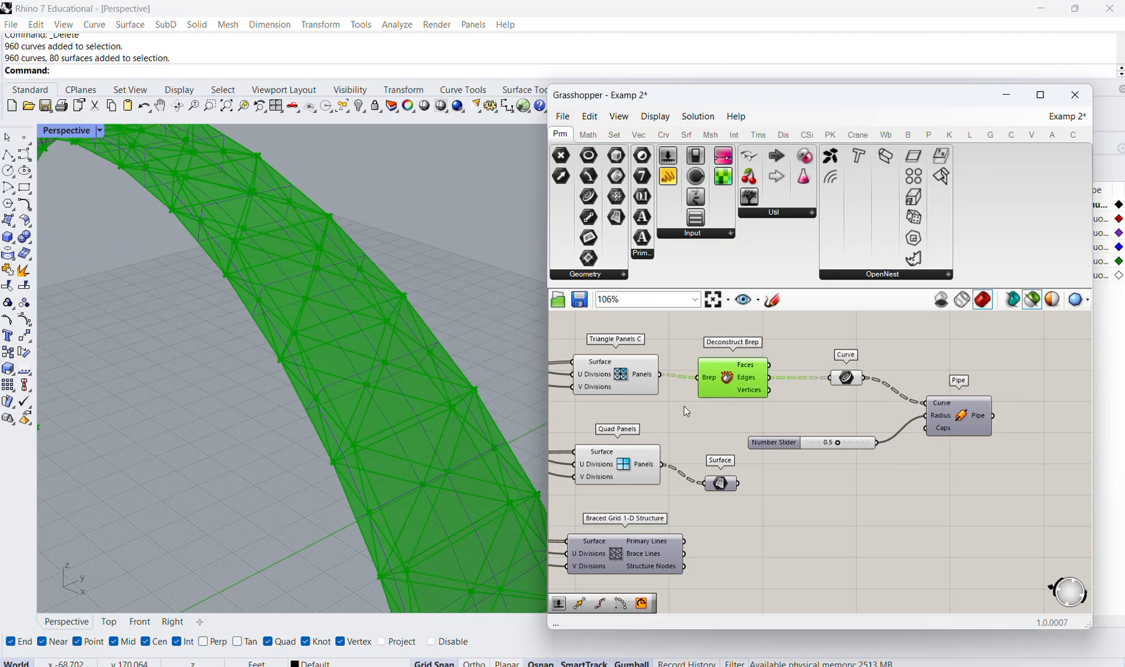
left_click(897, 386)
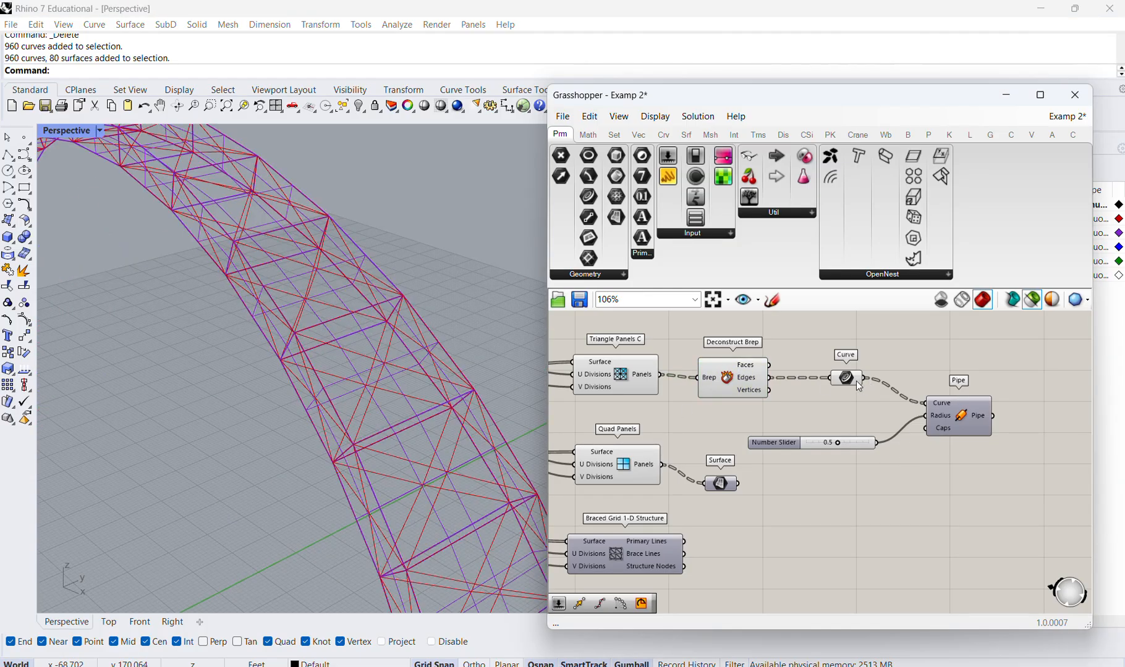
left_click(845, 378)
left_click(820, 432)
left_click(622, 463)
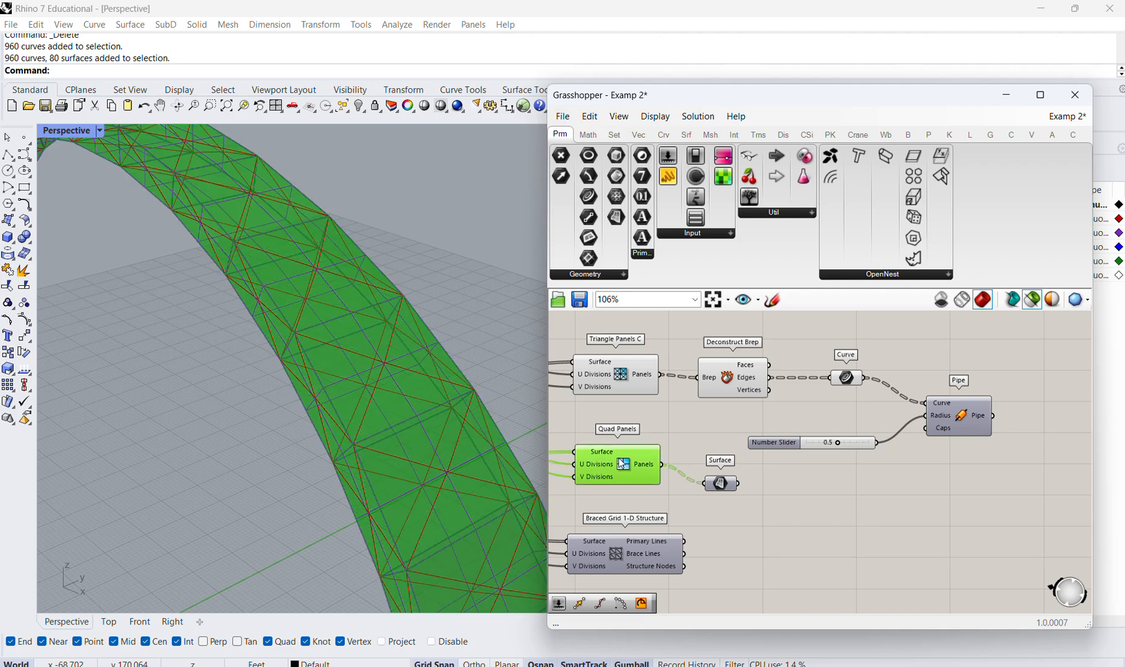
scroll(256, 294, "down", 5)
Select the entire baked arch and export it to the RHINO_GH folder as the IGES file Exam 2b.igs, with default options in feet
left_click_drag(97, 202, 414, 478)
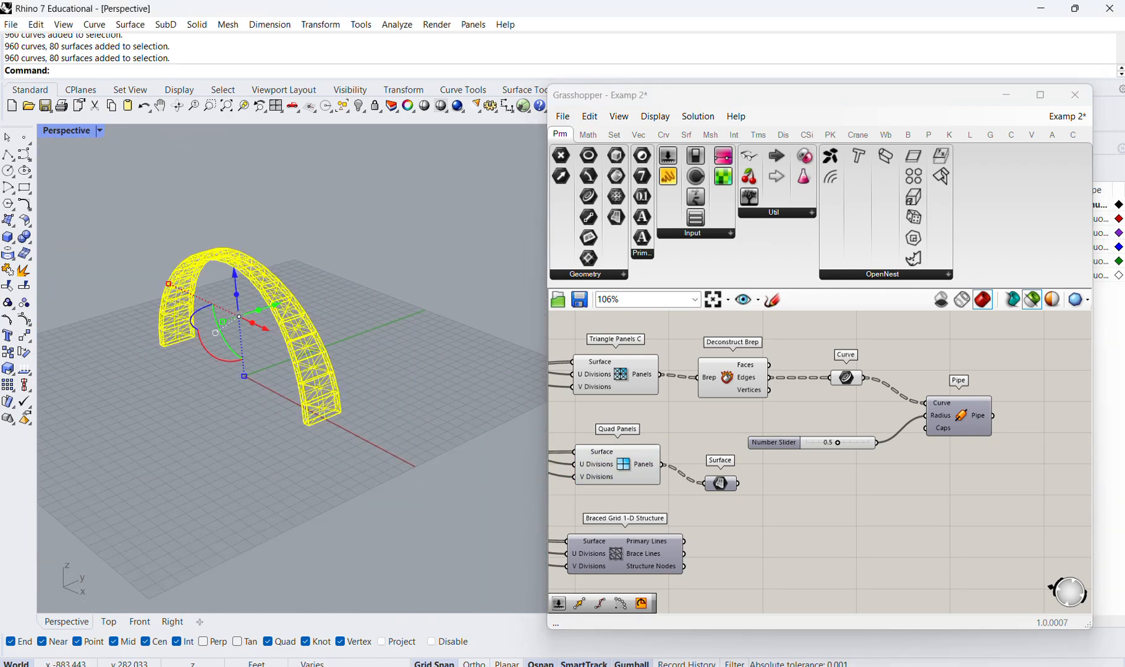
left_click(11, 24)
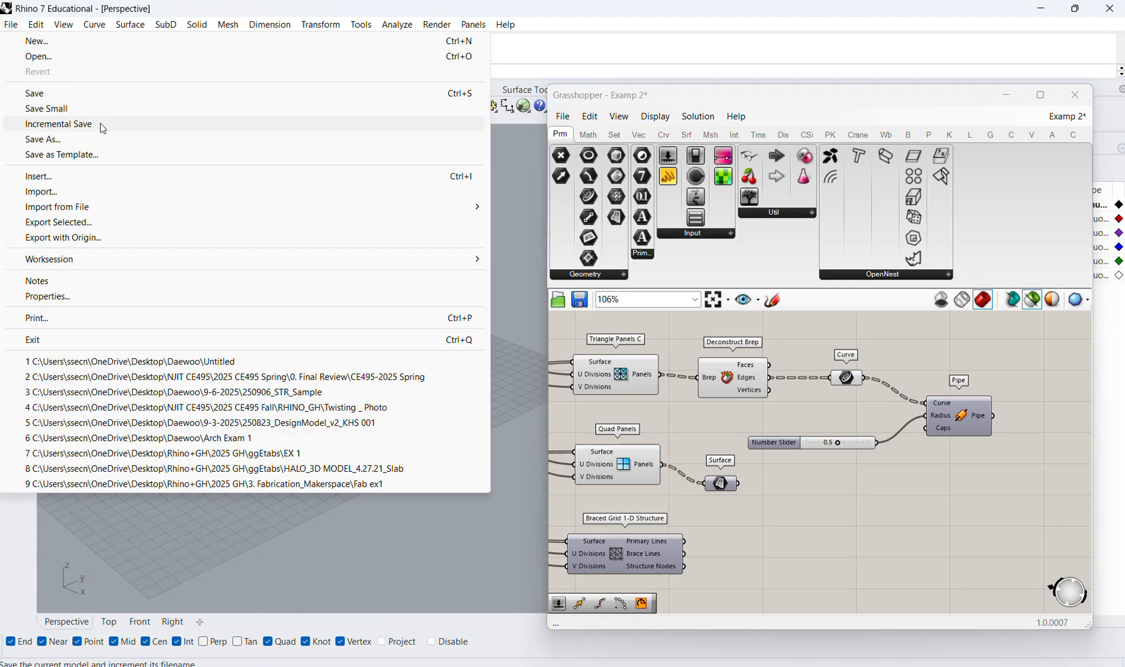
left_click(119, 228)
left_click(363, 142)
left_click(224, 476)
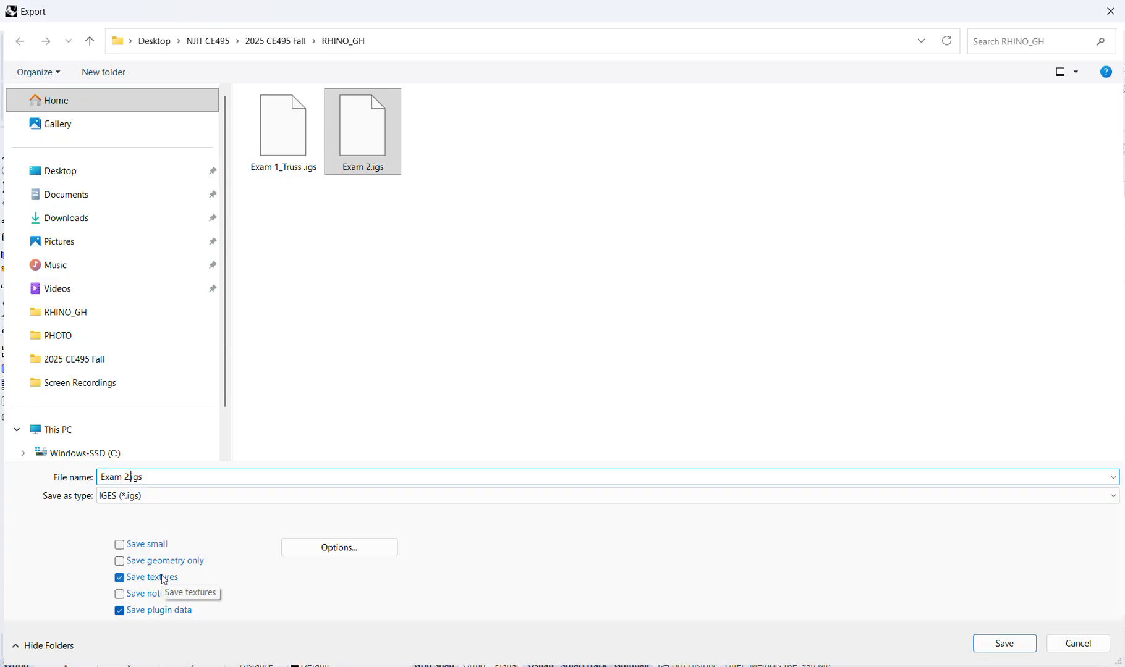
key("BackSpace")
type("3")
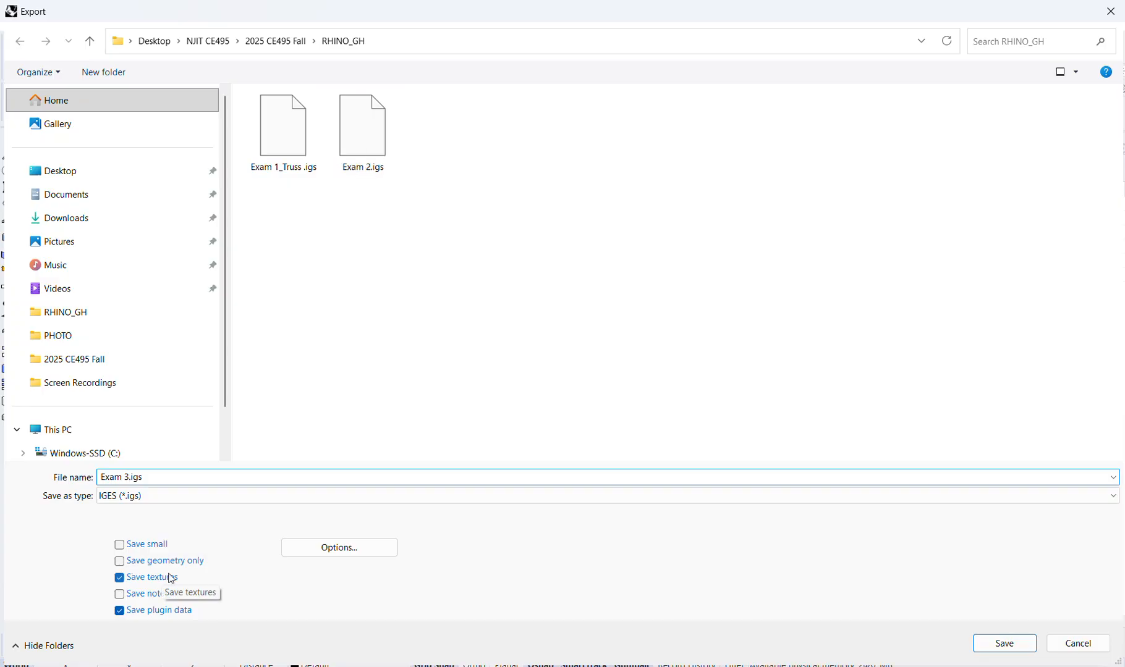
key("BackSpace")
type("2b")
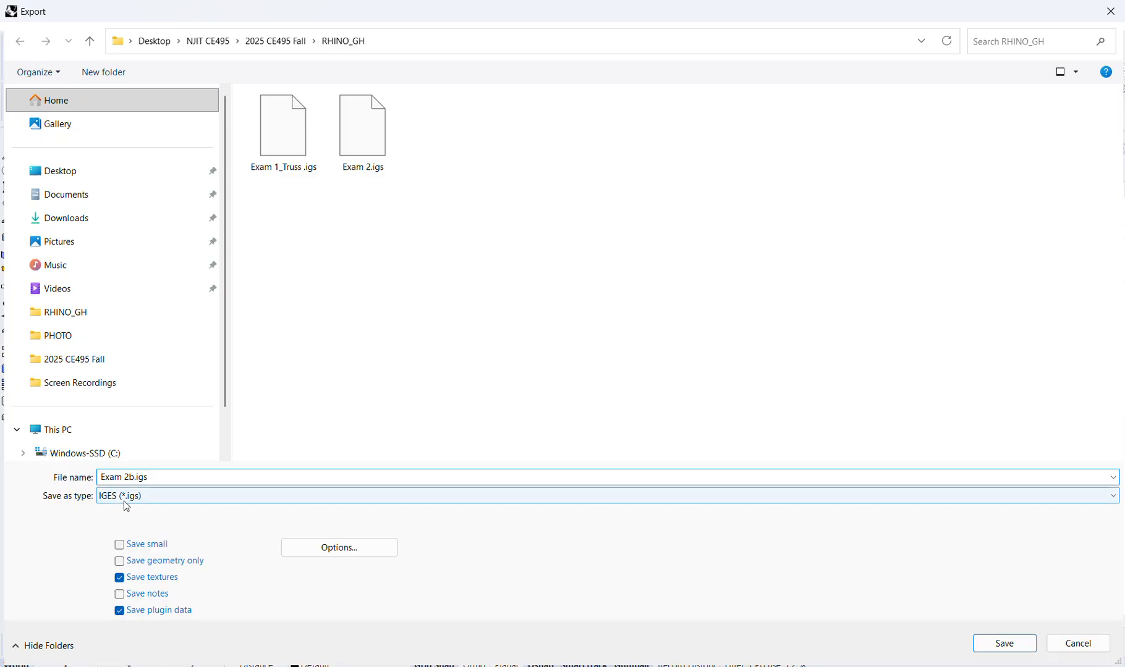
left_click(1007, 644)
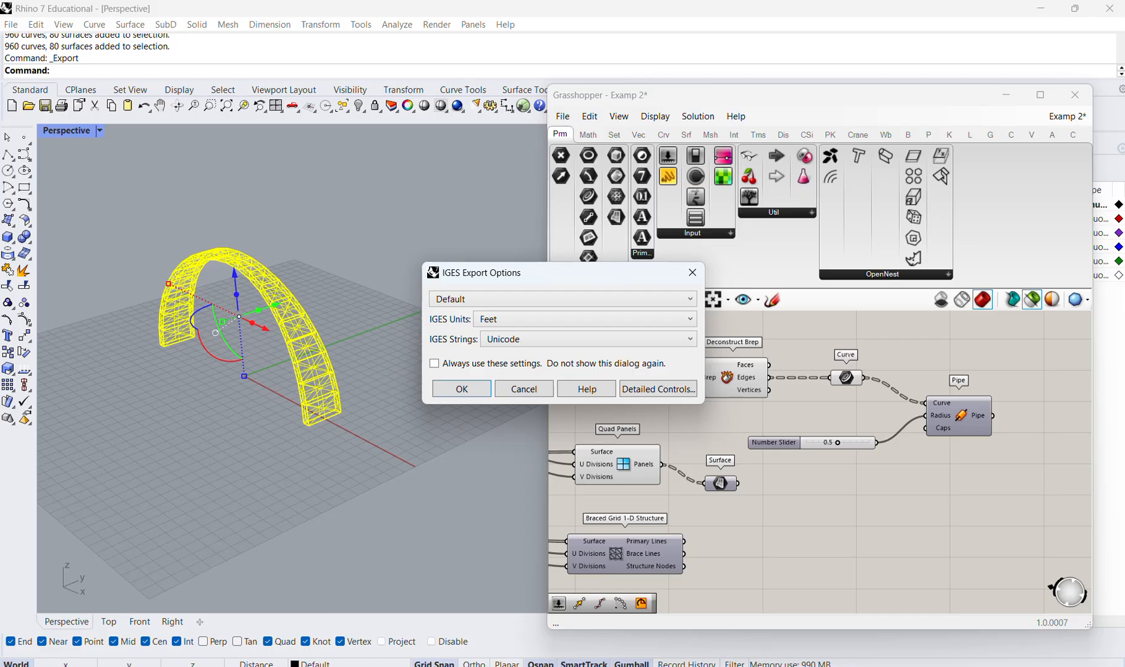
left_click(477, 389)
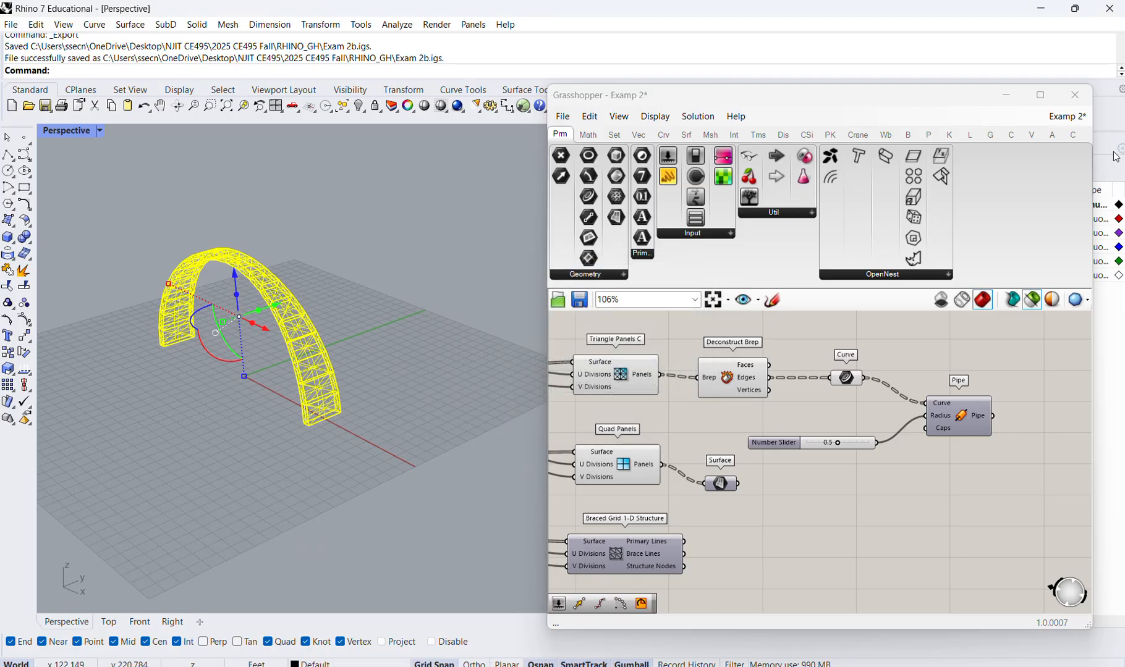
Switch to SAP2000 and choose Exam 2b.igs from the RHINO_GH folder as the IGES file to import
left_click(1040, 12)
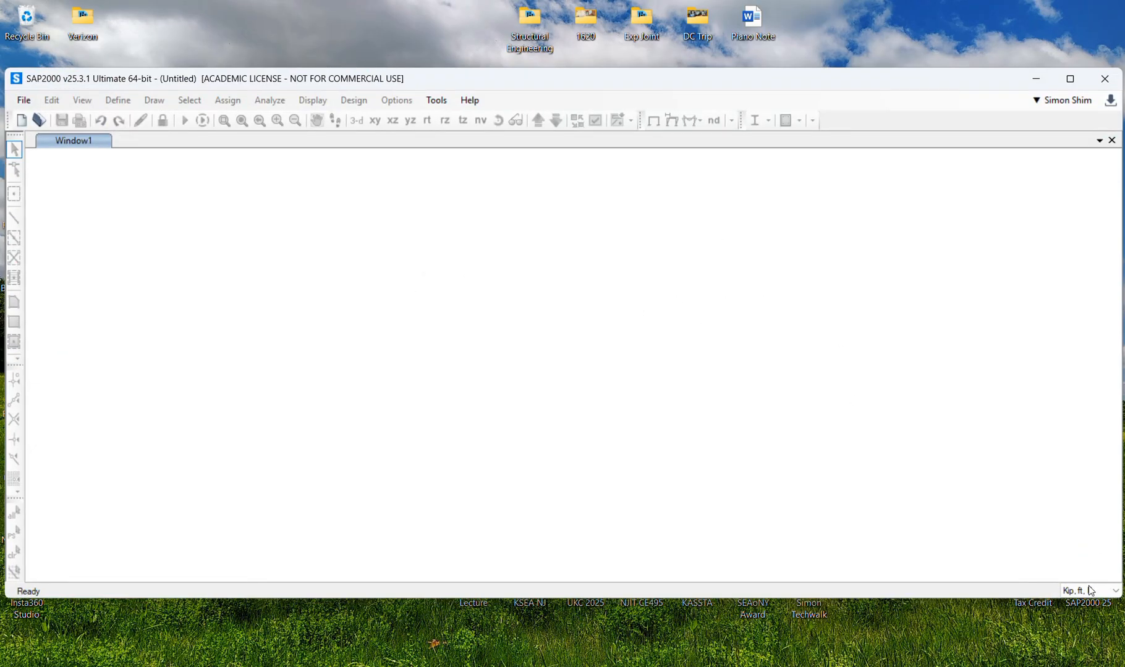
left_click(23, 100)
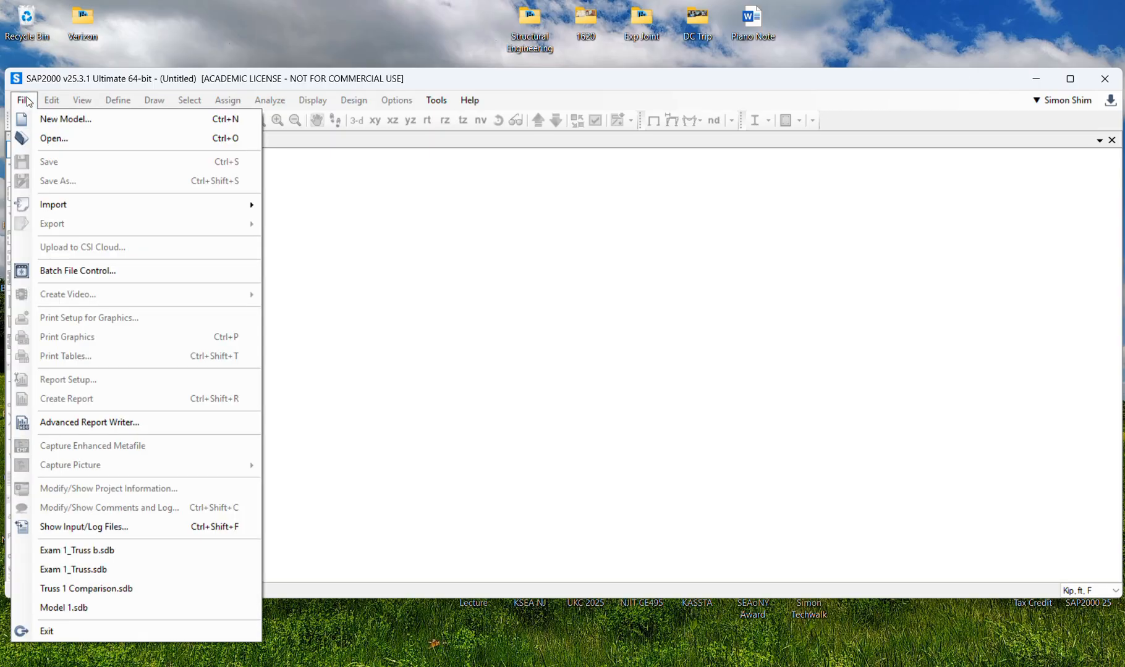
mouse_move(69, 214)
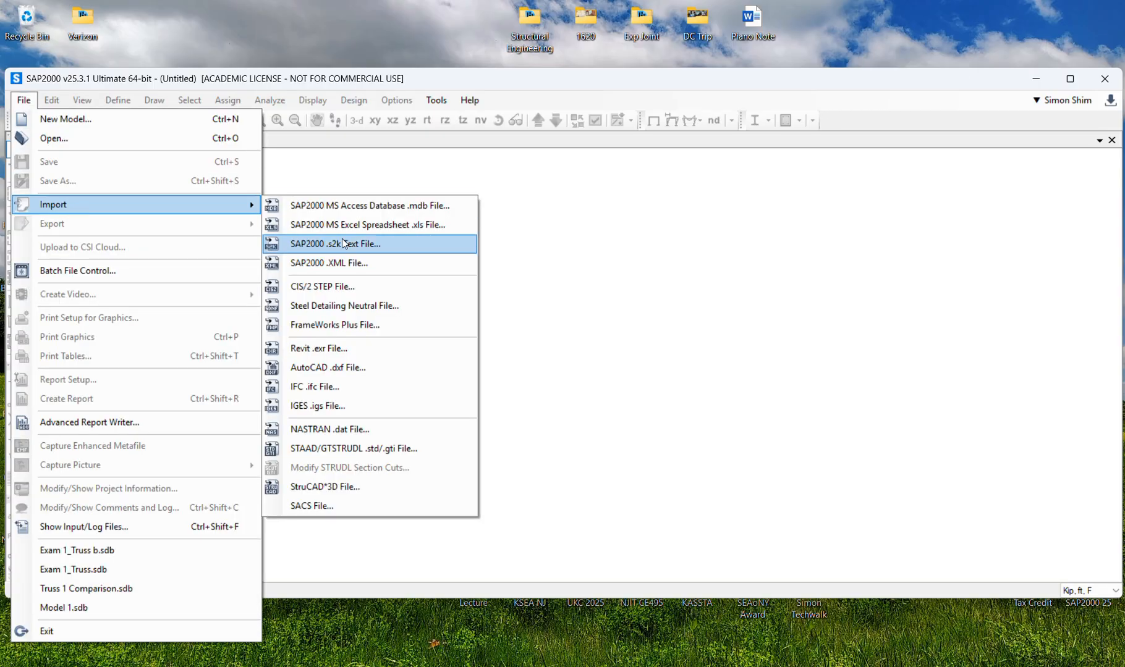
left_click(364, 403)
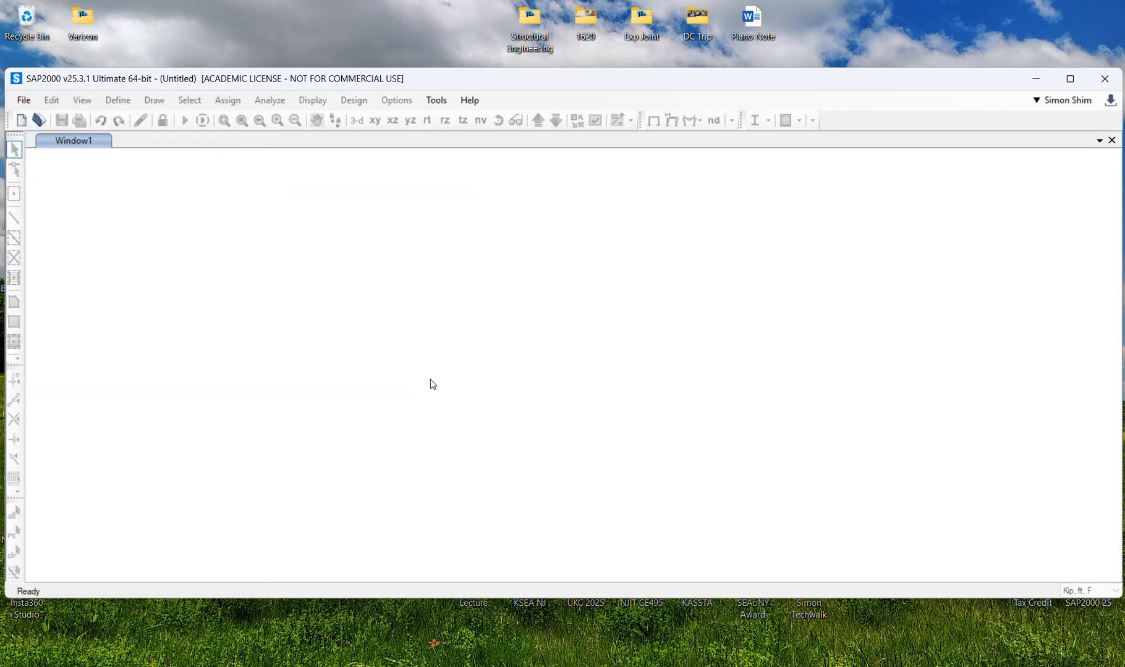
left_click(657, 211)
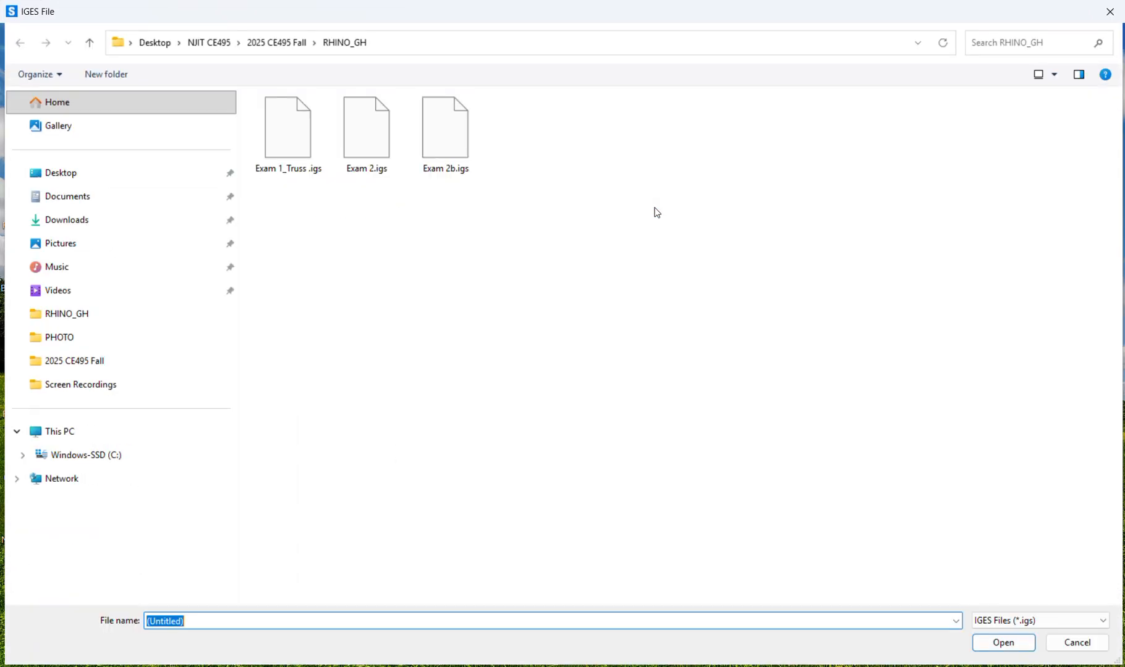
double_click(445, 142)
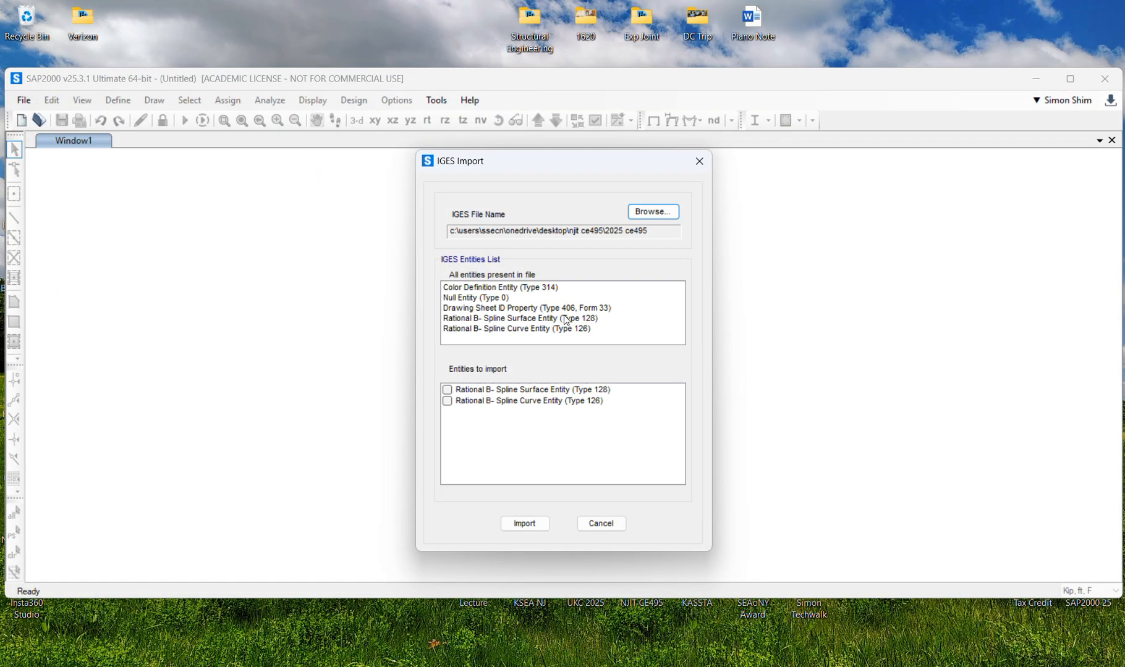
Import both the Rational B-Spline Surface (Type 128) and Rational B-Spline Curve (Type 126) entities
left_click(447, 391)
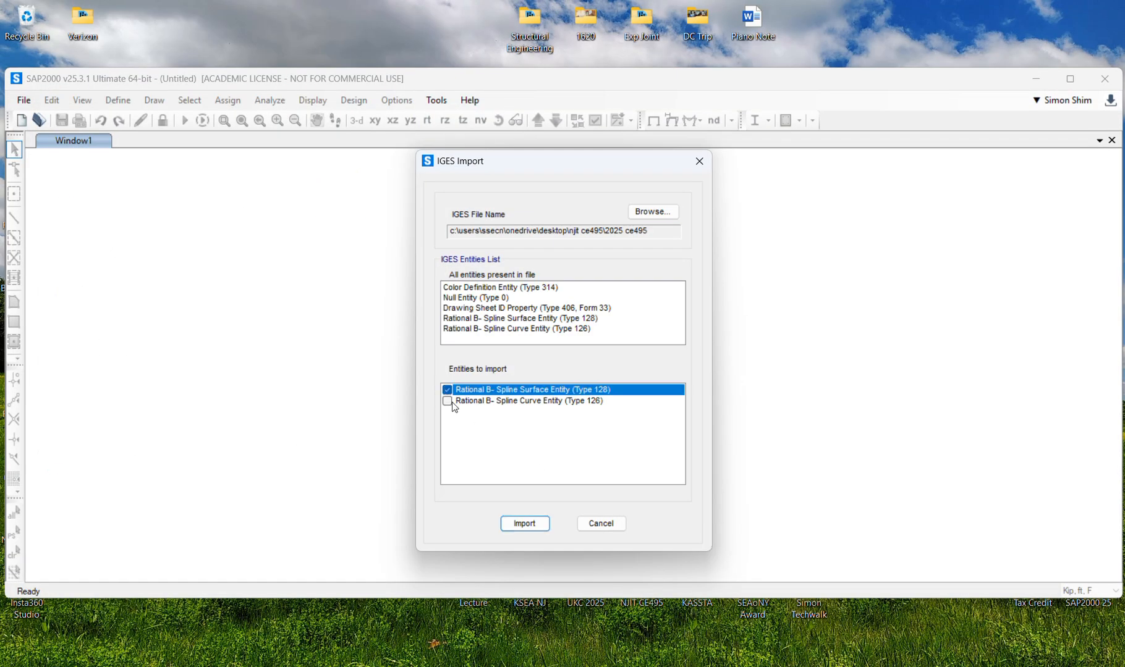
left_click(447, 402)
left_click(522, 523)
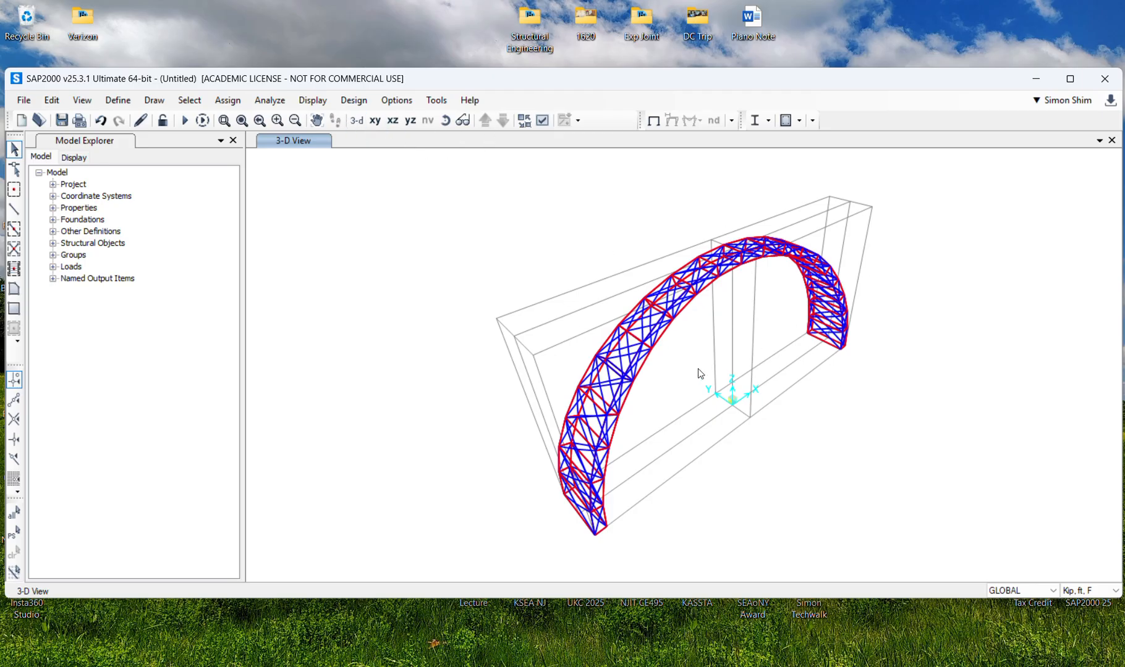
Maximize the SAP2000 window and set the 3D view to the xz direction with an aperture of 0 degrees
double_click(491, 82)
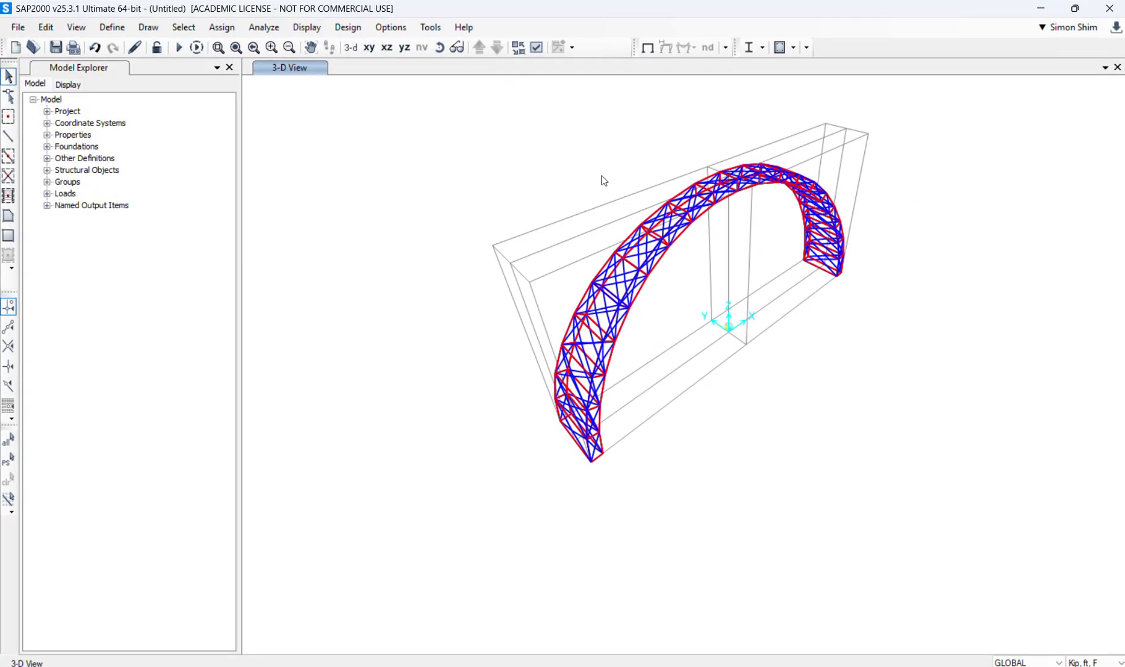
left_click(76, 27)
left_click(94, 45)
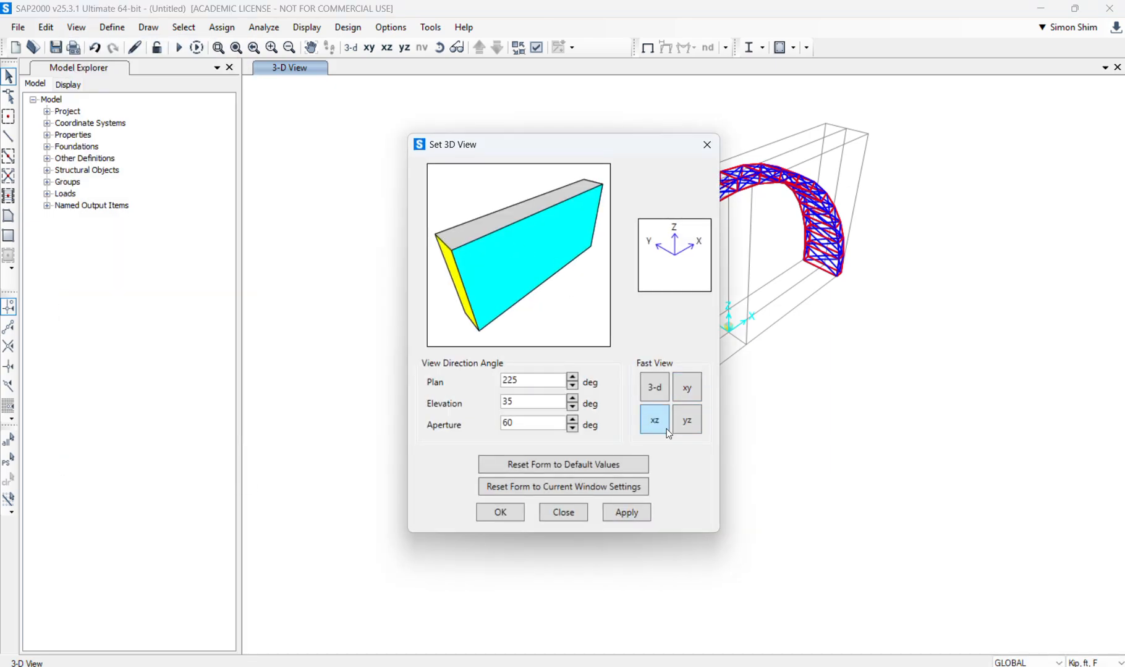
left_click(668, 434)
double_click(538, 424)
type("0")
key("Tab")
left_click(500, 513)
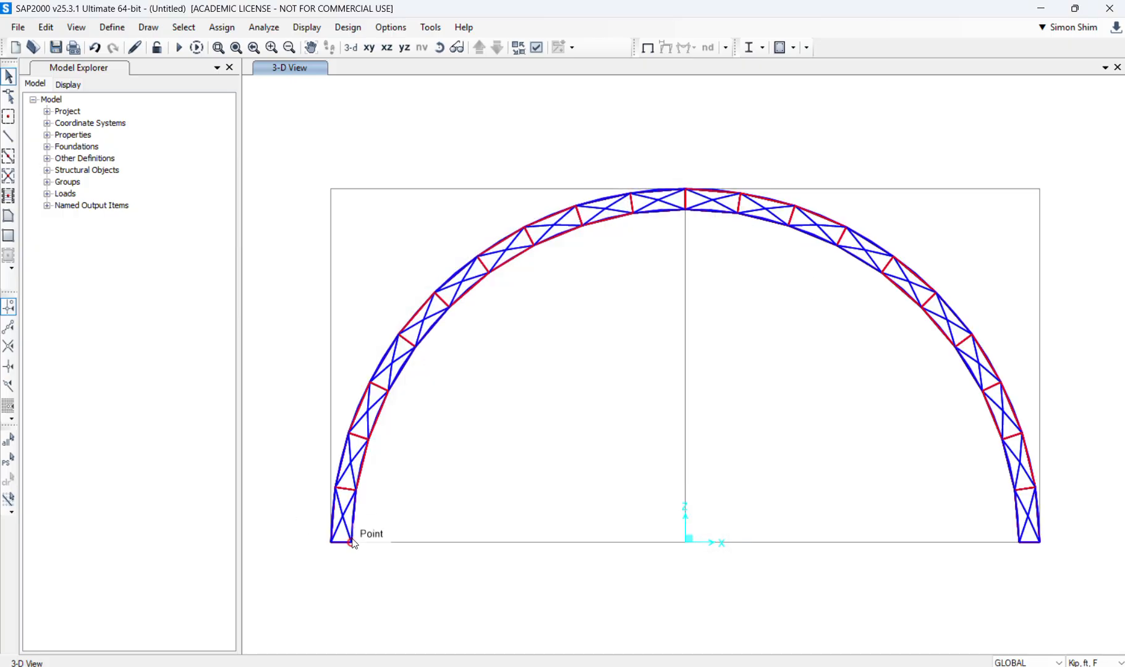
Select the base joints at both arch feet and assign pinned restraints in Translation 1, 2 and 3
left_click_drag(315, 543, 1091, 632)
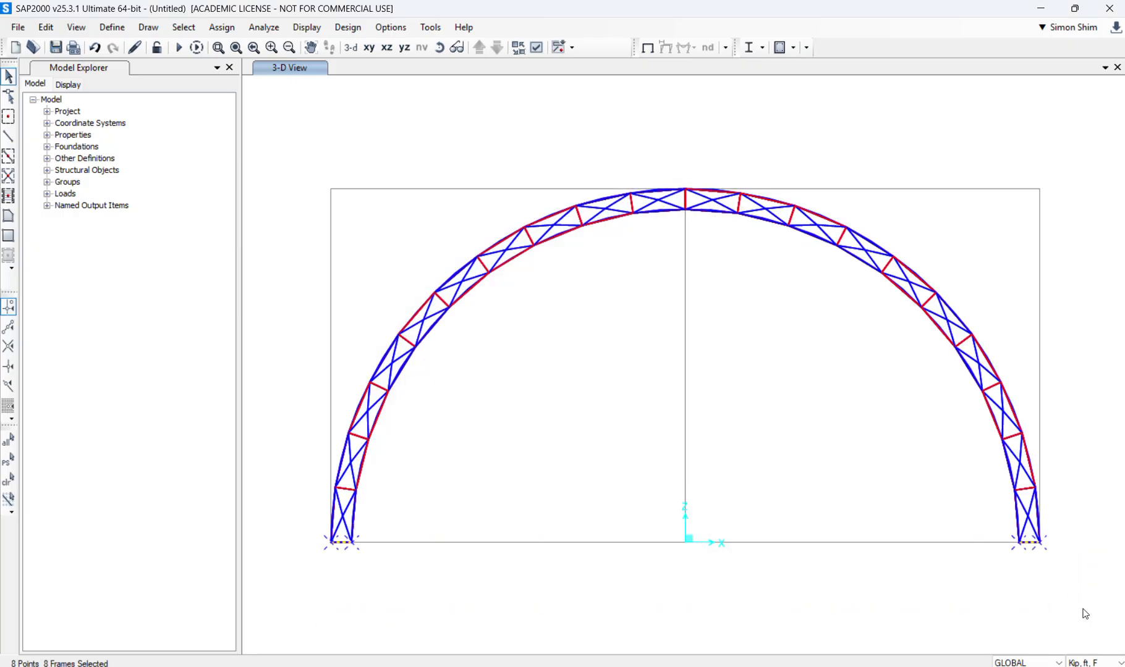
left_click(351, 47)
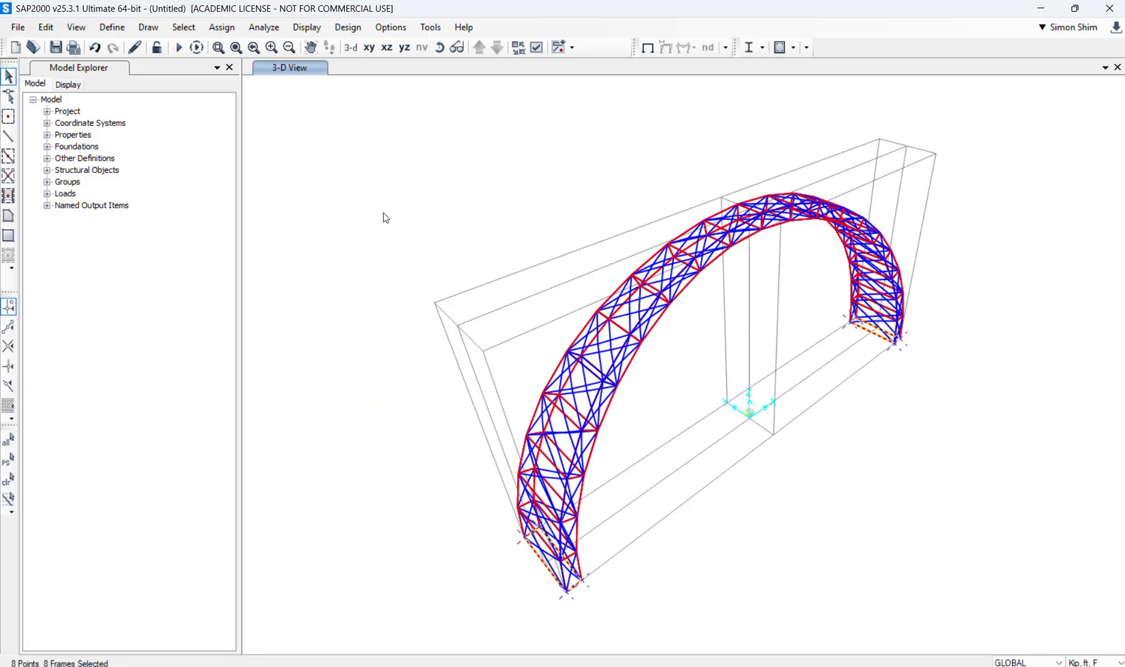
left_click(222, 27)
mouse_move(241, 46)
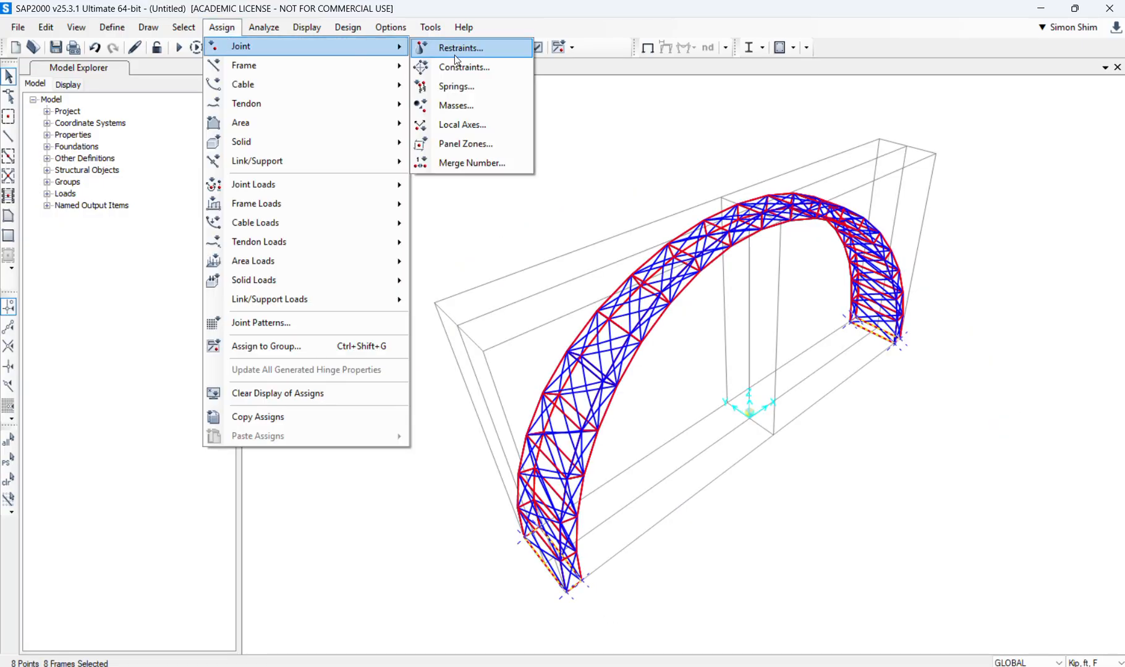
left_click(461, 49)
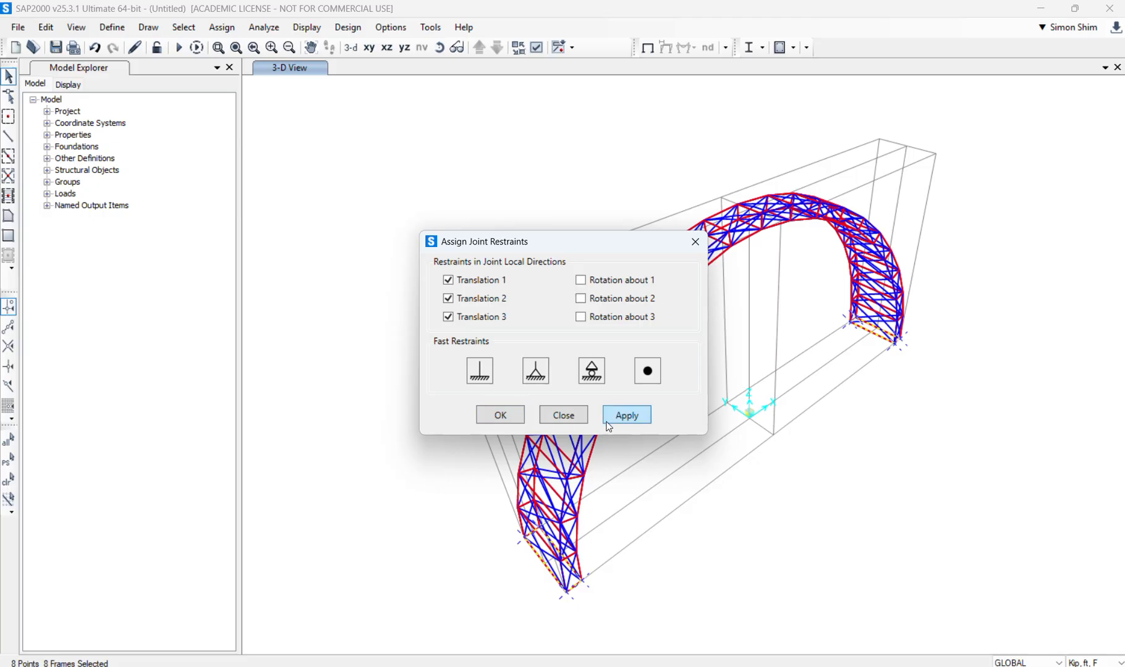
left_click(620, 418)
left_click(571, 415)
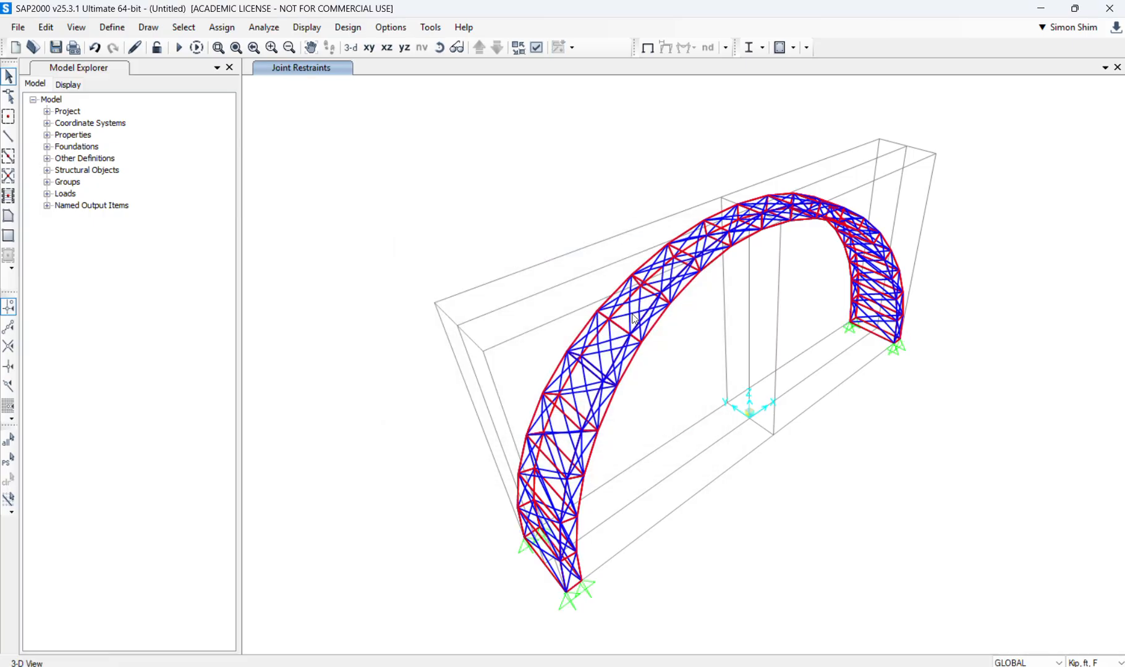
Check the section assignments of one outer chord member on the arch, leaving its properties as they are
scroll(602, 321, "up", 4)
scroll(611, 309, "up", 3)
scroll(614, 222, "up", 2)
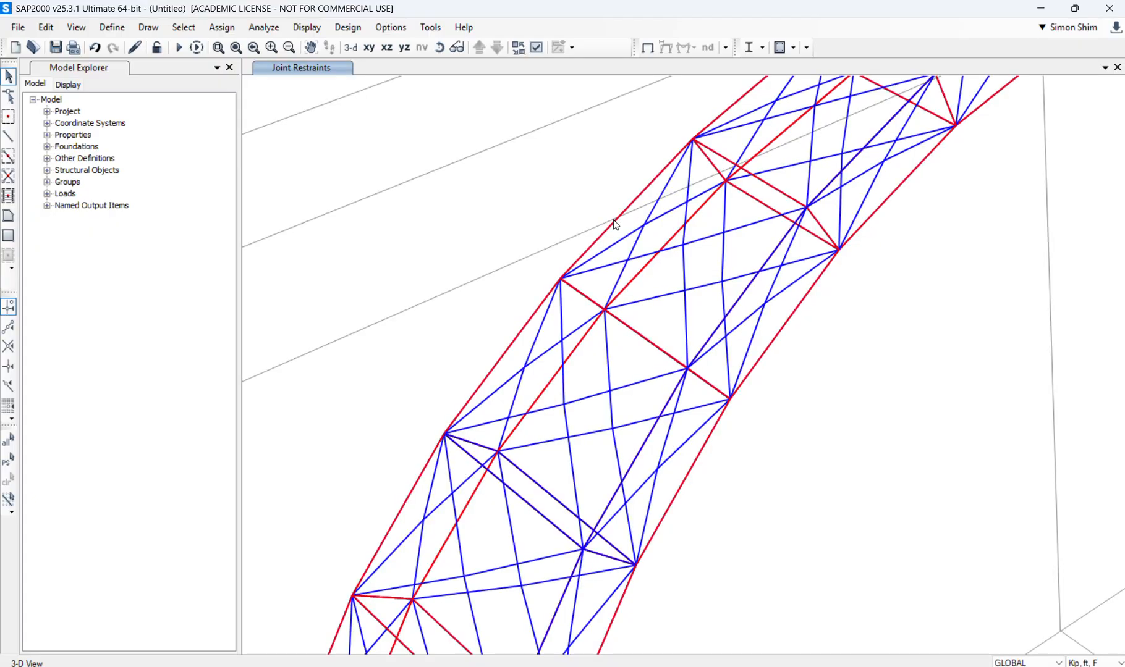
left_click(613, 224)
right_click(613, 224)
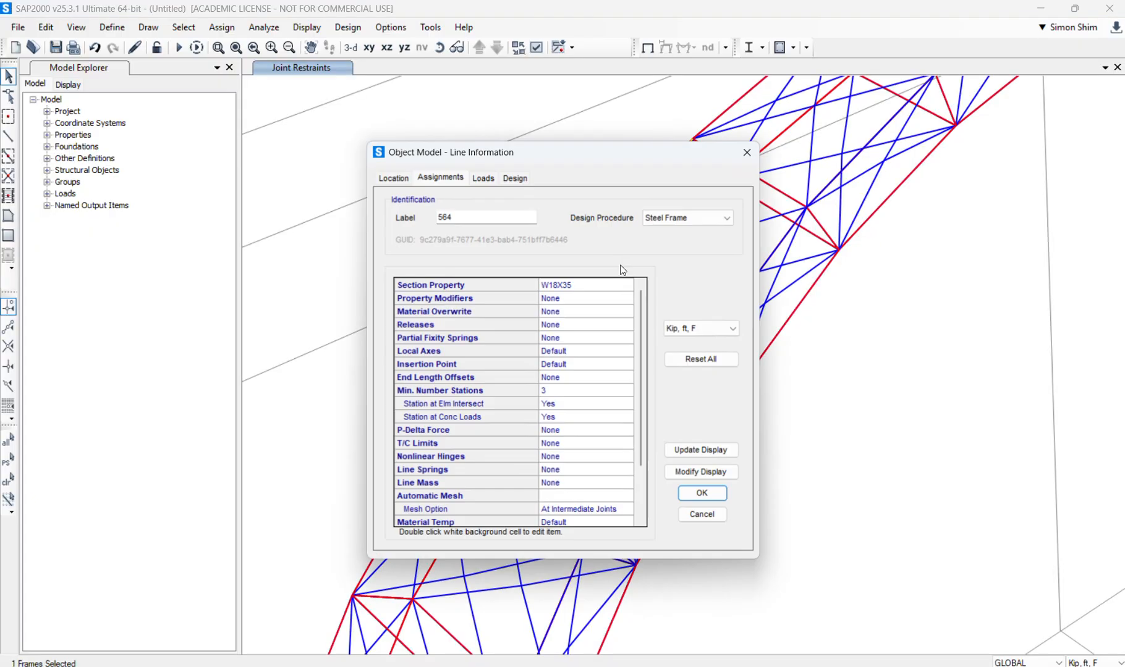
left_click(700, 513)
Select the whole arch and open the pipe sections of the aisc.pro library for import as a new frame property
left_click(235, 47)
left_click_drag(355, 146, 1015, 558)
left_click(112, 27)
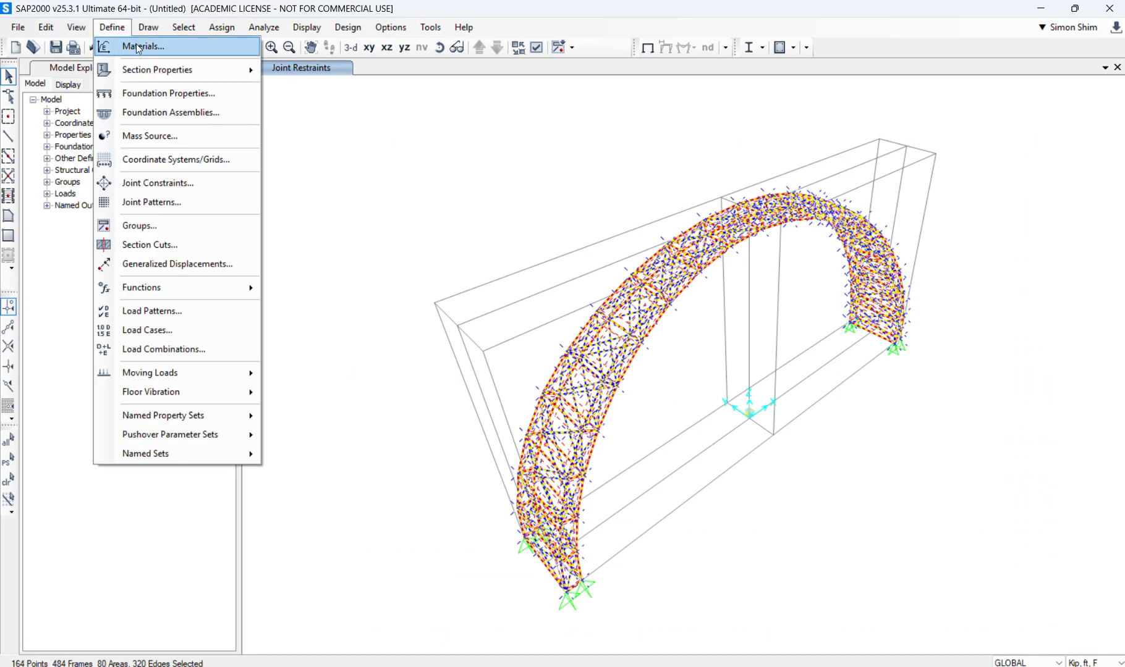
mouse_move(182, 73)
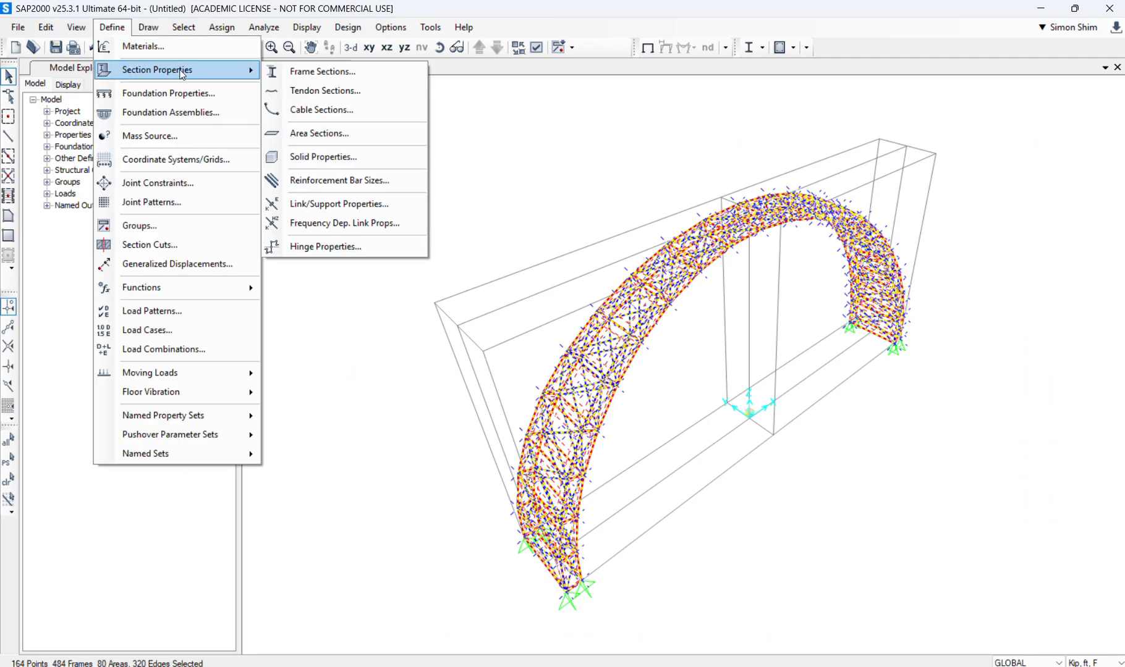
left_click(323, 71)
left_click(666, 233)
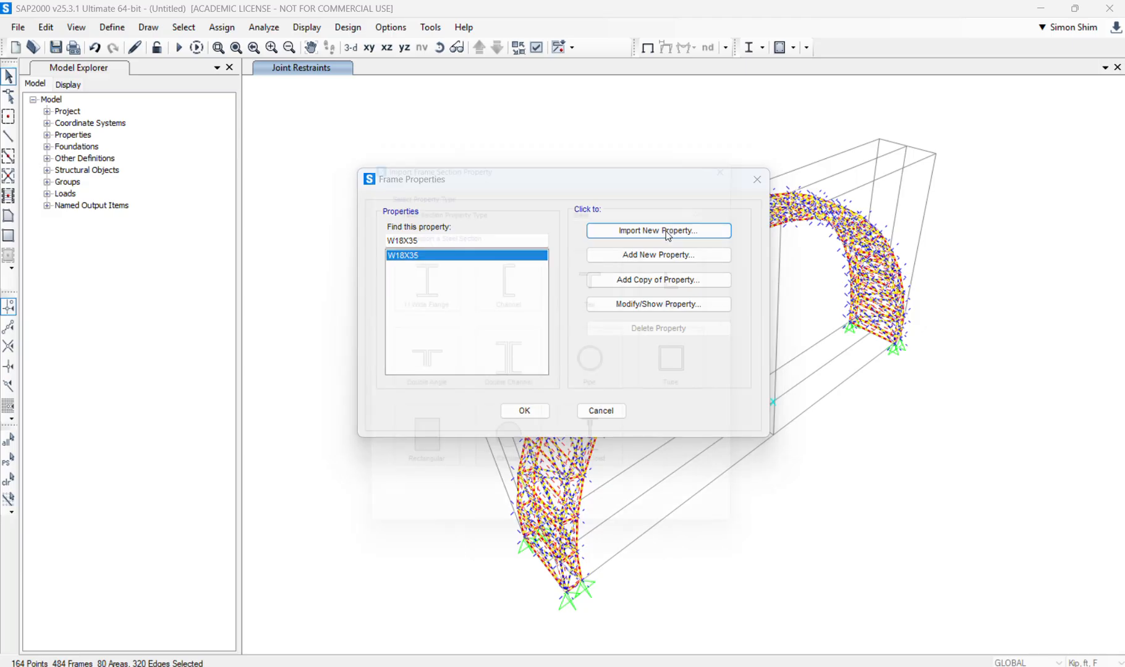
left_click(608, 378)
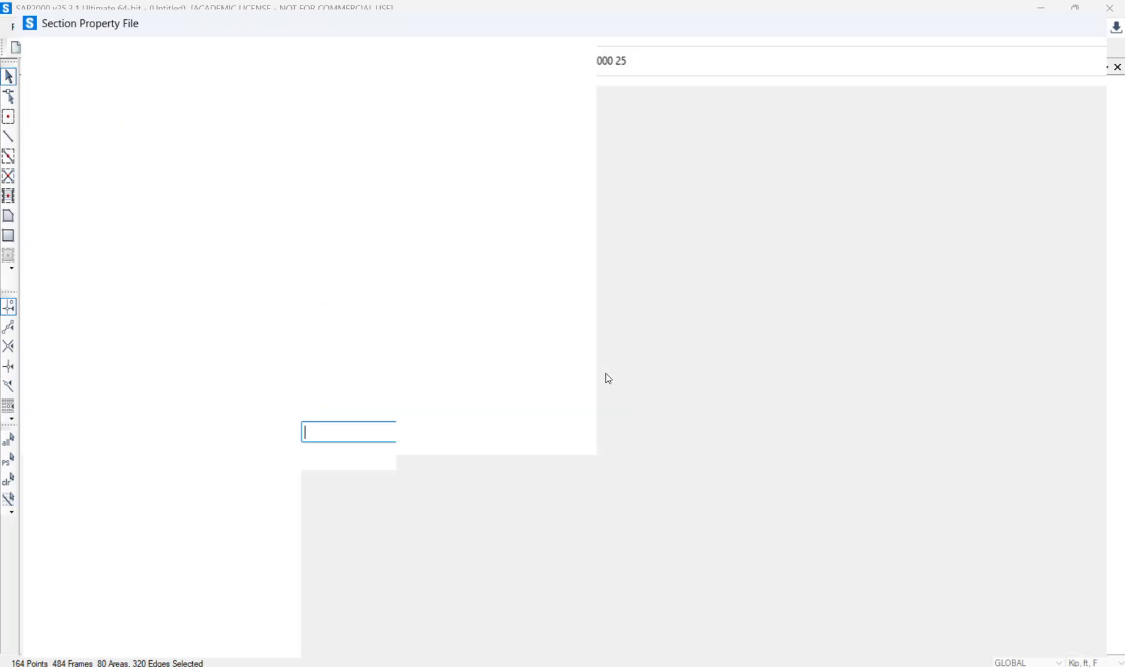
double_click(334, 448)
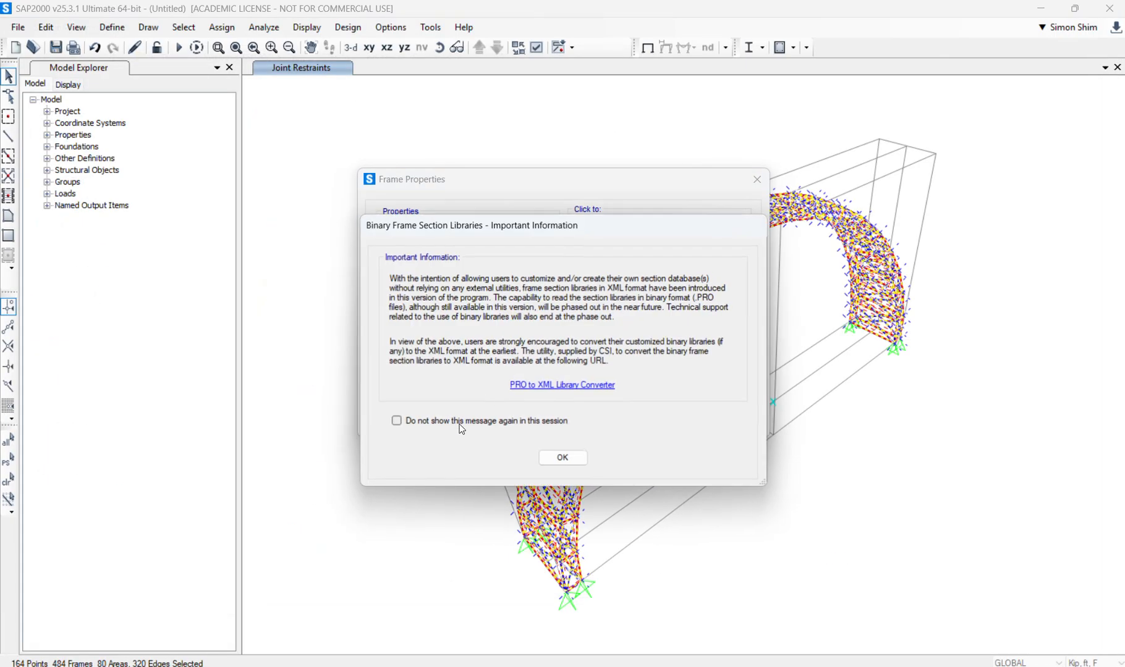
left_click(564, 456)
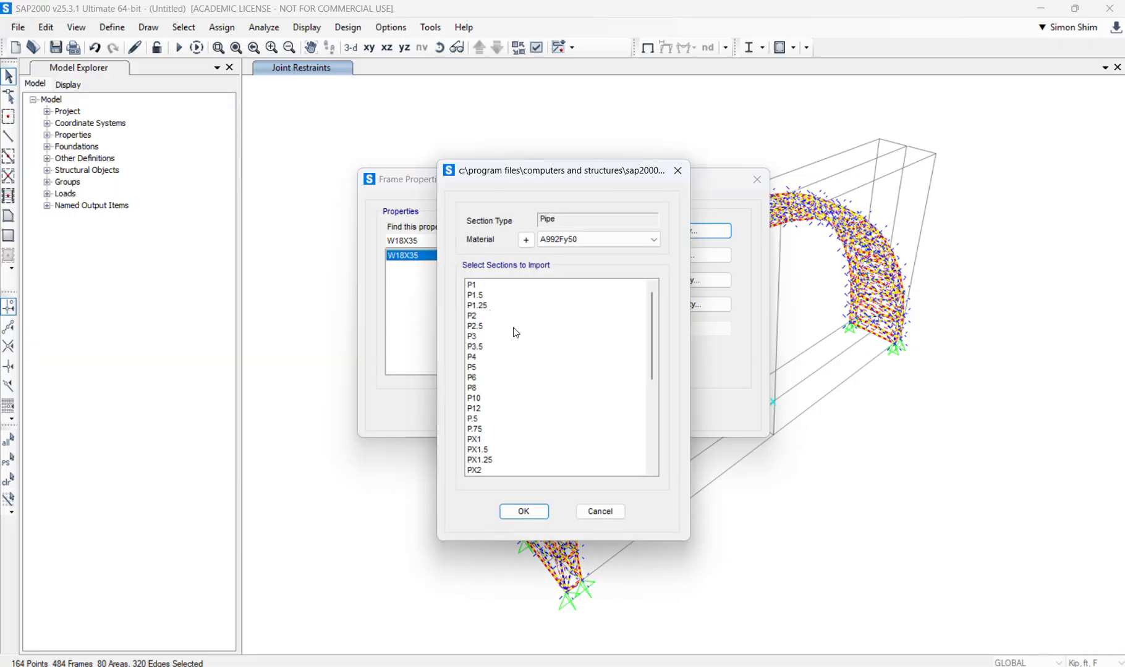
Import the P6 pipe section with material A992Fy50 into the frame properties
left_click_drag(652, 354, 652, 389)
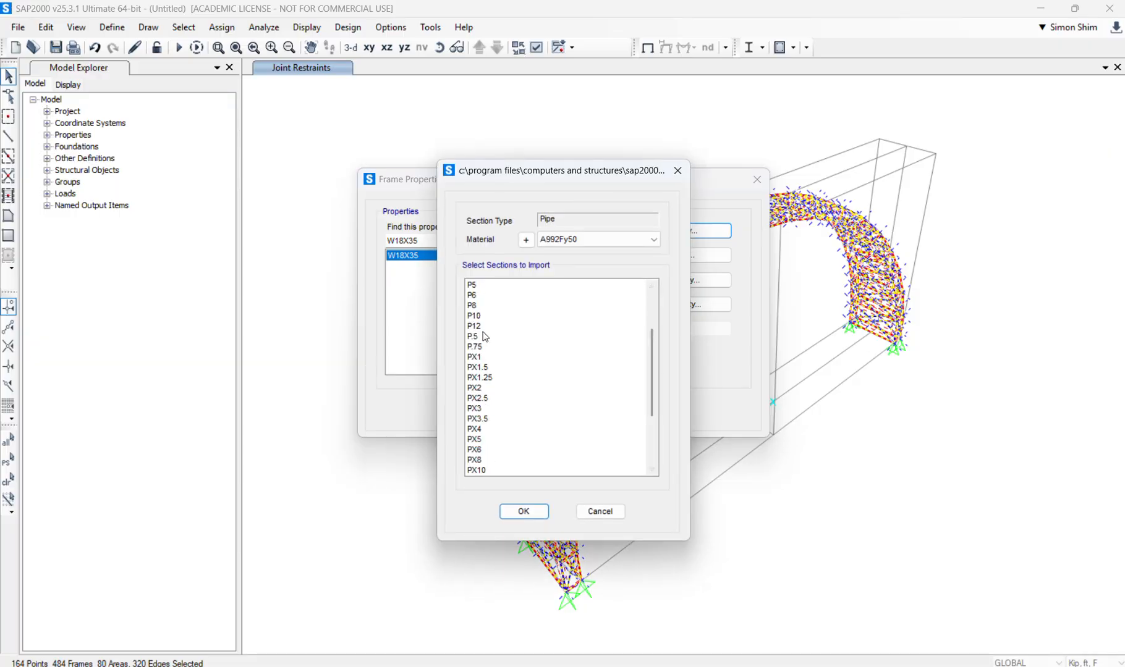
left_click(480, 296)
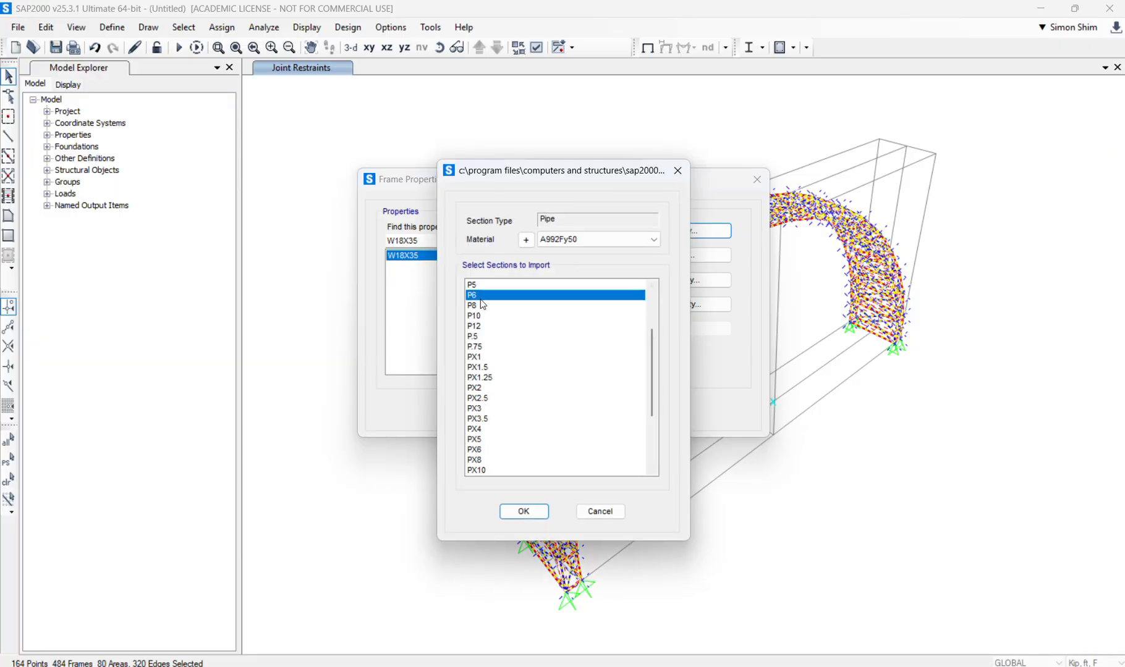
left_click(545, 512)
left_click(414, 482)
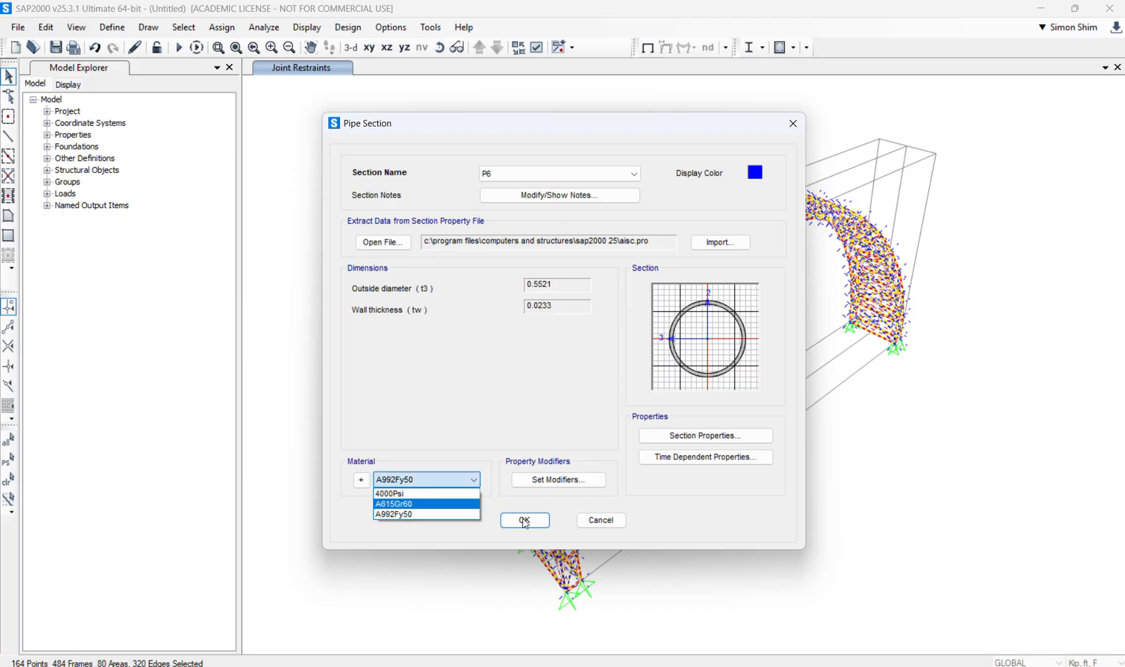
left_click(426, 515)
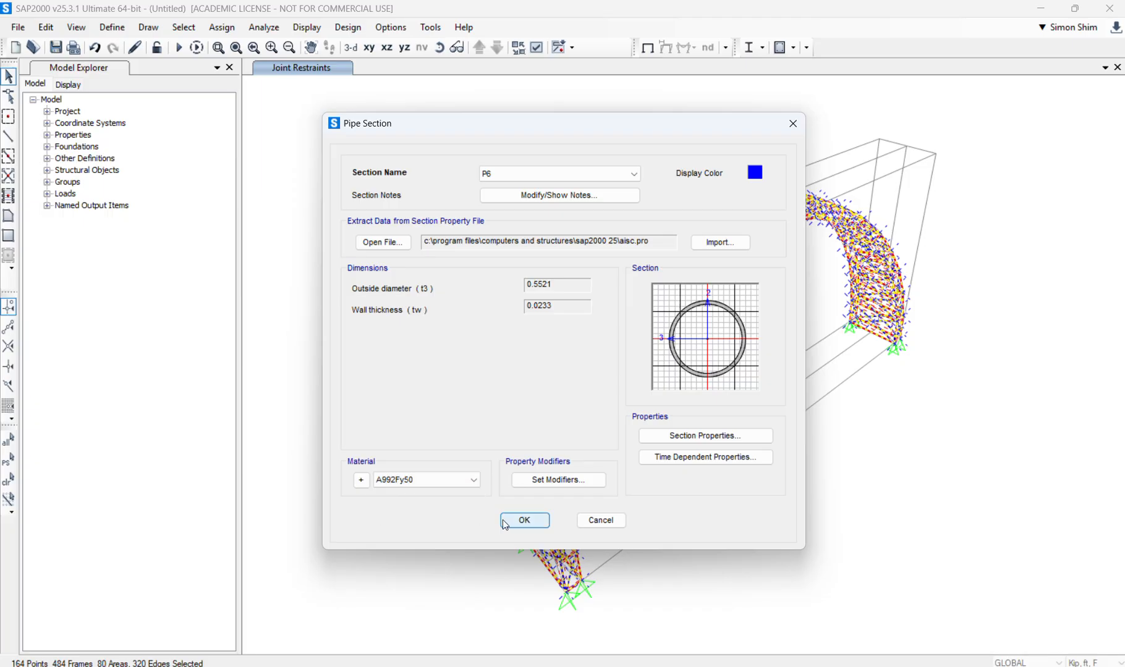
left_click(524, 521)
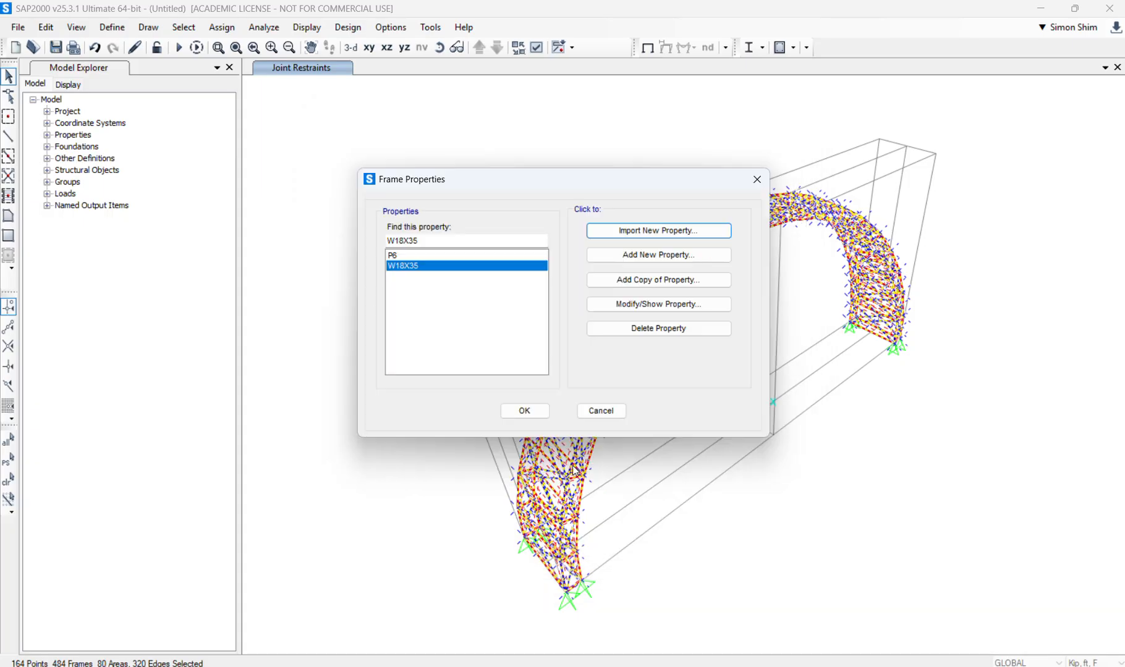
left_click(548, 411)
Add a United States steel material with standard ASTM A53, Grade B
left_click(112, 27)
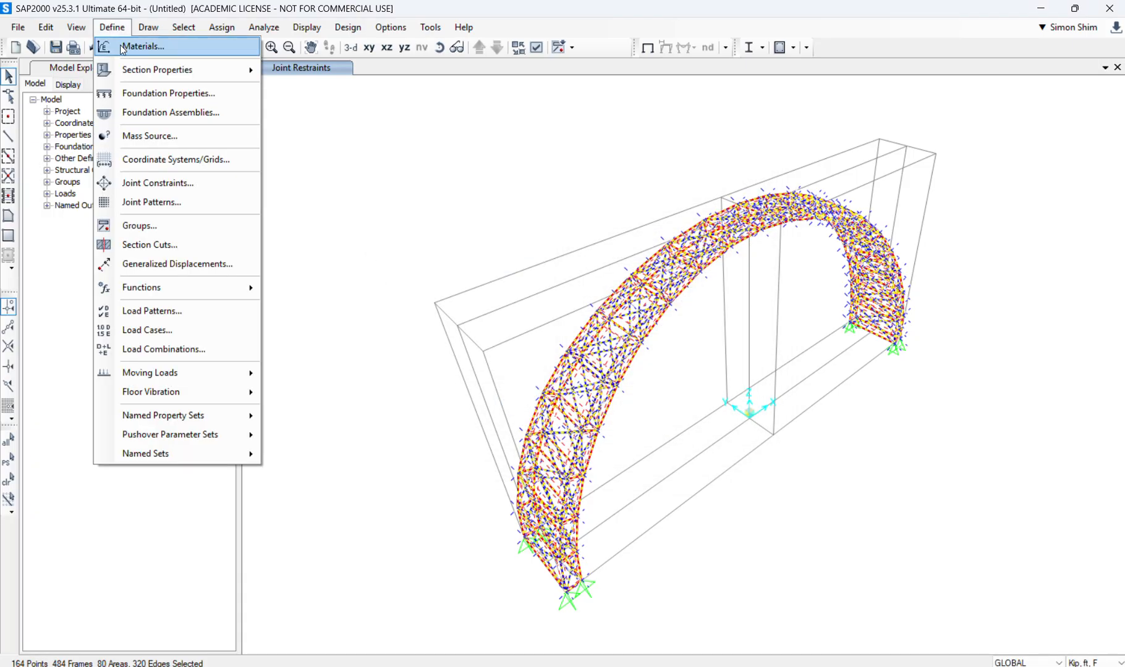
left_click(143, 46)
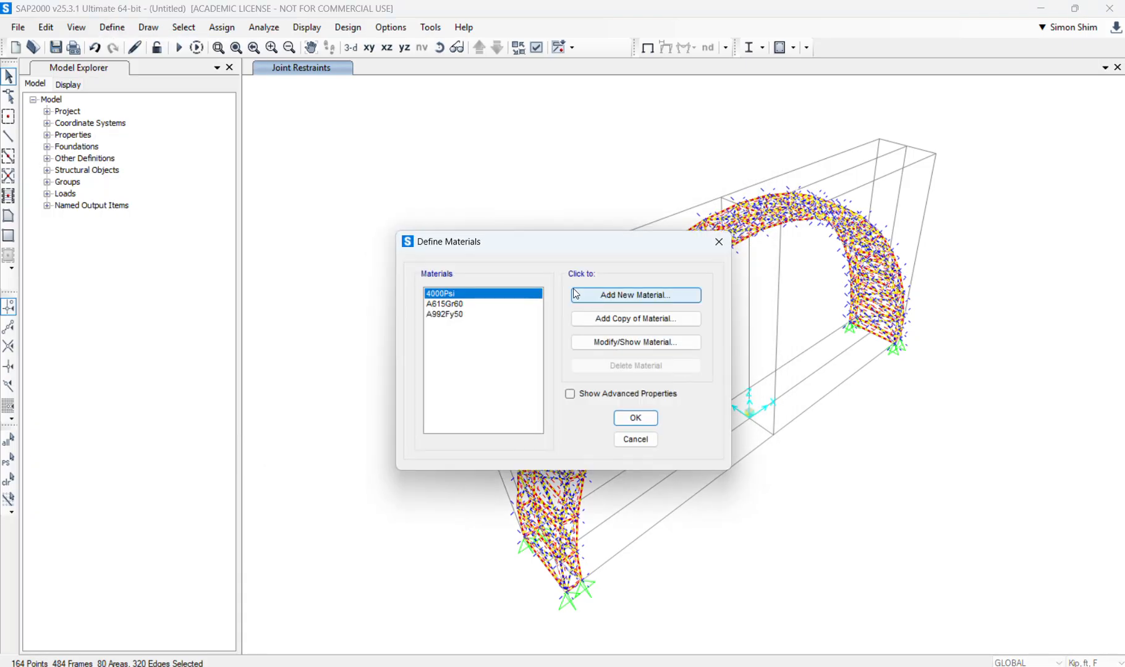
left_click(652, 298)
left_click(567, 364)
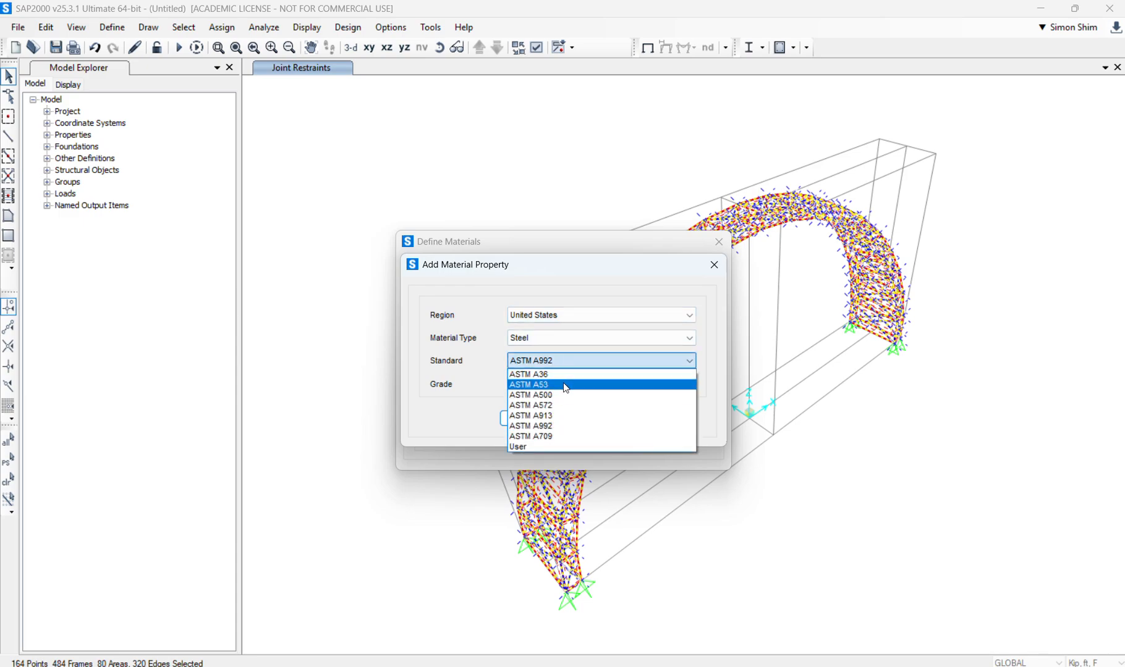
left_click(563, 385)
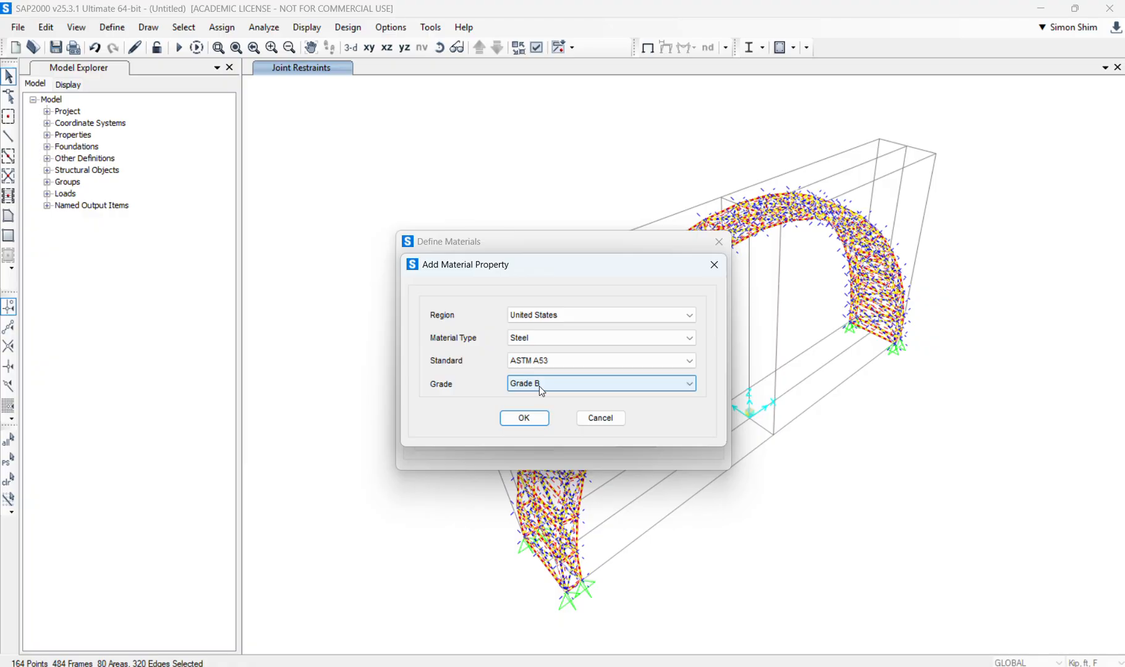
left_click(562, 361)
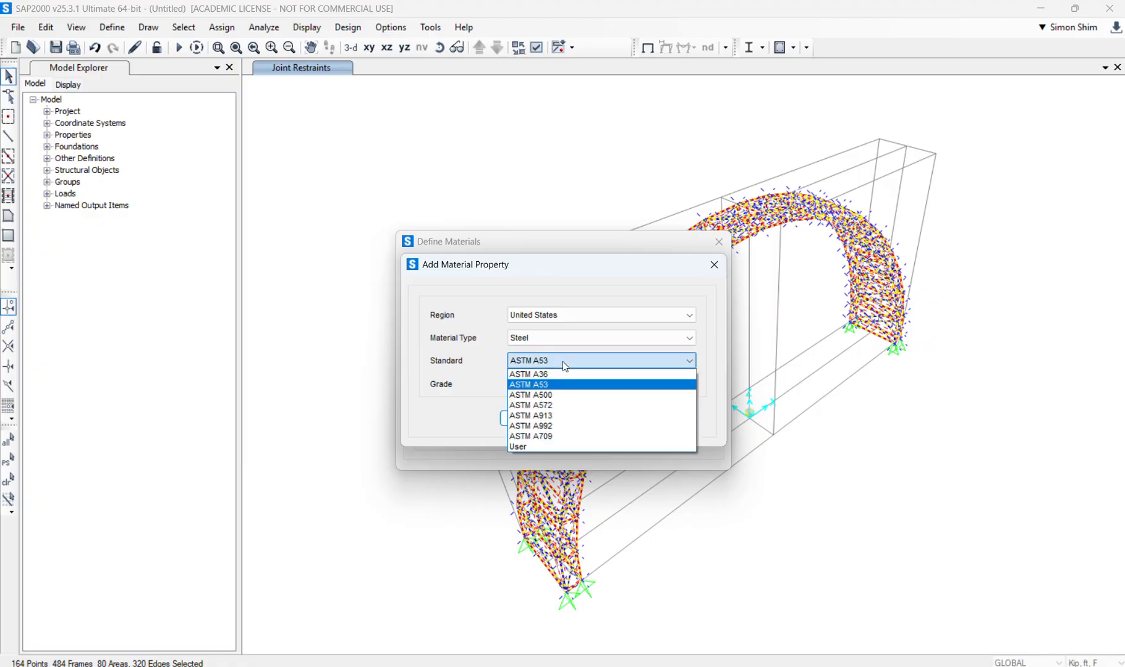
left_click(567, 359)
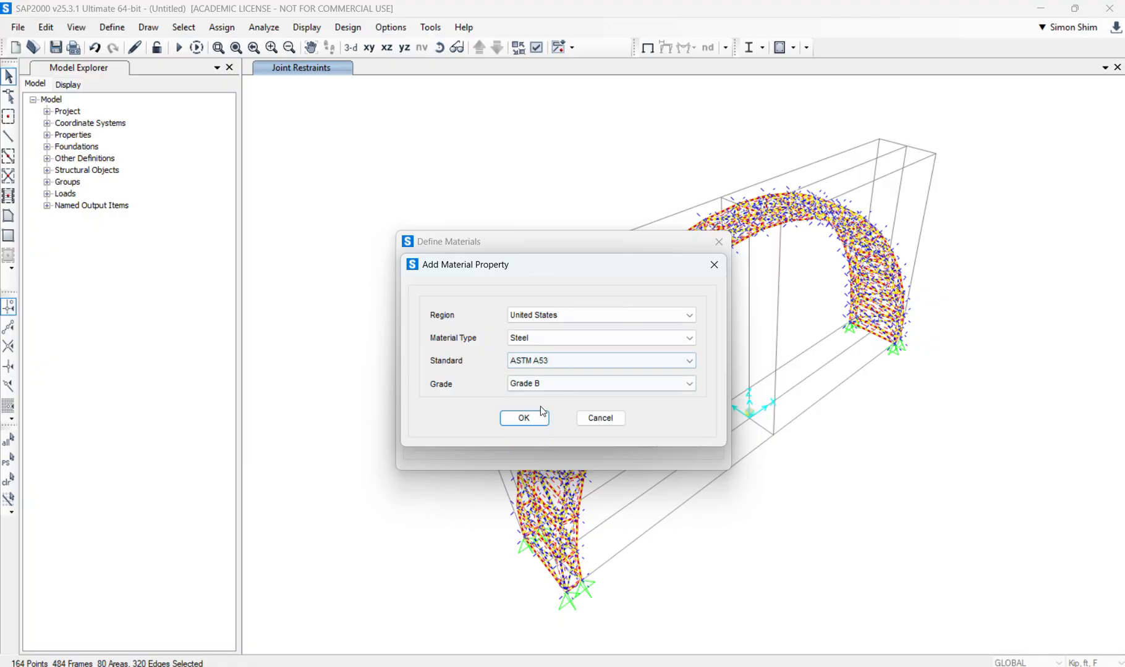
left_click(534, 419)
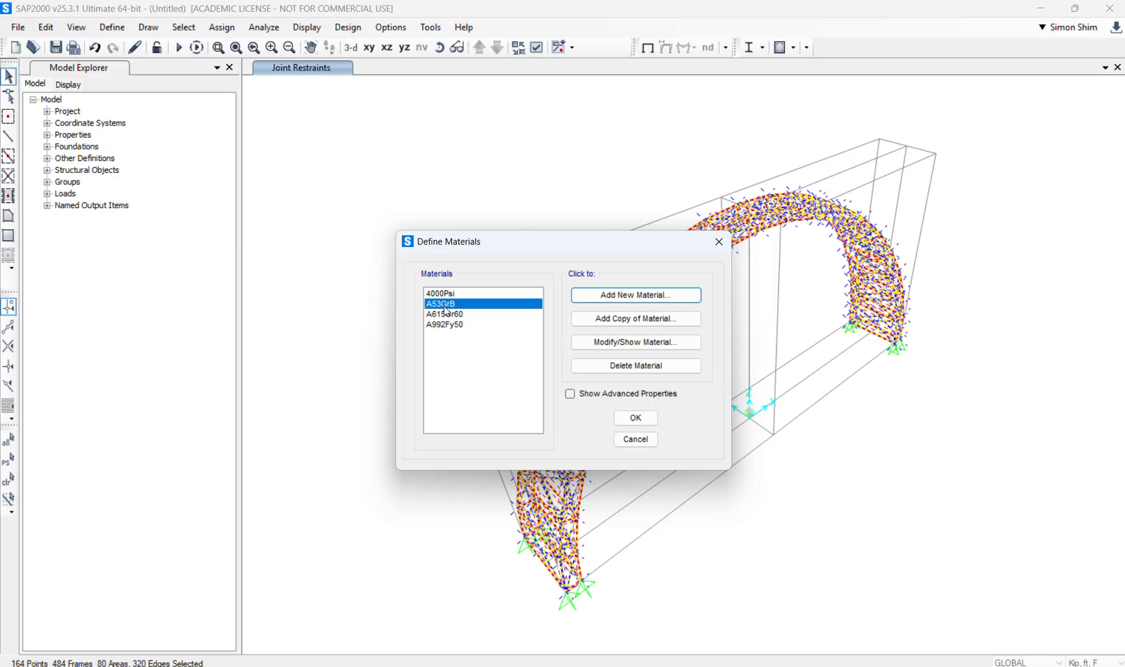
left_click(636, 418)
Change the material of the P6 pipe section to A53GrB
left_click(112, 28)
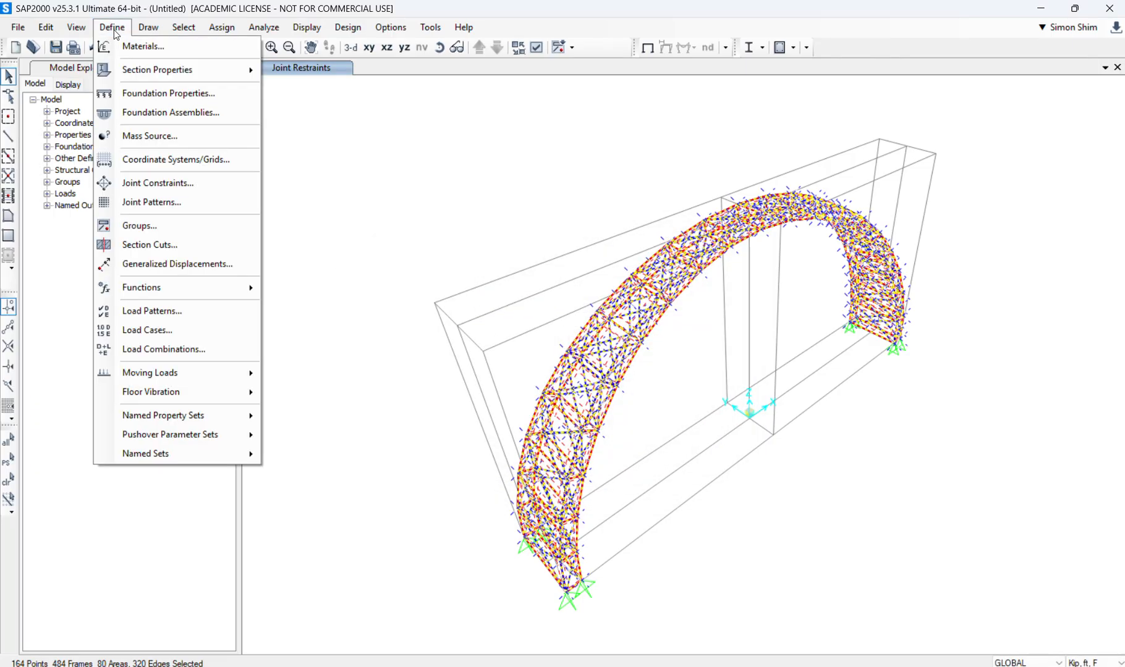
mouse_move(160, 73)
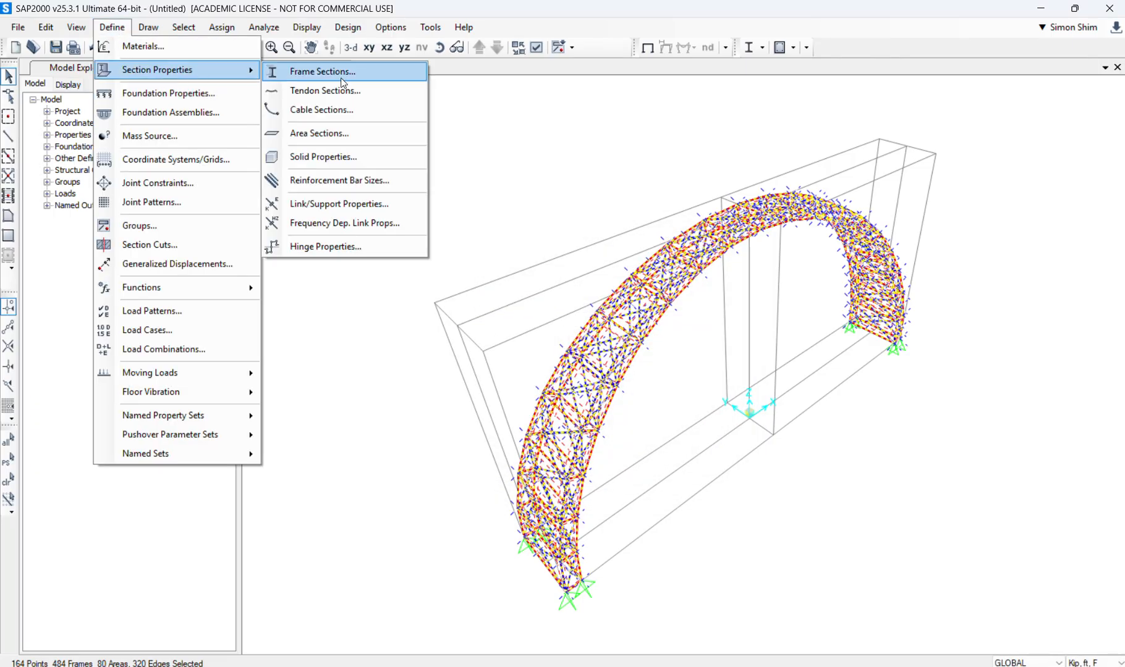
left_click(343, 74)
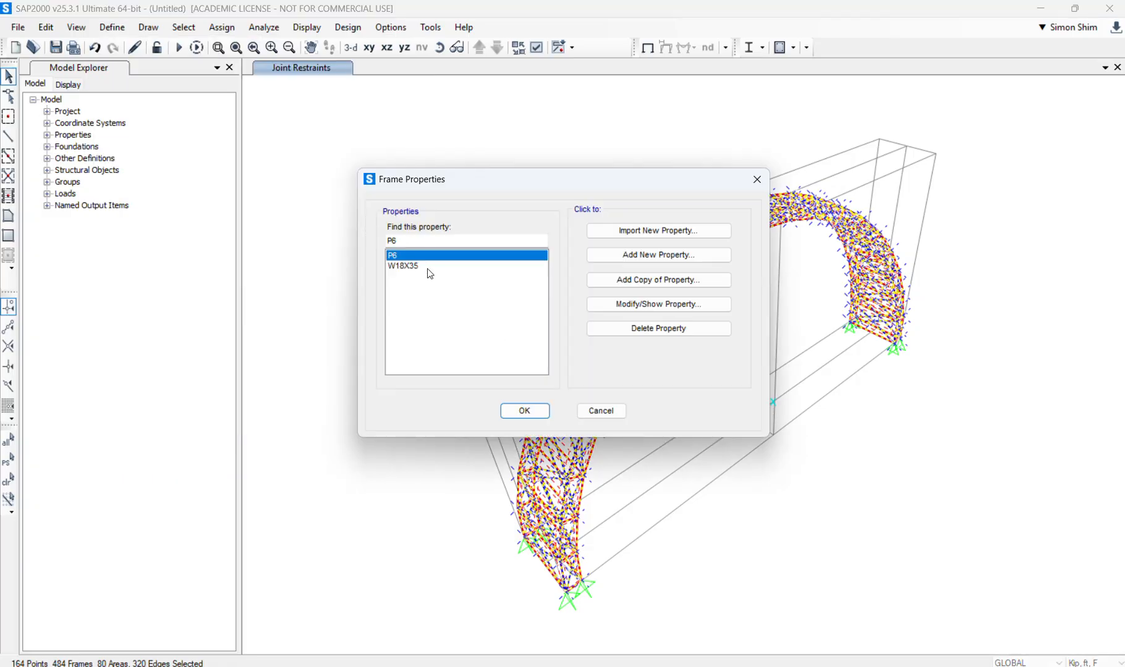
left_click(624, 305)
left_click(452, 480)
left_click(411, 500)
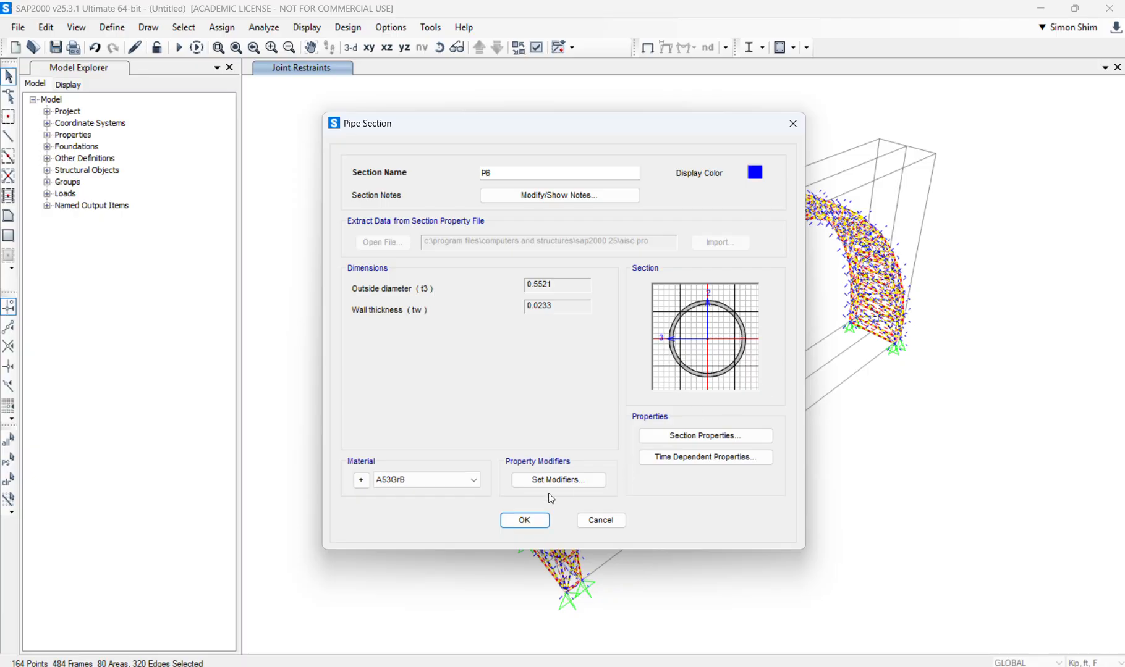
left_click(530, 523)
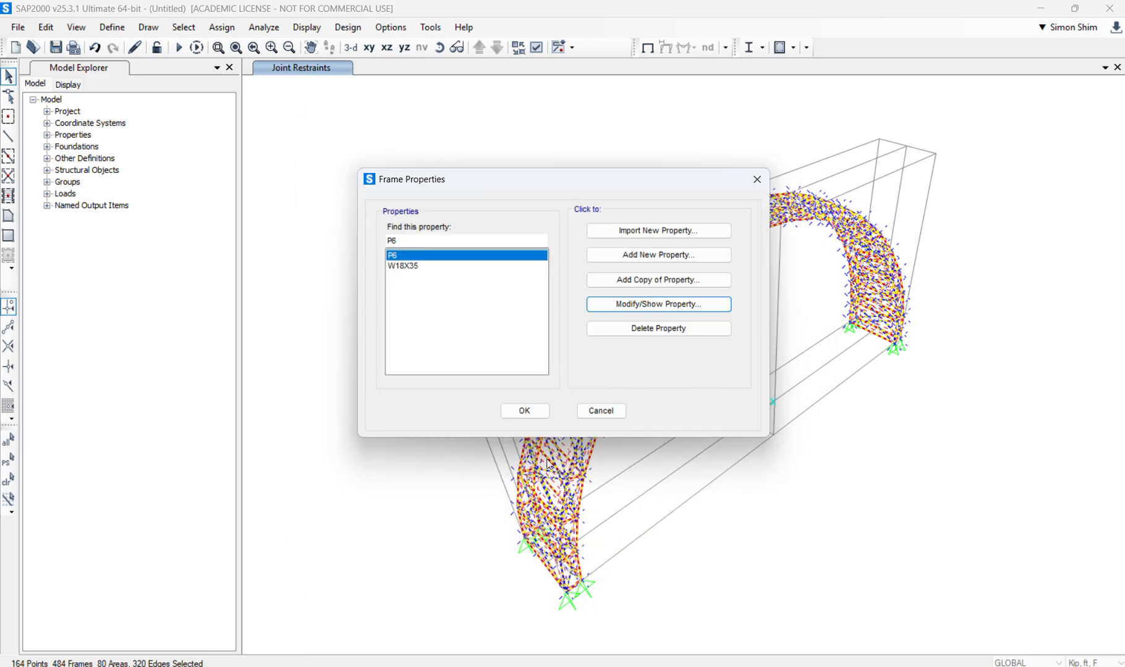
left_click(537, 413)
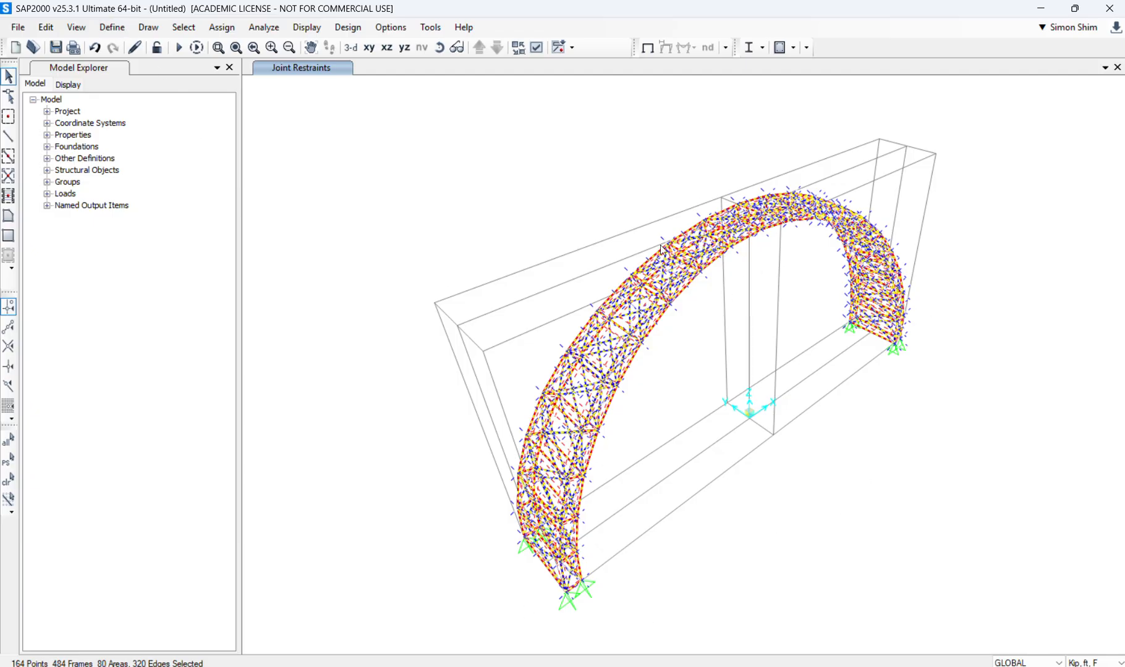
Clear the selection and check the section assignment of one inner diagonal member on the arch, leaving its properties as they are
left_click(438, 47)
left_click_drag(908, 489, 700, 339)
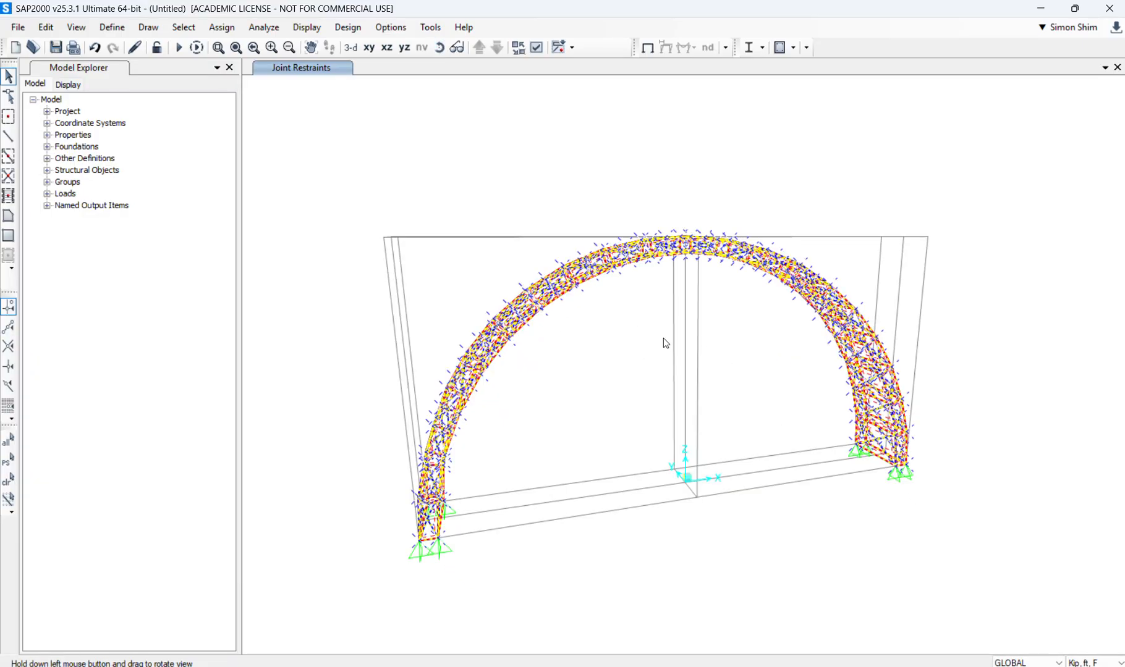
left_click(9, 480)
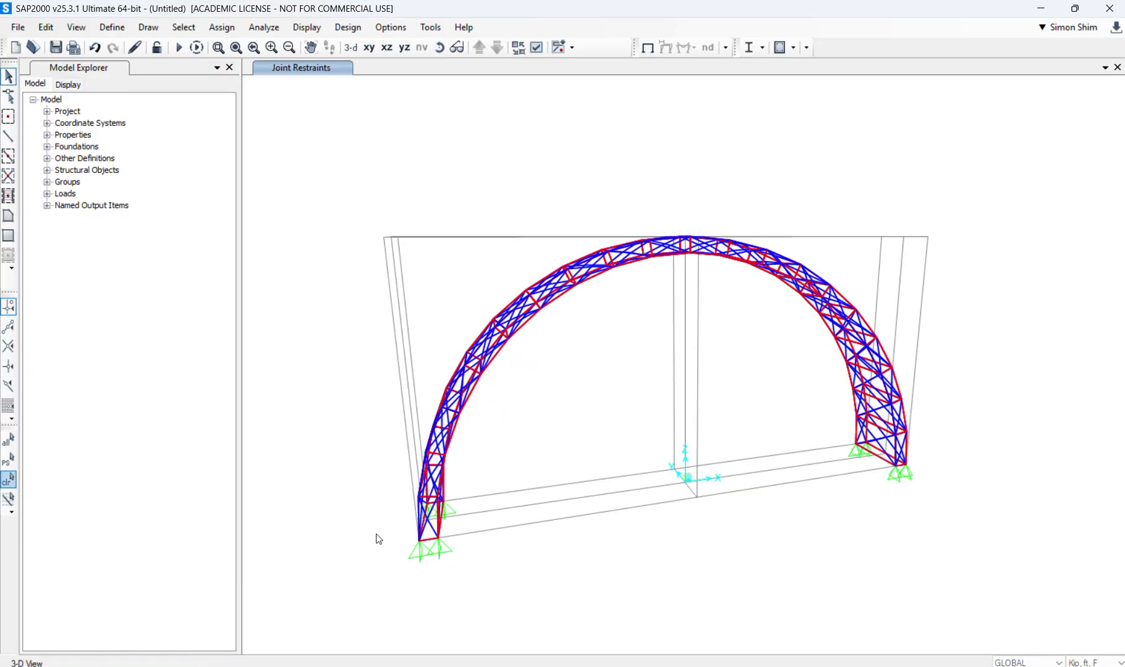
left_click(438, 47)
left_click_drag(596, 407, 583, 365)
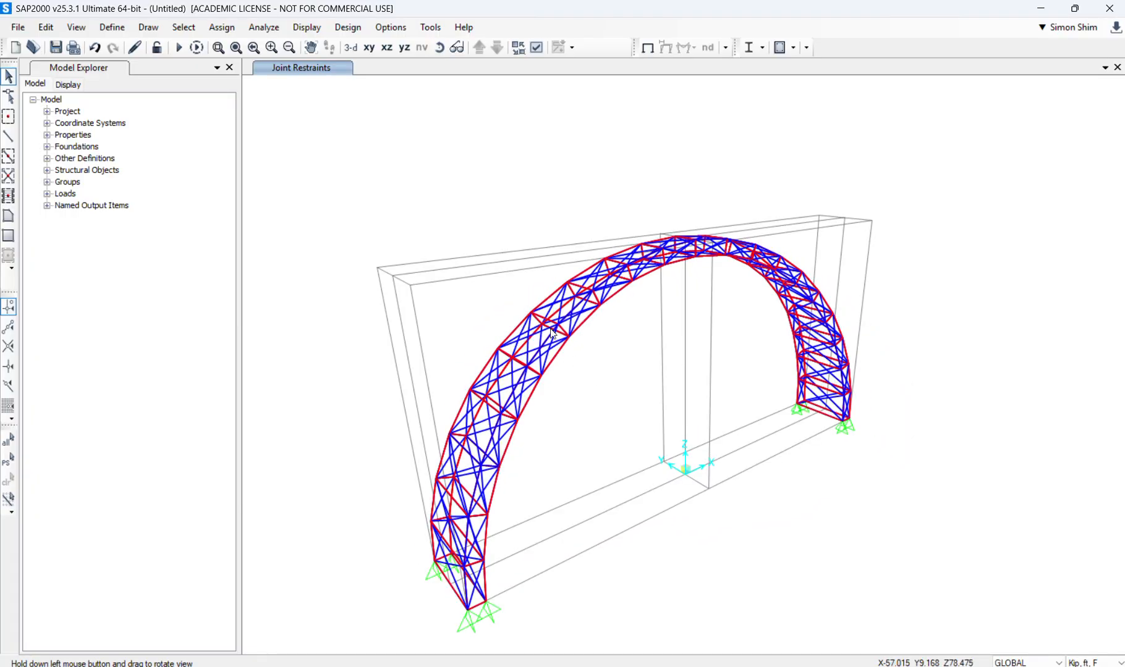
scroll(564, 303, "up", 3)
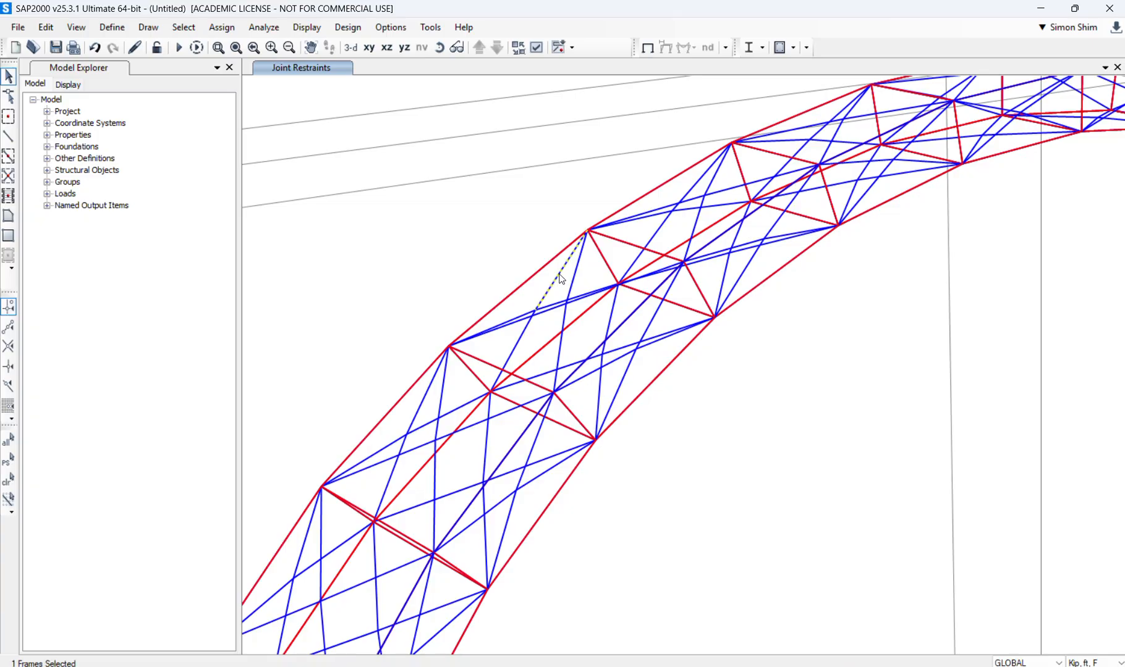
right_click(559, 278)
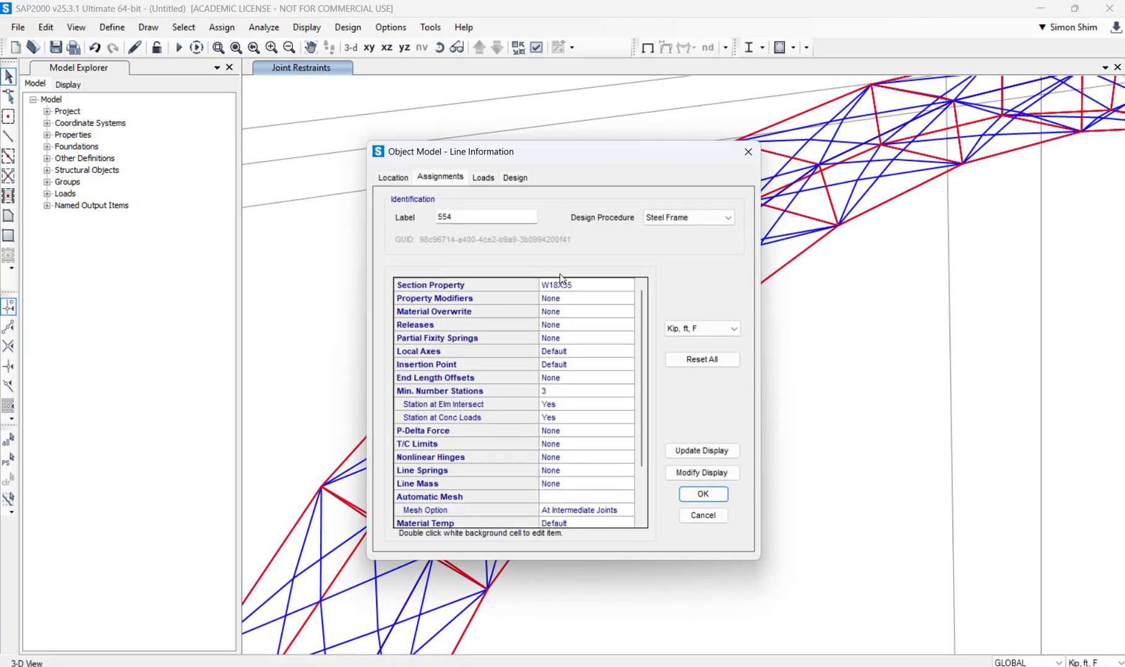
left_click(712, 518)
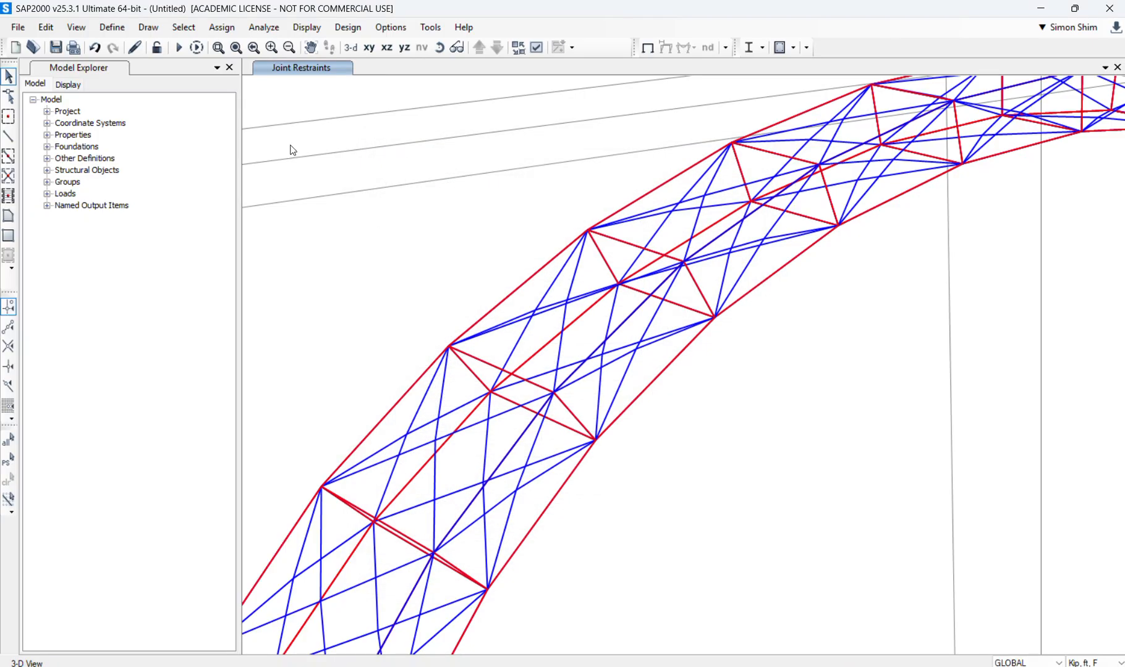
Select the entire arch and assign the P6 frame section to all its members
left_click(235, 47)
left_click_drag(381, 116, 1094, 618)
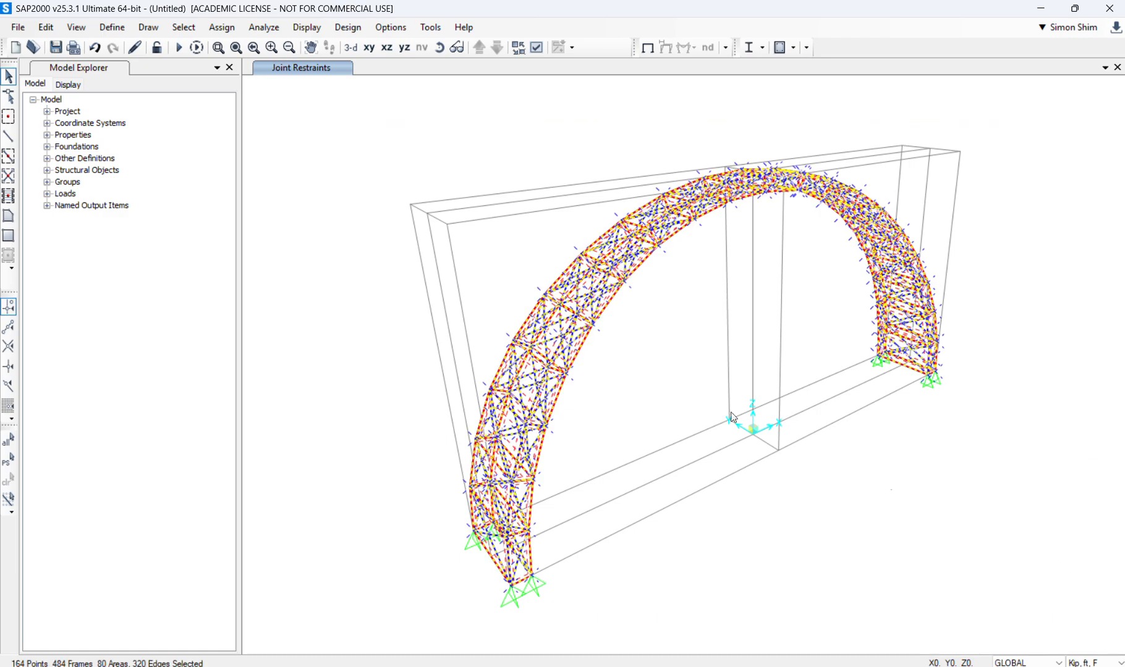
left_click(226, 28)
mouse_move(240, 71)
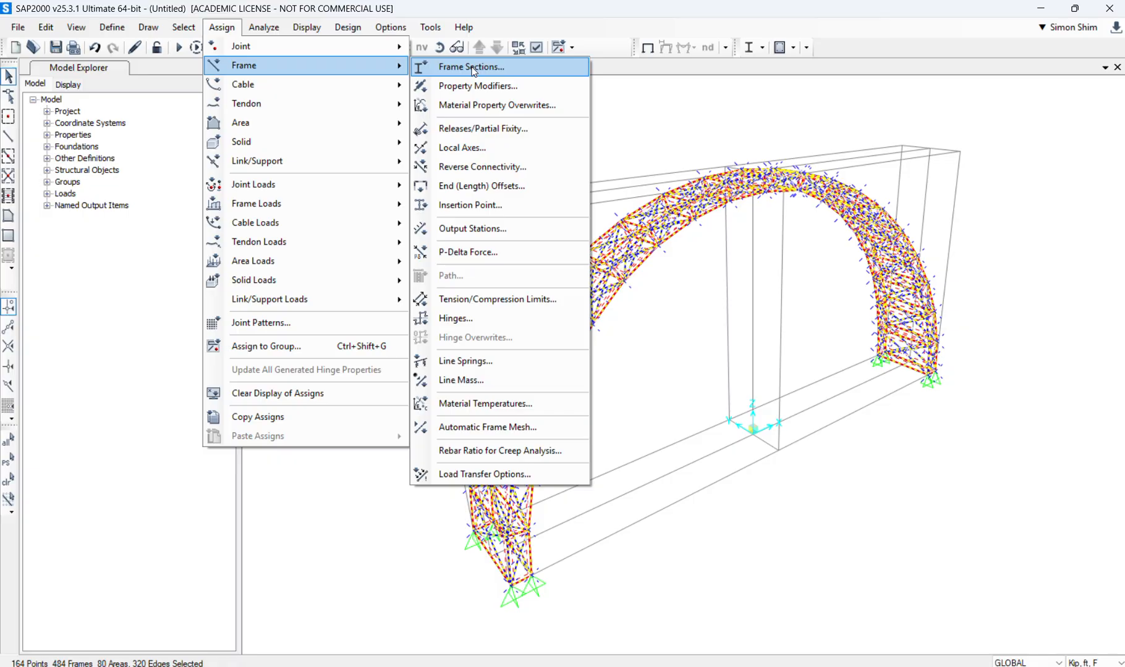
left_click(473, 67)
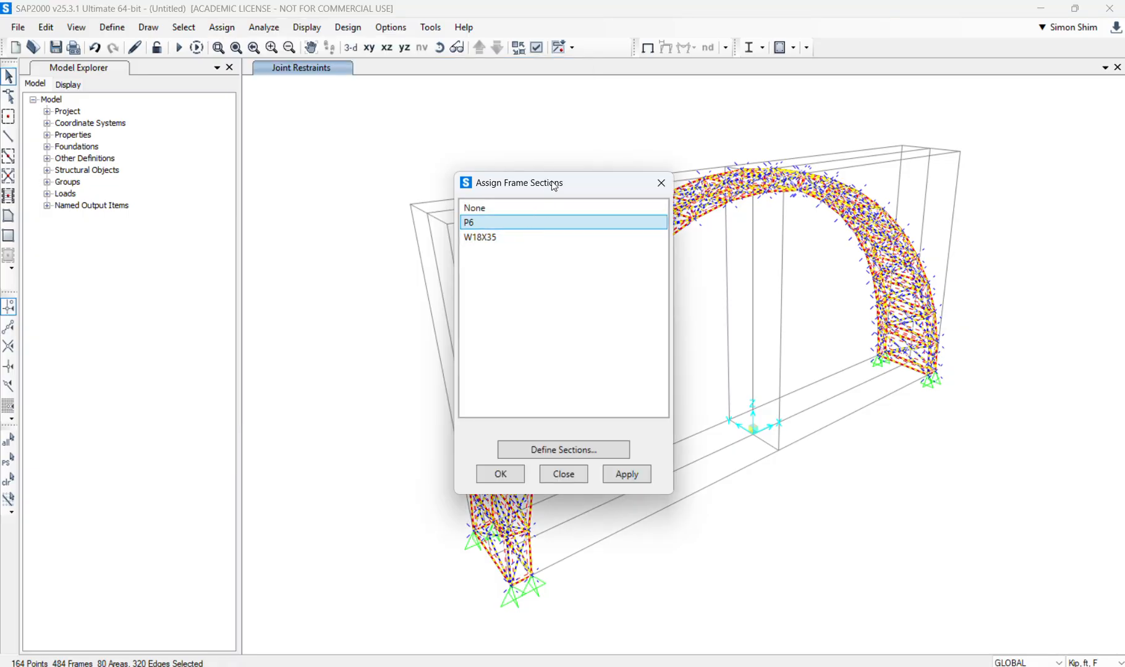
left_click_drag(558, 187, 301, 178)
left_click(372, 473)
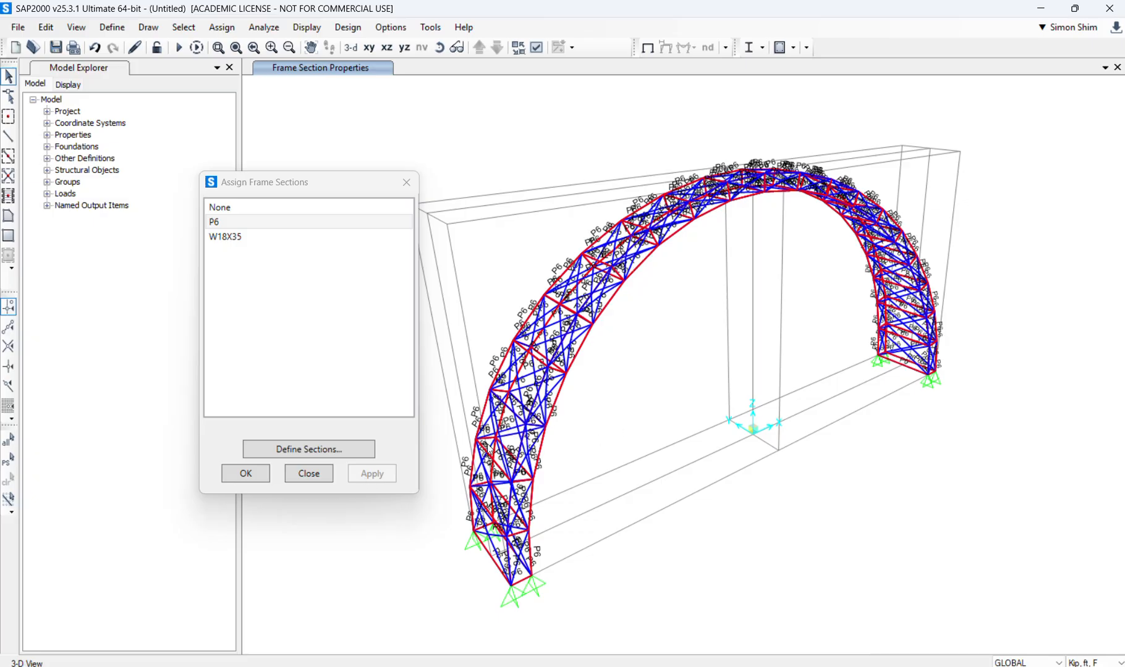
left_click(309, 474)
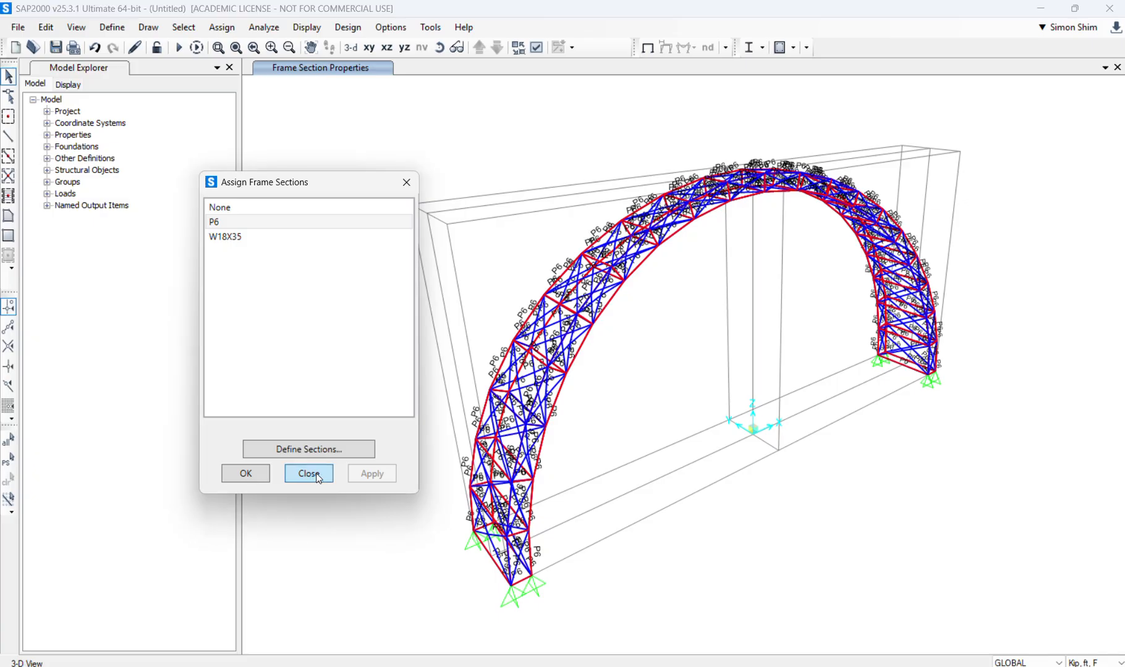
Select the entire arch and release Moment 22 (Minor) and Moment 33 (Major) at the start and end of all frames
left_click_drag(397, 102, 1106, 627)
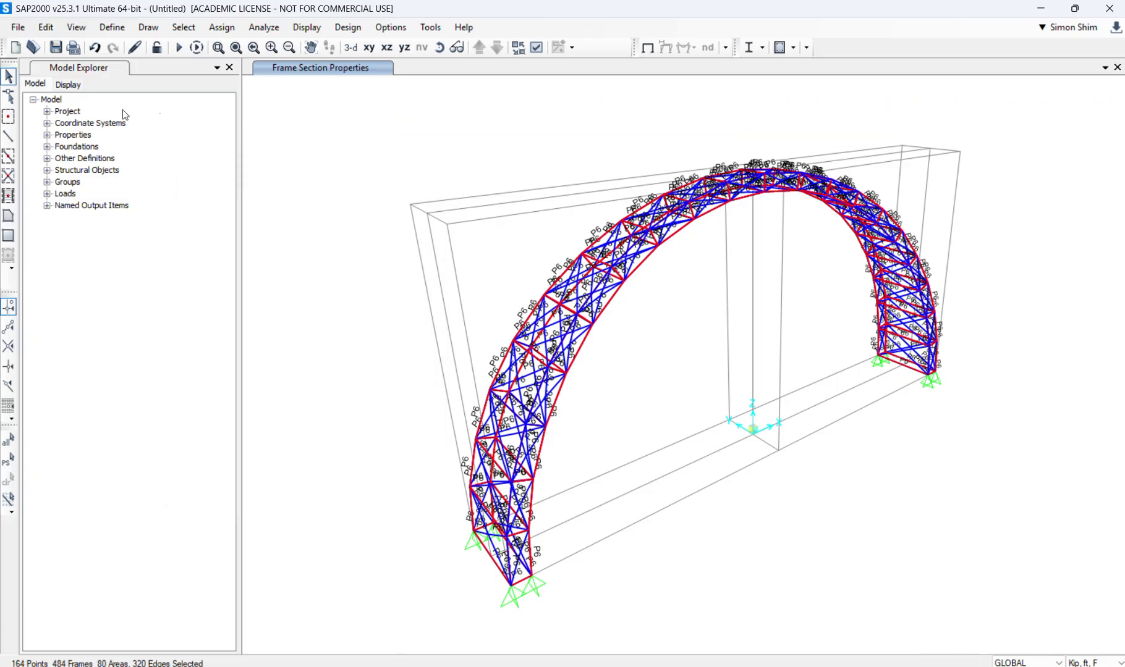
left_click(221, 27)
mouse_move(258, 74)
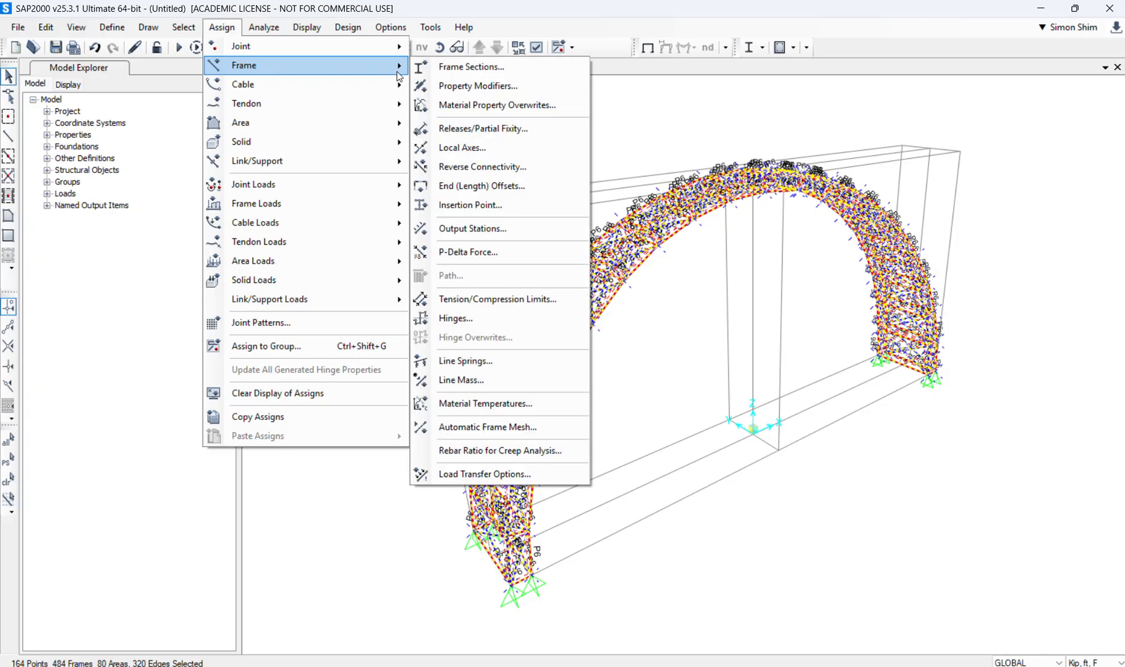
left_click(495, 130)
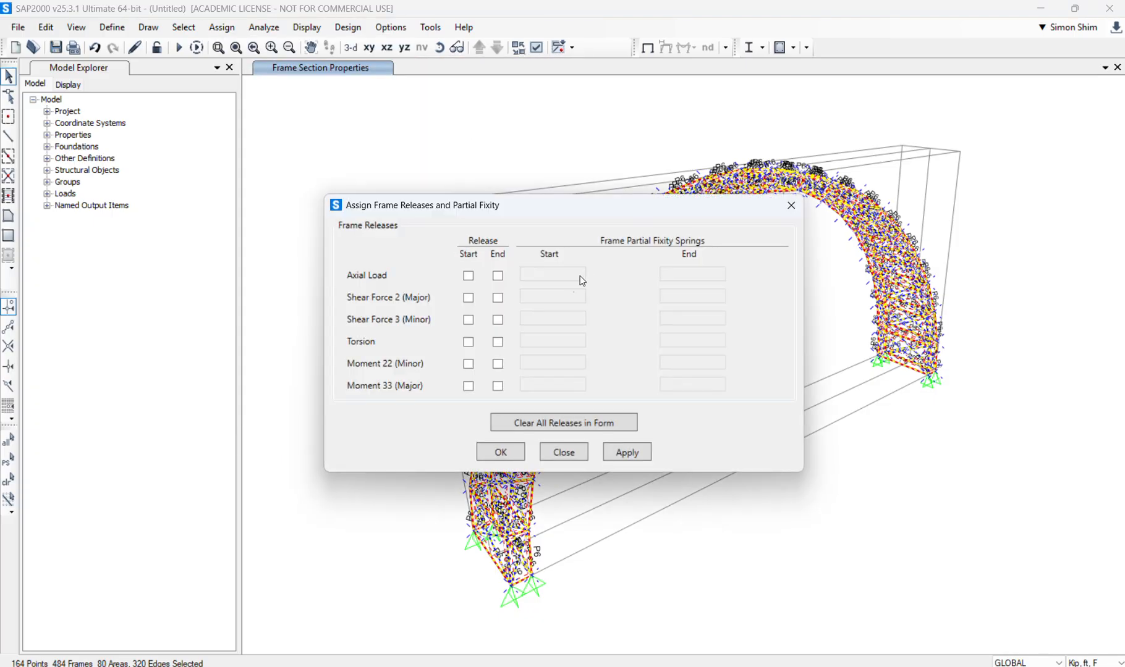
left_click(468, 385)
left_click(497, 385)
left_click(498, 363)
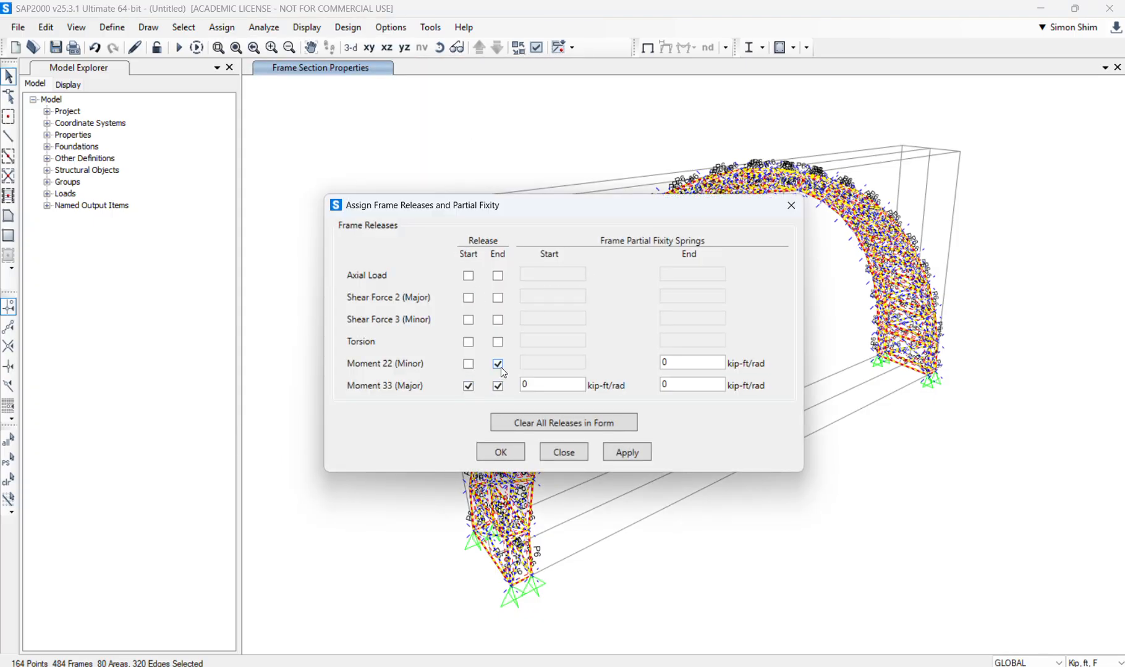
left_click(468, 365)
left_click(501, 450)
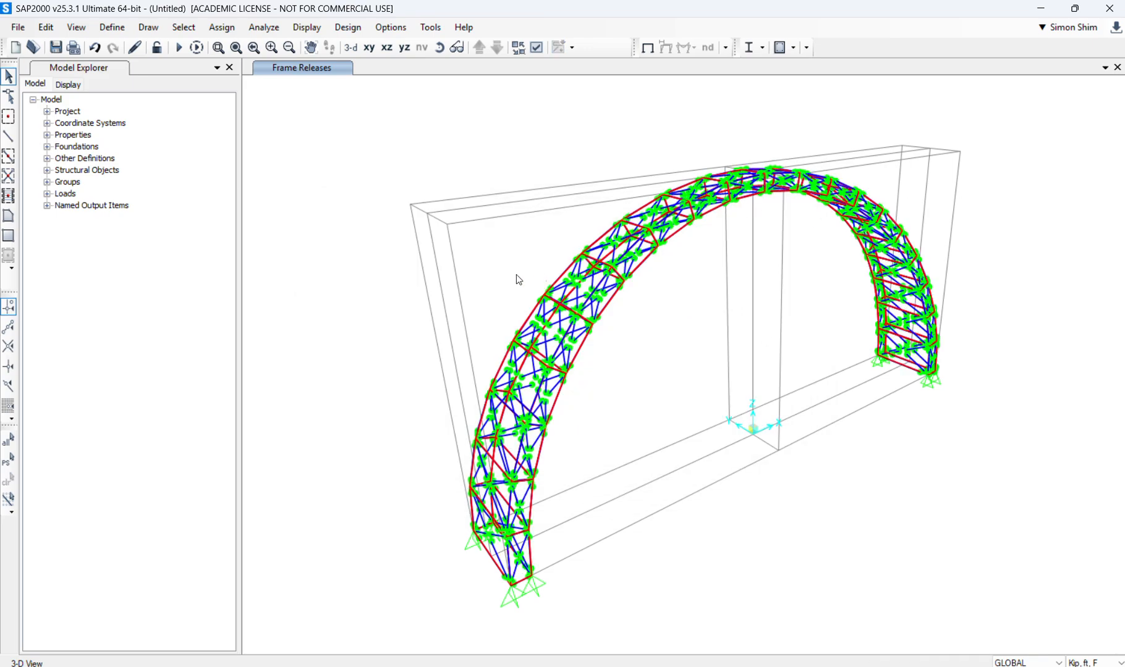
Review the defined load patterns and their self-weight multiplier, keeping them as they are
left_click(112, 27)
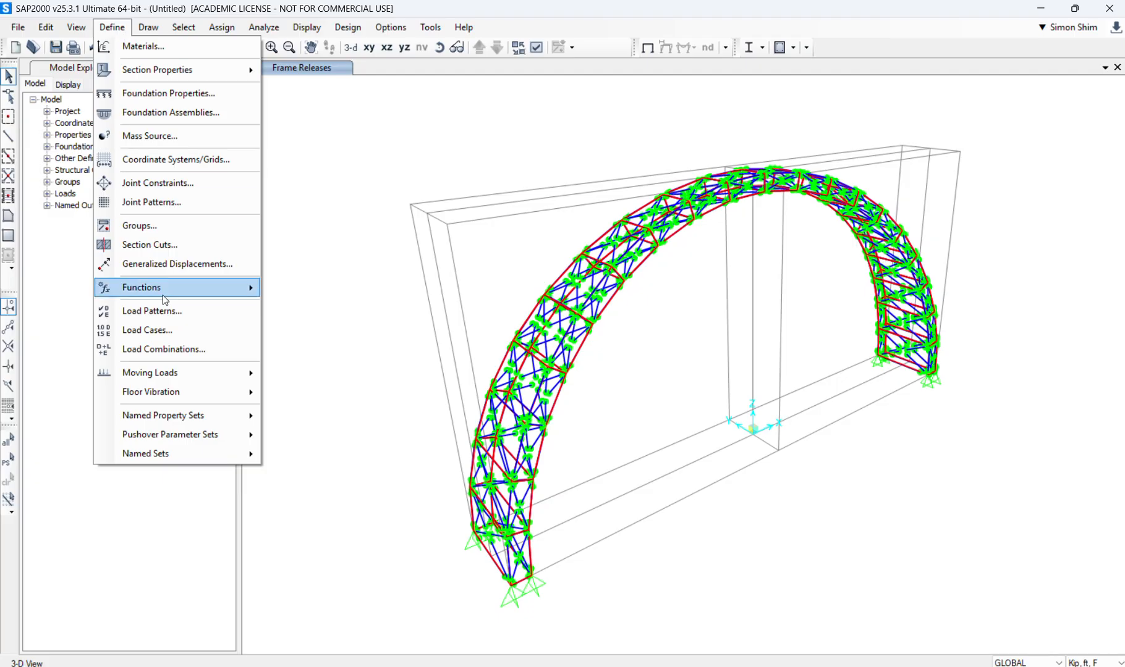
left_click(169, 311)
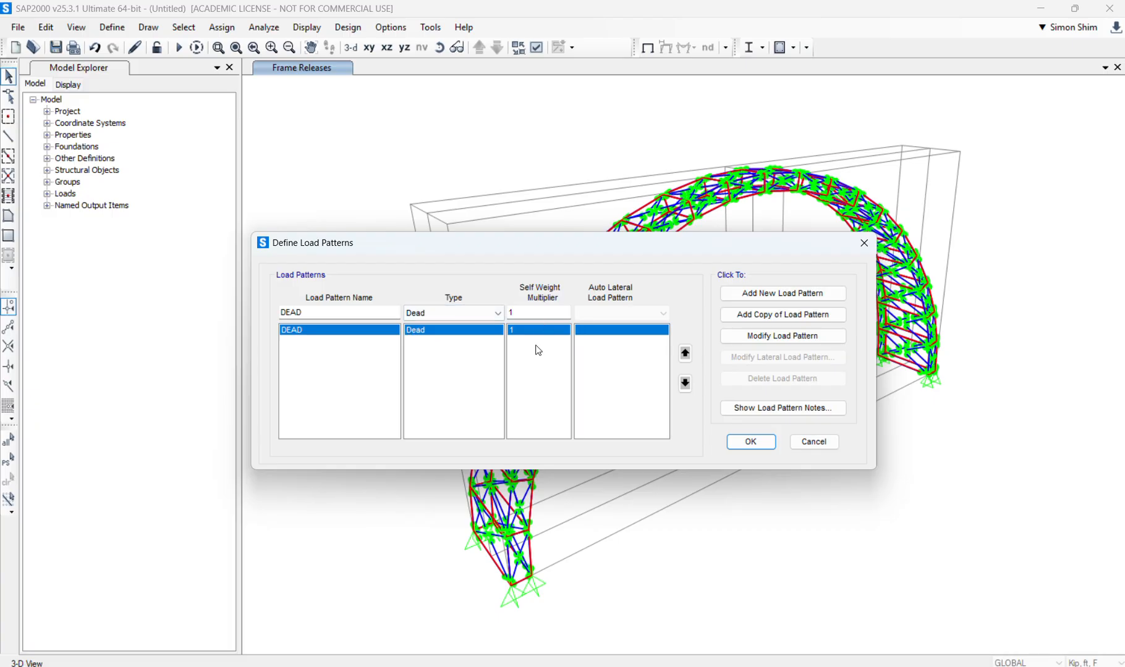
left_click(762, 443)
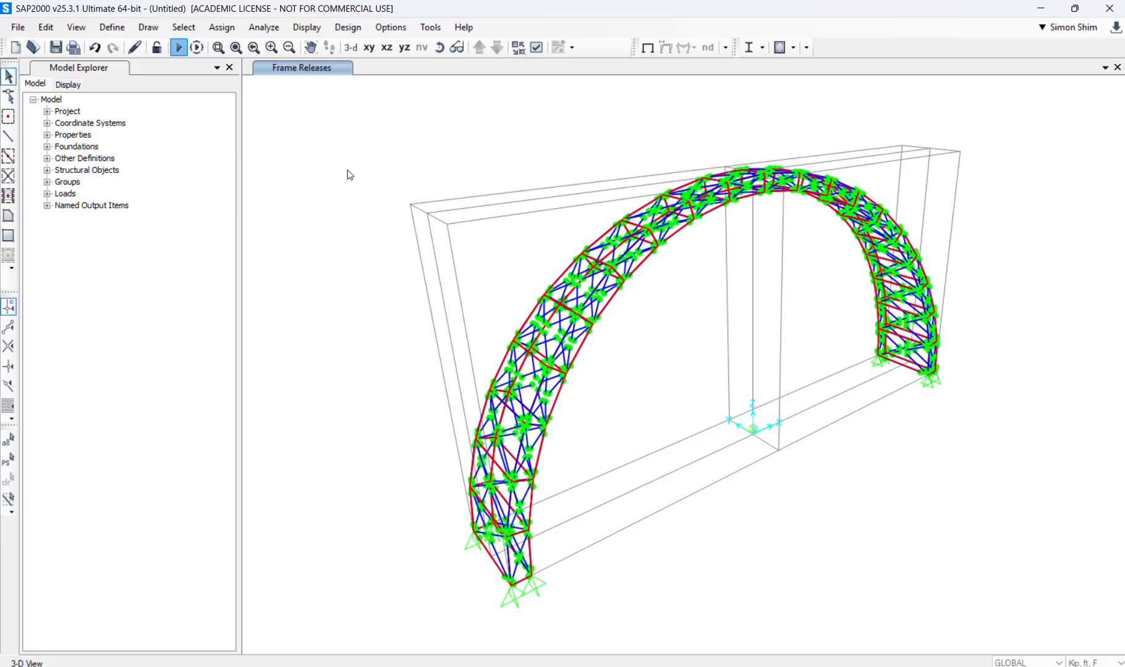
Run the analysis, saving the model as Examp 2 in the RHINO_GH folder
left_click(756, 453)
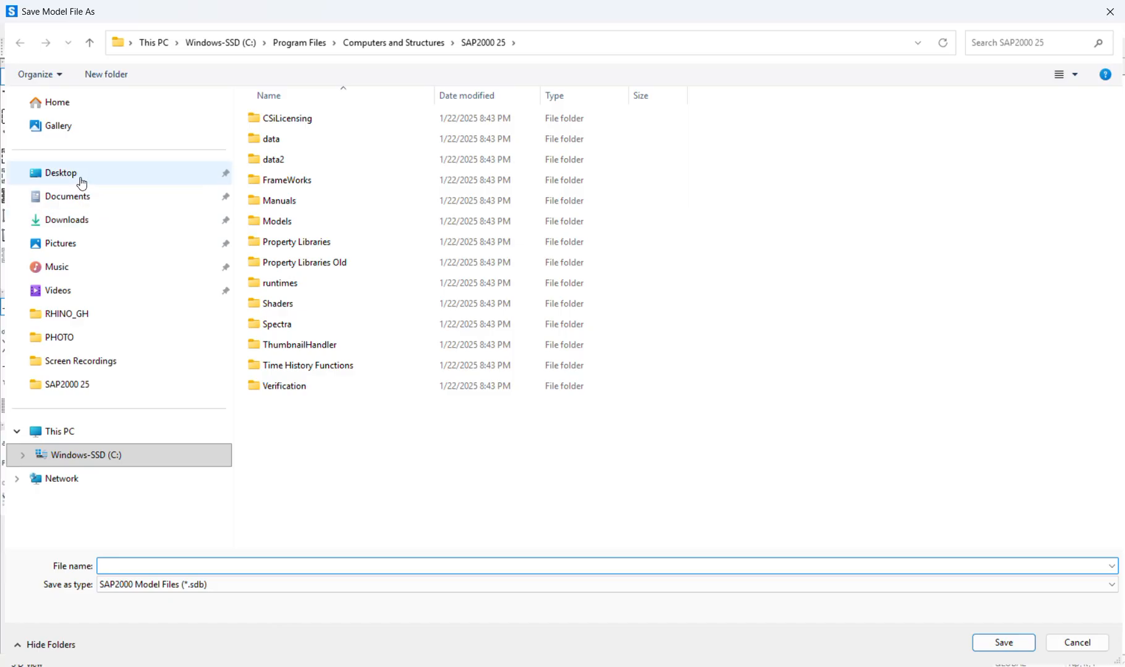
left_click(84, 316)
left_click(294, 566)
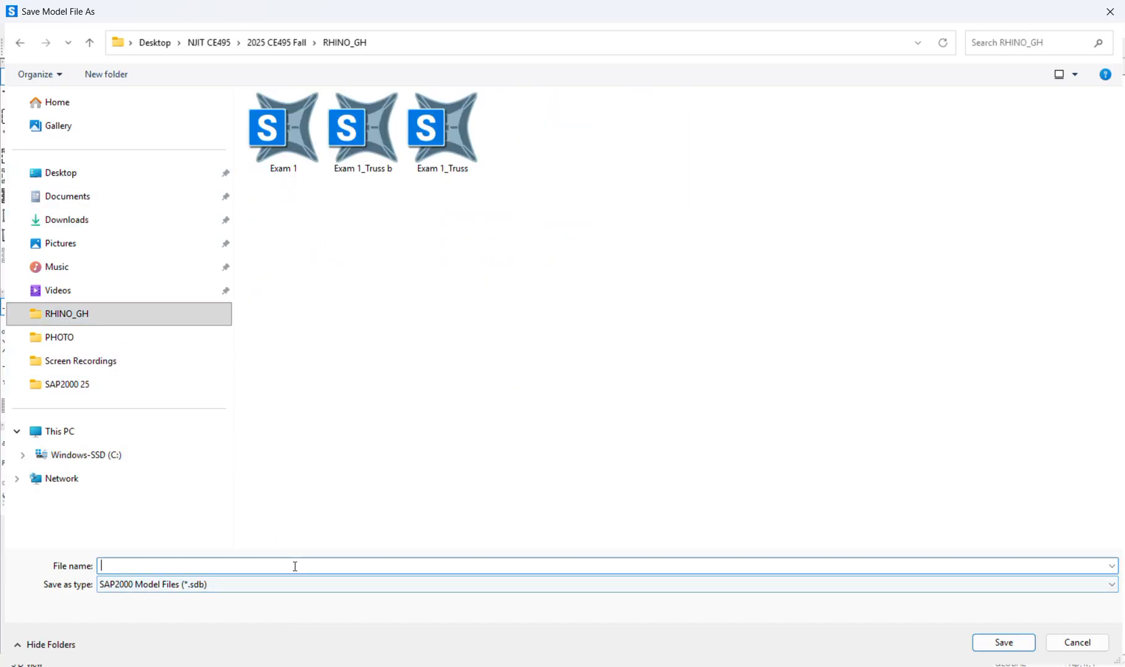
type("Examp 2")
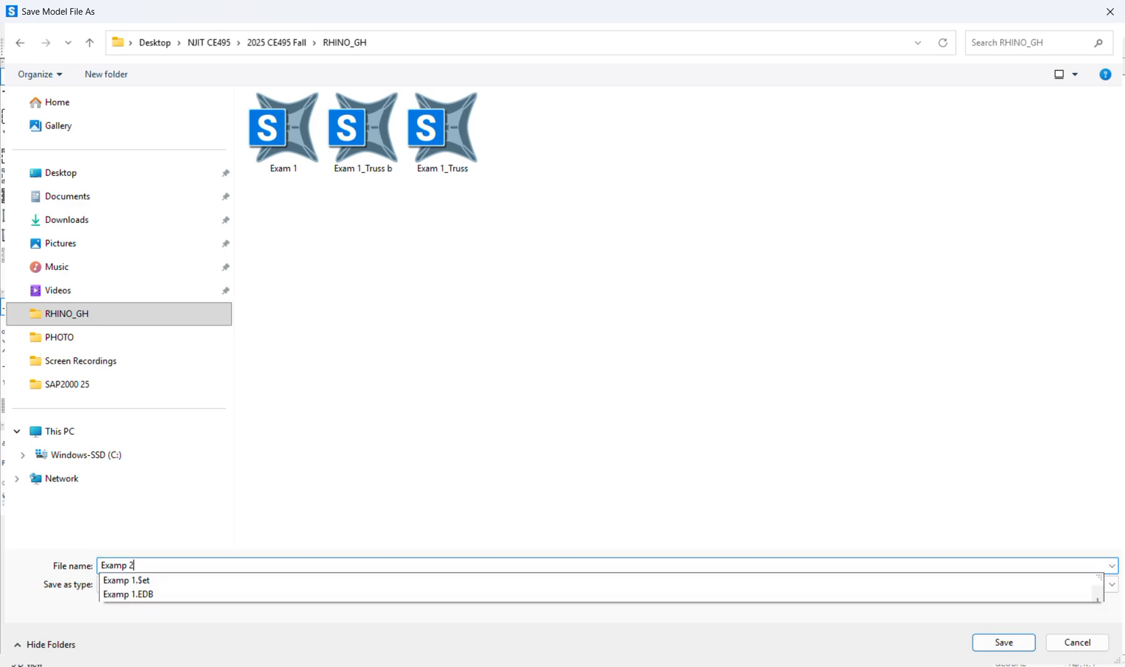
key("Return")
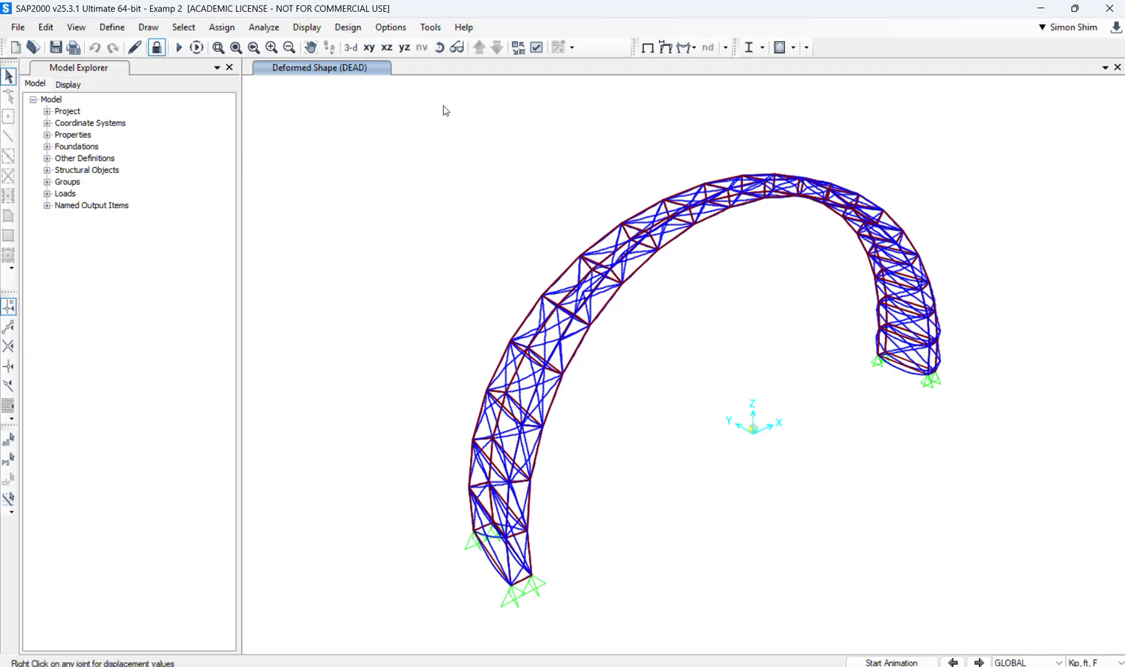
Show the wire shadow of the undeformed arch on the DEAD deformed shape
left_click(438, 48)
left_click_drag(796, 492, 711, 459)
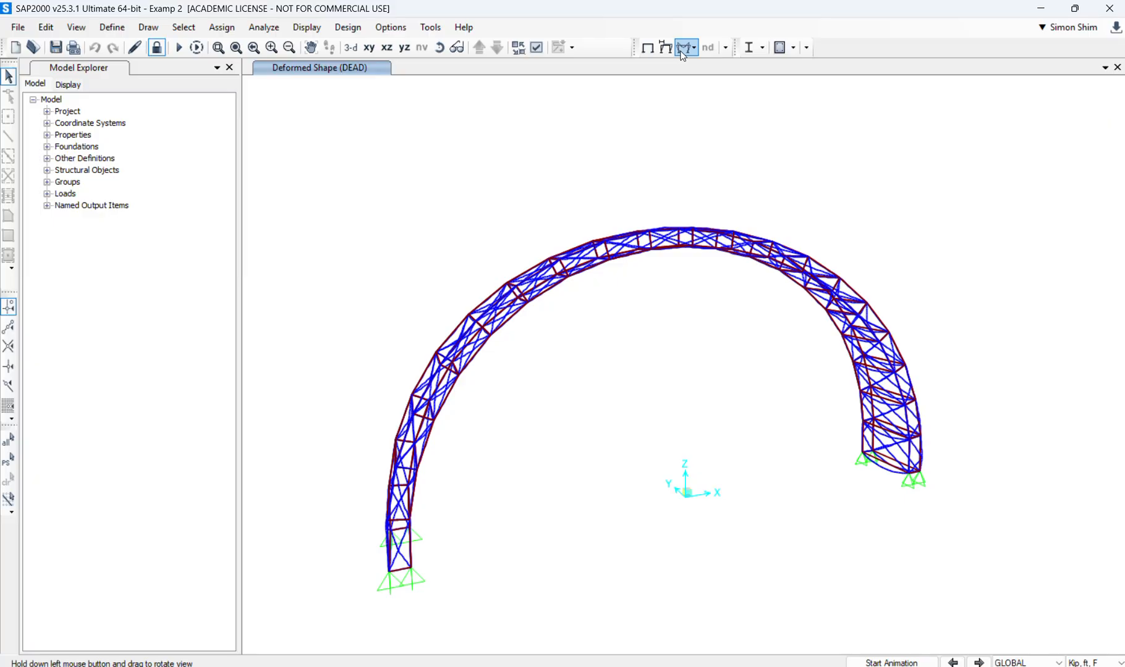
left_click(386, 48)
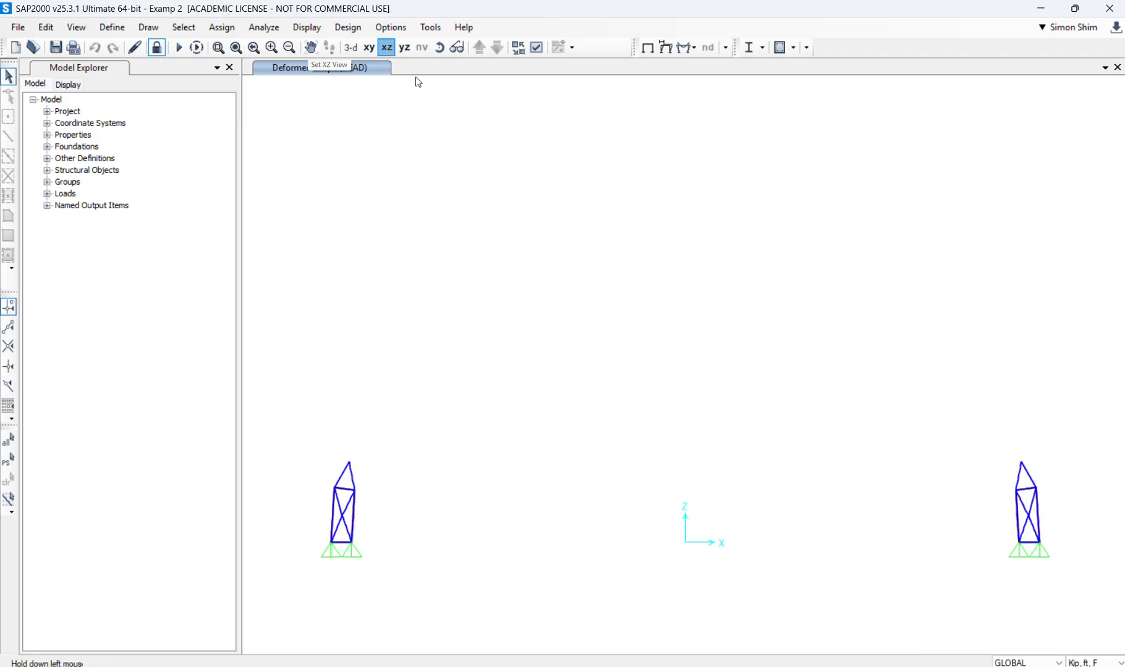
left_click(403, 48)
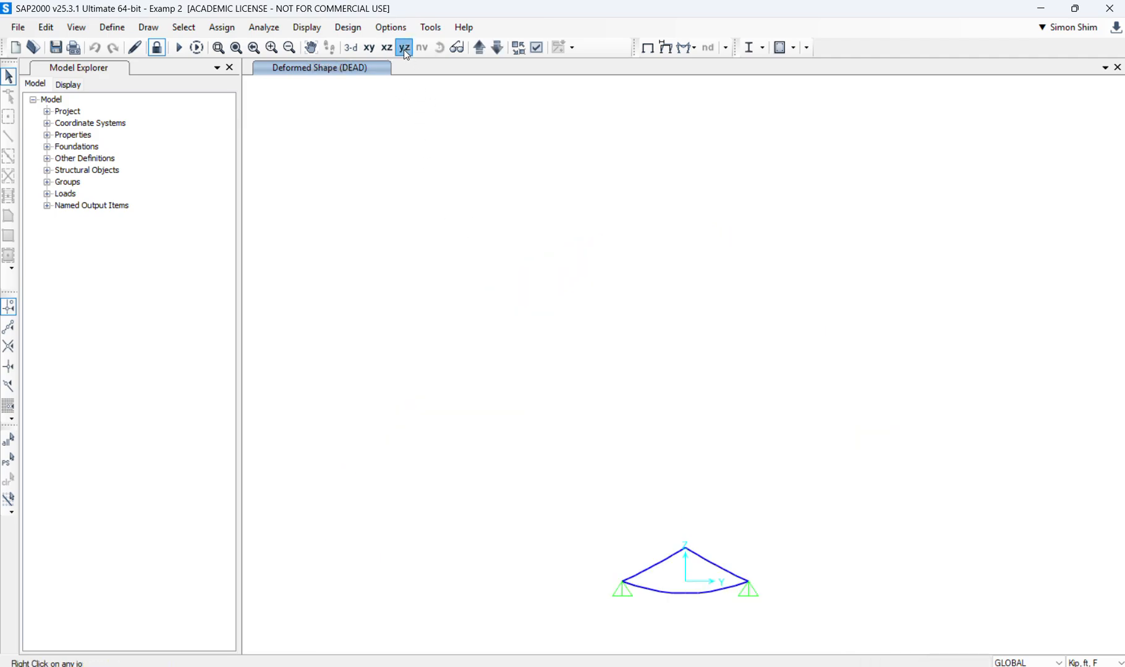
left_click(356, 51)
left_click(666, 49)
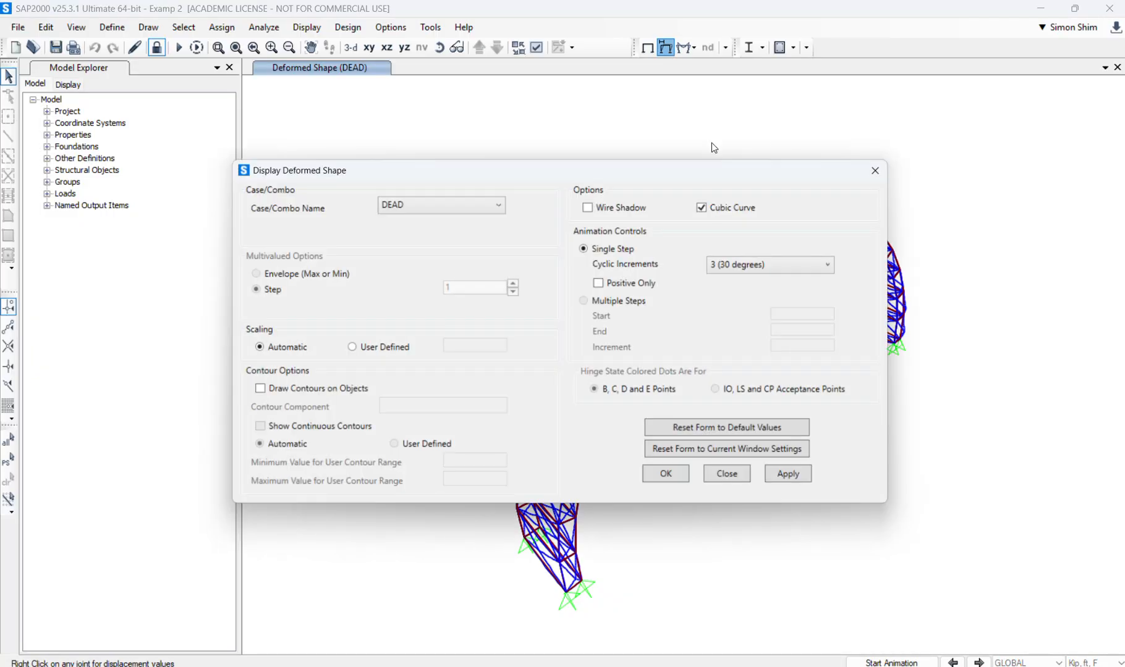
left_click(585, 209)
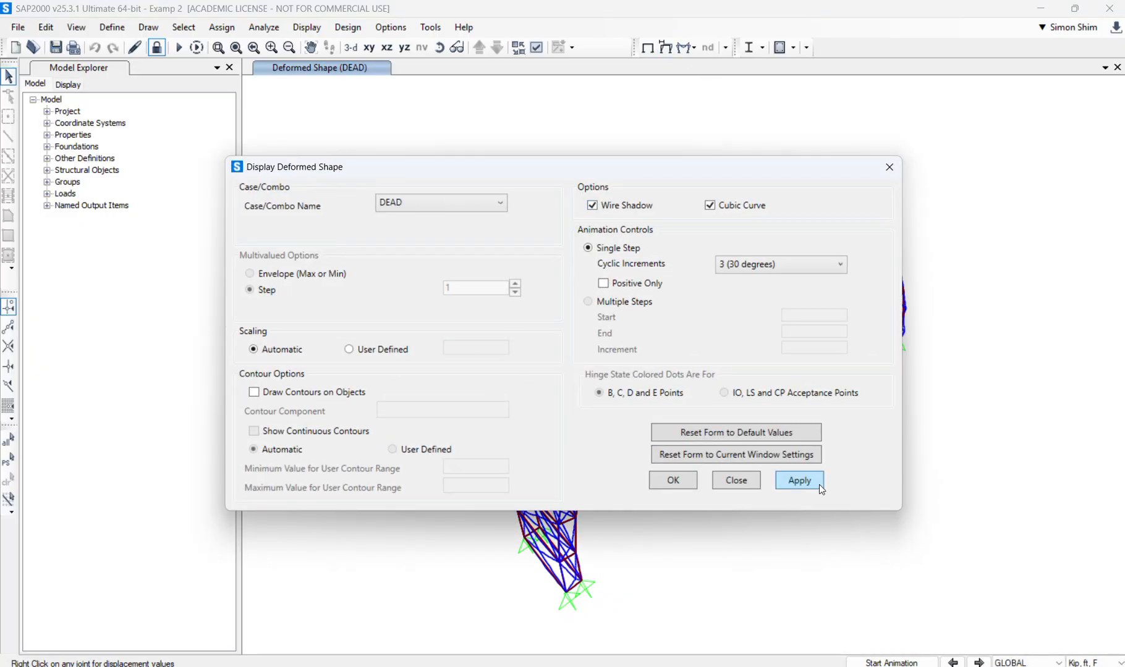
left_click(799, 481)
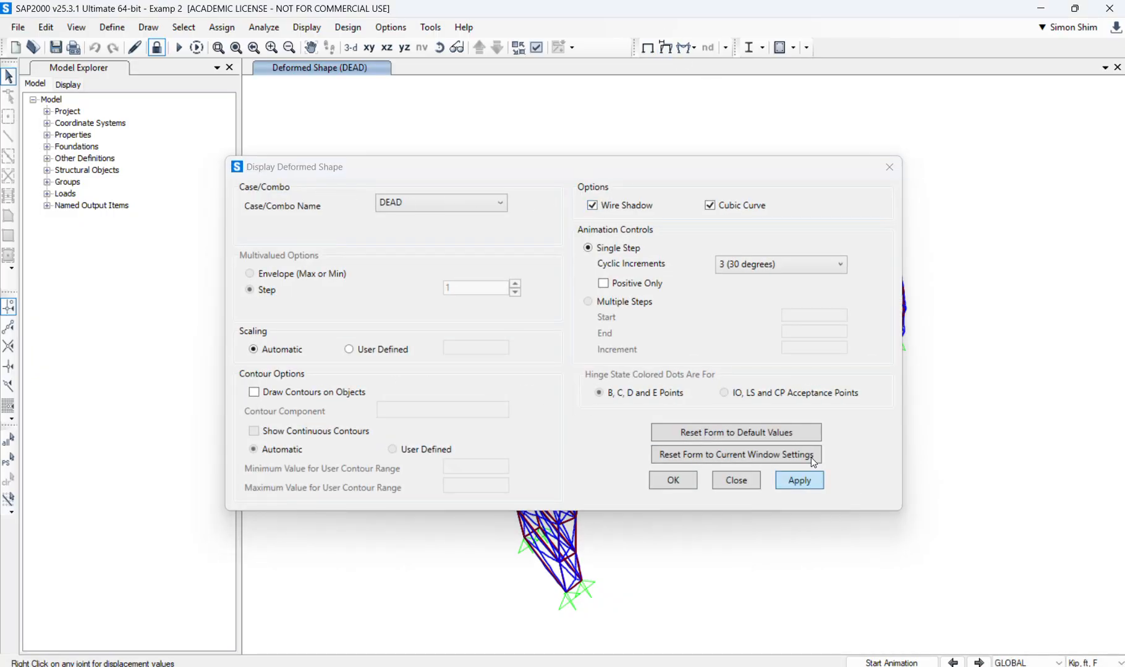
Draw continuous contours of the Uz displacement component on the objects of the DEAD deformed shape
left_click(270, 397)
left_click(413, 409)
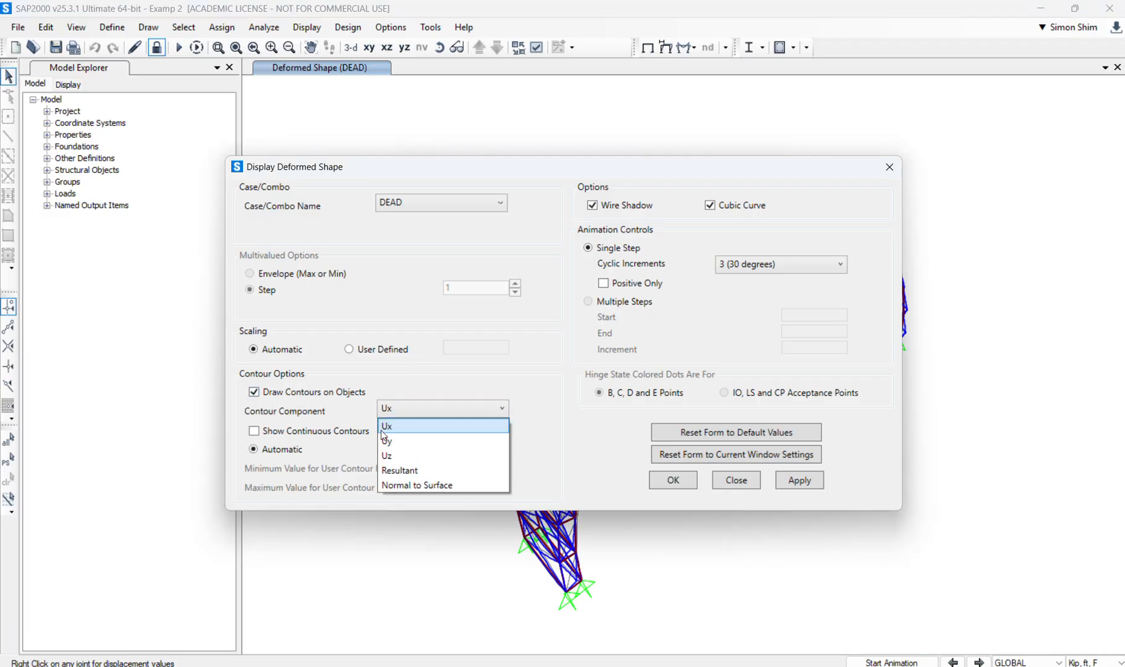
left_click(416, 456)
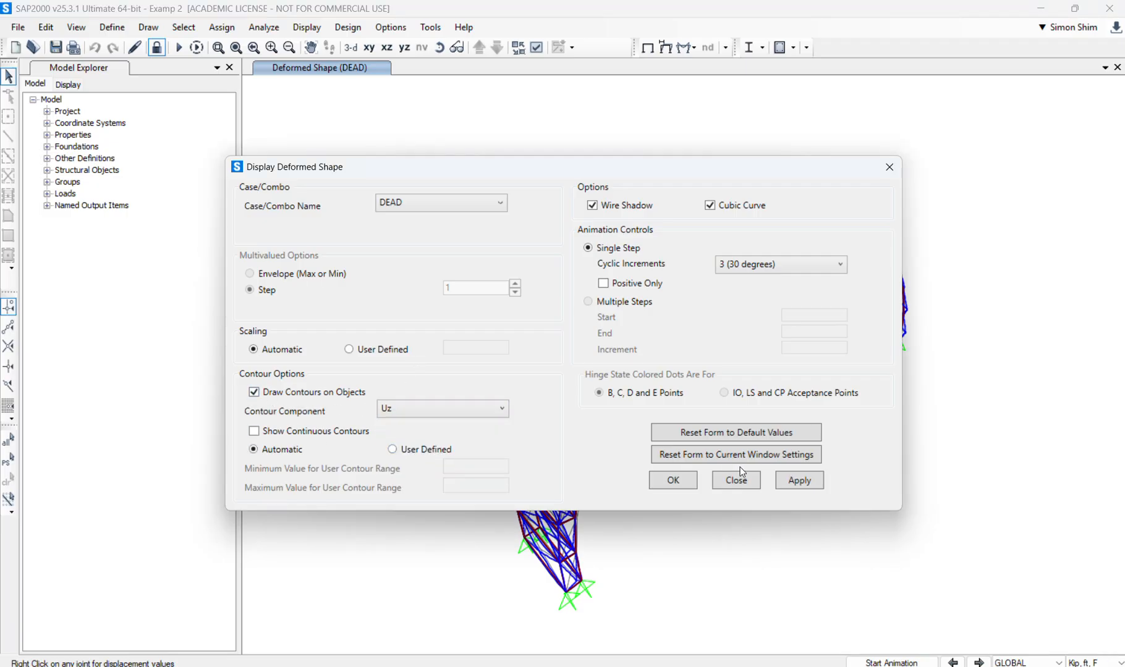
left_click(297, 431)
left_click(798, 481)
left_click_drag(746, 174, 314, 128)
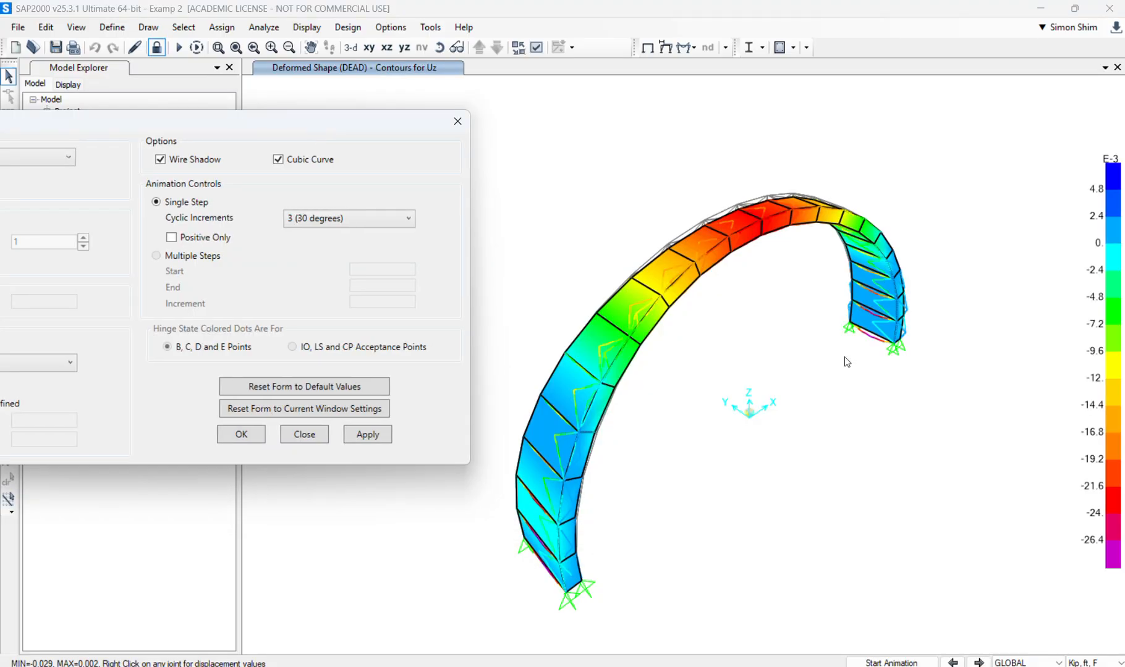
left_click(440, 70)
left_click_drag(919, 569, 820, 504)
left_click(303, 434)
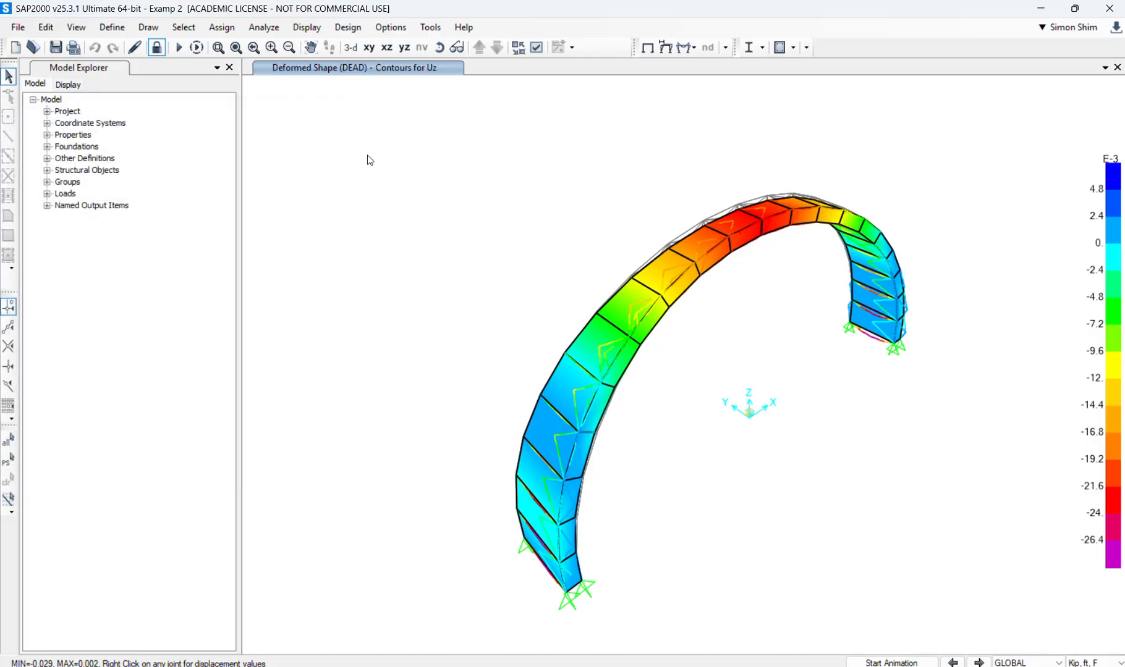
Play the animation of the arch's DEAD deformed shape with its Uz contours, and stop it after watching
left_click(439, 47)
left_click_drag(920, 445, 749, 421)
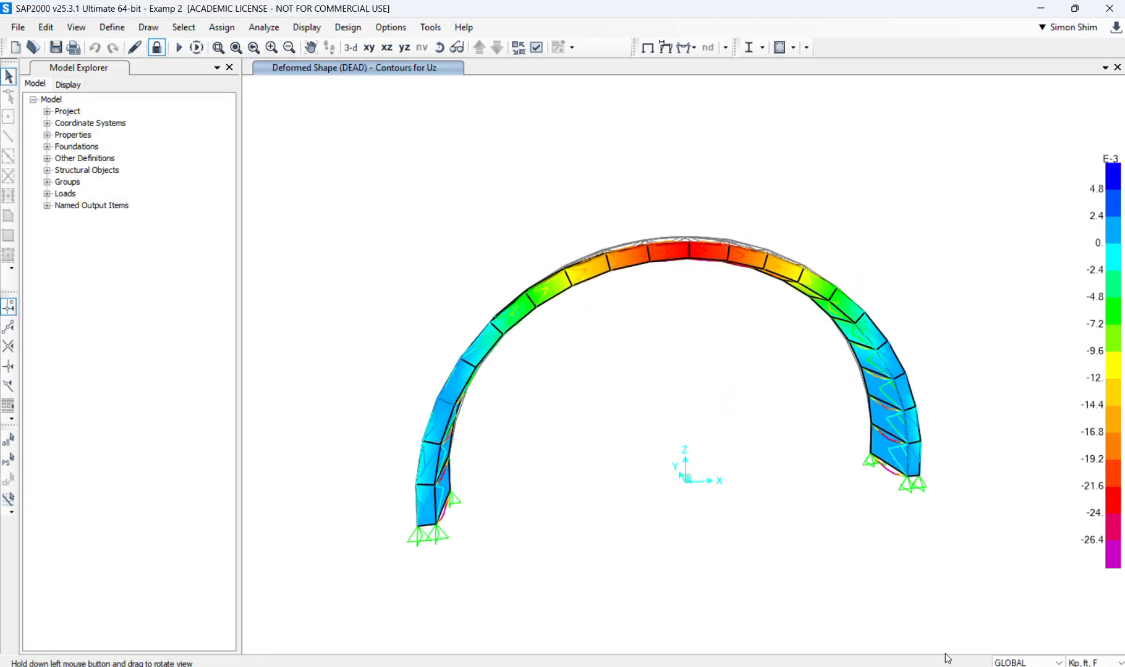
left_click(662, 48)
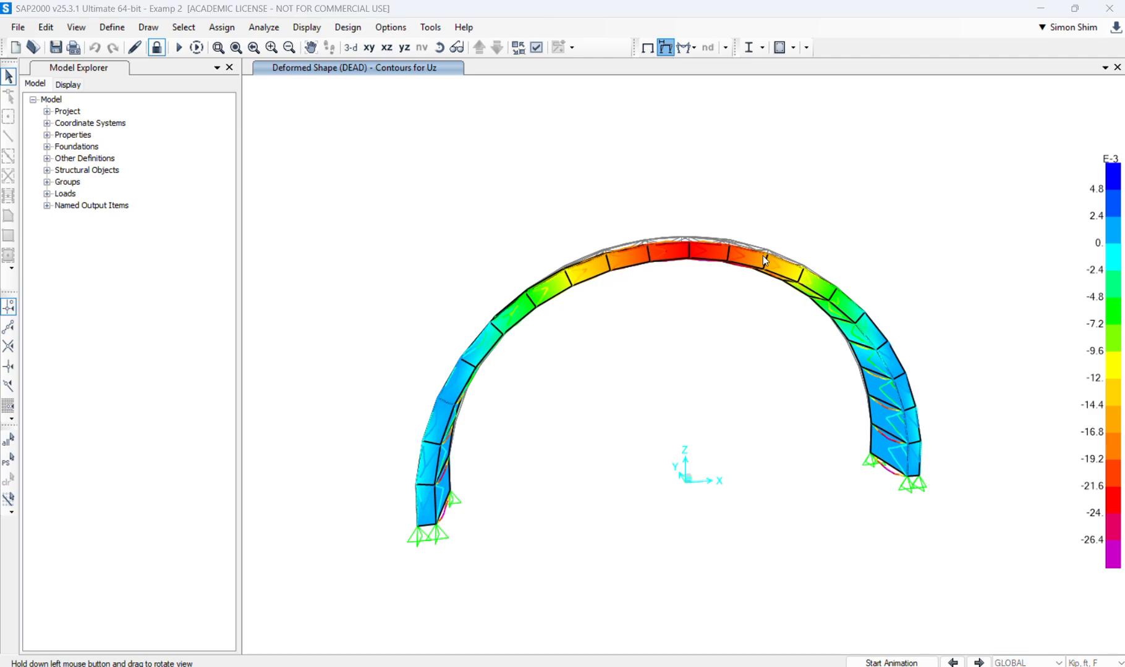
left_click(736, 480)
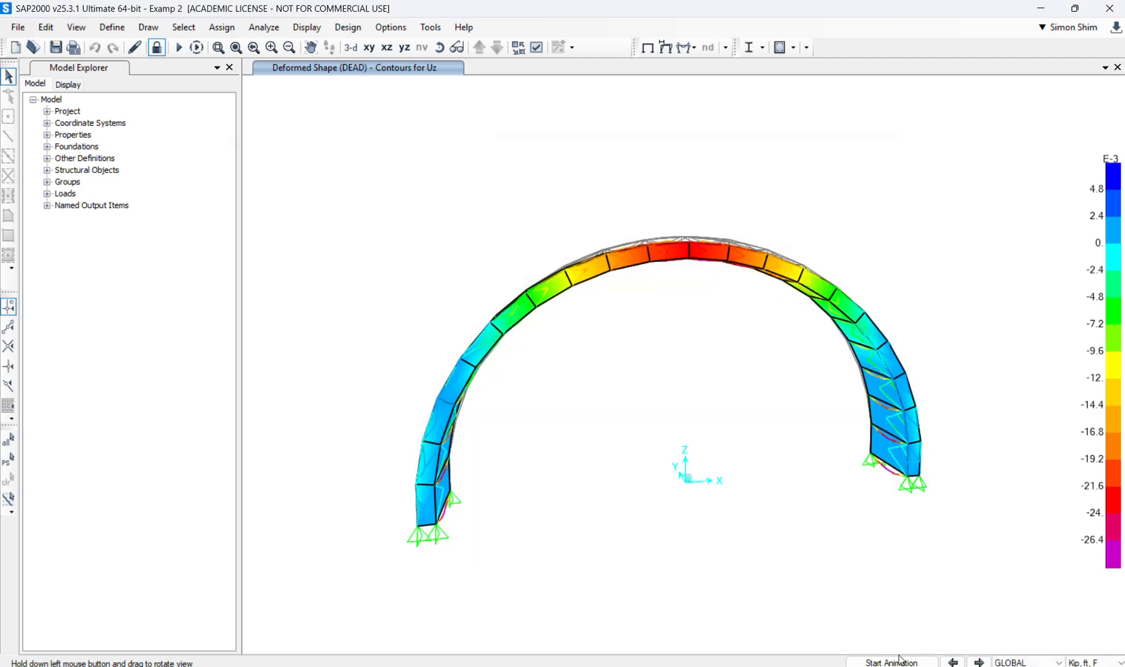
left_click(903, 663)
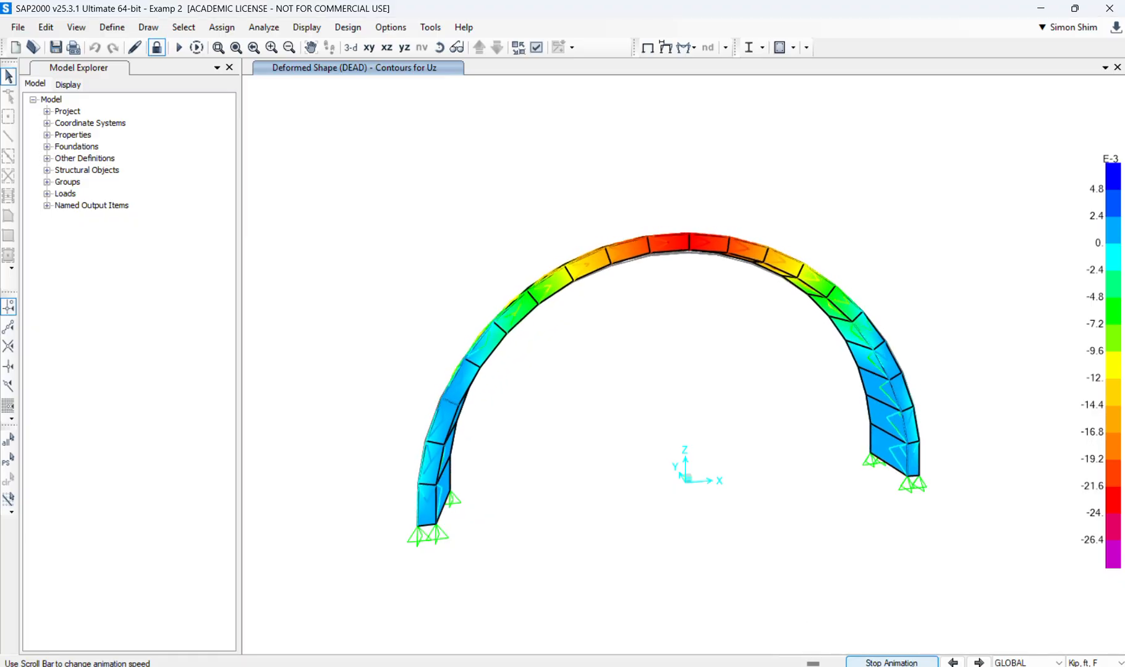
left_click(892, 663)
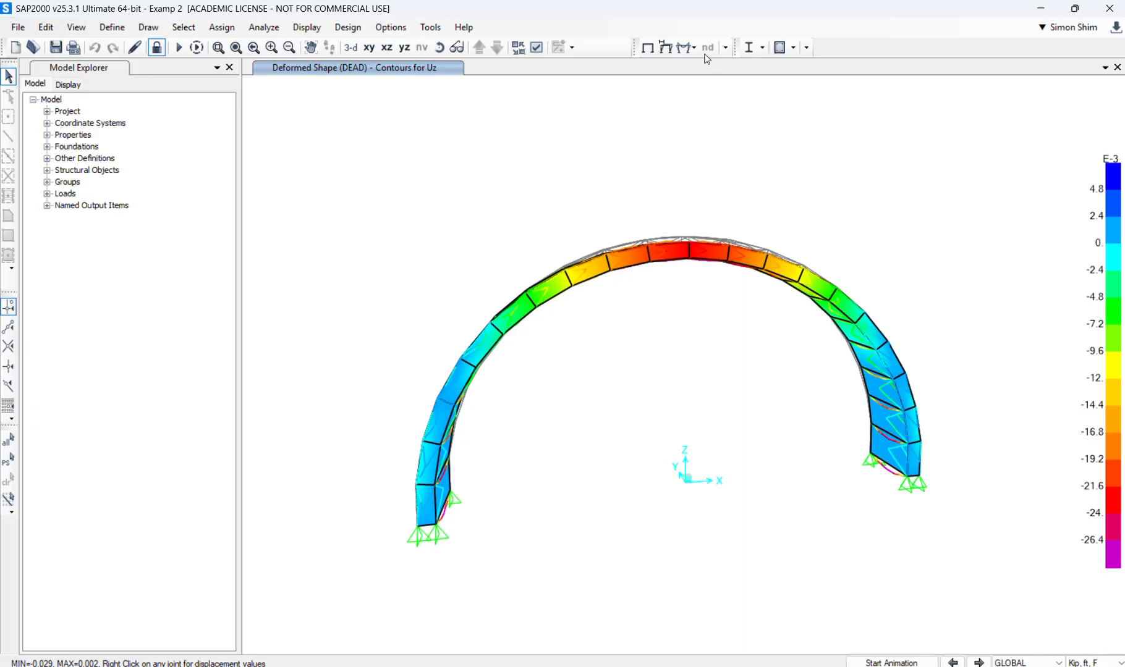
Display the axial force diagram of the frames for the DEAD case as a filled diagram
left_click(686, 47)
left_click(720, 96)
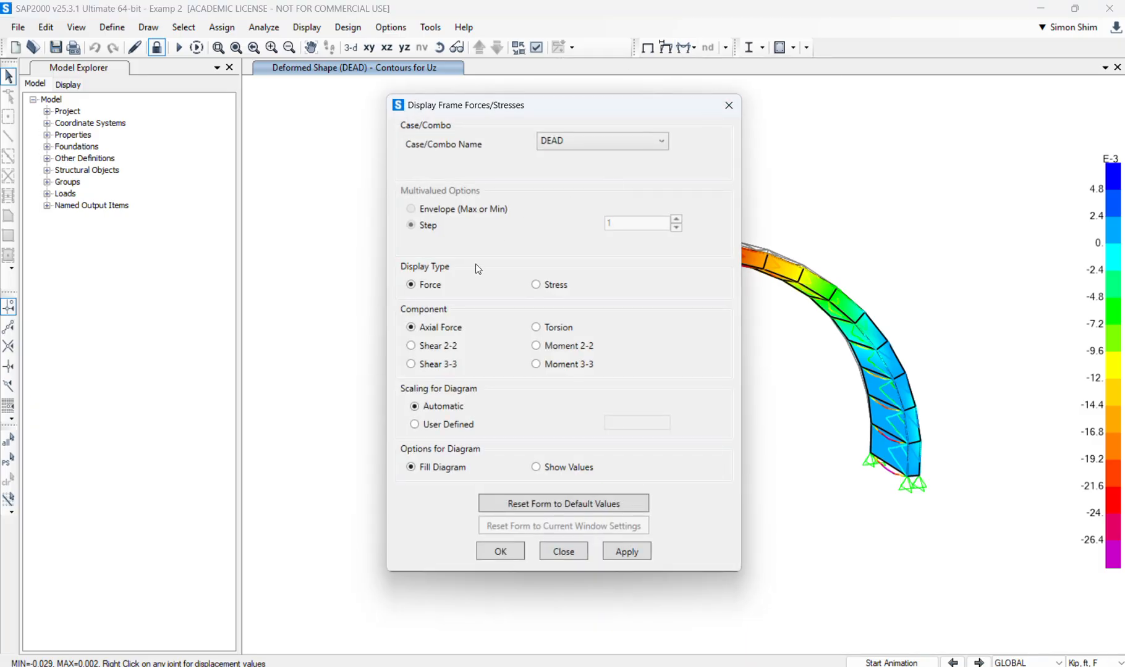
left_click_drag(580, 117, 304, 111)
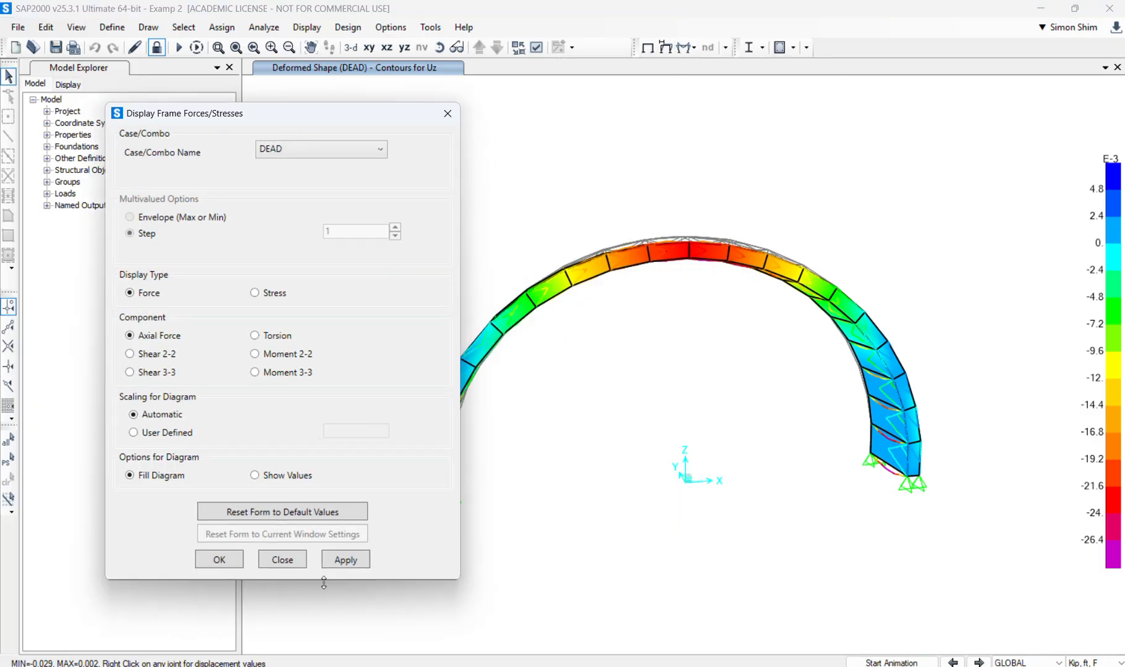
left_click(348, 561)
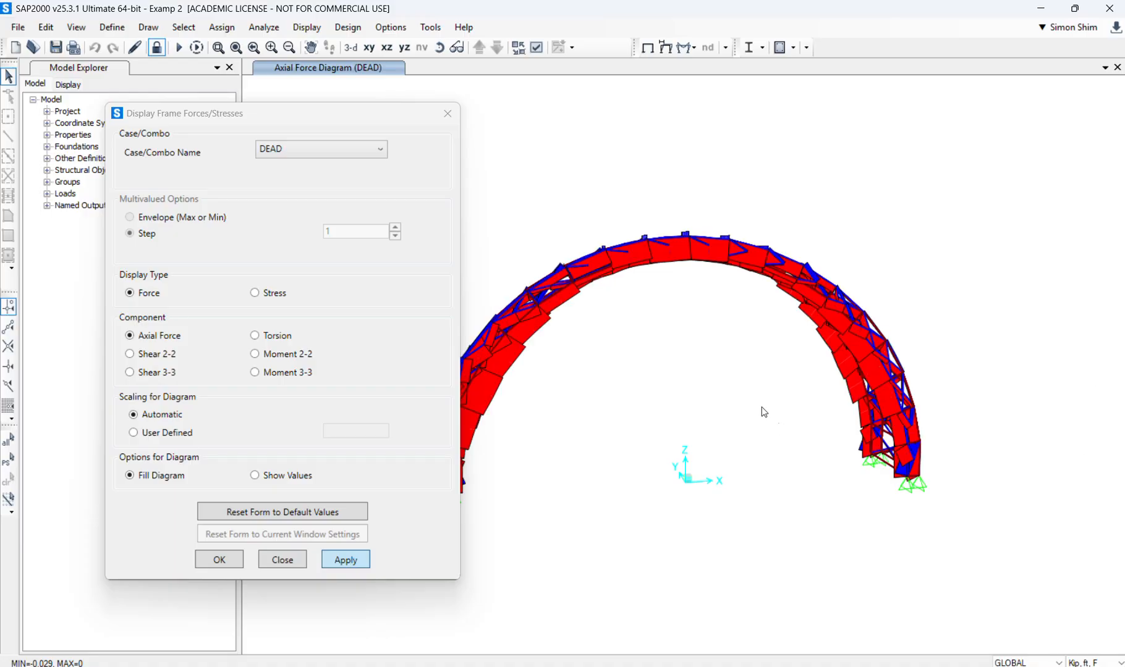
Try a user-defined scale of 0.5 for the axial force diagram, and reduce it to 0.25
left_click(169, 433)
key("Tab")
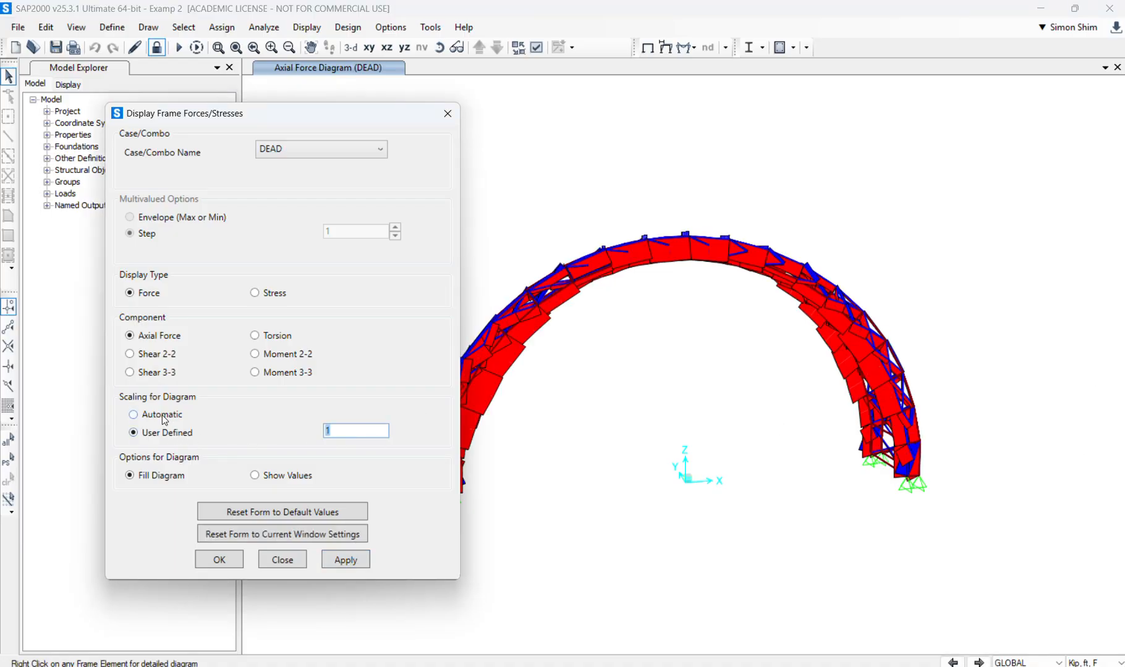
left_click(347, 561)
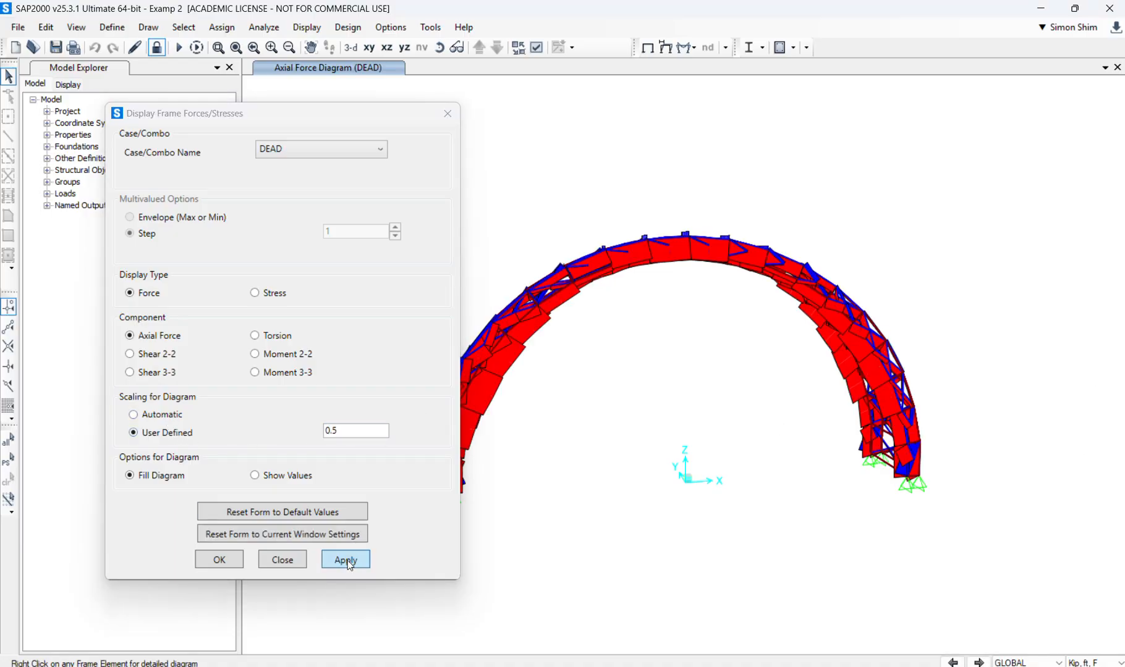
double_click(352, 431)
key("BackSpace")
type(".25")
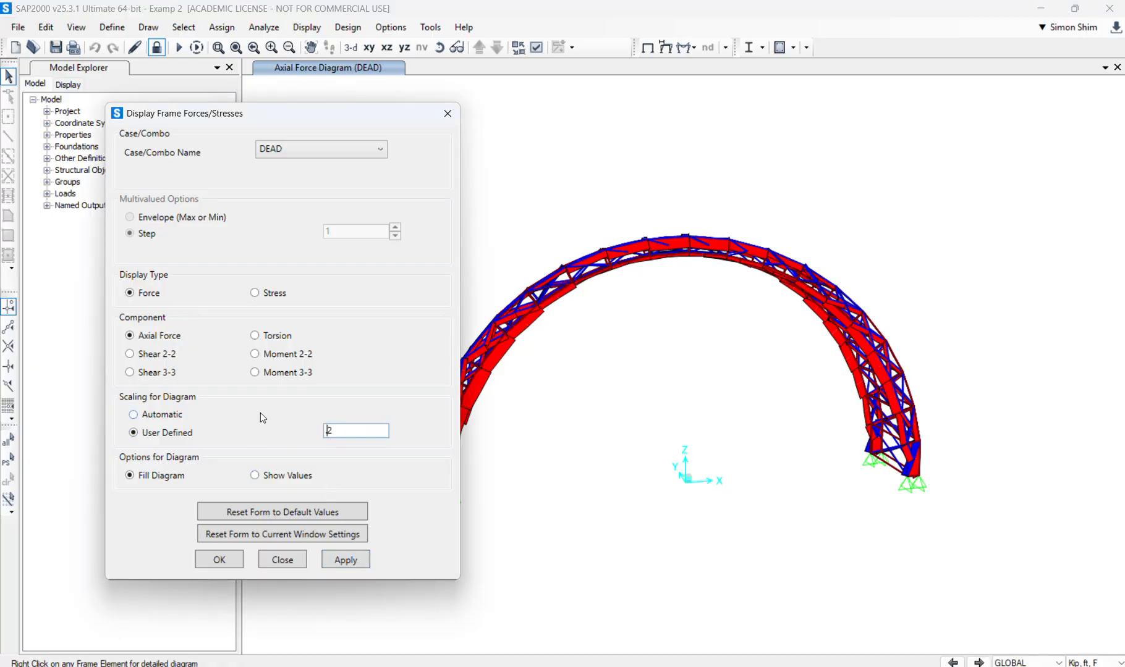
left_click(354, 563)
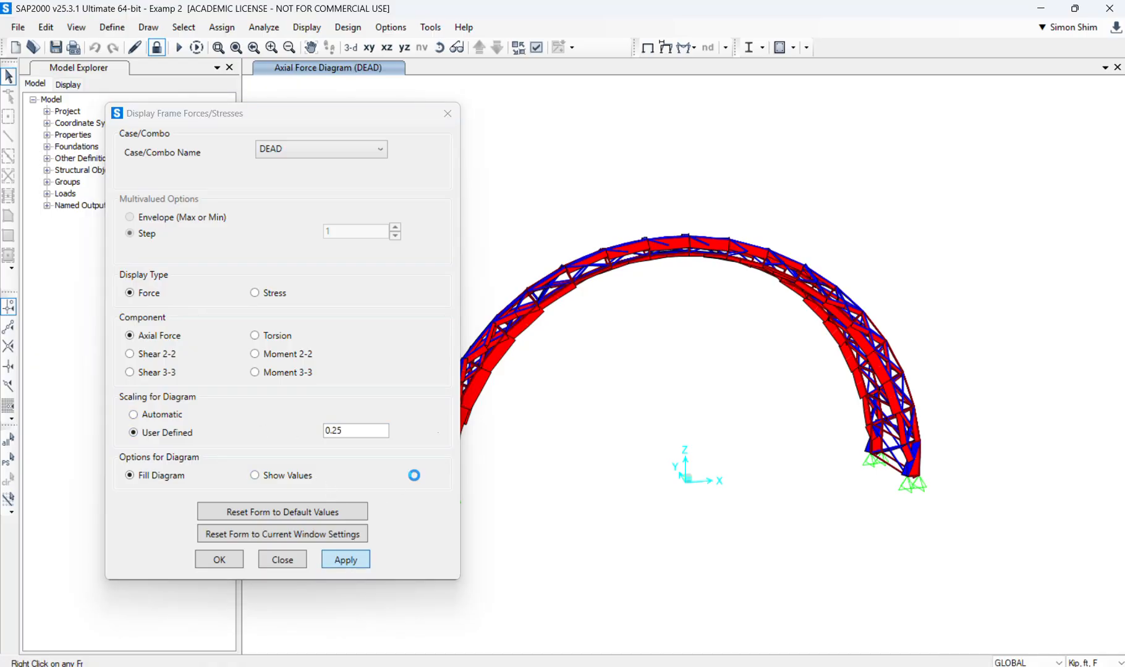
left_click(282, 559)
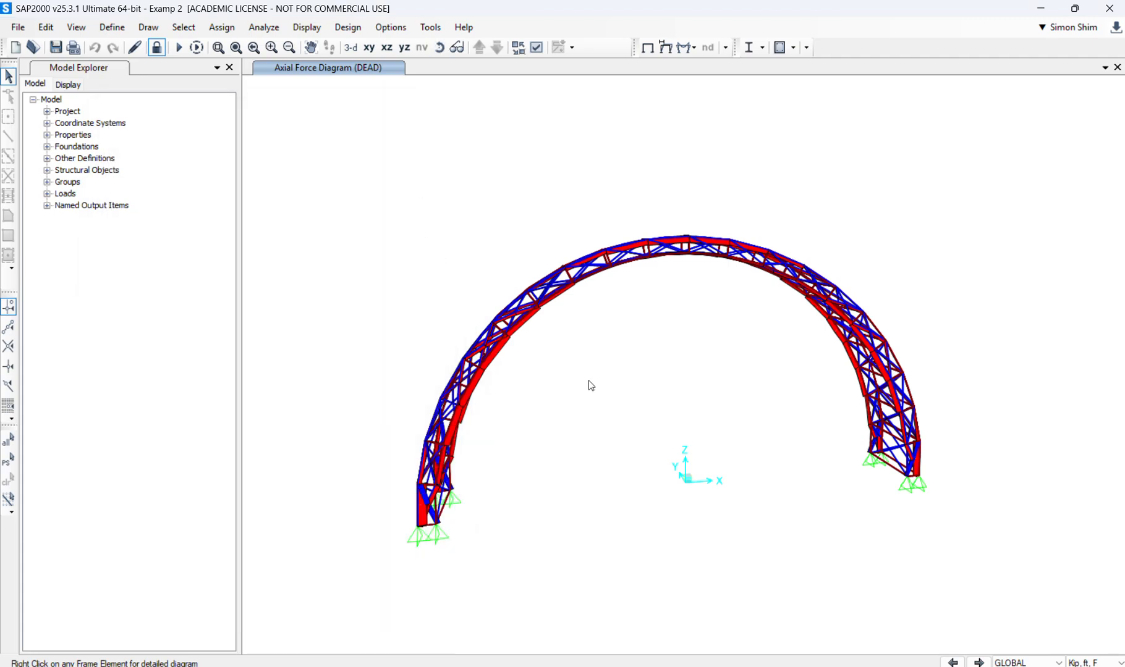
Examine the DEAD axial force diagram of the arch from several angles and read the member forces at the crown and along the arch leg
left_click(440, 48)
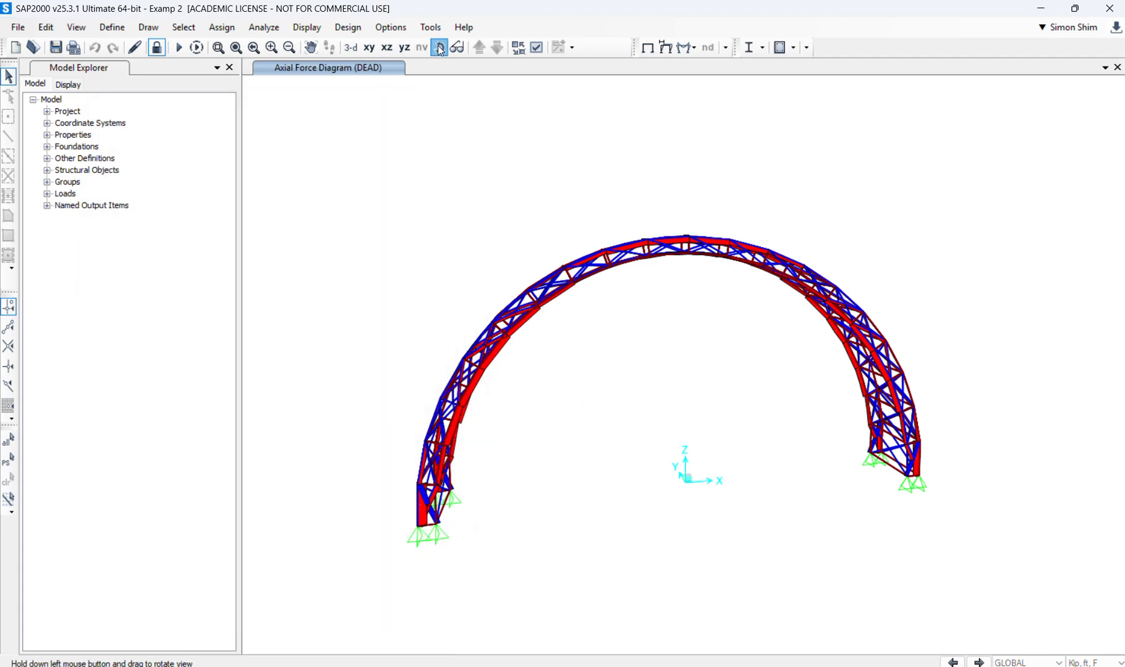
left_click_drag(577, 427, 524, 465)
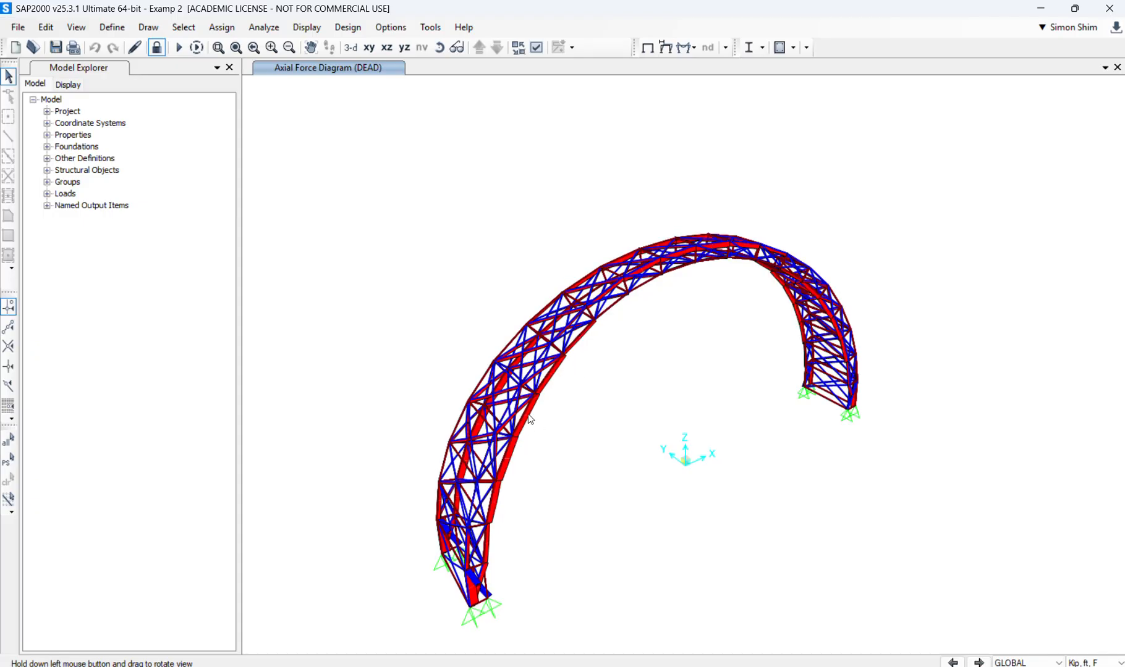
mouse_move(523, 417)
mouse_move(467, 90)
left_mouse_down()
mouse_move(711, 577)
mouse_move(678, 545)
left_mouse_up()
left_click_drag(641, 445, 641, 445)
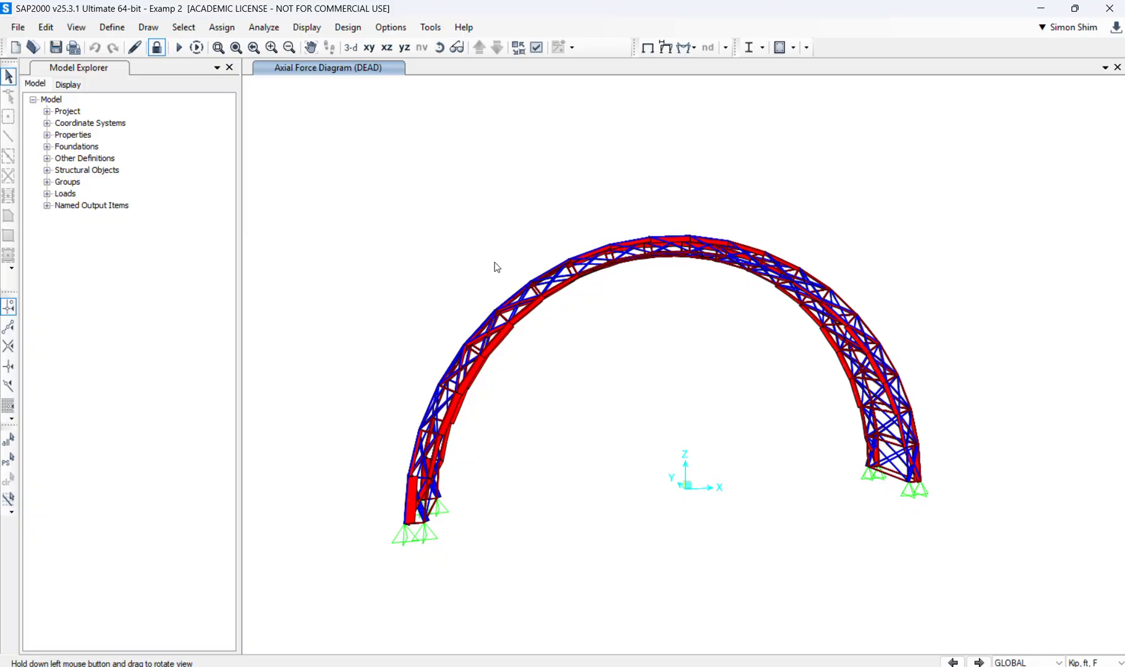
mouse_move(637, 239)
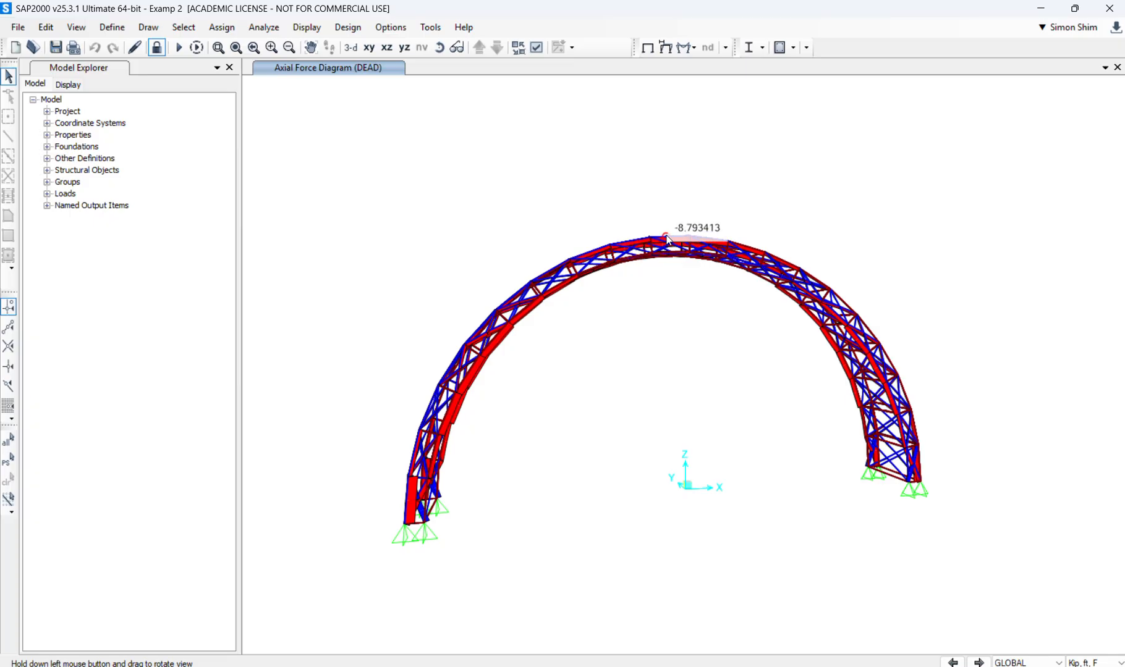
mouse_move(496, 348)
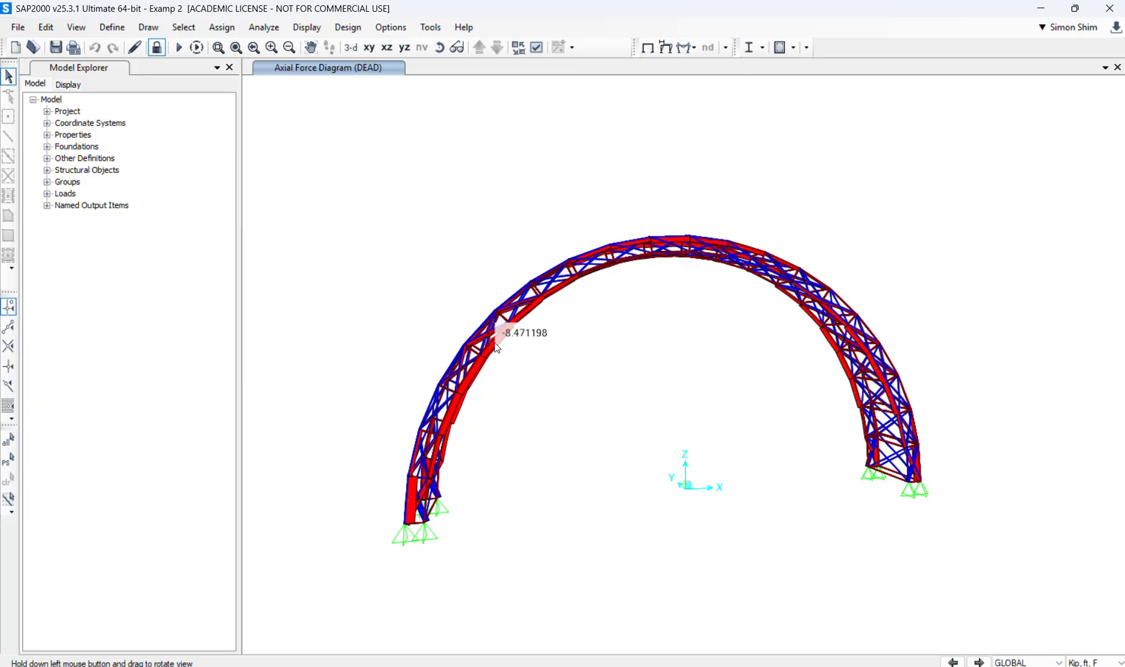
left_click_drag(622, 416, 711, 439)
left_click_drag(658, 407, 655, 358)
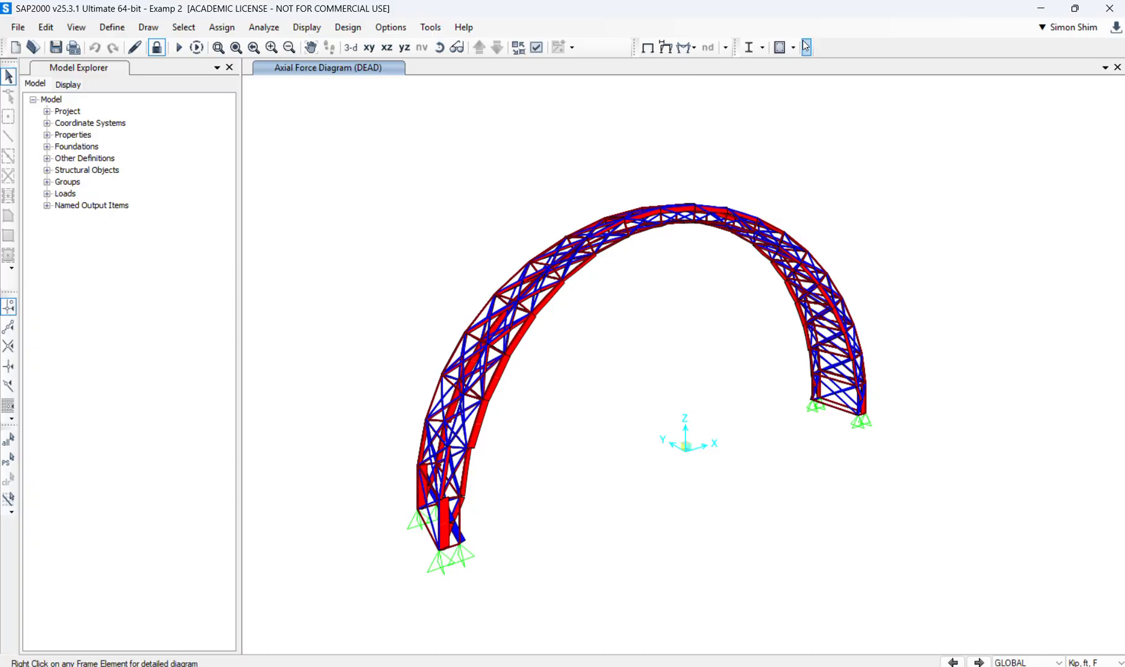
Reduce the program window to part of the desktop and return the display to the undeformed shape with nothing selected
left_click_drag(990, 14, 977, 61)
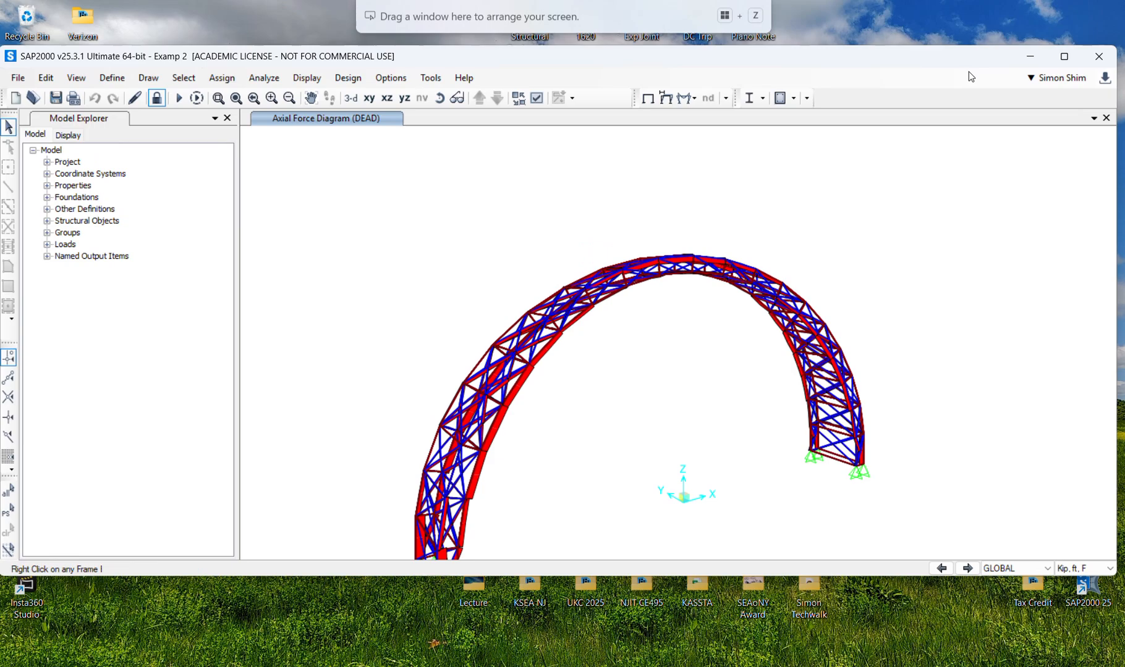
left_click(1064, 60)
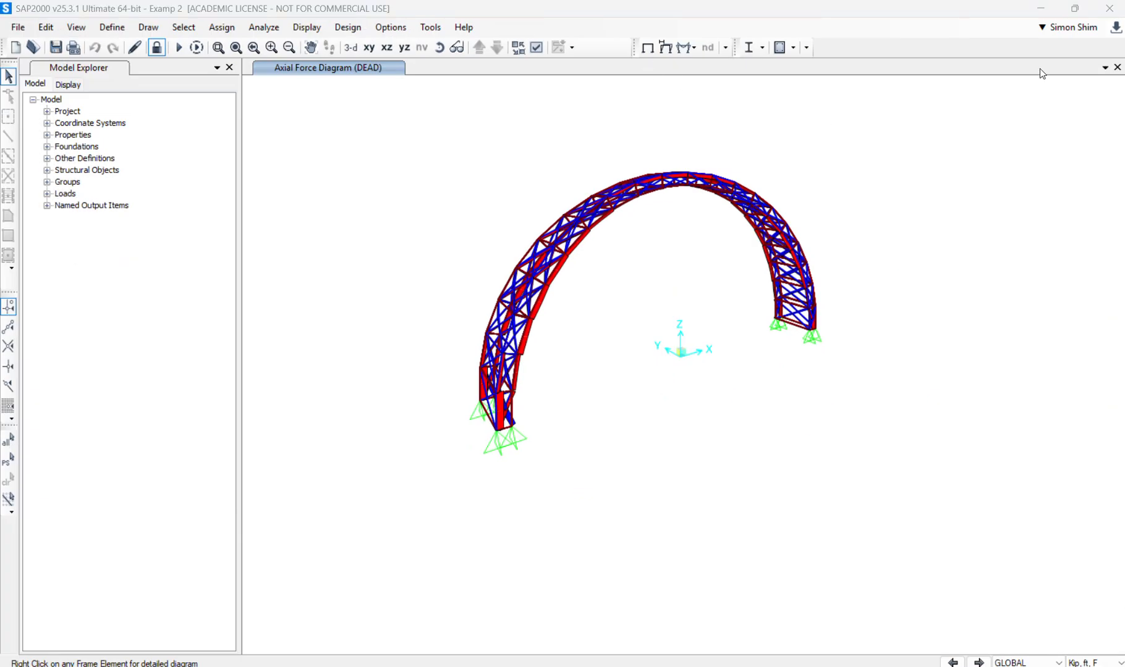
left_click_drag(938, 12, 930, 35)
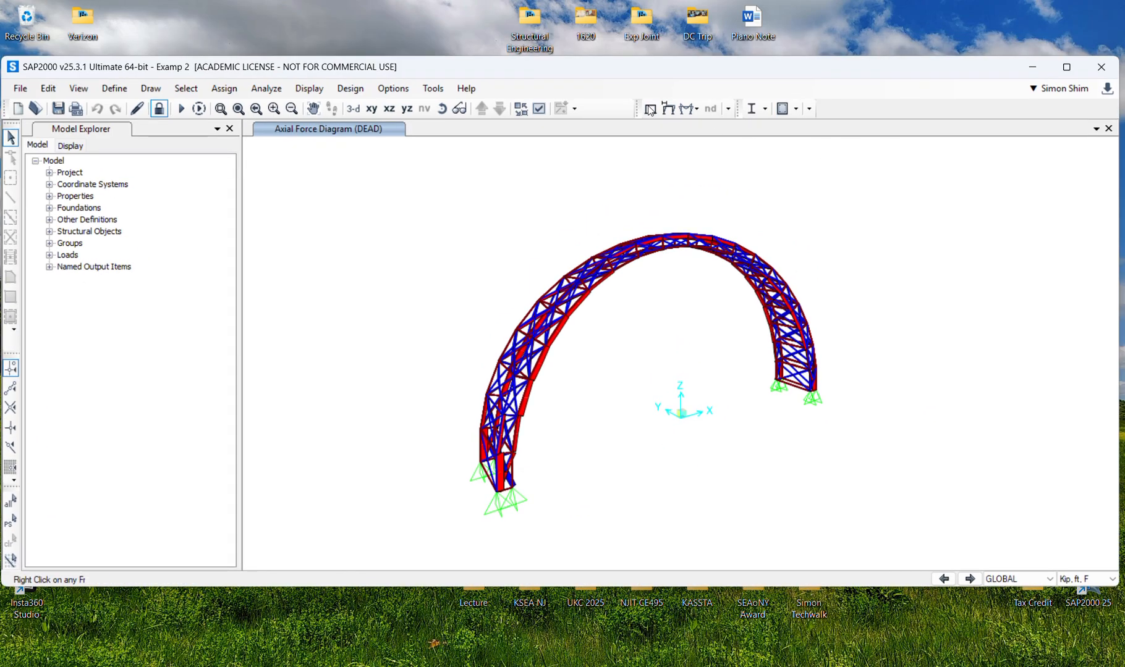
left_click(650, 109)
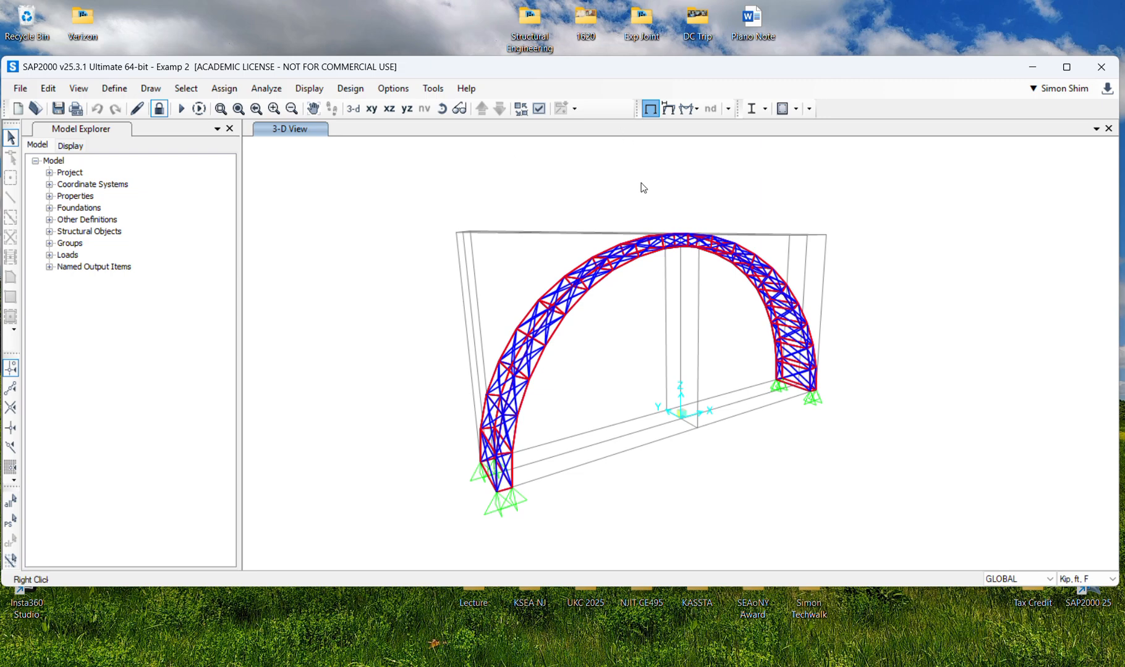
left_click_drag(388, 188, 927, 548)
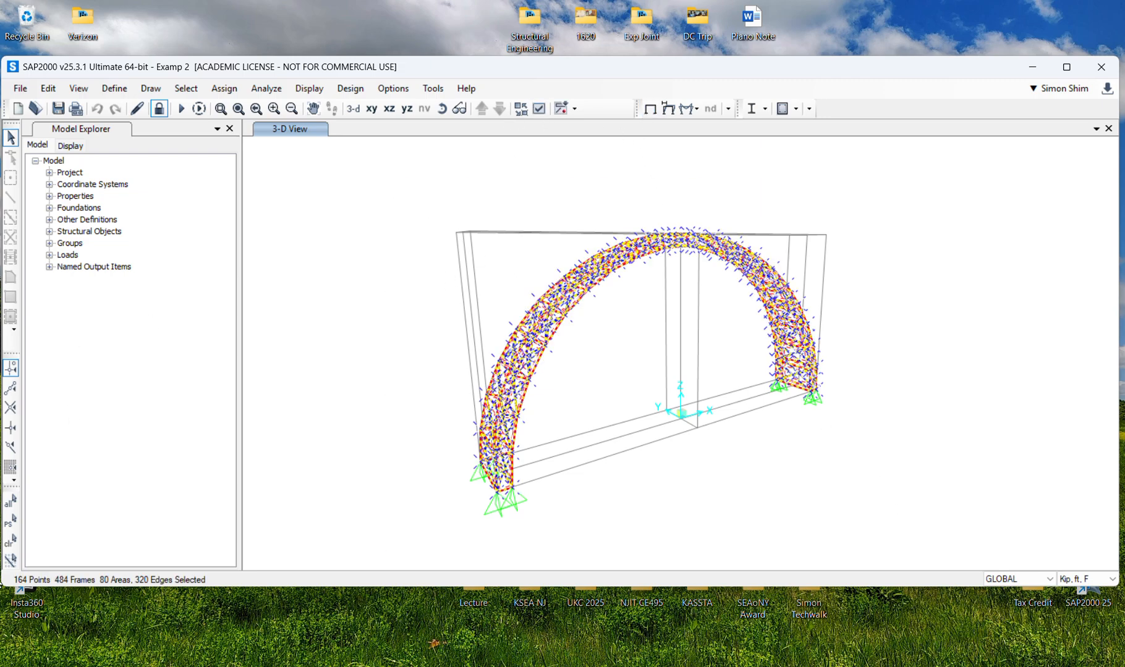
left_click(11, 542)
Switch the 3-D view to the extruded view type so the members and shell areas show their sections
left_click(539, 108)
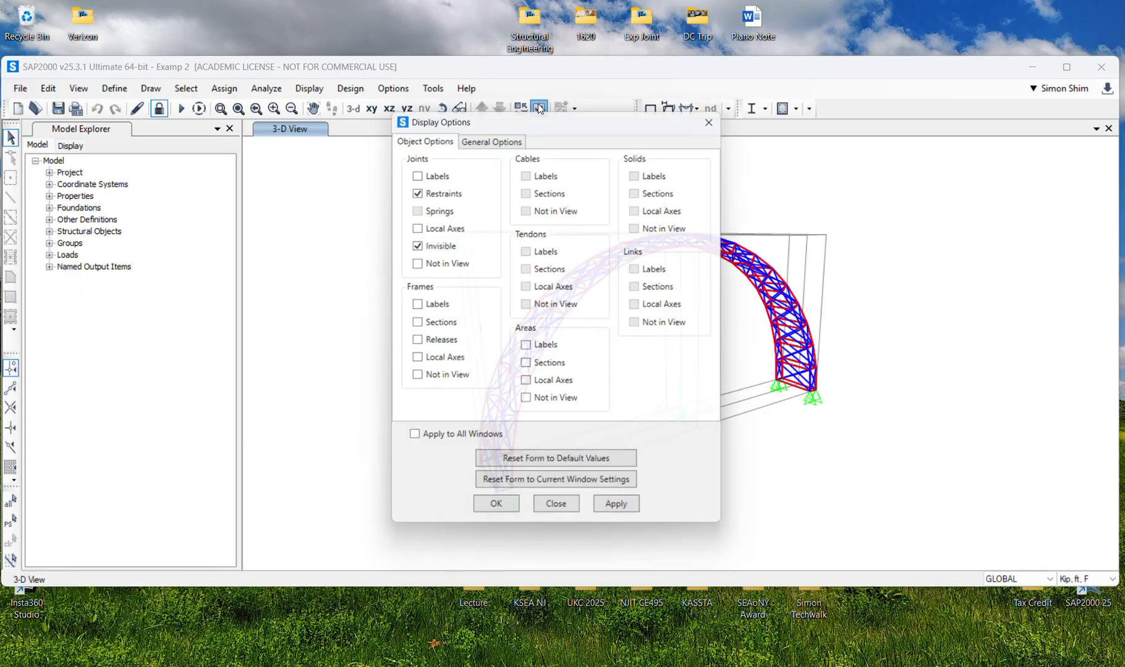
left_click(481, 137)
left_click(612, 208)
left_click(615, 516)
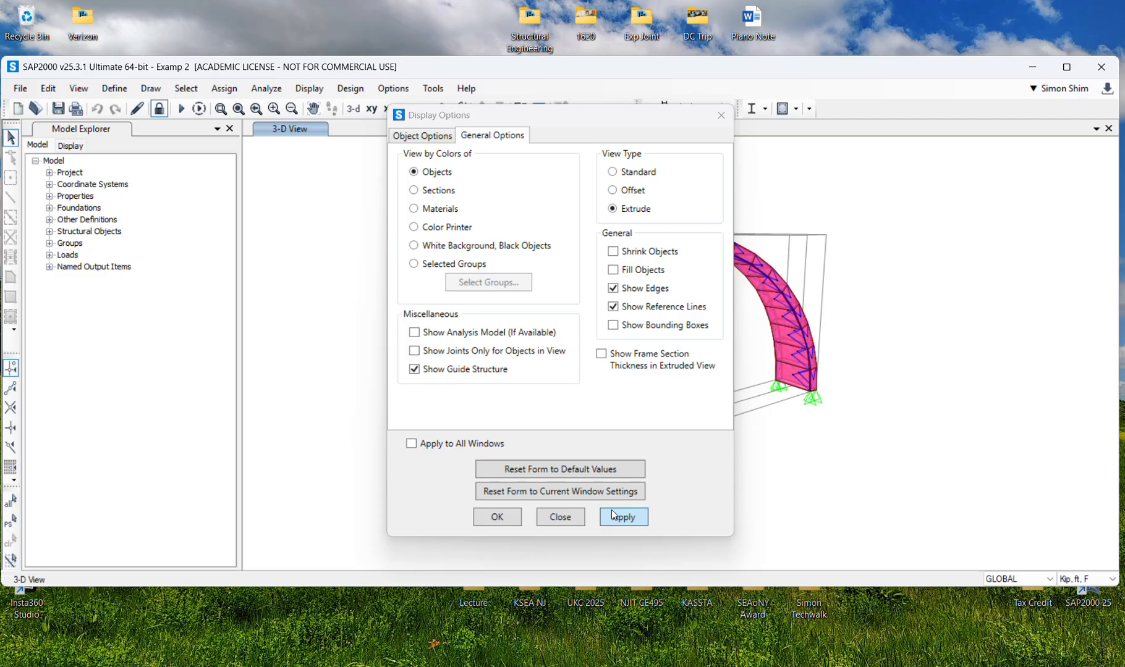
left_click(638, 126)
left_click_drag(636, 122, 400, 152)
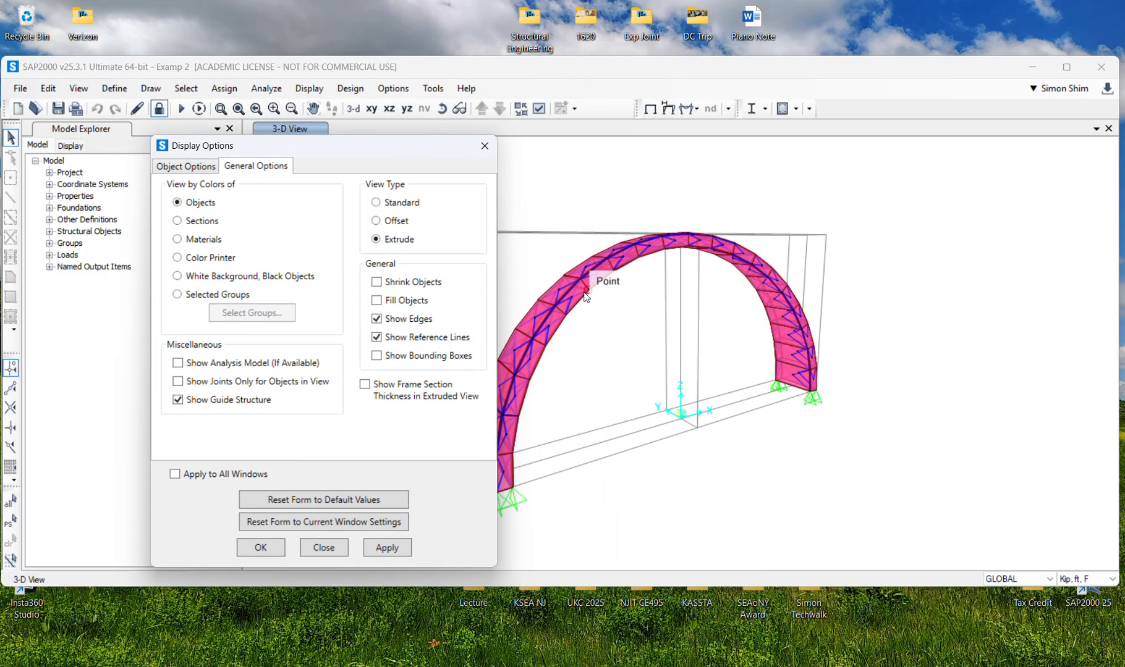
left_click(259, 548)
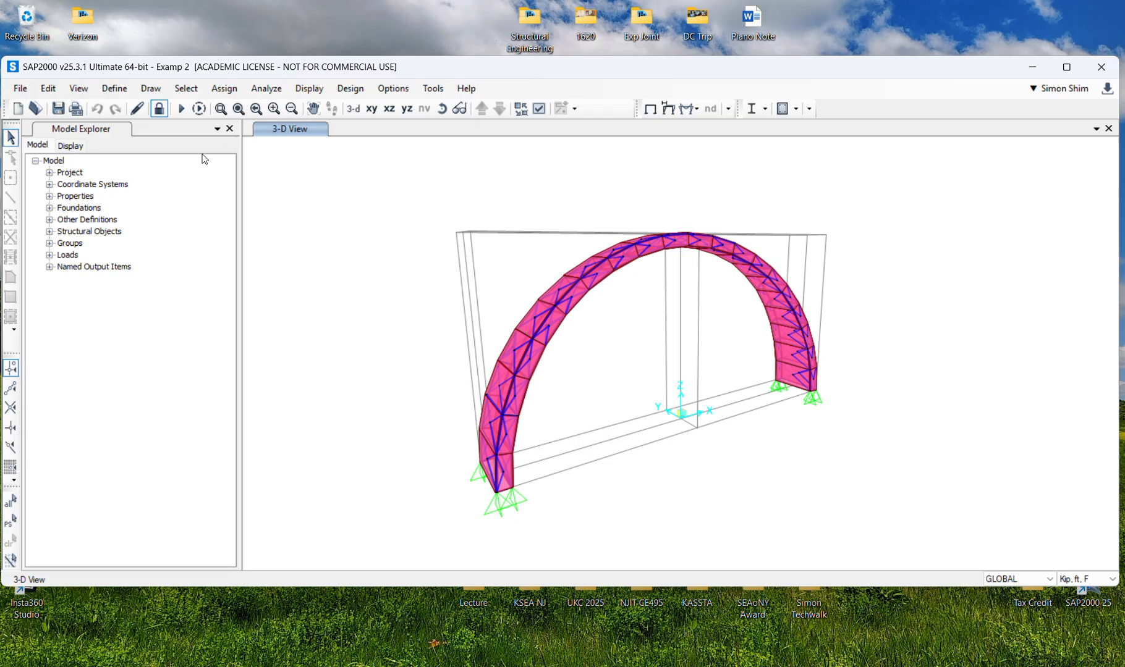
Unlock the model and reduce the membrane and bending thicknesses of shell section ASEC1 to a near-zero value
left_click(159, 109)
left_click(586, 397)
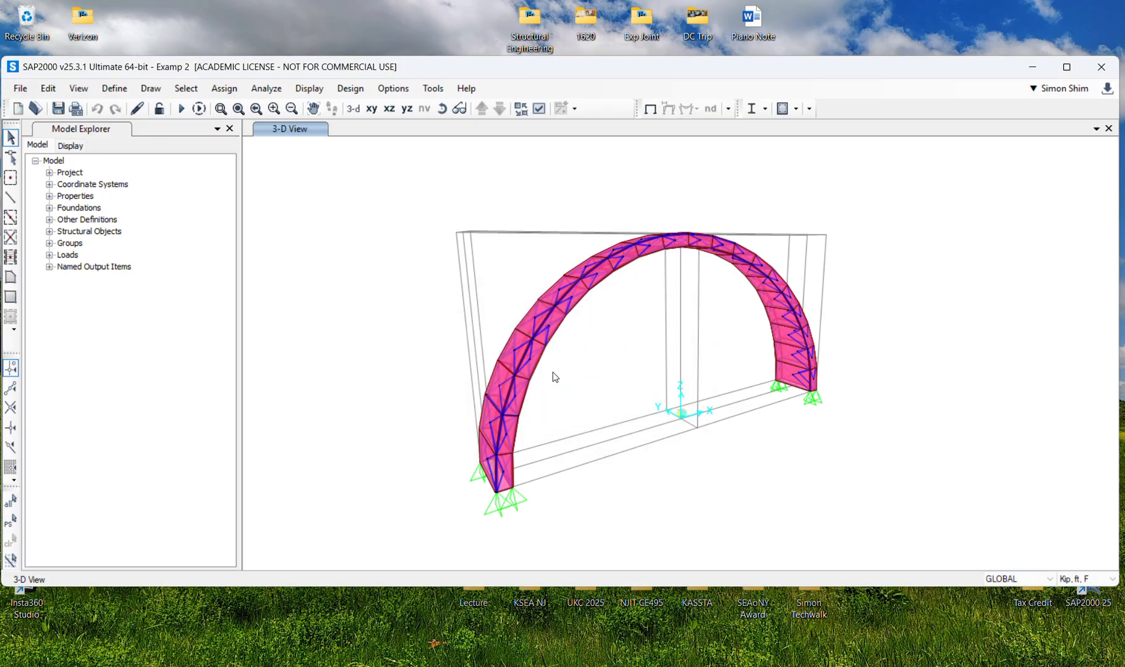
left_click(115, 88)
mouse_move(141, 130)
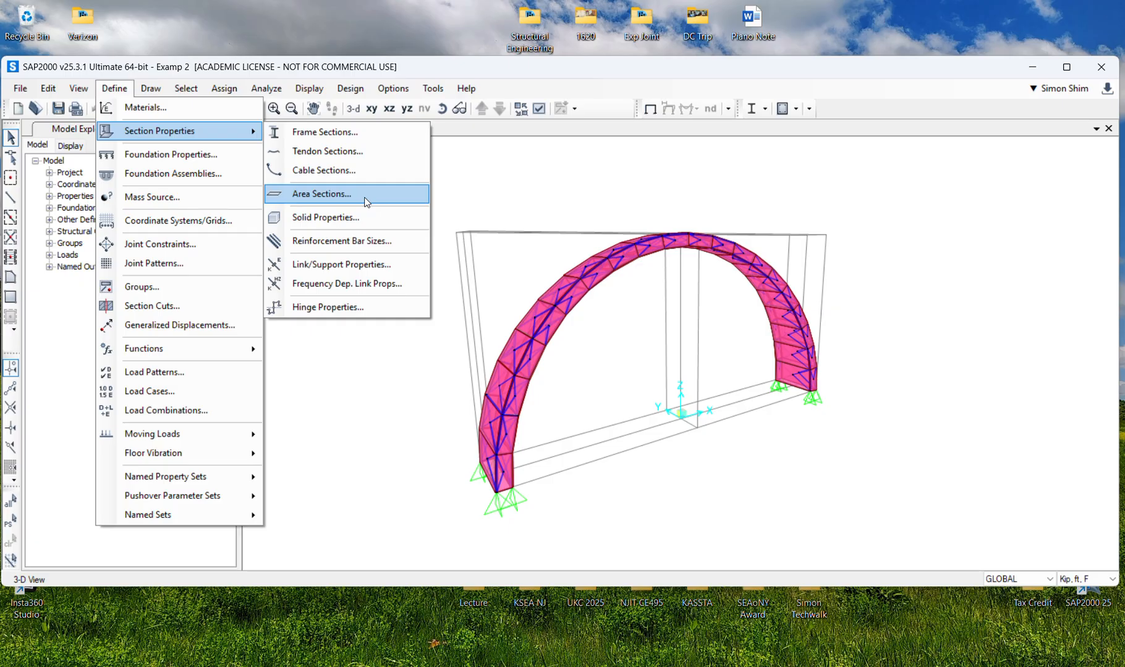
left_click(366, 202)
left_click(630, 374)
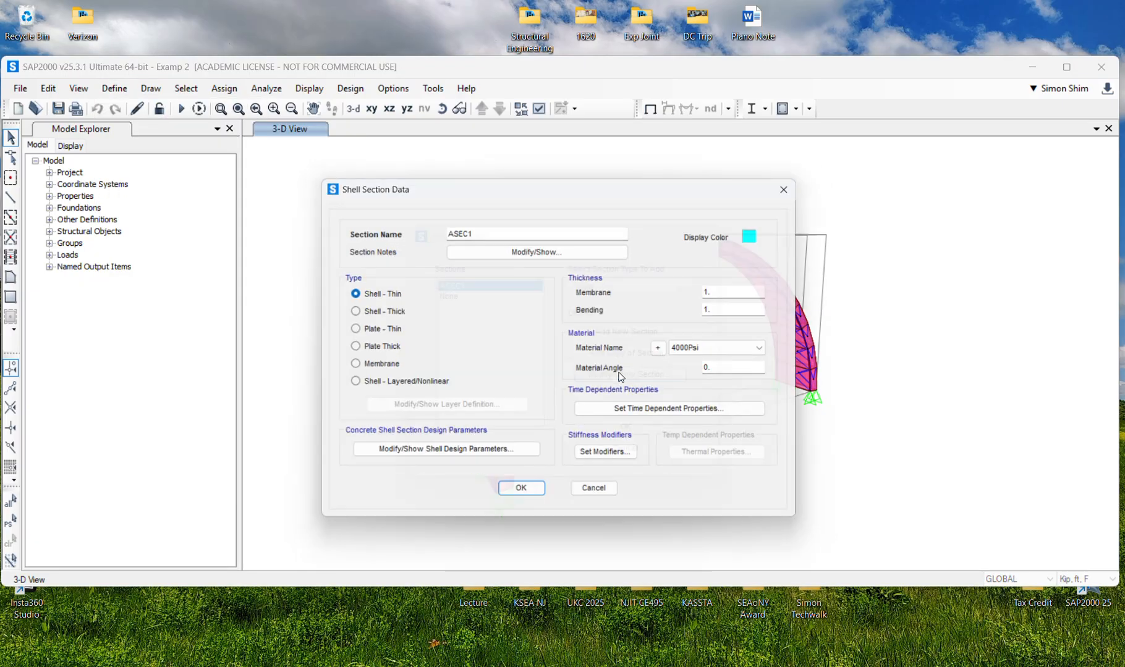
left_click_drag(736, 289, 623, 286)
type("0.")
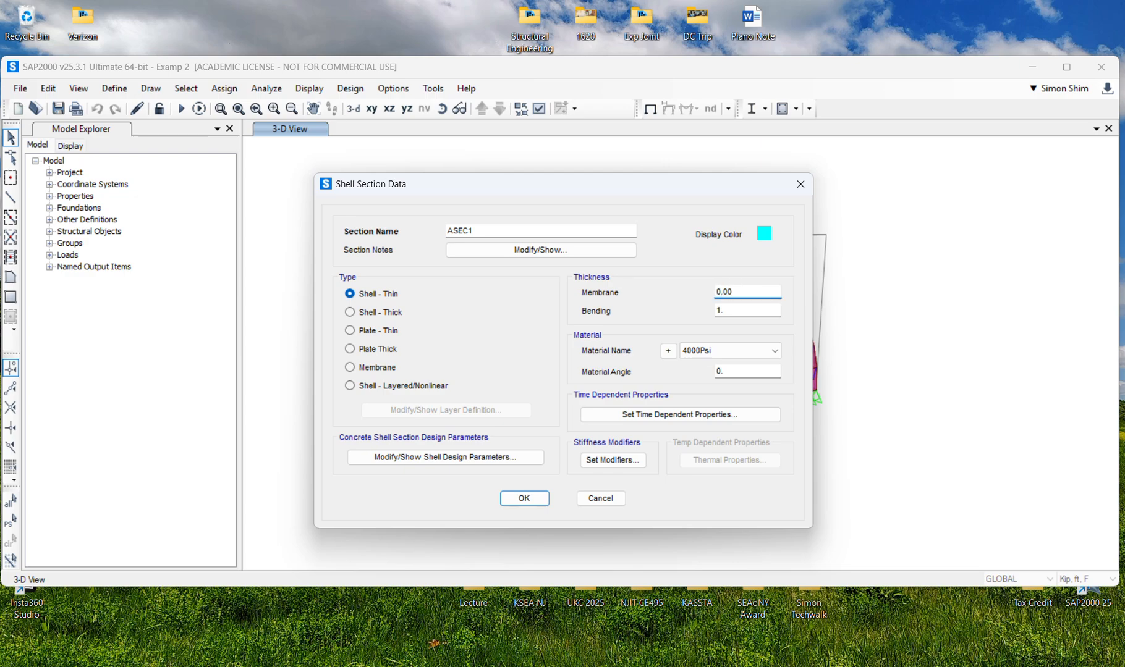
key("Tab")
type("0.0")
left_click(524, 498)
left_click(641, 433)
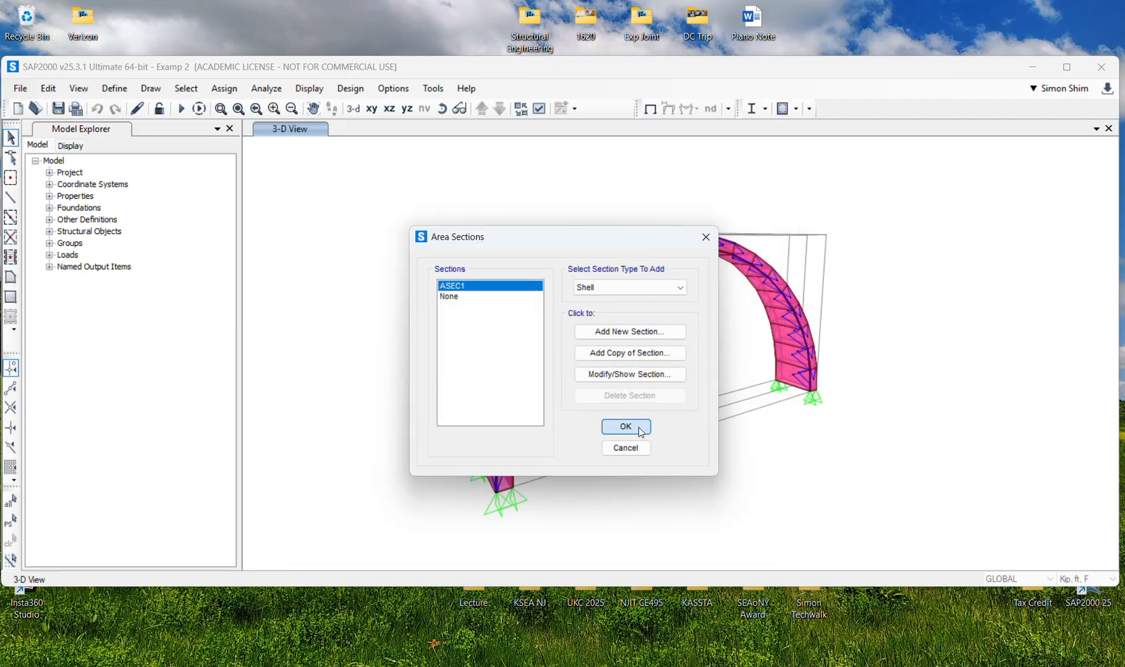
Inspect the extruded arch up close and check the object information of one shell panel on its upper side
left_click(650, 109)
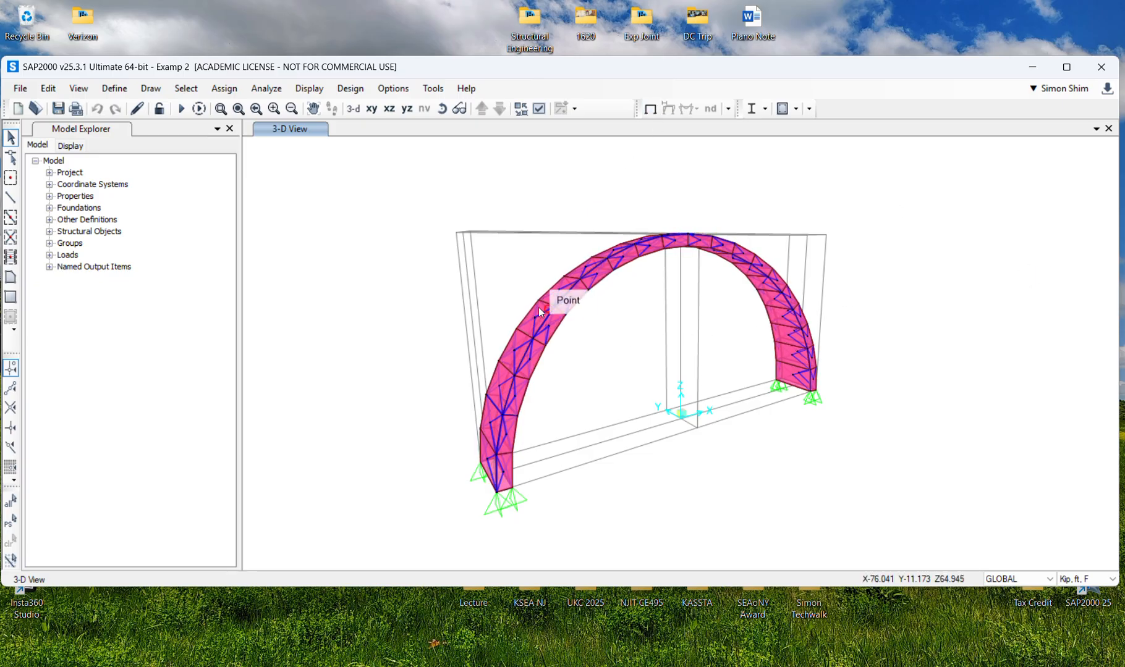
scroll(539, 309, "up", 2)
scroll(539, 309, "up", 3)
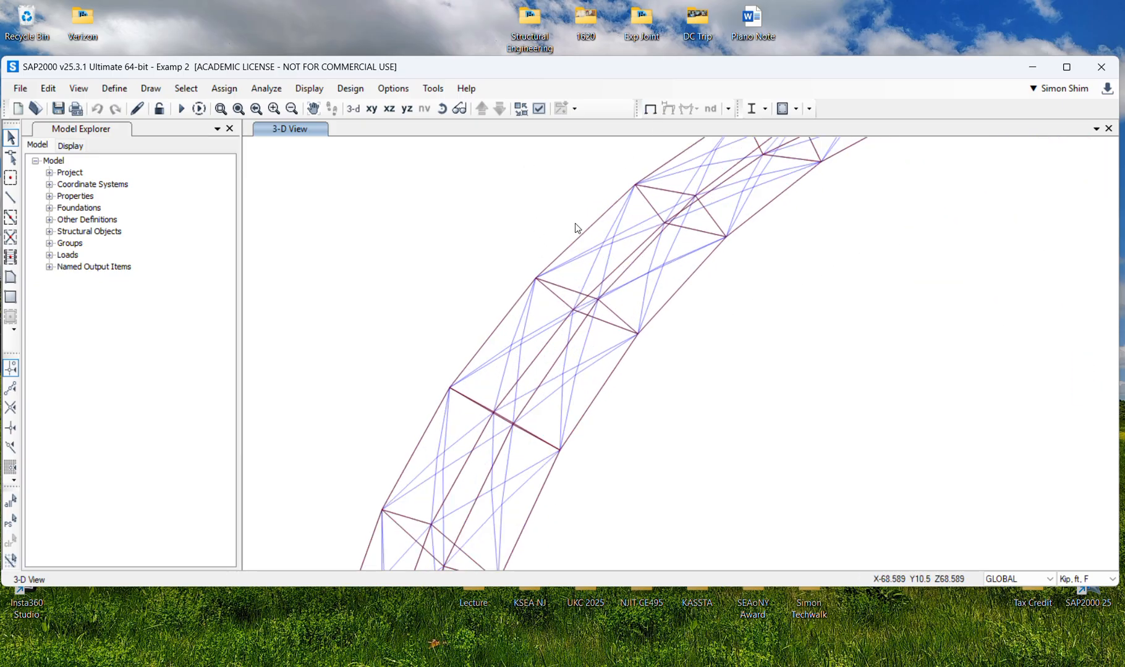
left_click(597, 229)
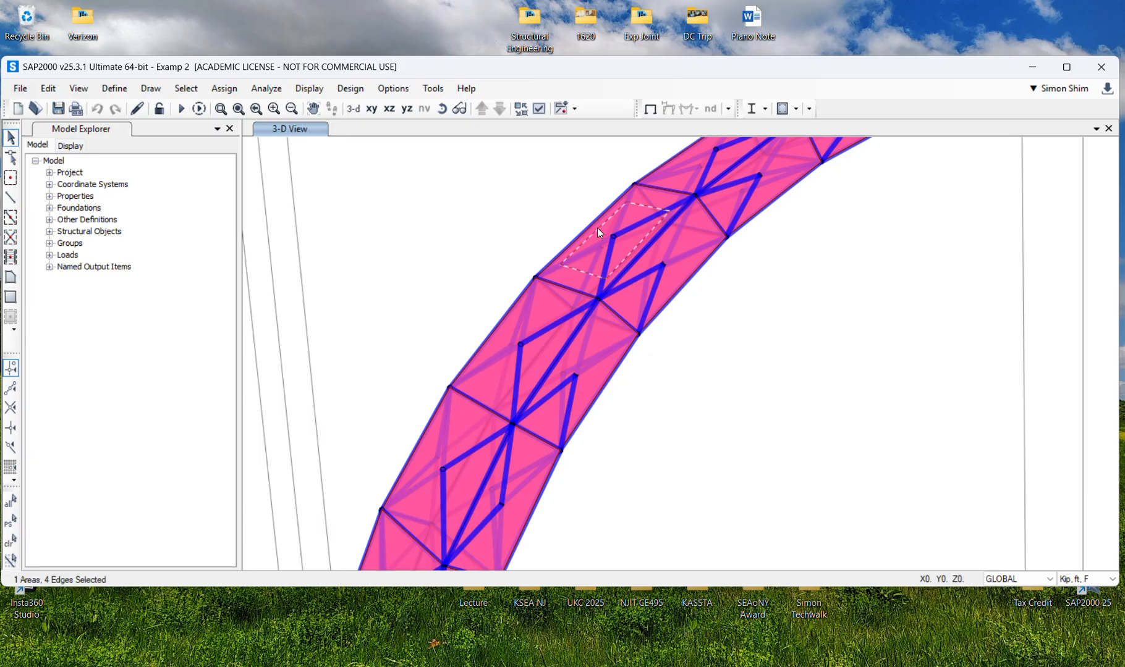
right_click(598, 229)
left_click(695, 519)
Select the whole arch and export it as the AutoCAD DXF file Examp 2 with default layers, without retrieving layer names from an existing file
double_click(560, 71)
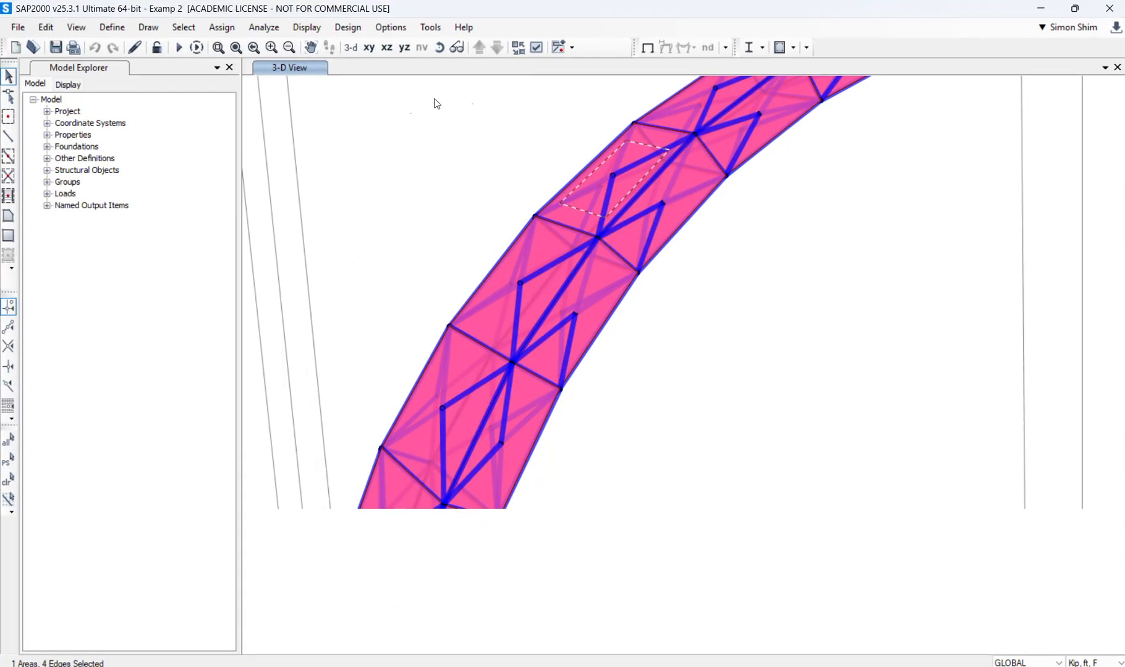
left_click(236, 48)
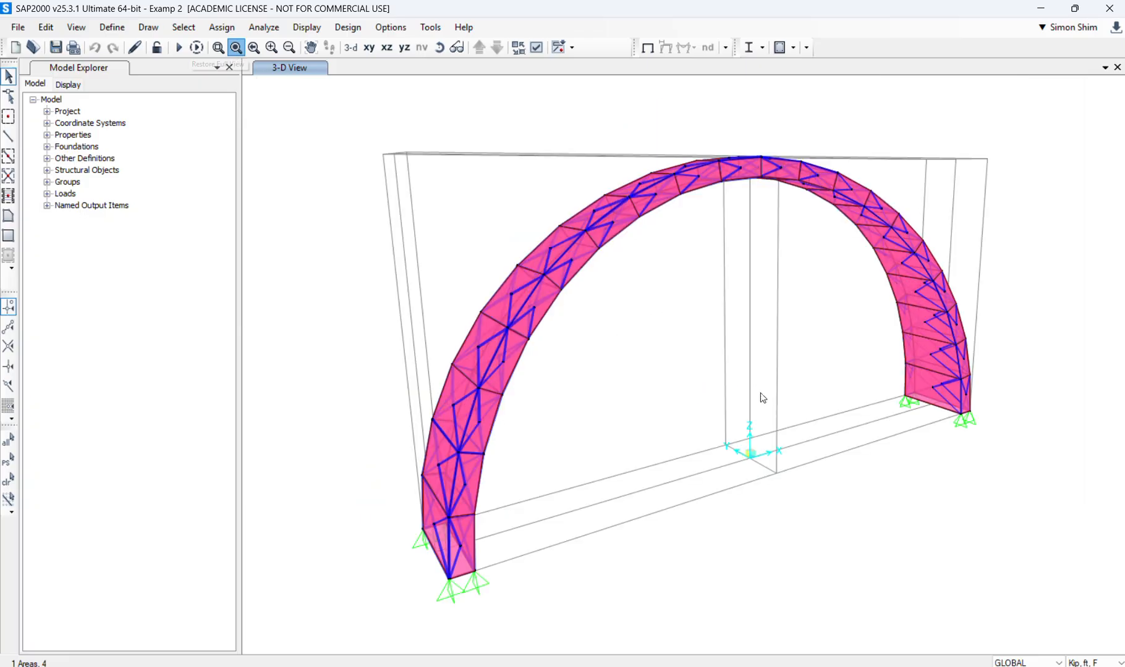
left_click_drag(283, 90, 1080, 553)
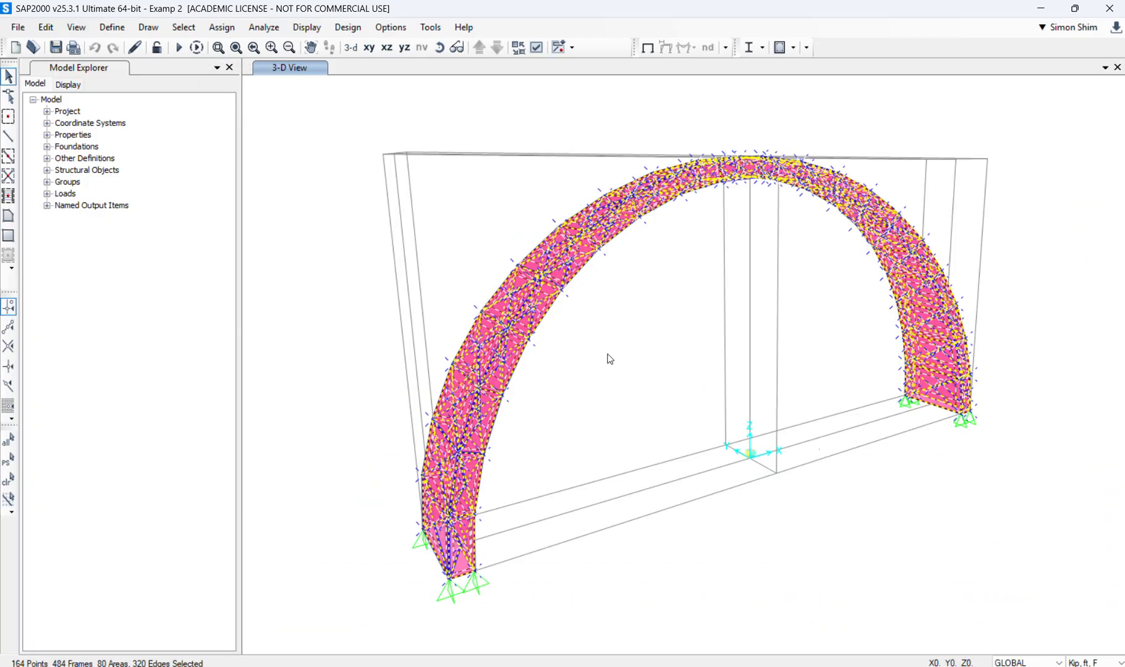
left_click(46, 28)
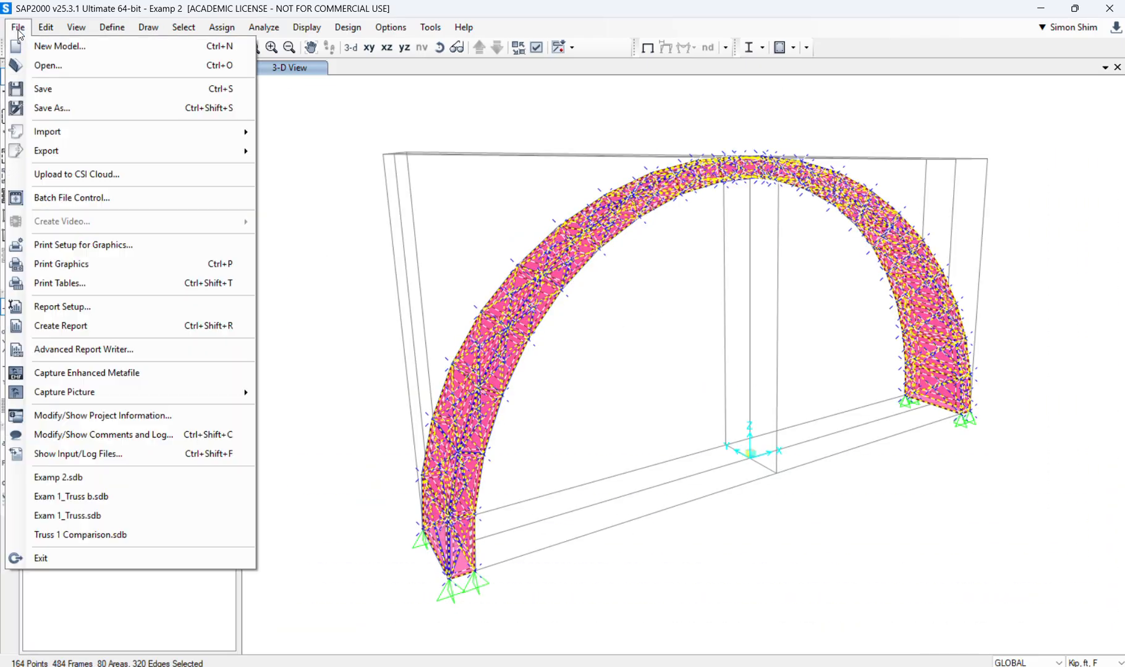
mouse_move(24, 36)
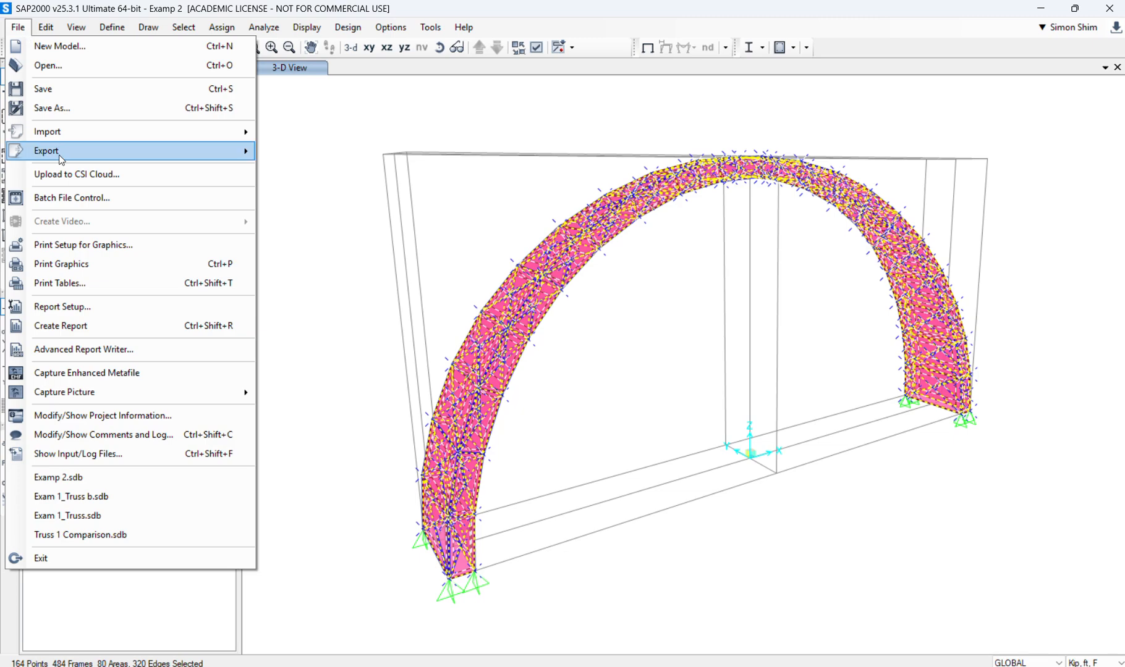
mouse_move(61, 160)
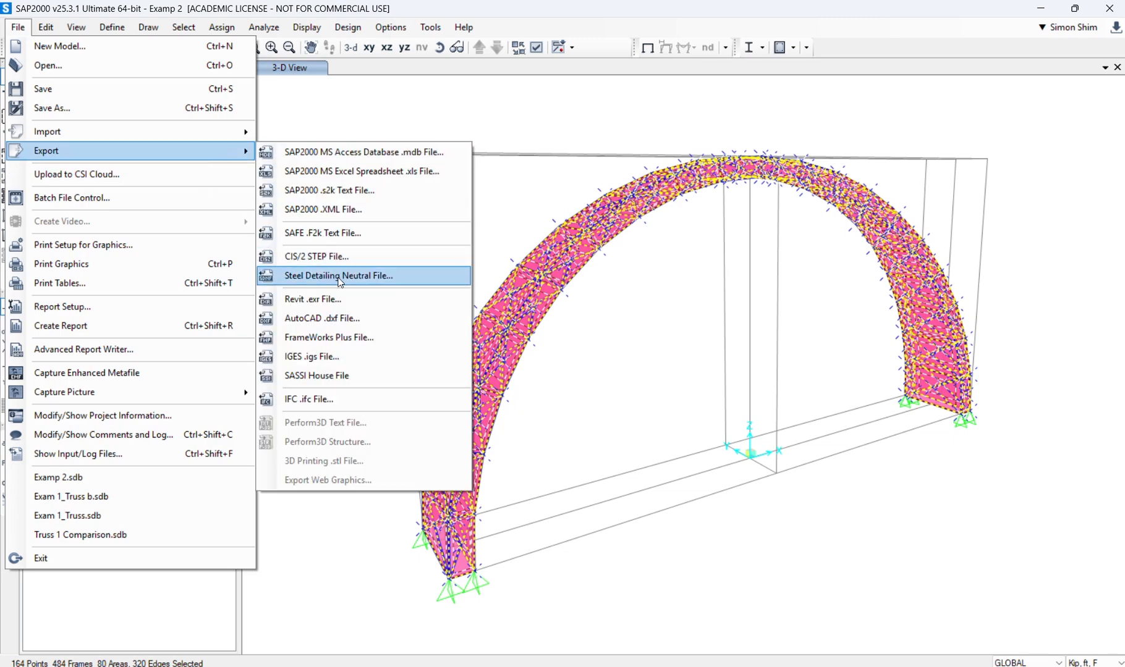
left_click(372, 319)
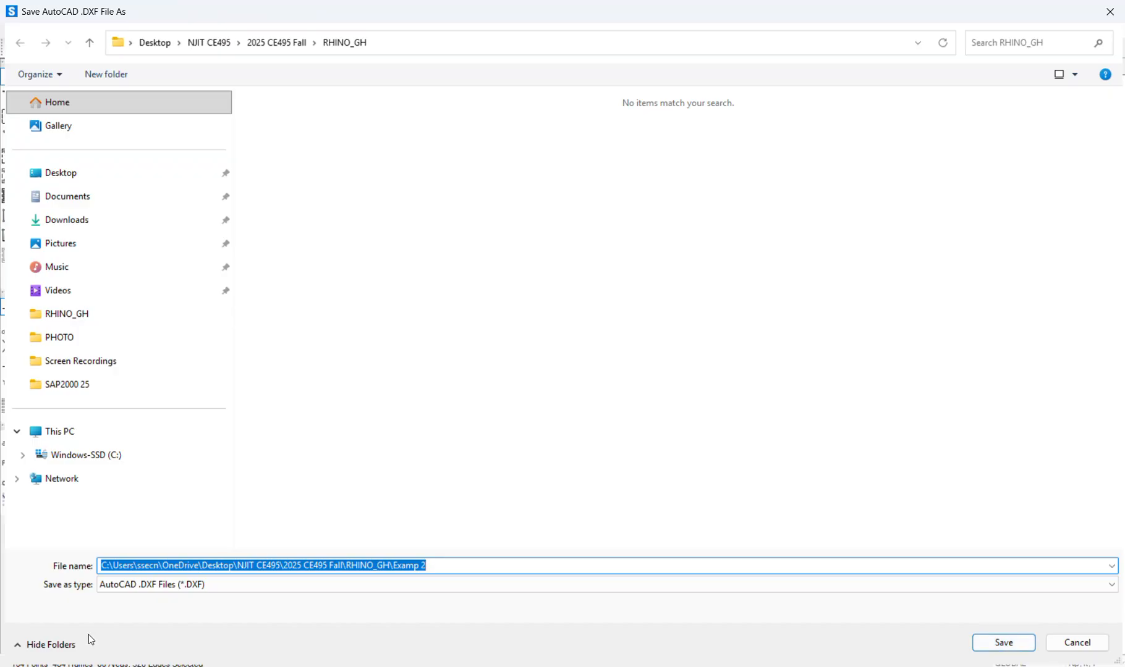
left_click(1010, 648)
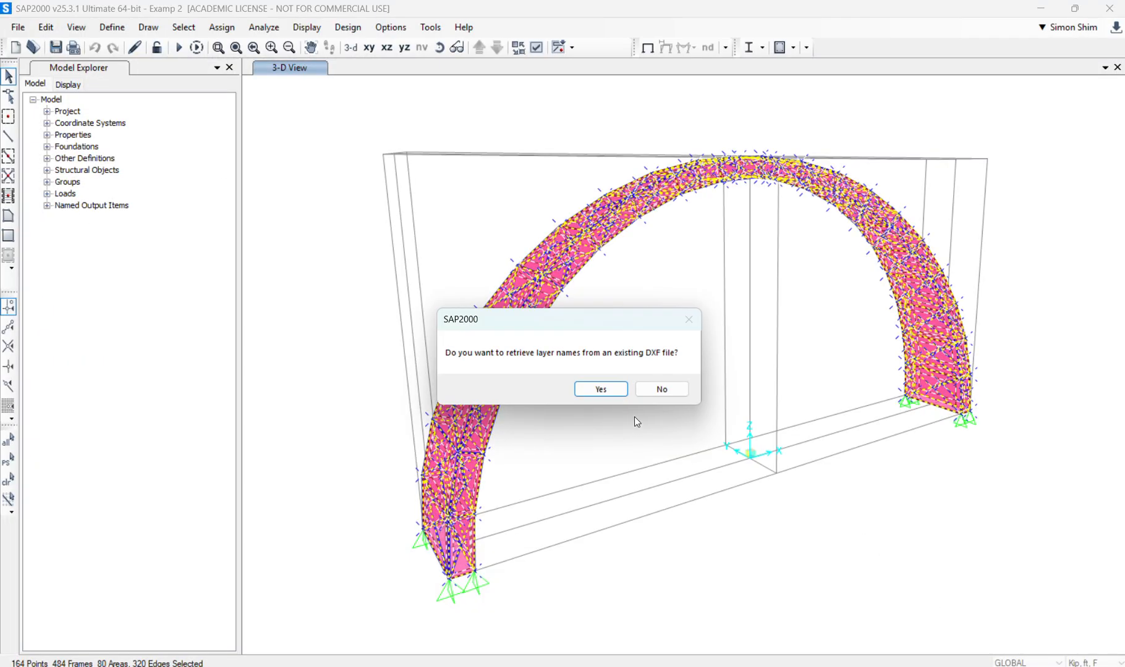
left_click(659, 390)
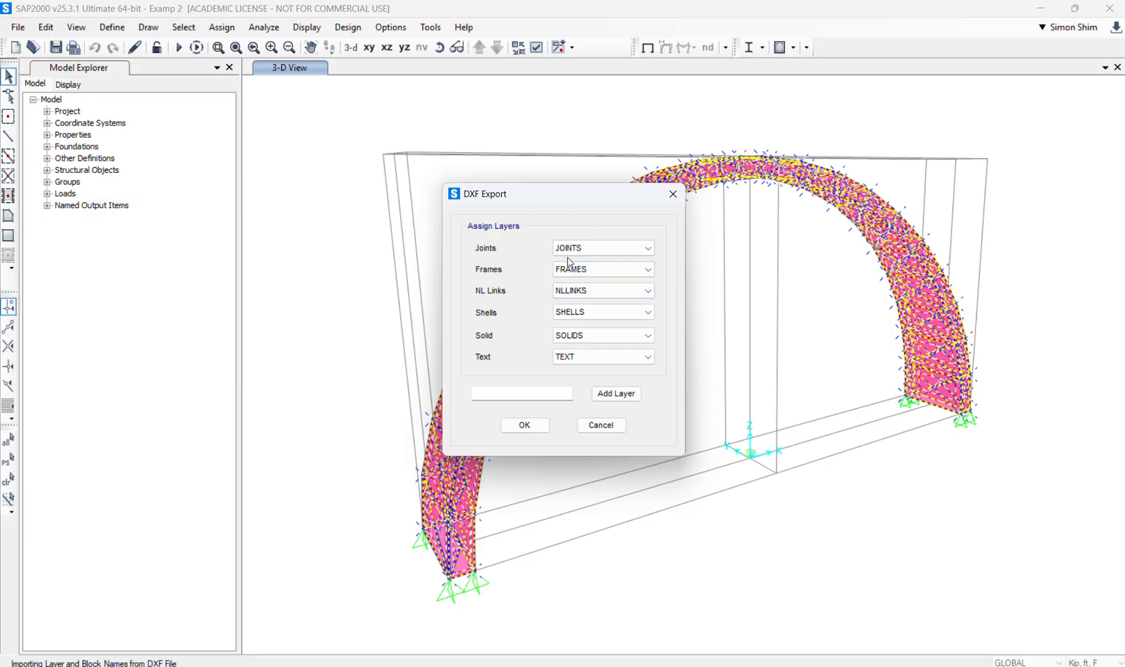
left_click(527, 425)
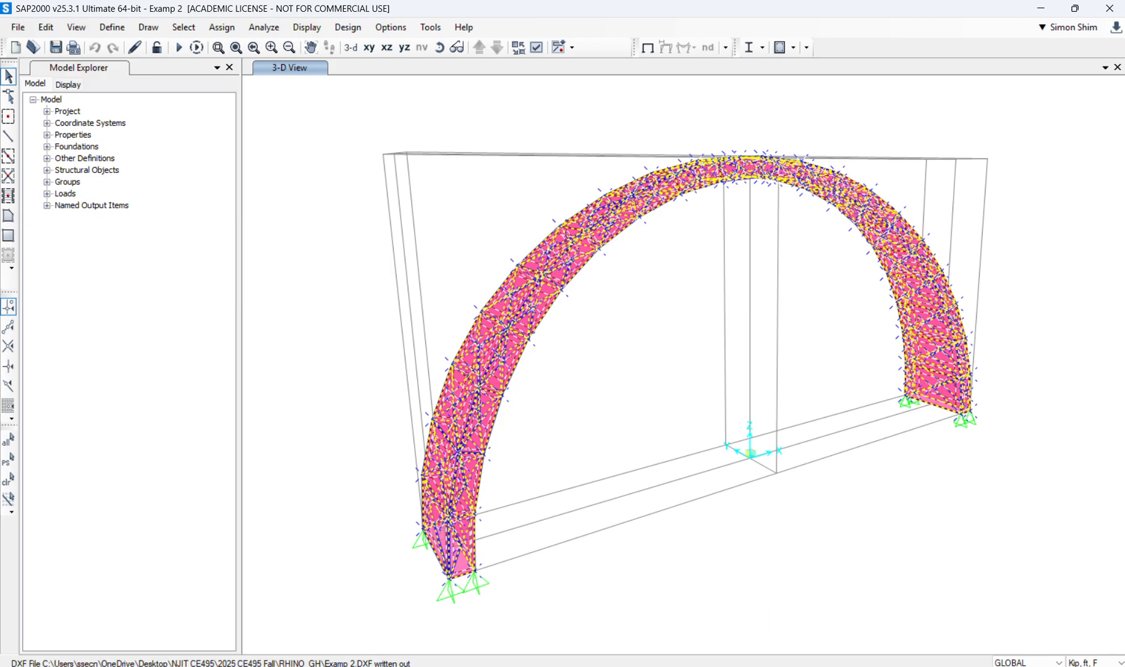
Switch to File Explorer and open the RHINO_GH folder that holds the exported model
mouse_move(426, 666)
left_click(545, 603)
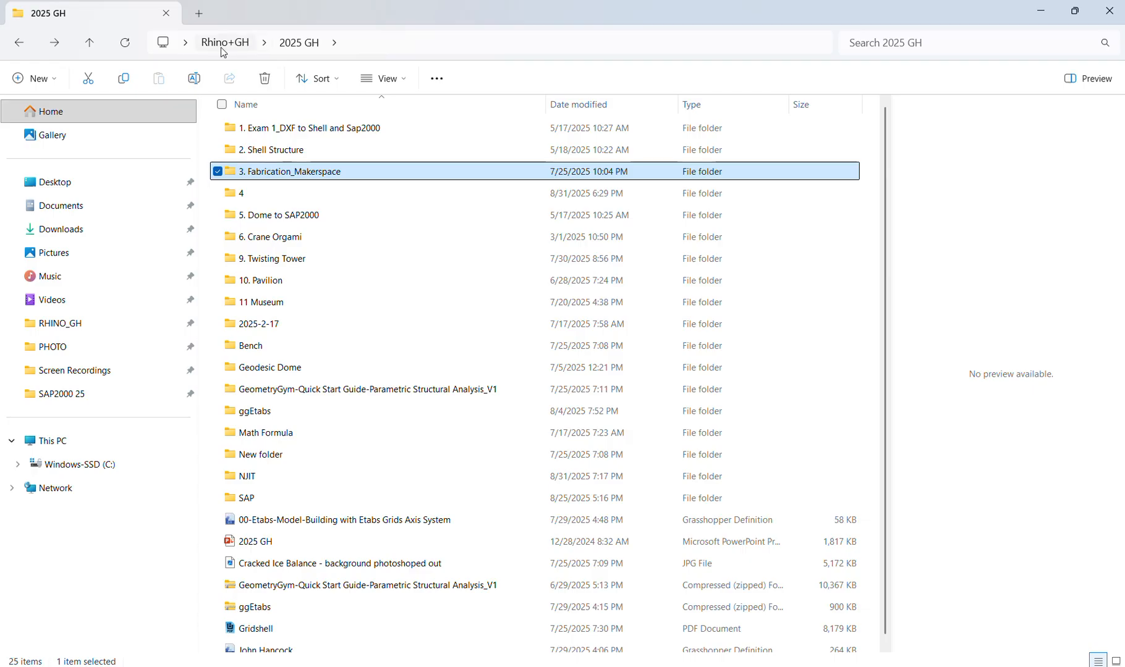
left_click(65, 183)
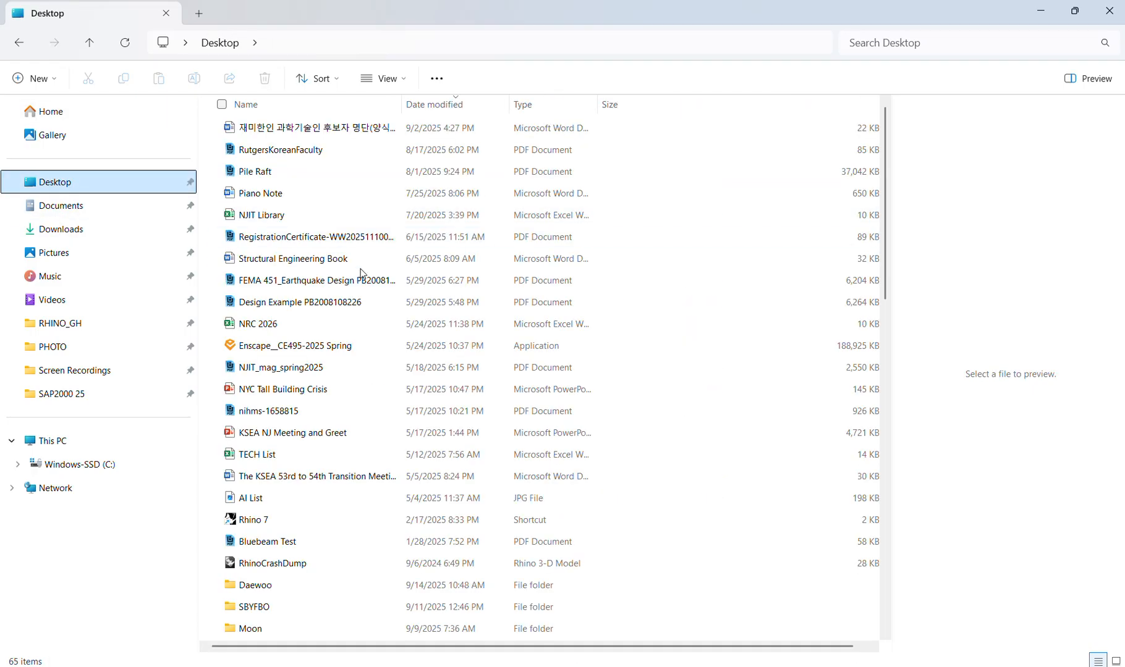
scroll(319, 468, "down", 5)
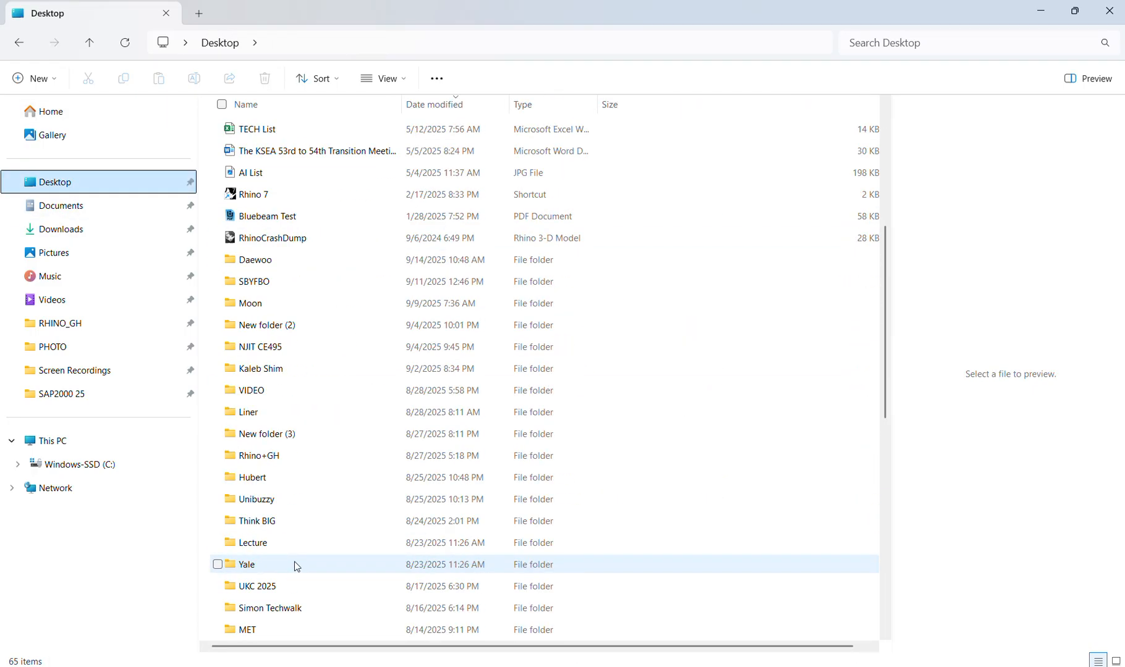
left_click(93, 399)
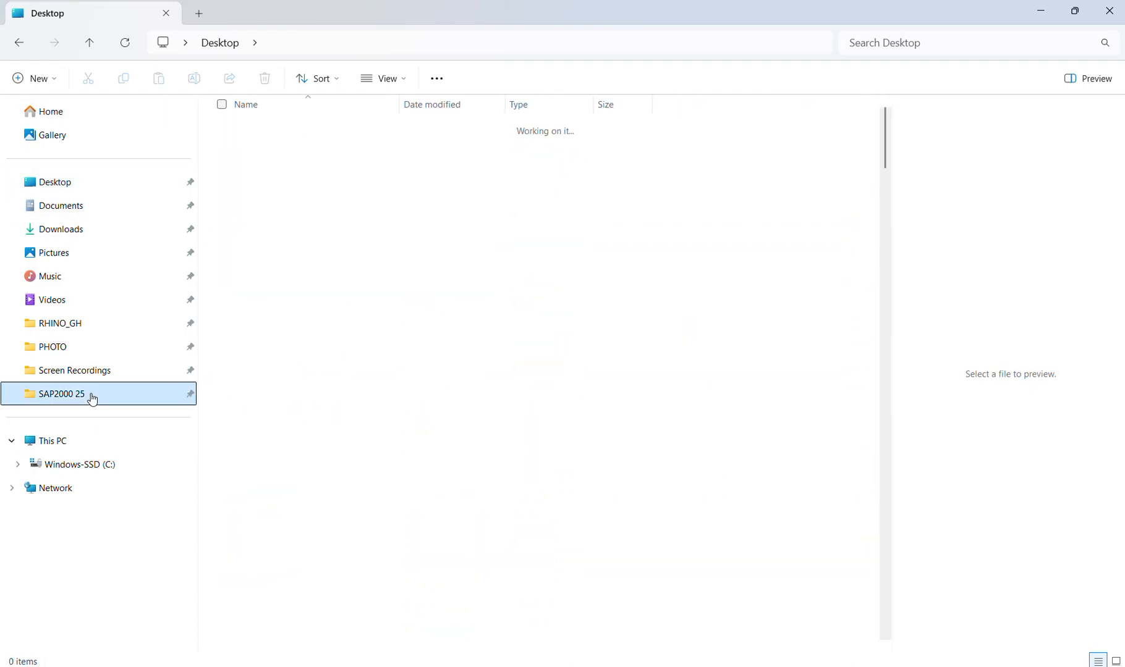
left_click(61, 327)
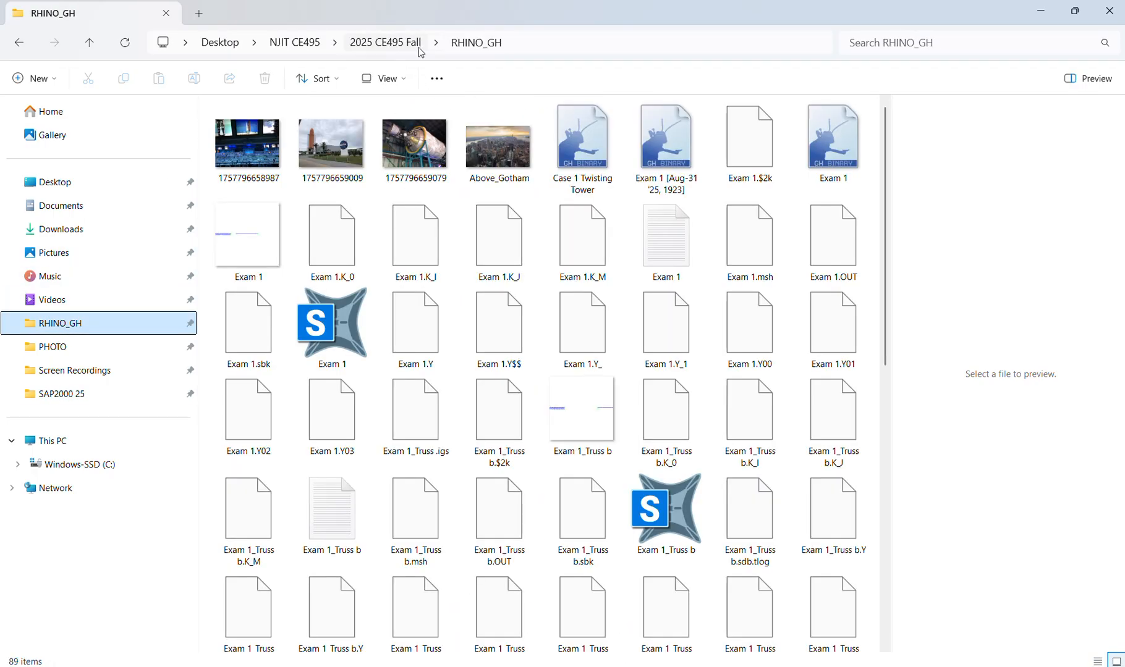
Show the RHINO_GH files as a detailed list sorted by type with full names visible, and select Examp 2.DXF
scroll(574, 362, "down", 1, "ctrl")
scroll(575, 358, "down", 3)
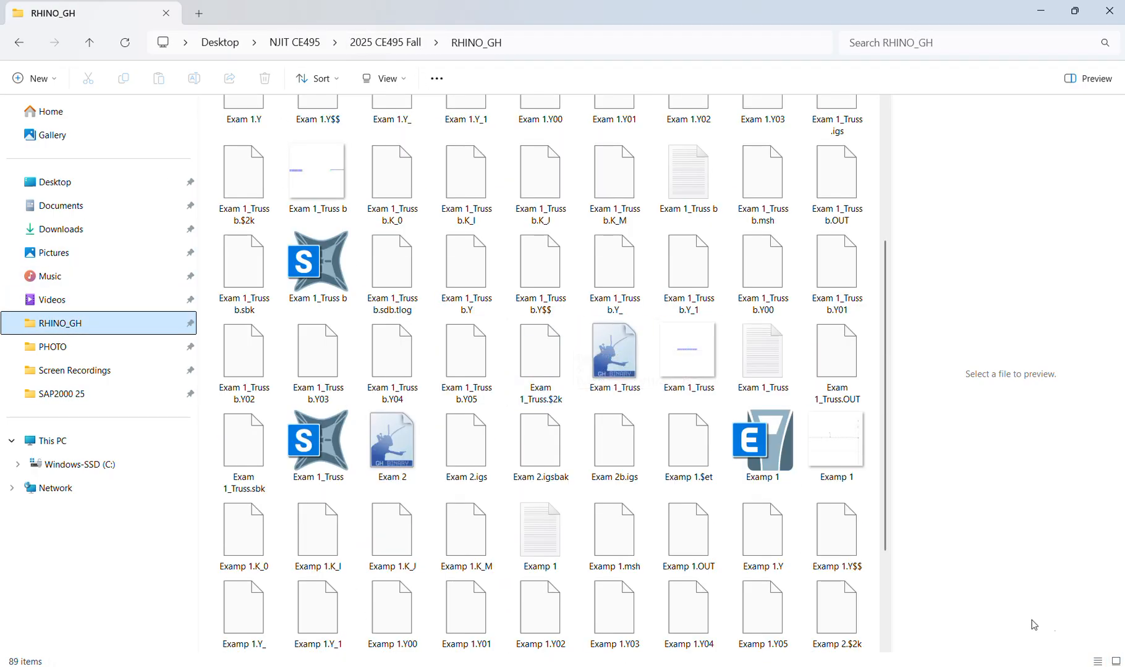
left_click(1098, 661)
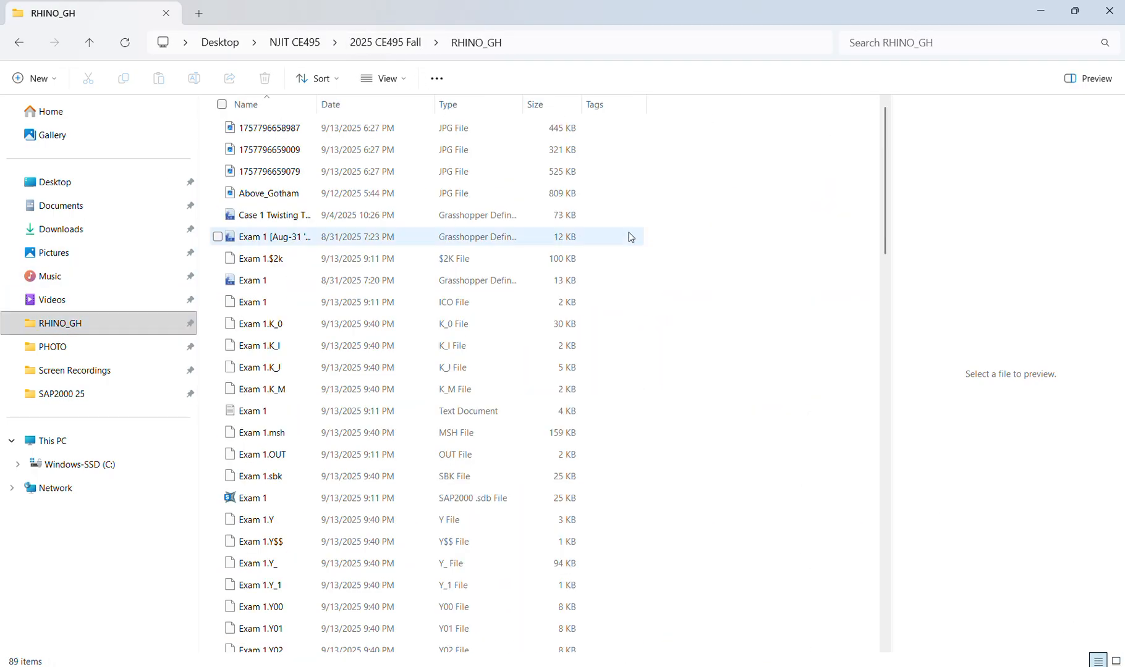
left_click(488, 103)
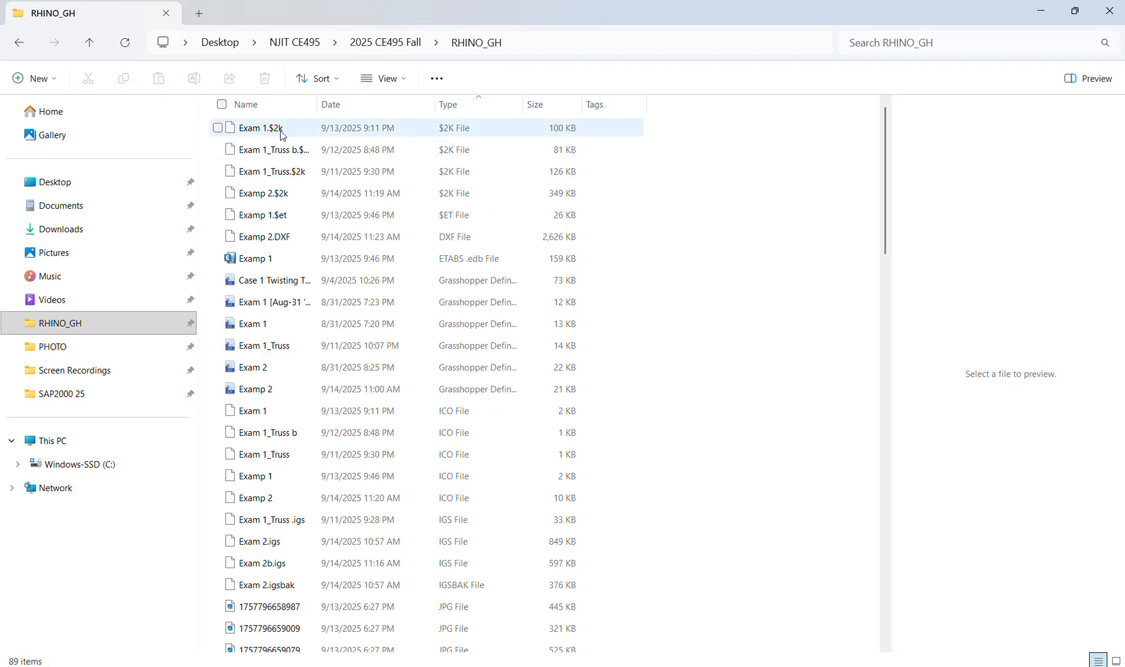
double_click(323, 109)
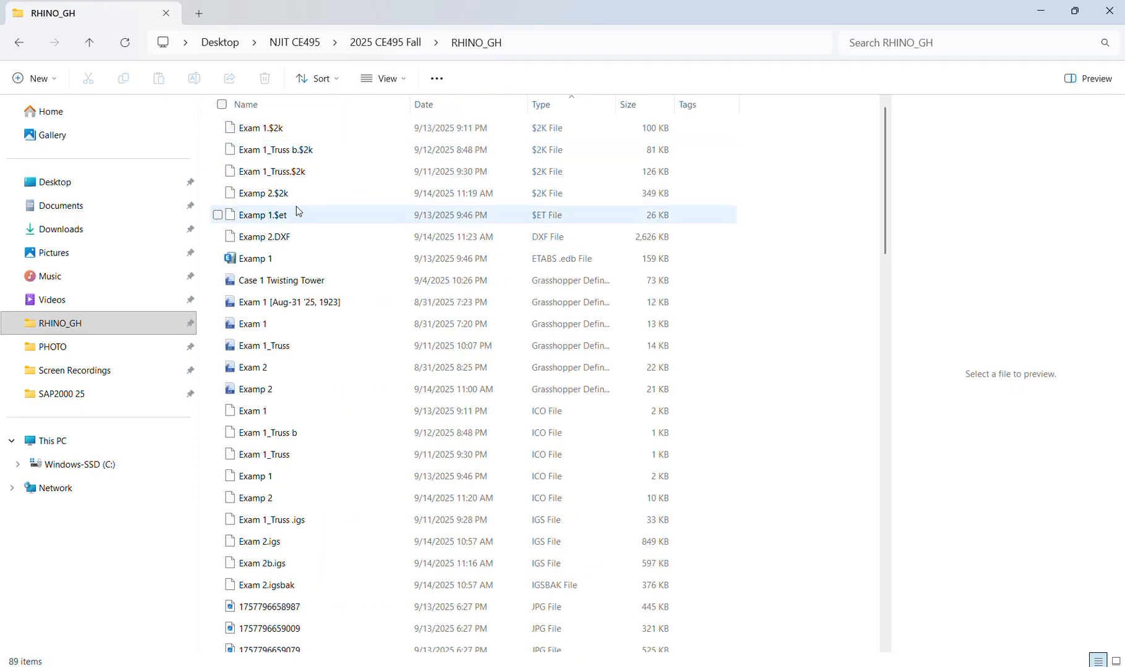
left_click(278, 236)
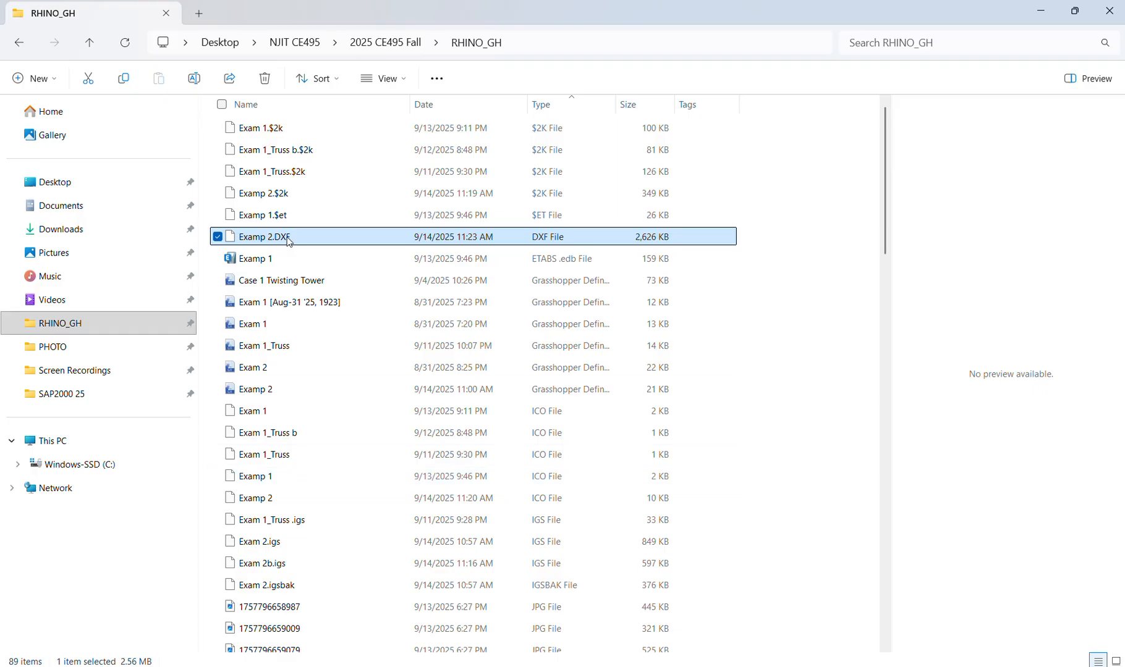
Switch to Rhino, deselect the arch, place the reduced Rhino window beside the file list, and cancel the first attempt at bringing in the DXF
key("alt+Tab")
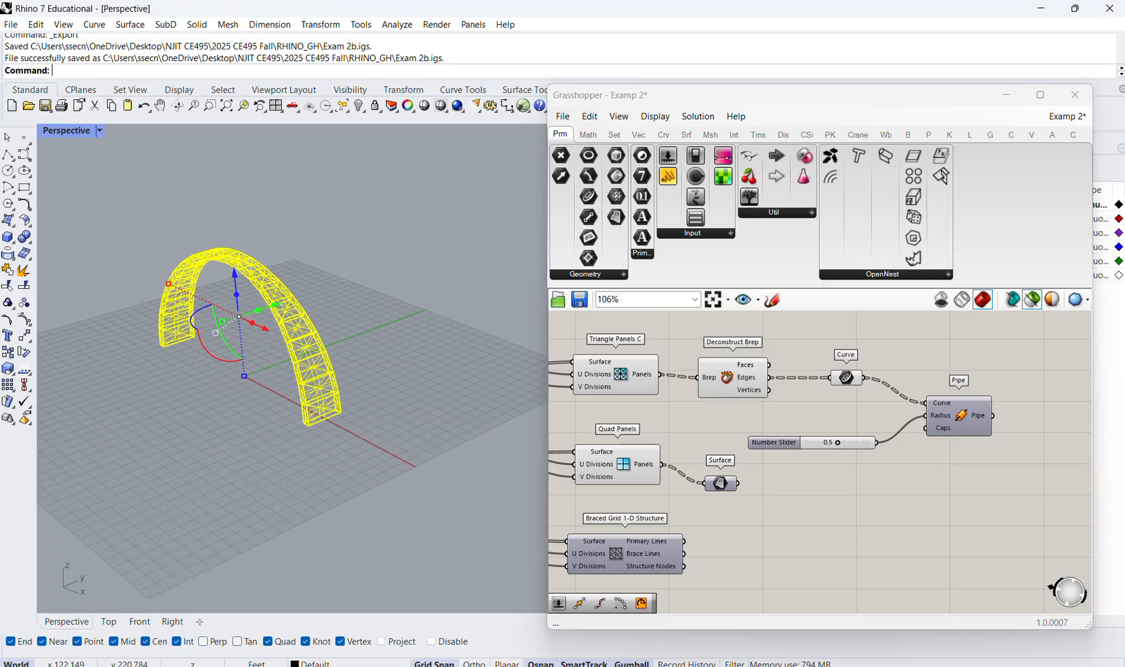
left_click(276, 231)
double_click(409, 8)
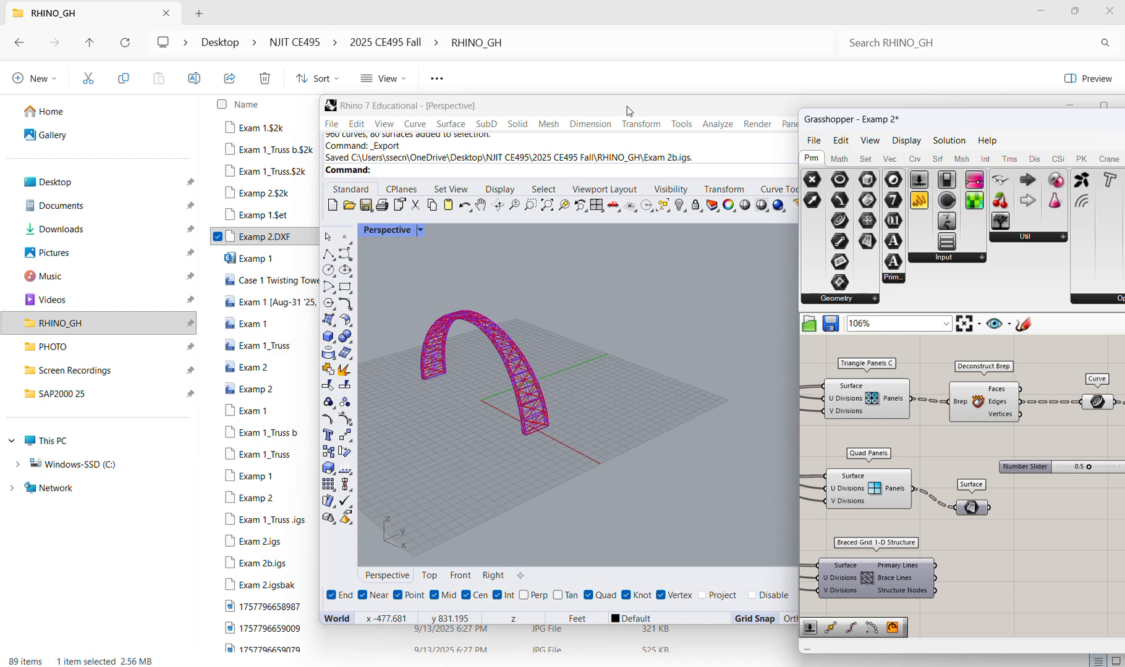
left_click_drag(630, 108, 698, 111)
left_click_drag(657, 373, 657, 374)
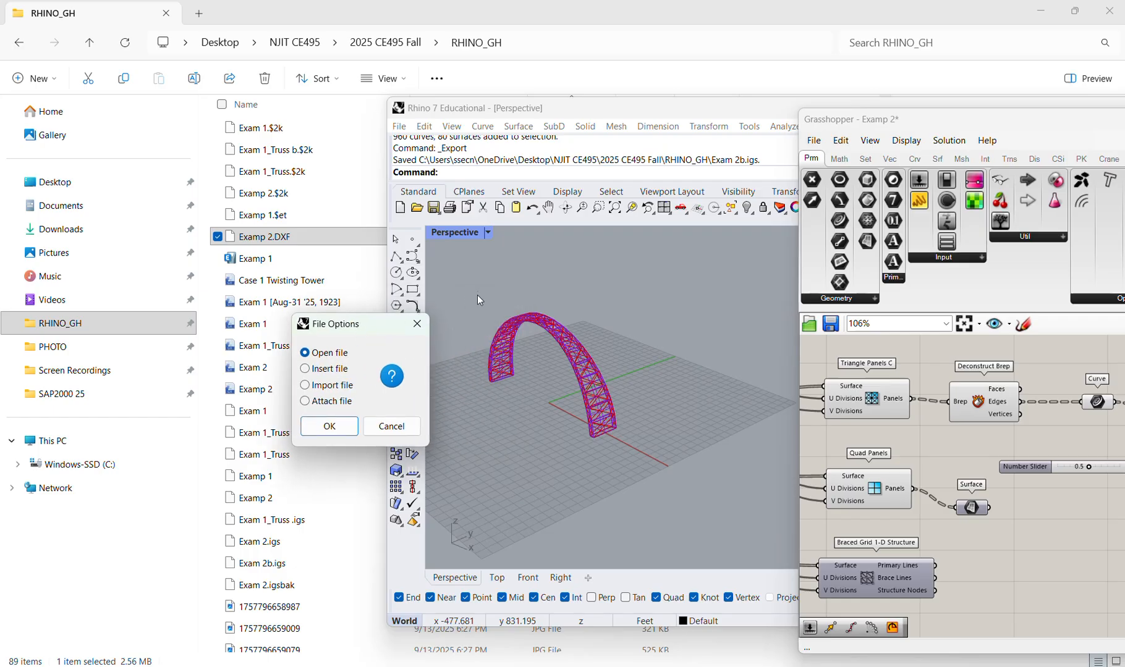
left_click(391, 427)
Select the whole existing arch and move it aside to clear its original location
left_click_drag(473, 282, 599, 403)
left_click_drag(565, 364, 700, 437)
left_click(700, 437)
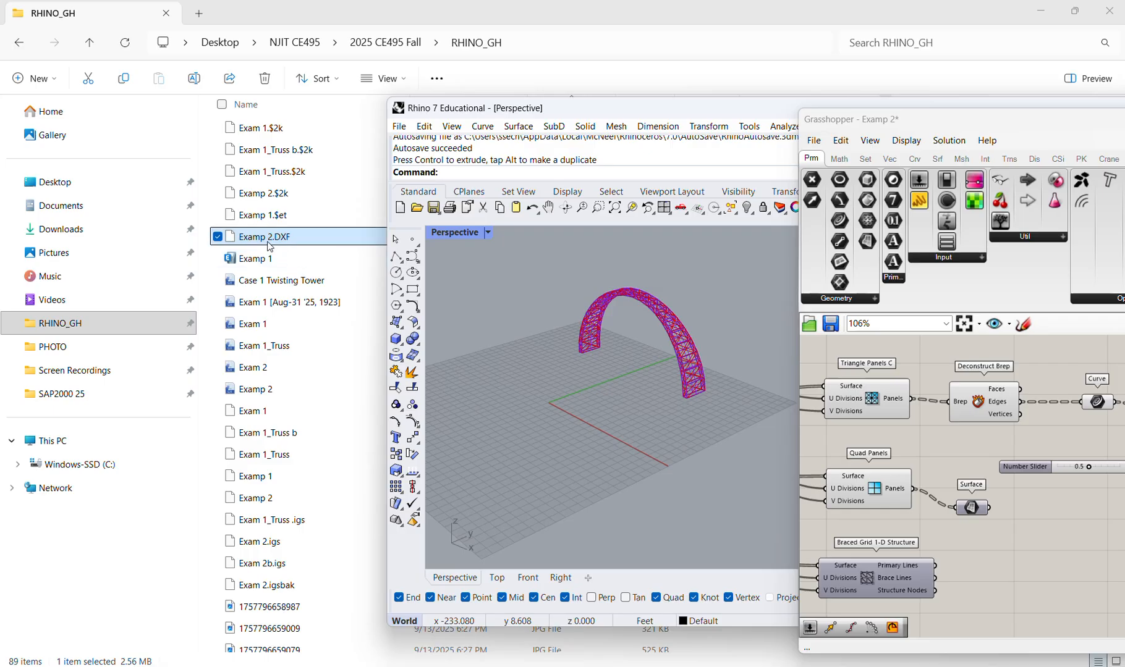
Bring Examp 2.DXF into the Rhino model as an inserted file, using an embedded block definition named Examp 2
left_click_drag(483, 385, 483, 386)
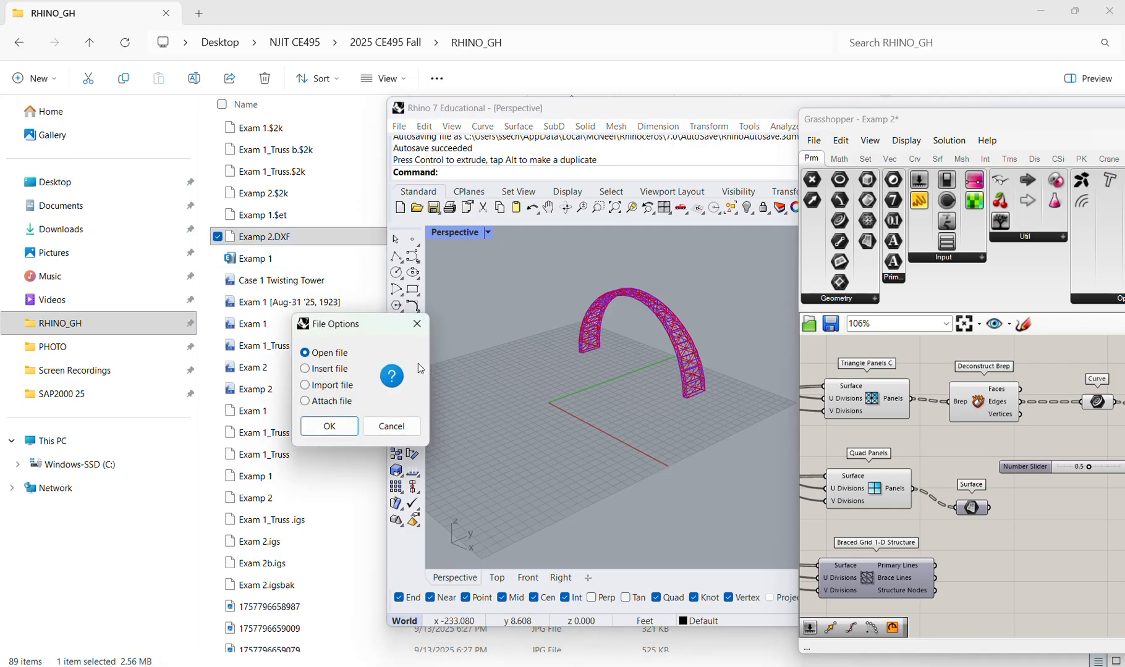
left_click(337, 380)
left_click(350, 440)
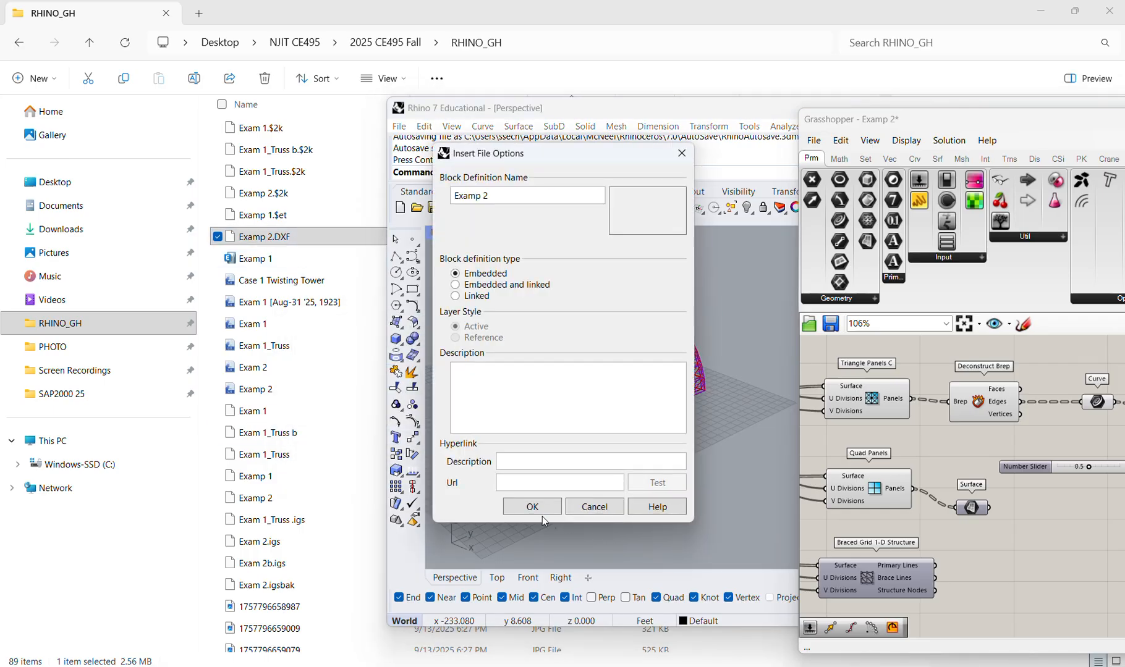
left_click(544, 510)
left_click(747, 490)
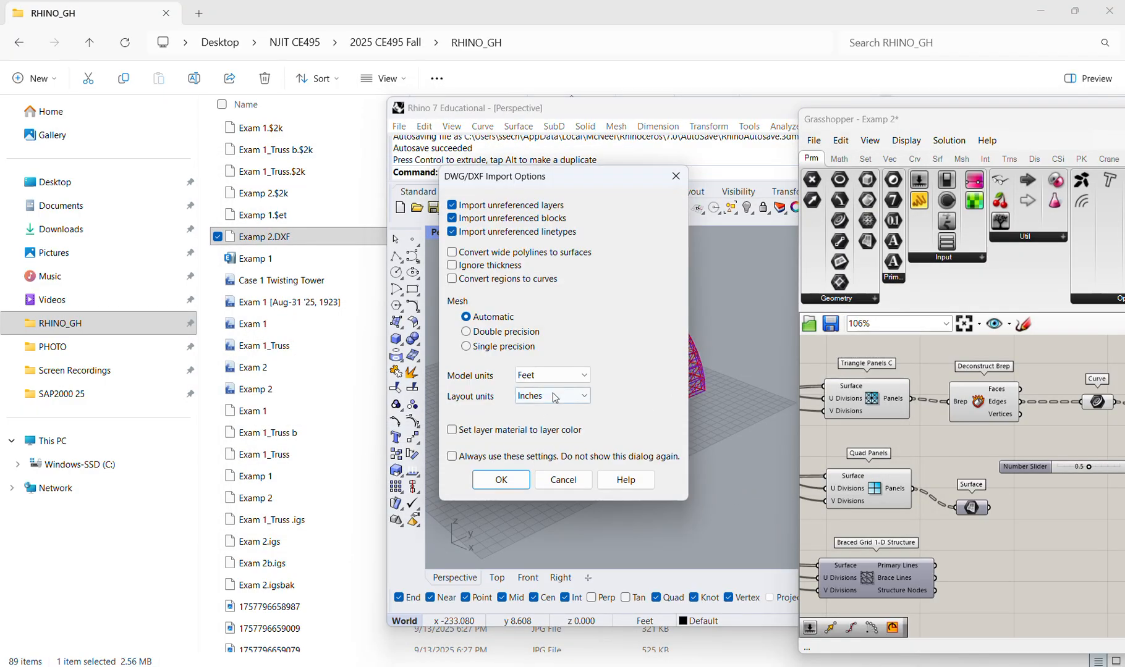
Set the DXF import layout units to feet and insert the block at point 0,0,0
left_click(534, 406)
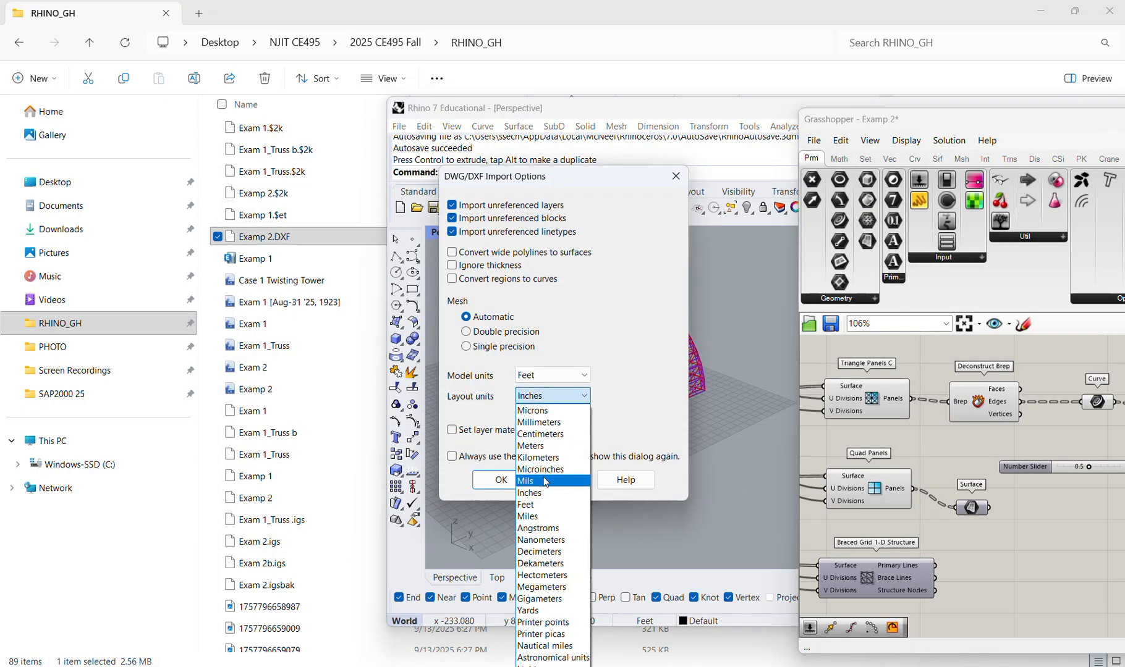
left_click(539, 501)
left_click(512, 477)
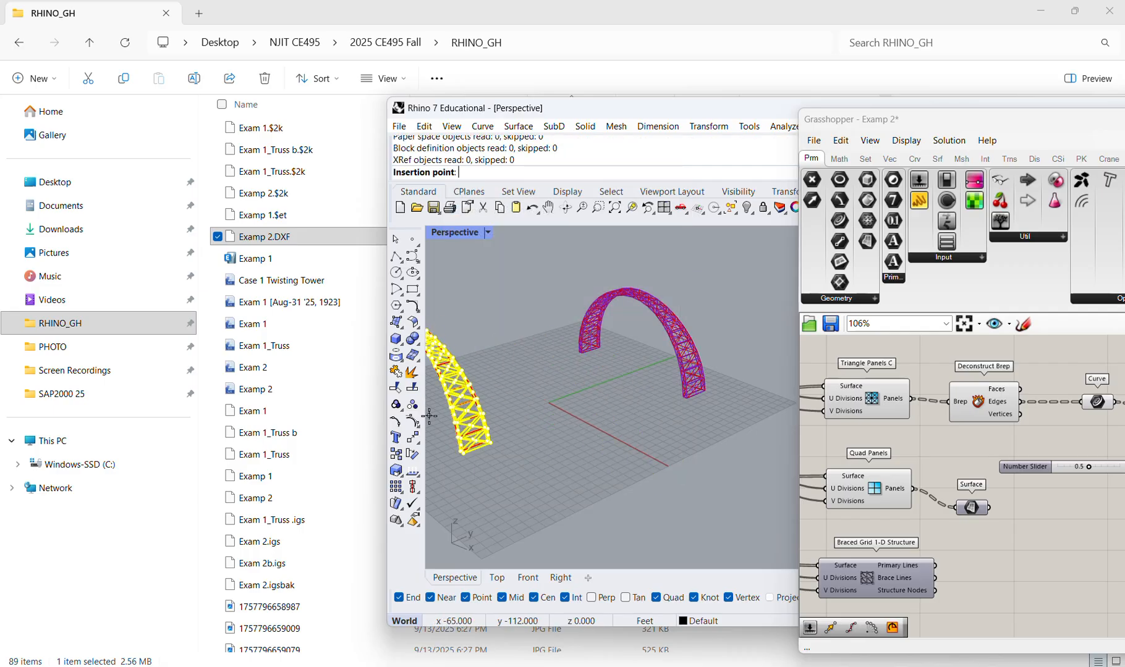
type("0,0,")
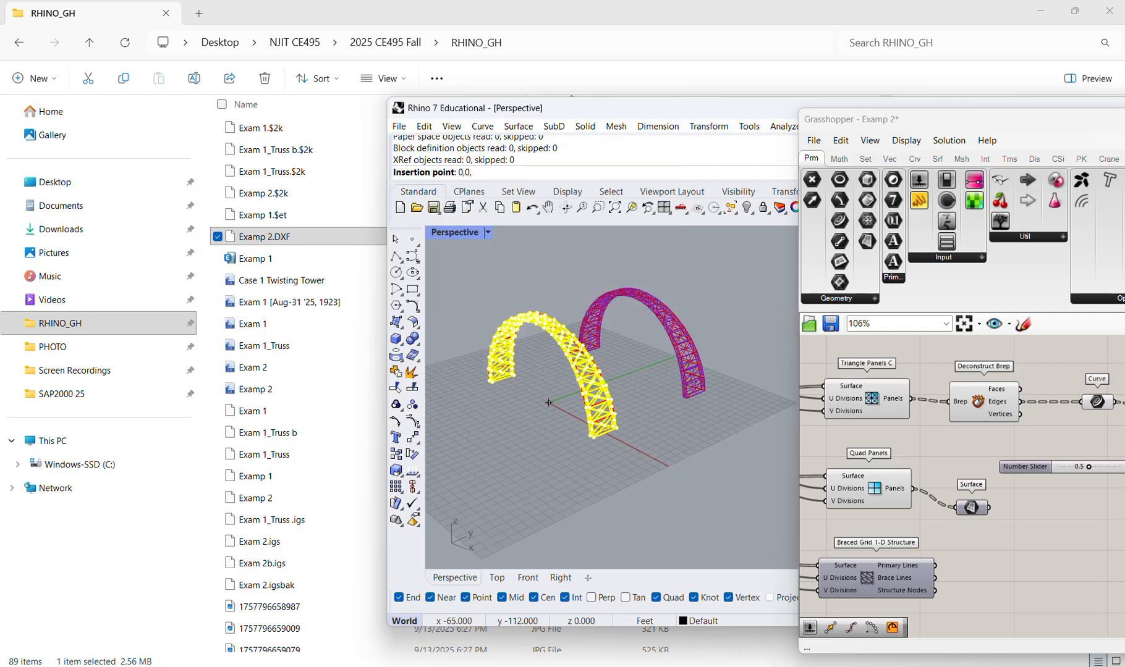
type("0")
key("Return")
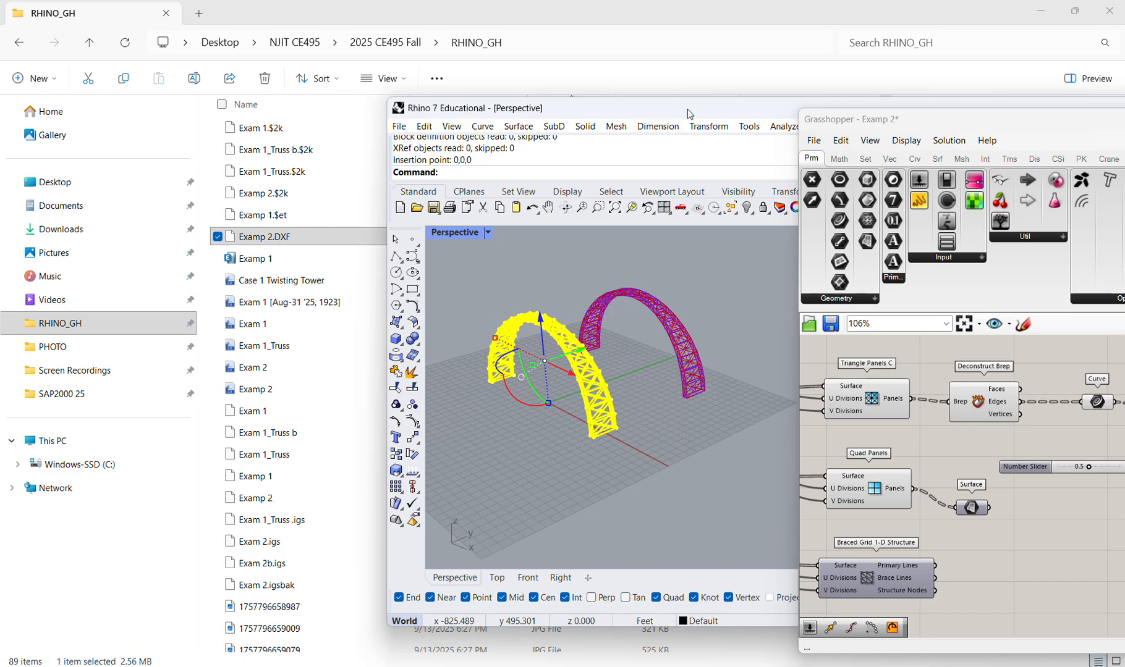
Maximize the Rhino window and examine the members of the inserted arch up close and from several angles
double_click(690, 115)
scroll(209, 215, "up", 4)
key("Escape")
right_click_drag(484, 352, 444, 350)
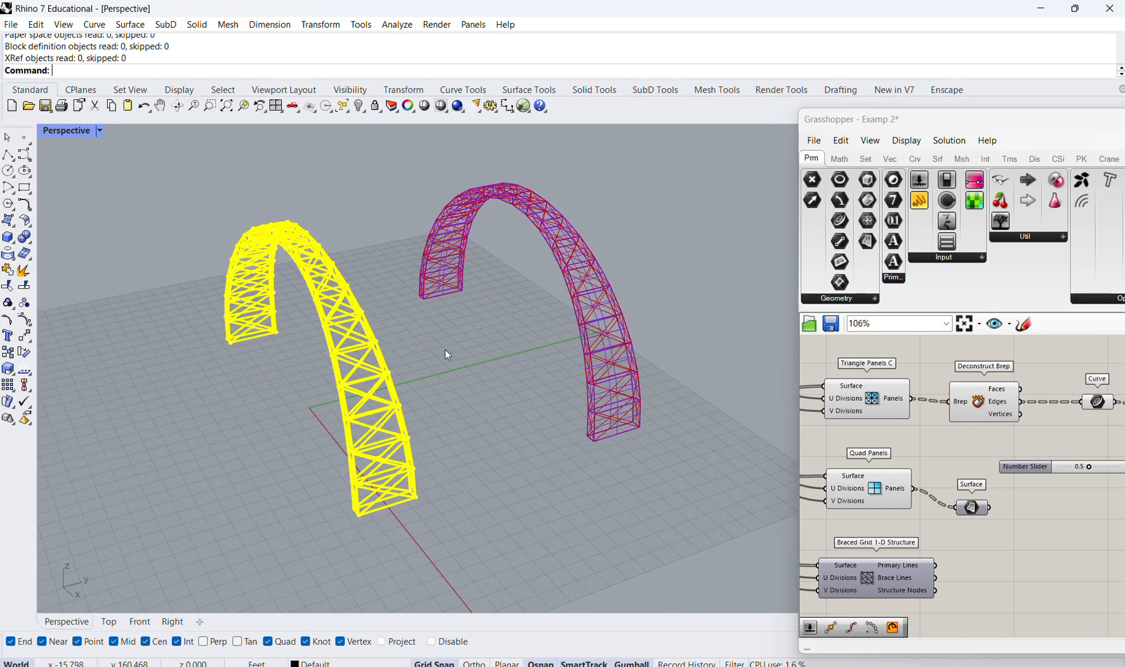
scroll(447, 245, "up", 2)
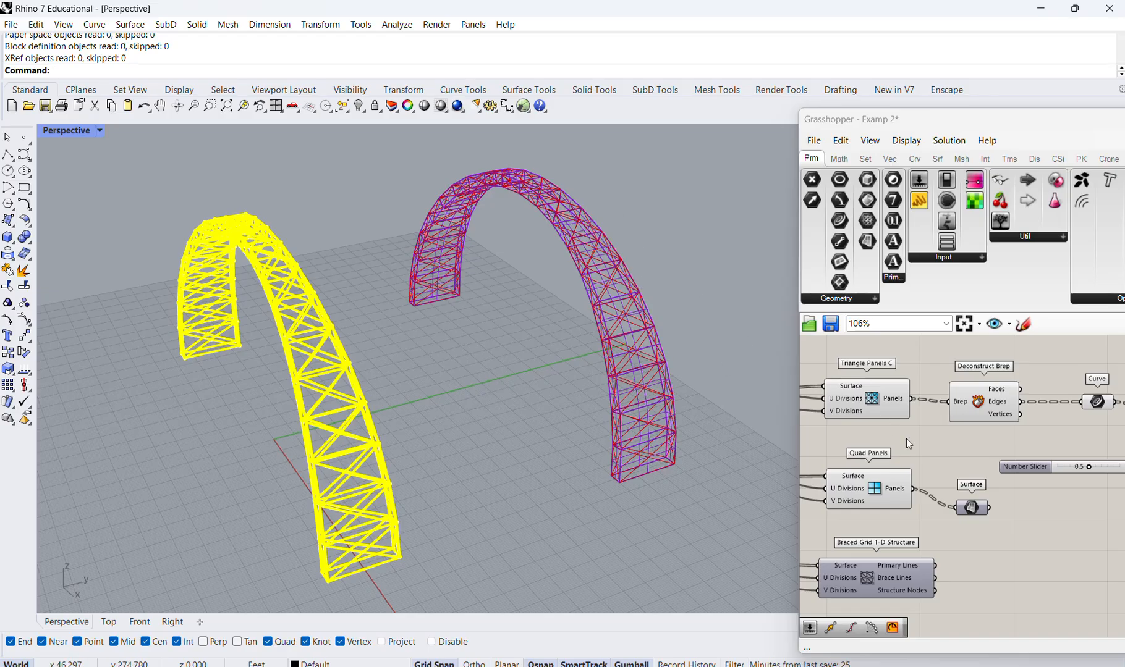
right_click_drag(443, 349, 401, 354)
scroll(352, 293, "up", 5)
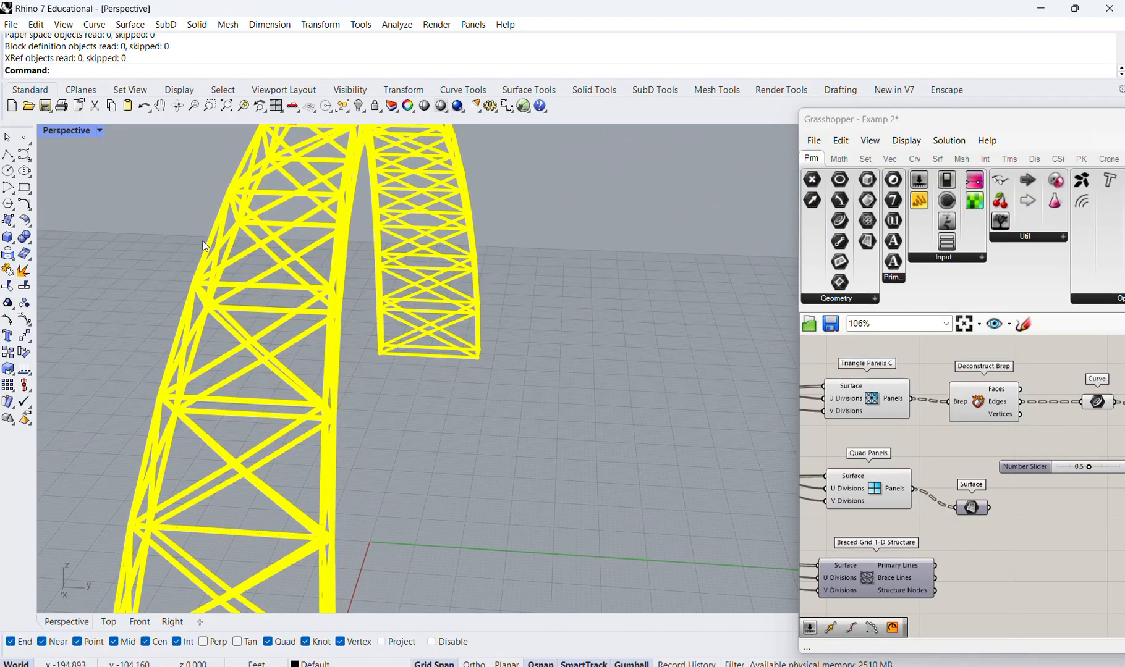
scroll(371, 337, "down", 2)
right_click_drag(448, 407, 414, 351)
scroll(376, 404, "down", 2)
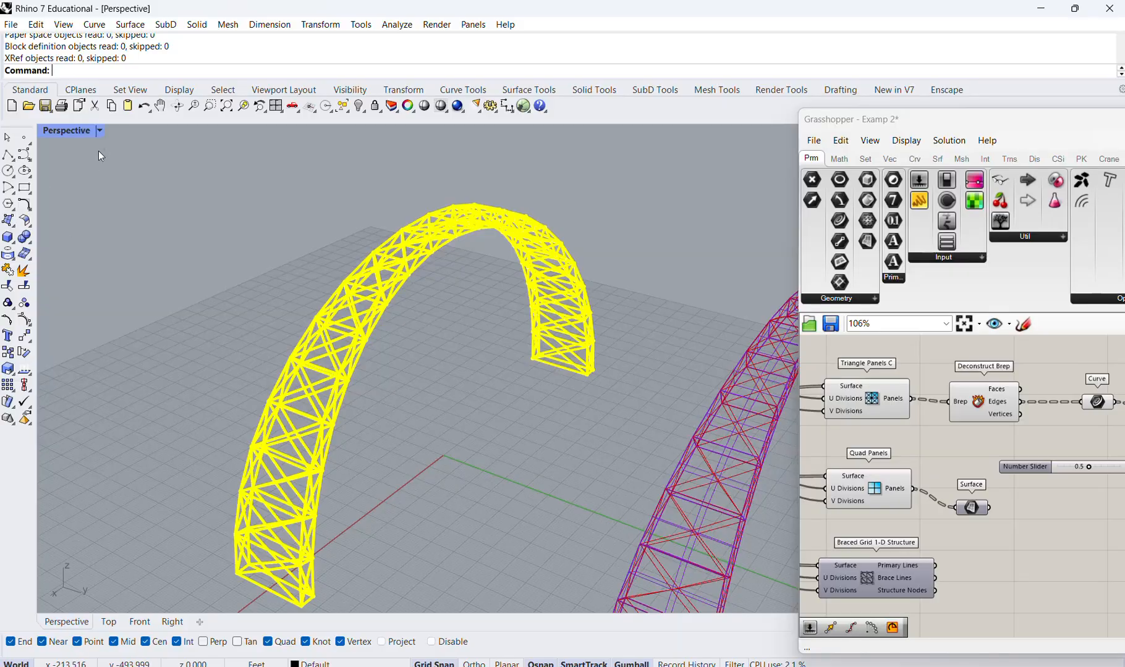
Show the Perspective viewport in Rendered mode and inspect the inserted arch from several sides
left_click(99, 131)
left_click(87, 214)
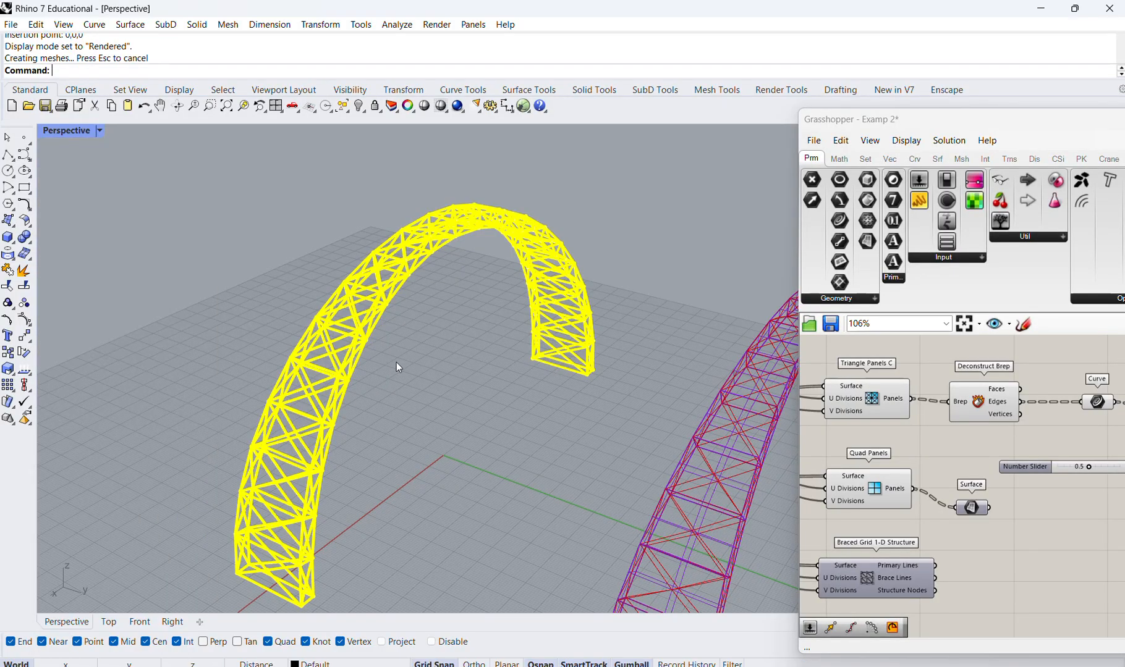
right_click_drag(368, 359, 598, 354)
scroll(274, 311, "down", 2)
right_click_drag(429, 306, 372, 303)
scroll(373, 305, "up", 2)
scroll(402, 309, "down", 2)
right_click_drag(550, 327, 368, 328)
Set the Perspective viewport's display mode to Artistic and bring both arches into view
left_click(68, 130)
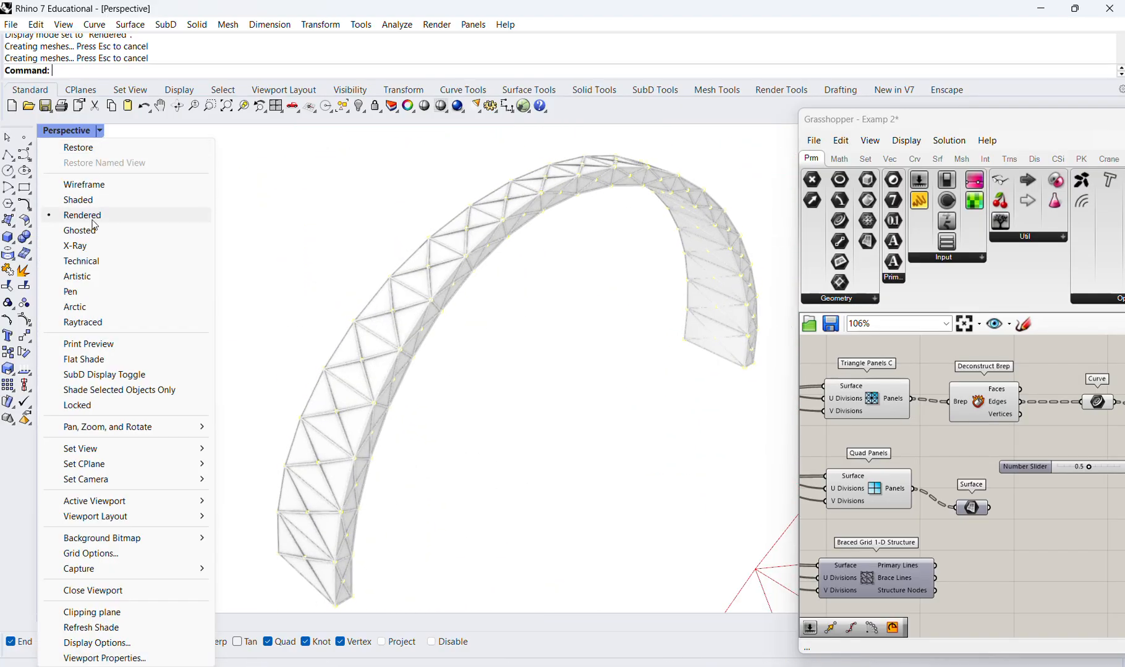
left_click(68, 277)
right_click_drag(569, 349, 740, 331)
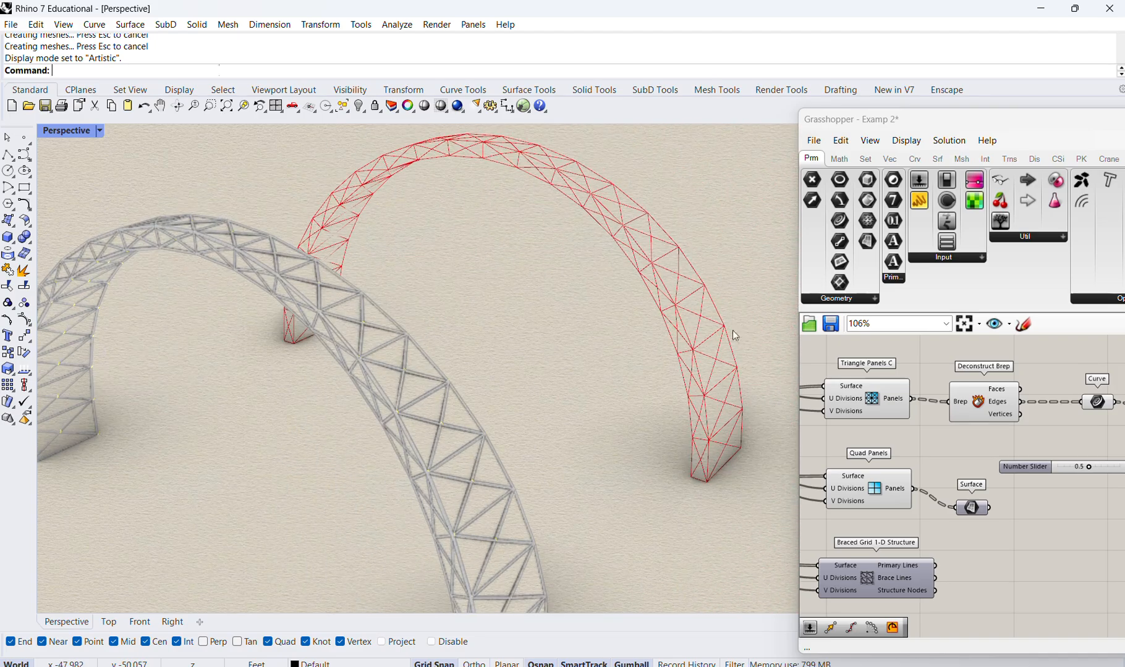
scroll(525, 283, "down", 4)
right_click_drag(492, 289, 372, 239)
Select the inserted DXF arch block and move it farther away from the red wireframe arch
left_click_drag(311, 177, 555, 543)
left_click_drag(457, 320, 327, 399)
right_click_drag(326, 400, 298, 385)
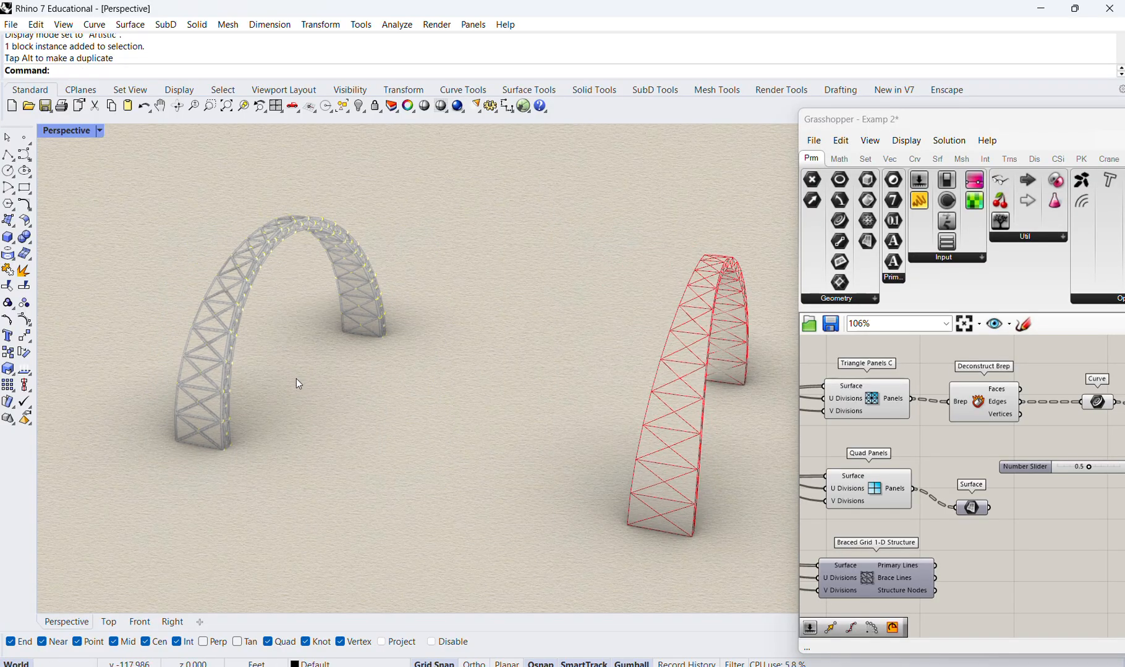
scroll(683, 417, "down", 4)
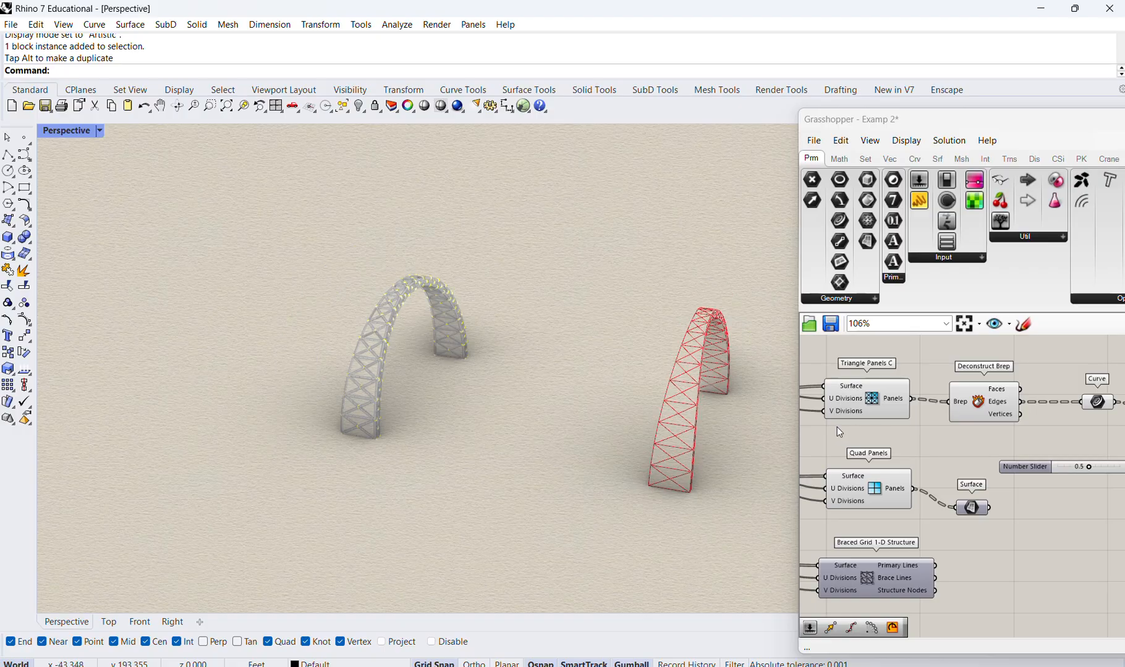
Select the Pipe component in Grasshopper and compare its highlighted piped arch with the two arches in the Perspective viewport
scroll(908, 431, "down", 5)
scroll(983, 421, "up", 5)
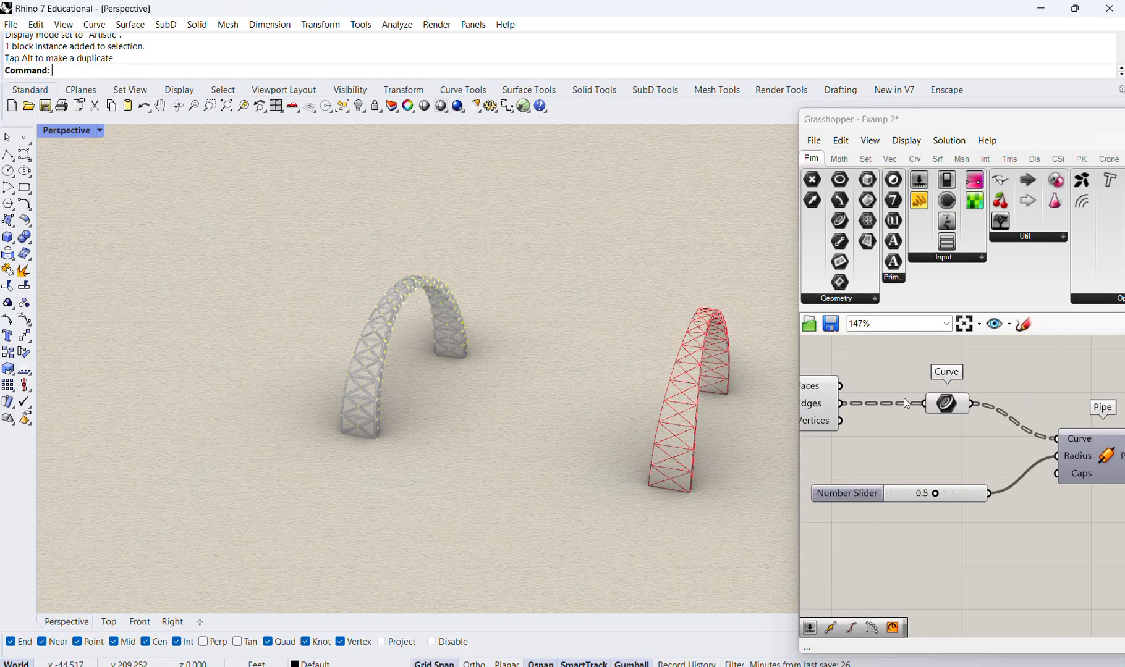
left_click(1022, 440)
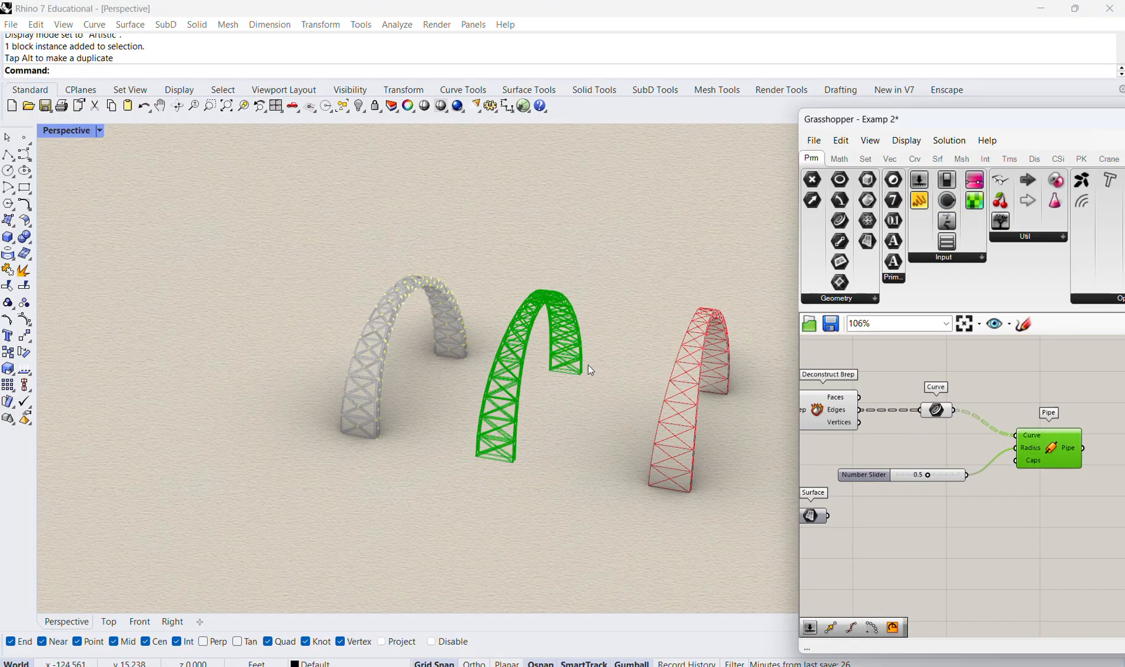
scroll(633, 377, "up", 3)
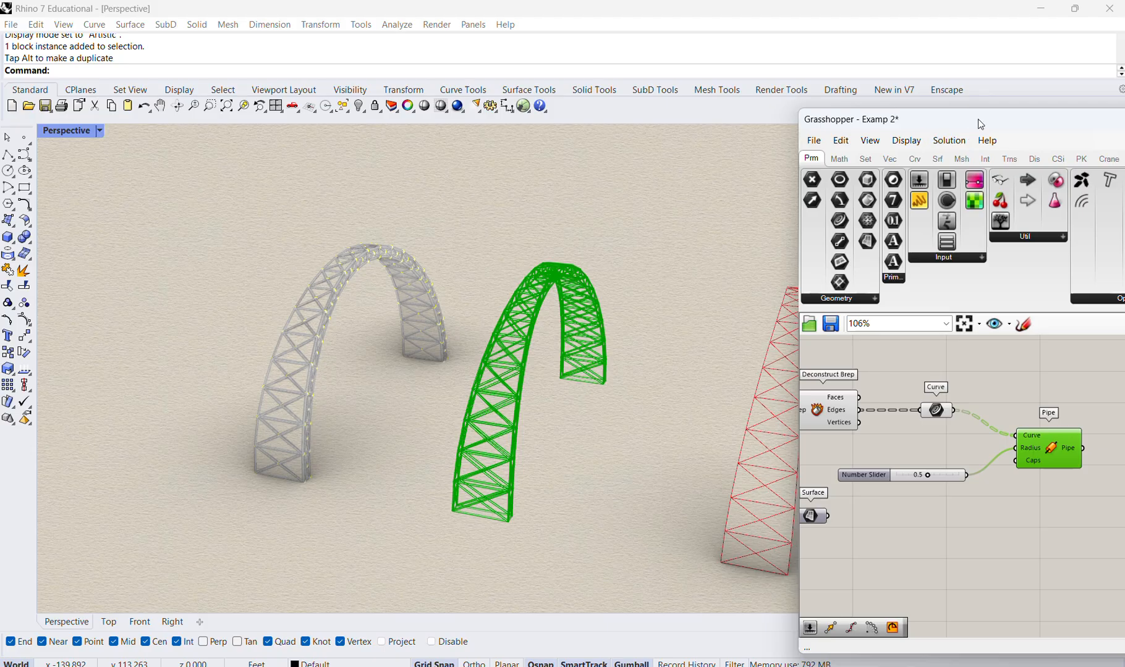
left_click_drag(979, 126, 912, 112)
scroll(893, 440, "up", 3)
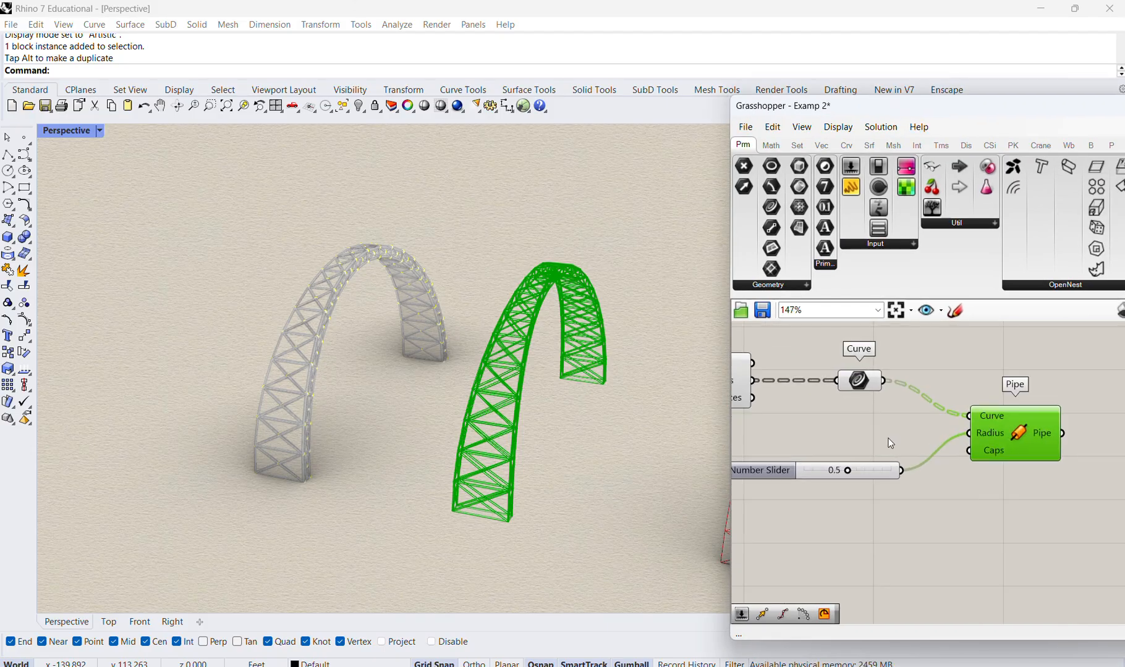
scroll(545, 360, "up", 2)
right_click_drag(544, 356, 587, 415)
right_click_drag(530, 394, 507, 315)
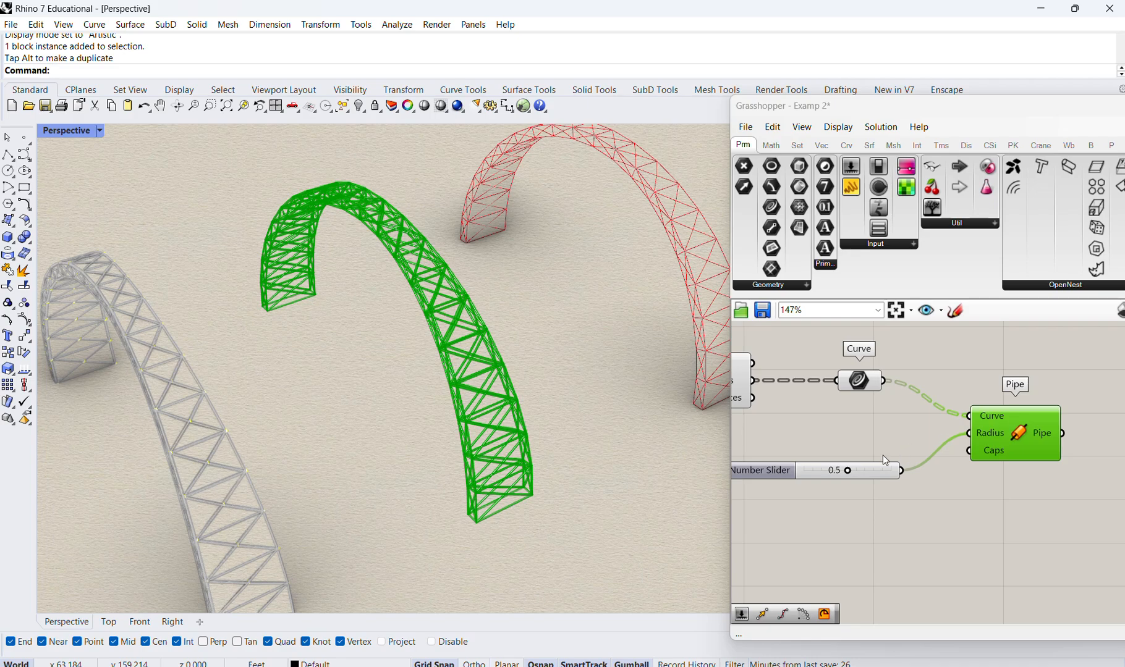
Examine the Pipe component and its radius slider in Grasshopper alongside the highlighted piped arch in the Perspective viewport
scroll(856, 472, "up", 4)
mouse_move(869, 457)
left_mouse_down()
mouse_move(797, 462)
mouse_move(877, 460)
left_mouse_up()
right_click_drag(477, 307, 544, 281)
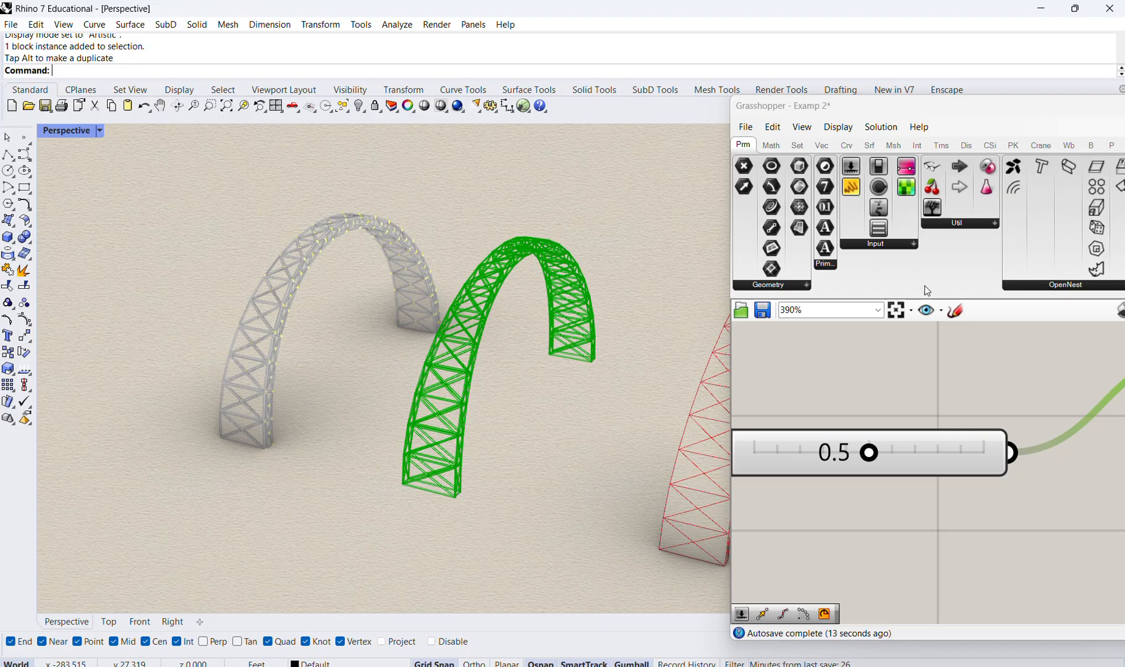
right_click_drag(382, 346, 511, 327)
scroll(932, 433, "down", 6)
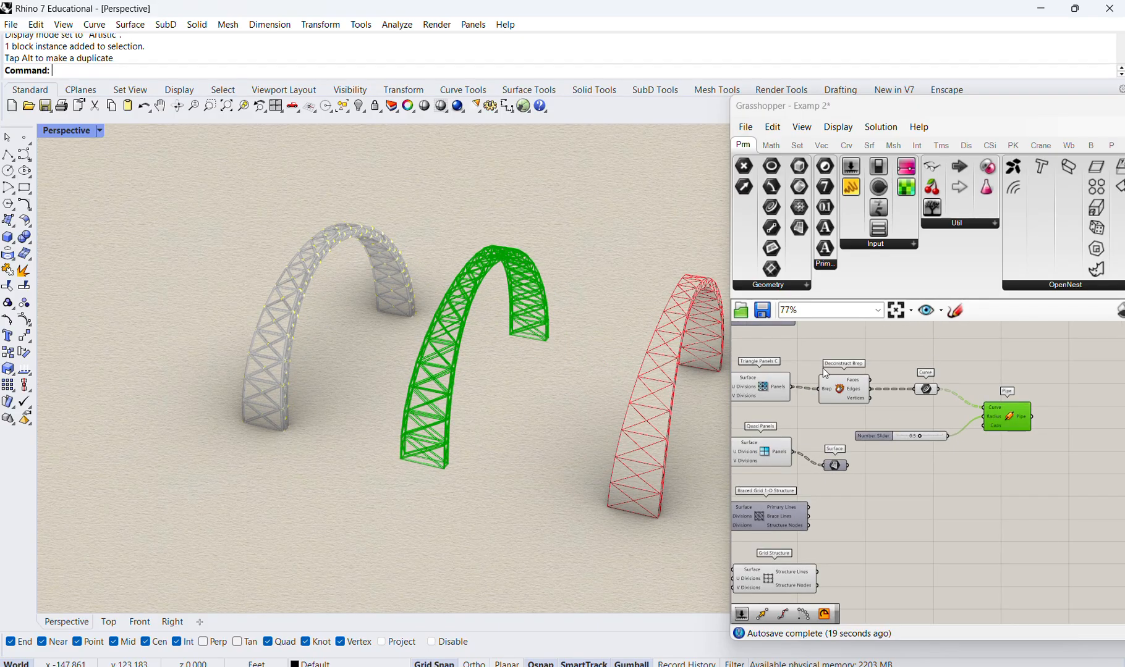
scroll(933, 402, "up", 1)
scroll(931, 399, "up", 1)
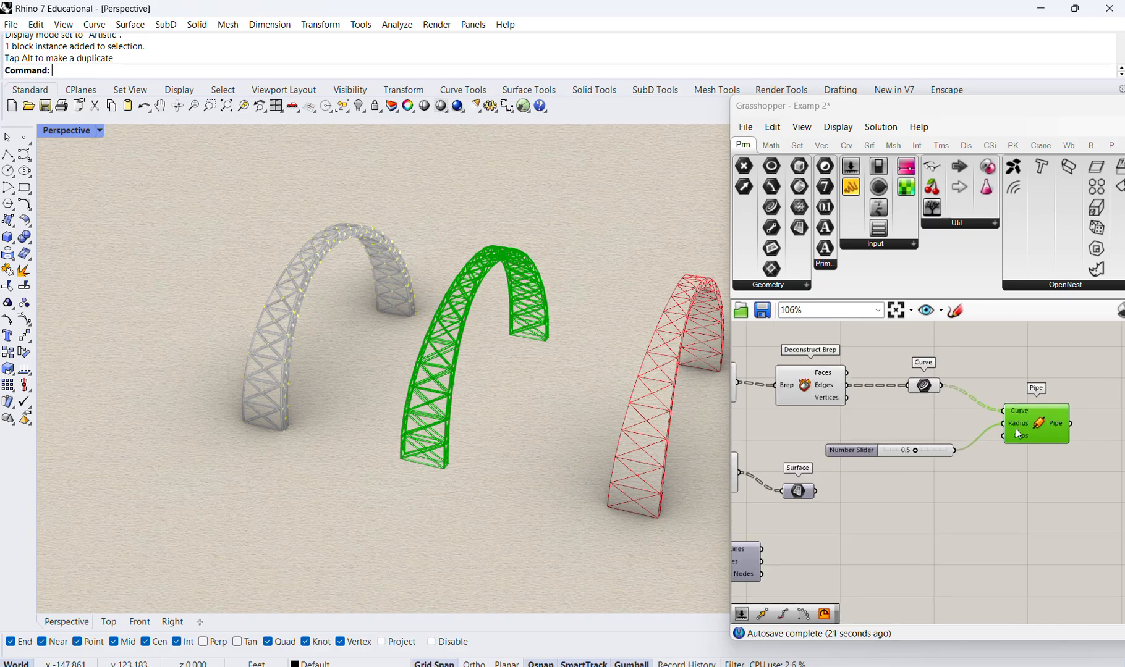
left_click(1029, 475)
left_click(1043, 434)
scroll(1042, 434, "up", 2)
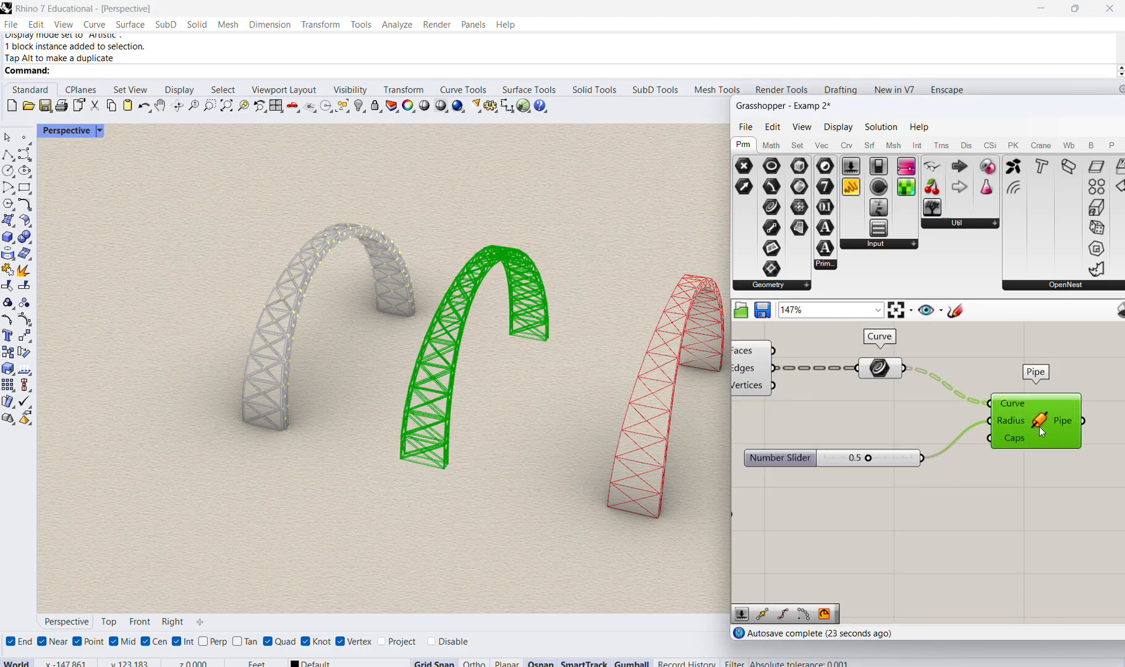
scroll(1044, 433, "down", 2)
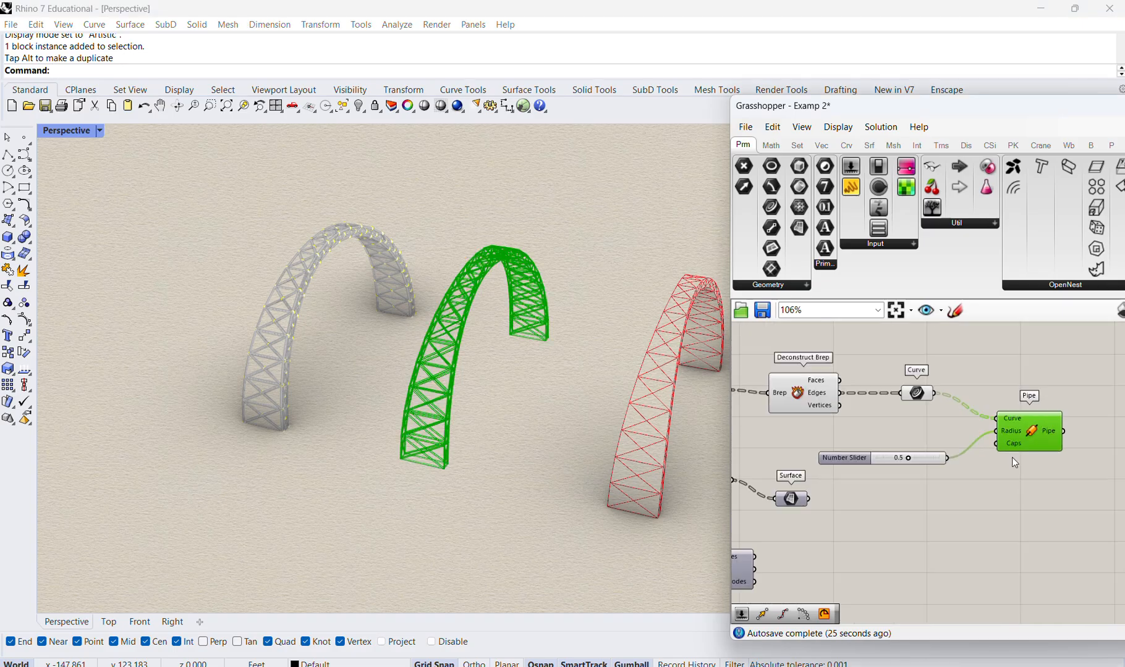
Compare the grey DXF arch, the highlighted piped arch and the red wireframe arch from several viewing angles
right_click_drag(525, 330, 504, 317)
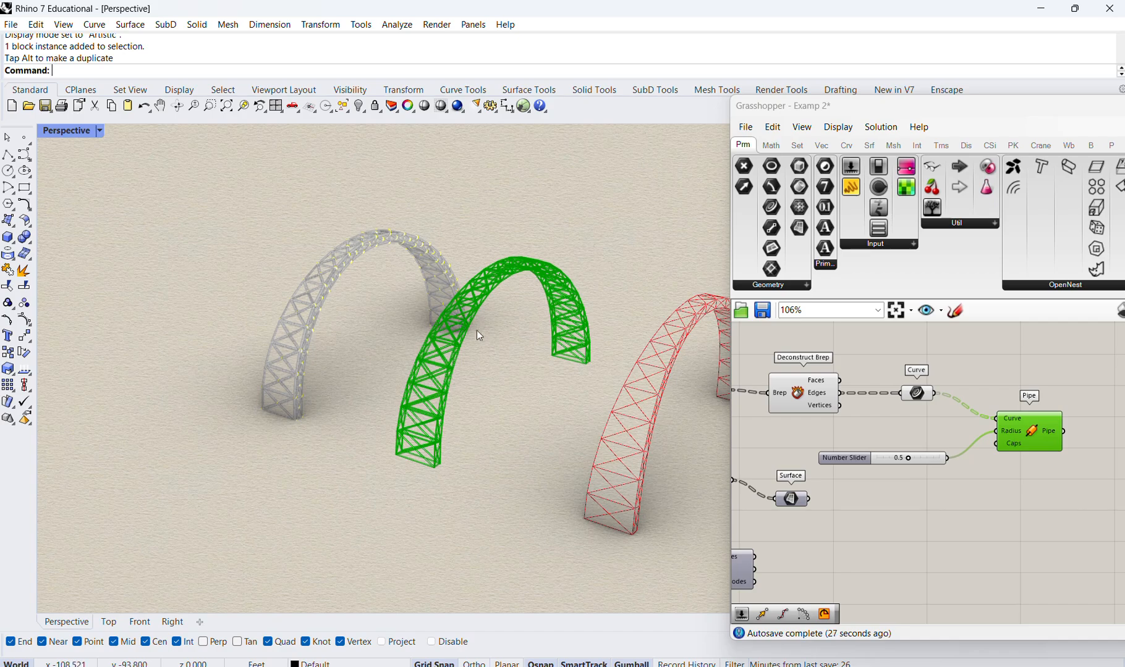
scroll(431, 304, "up", 2)
right_click_drag(548, 367, 636, 361)
right_click_drag(463, 273, 571, 305)
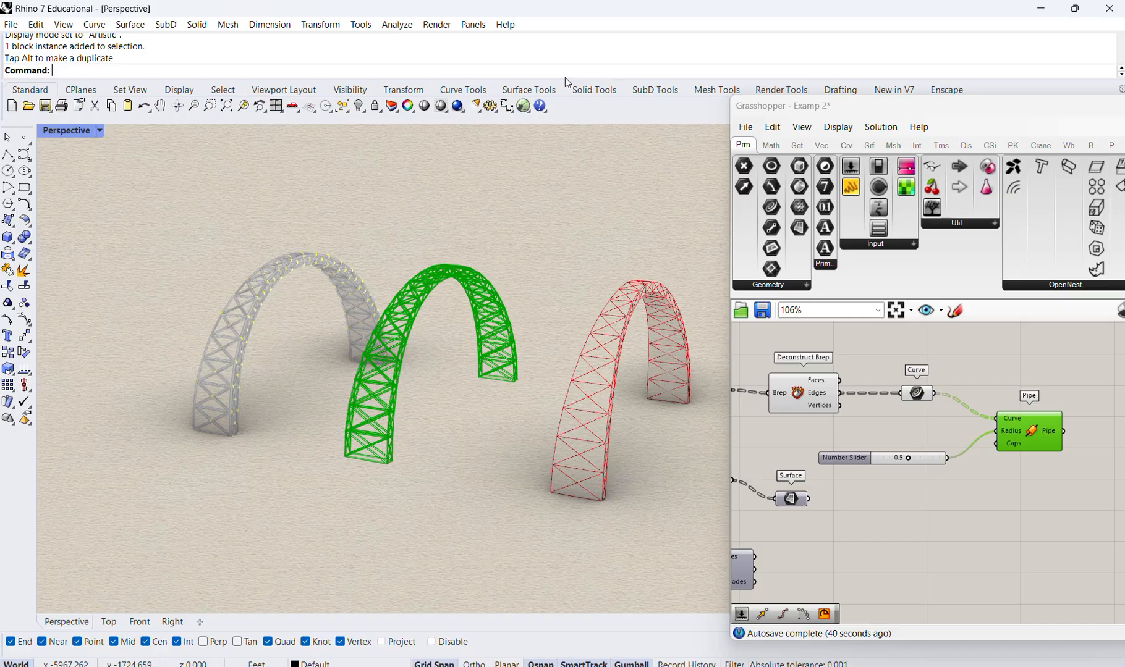
right_click_drag(522, 244, 555, 241)
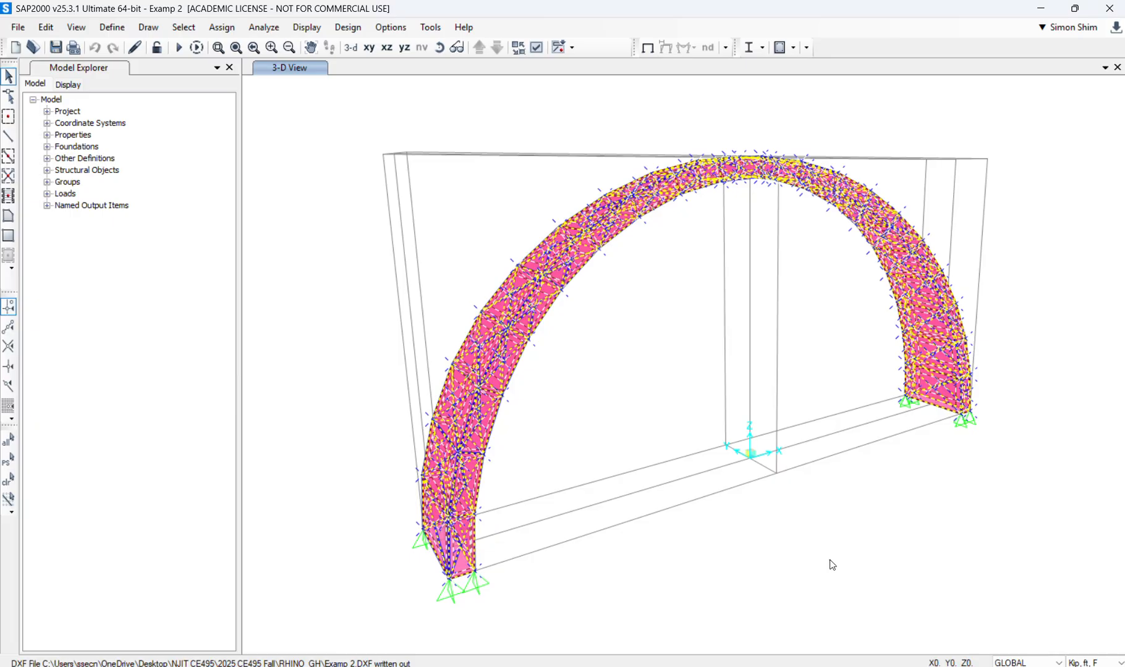
Switch to SAP2000, clear the selection of the arch model and start rotating its 3-D view
left_click(8, 481)
left_click(440, 47)
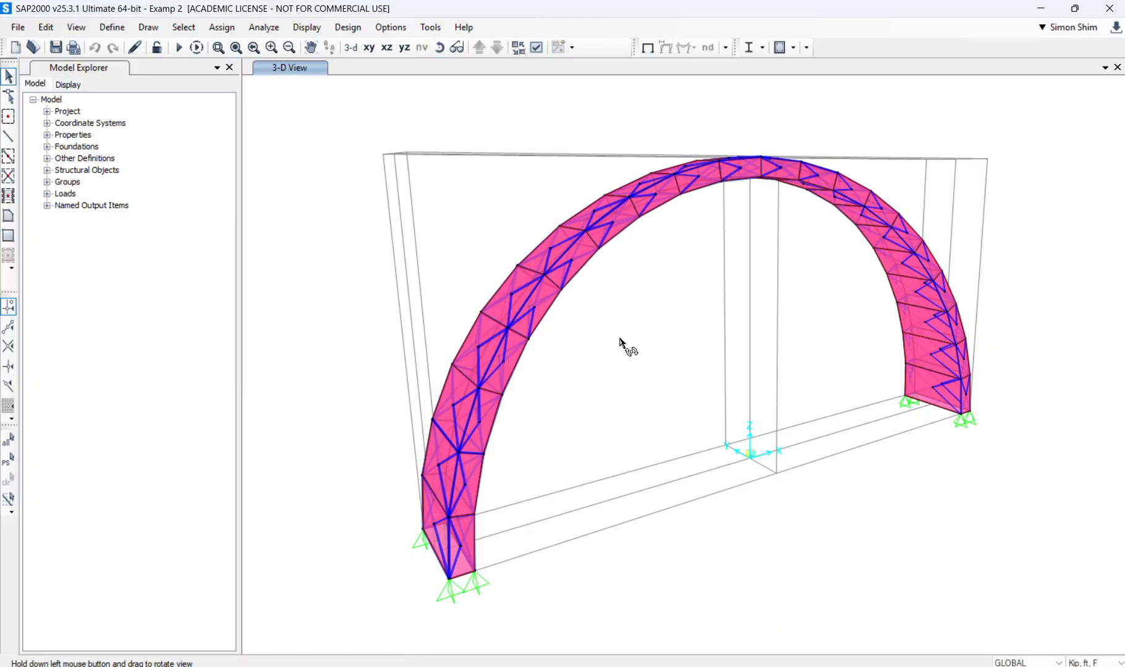